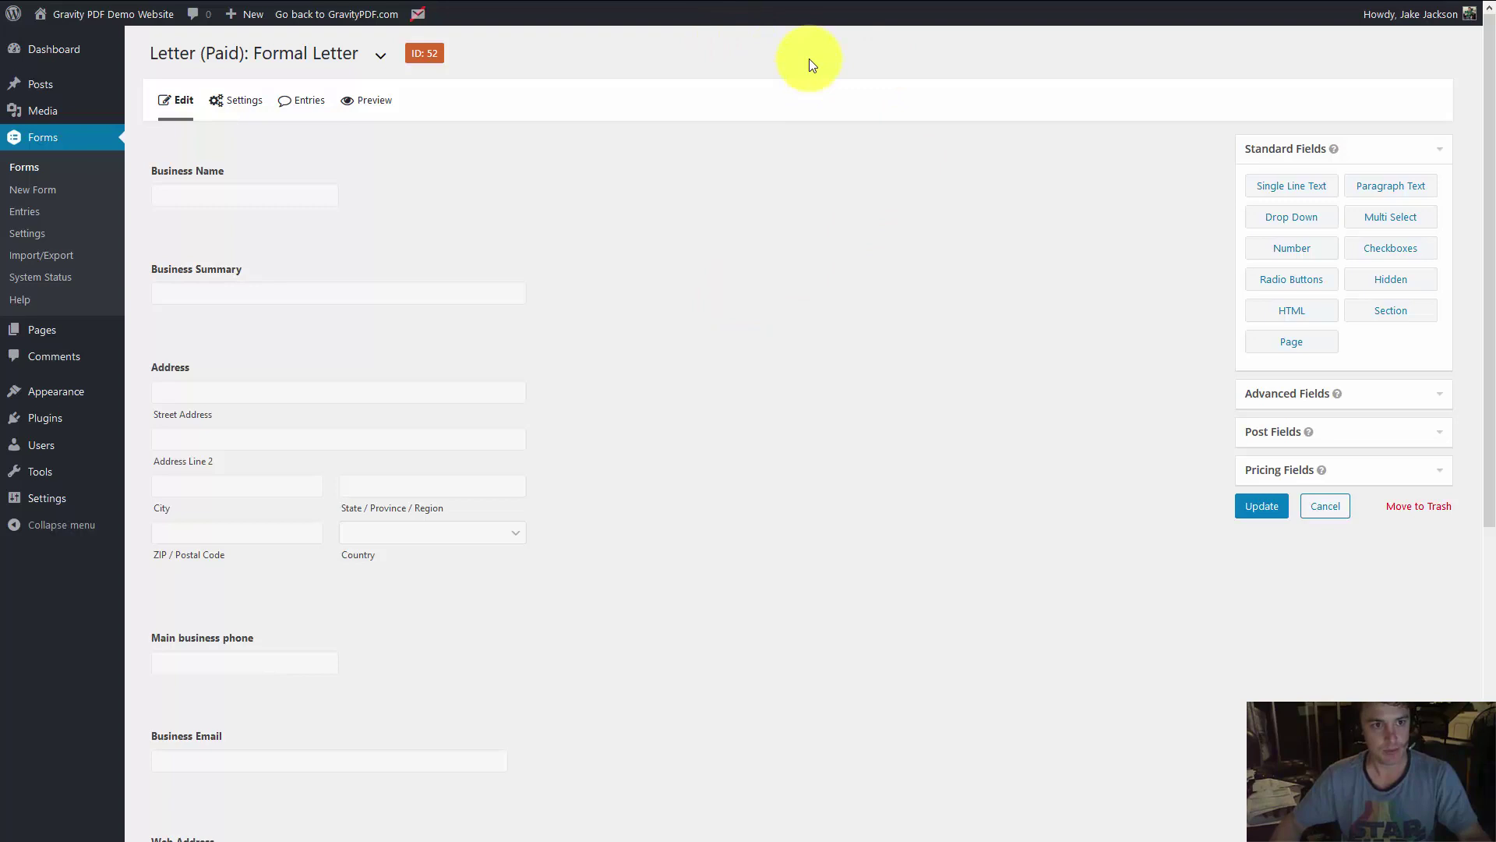
- Scroll through the Formal Letter form's business-detail fields in the form editor
scroll(881, 403, "down", 2)
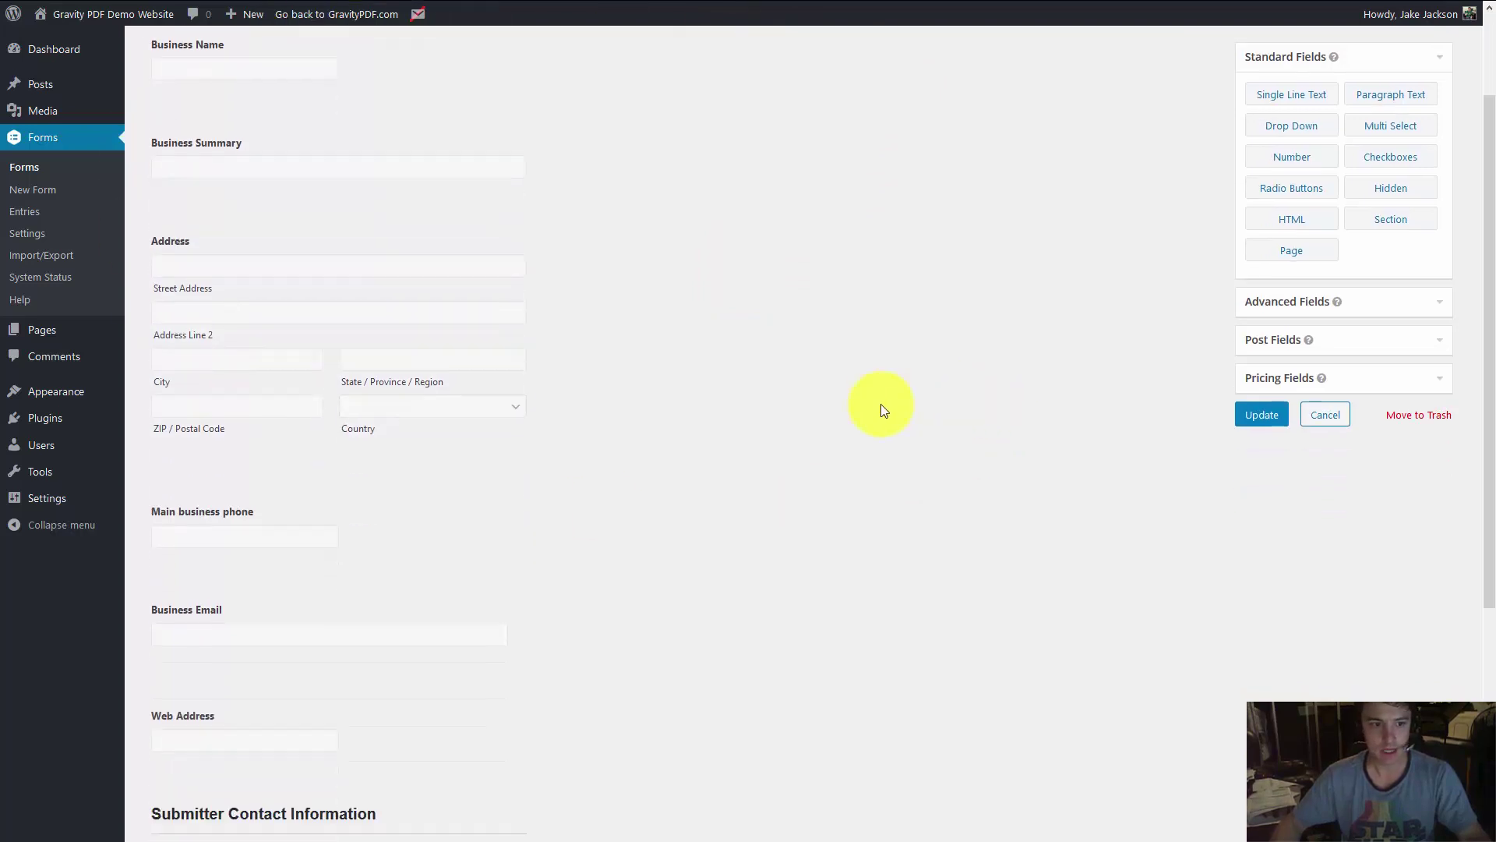
scroll(888, 413, "down", 5)
scroll(457, 444, "up", 5)
scroll(421, 273, "up", 2)
scroll(421, 274, "up", 1)
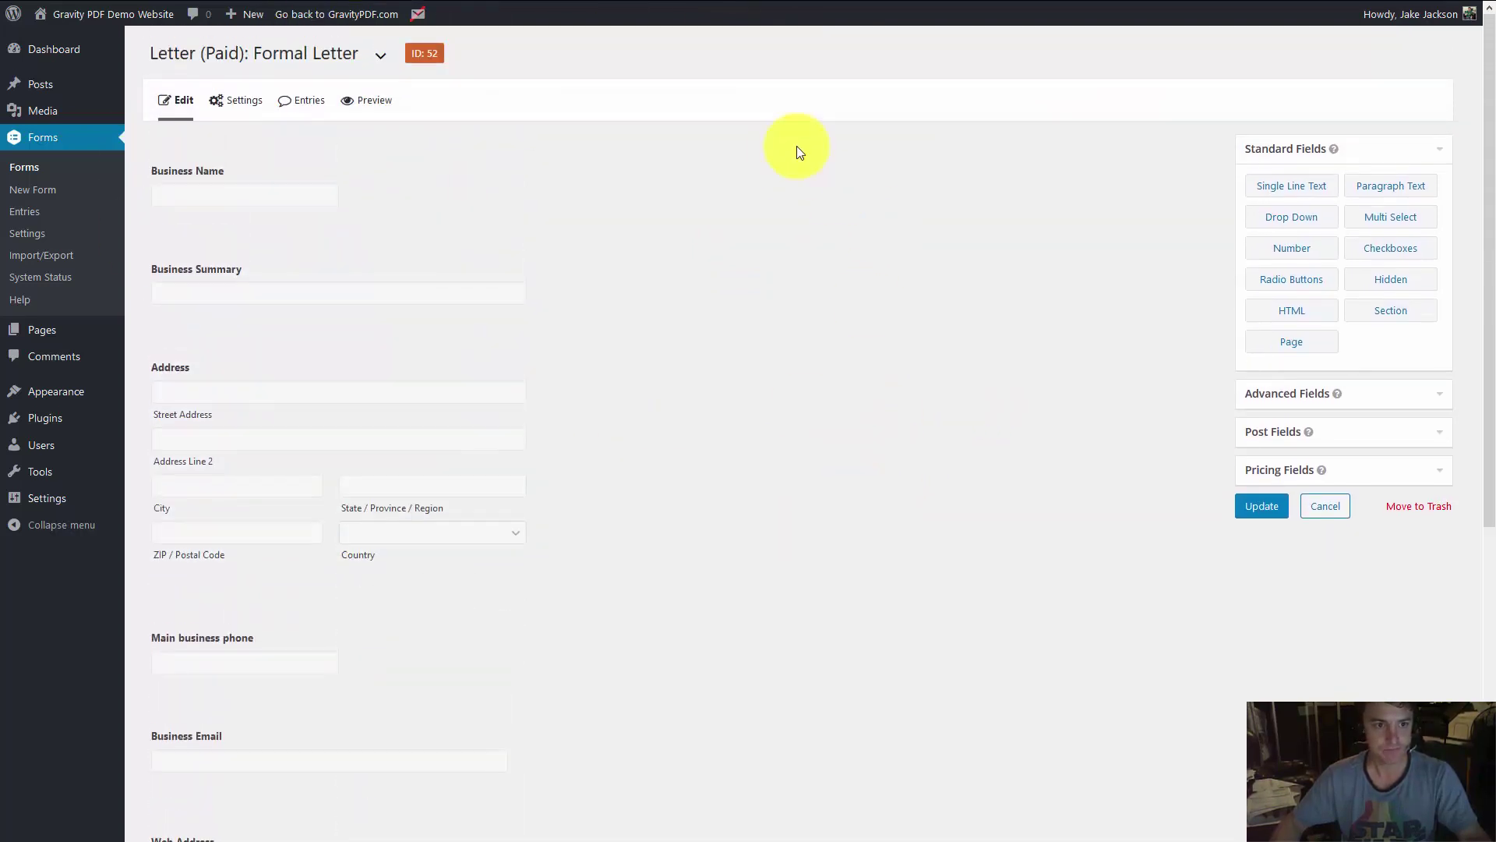
mouse_move(237, 99)
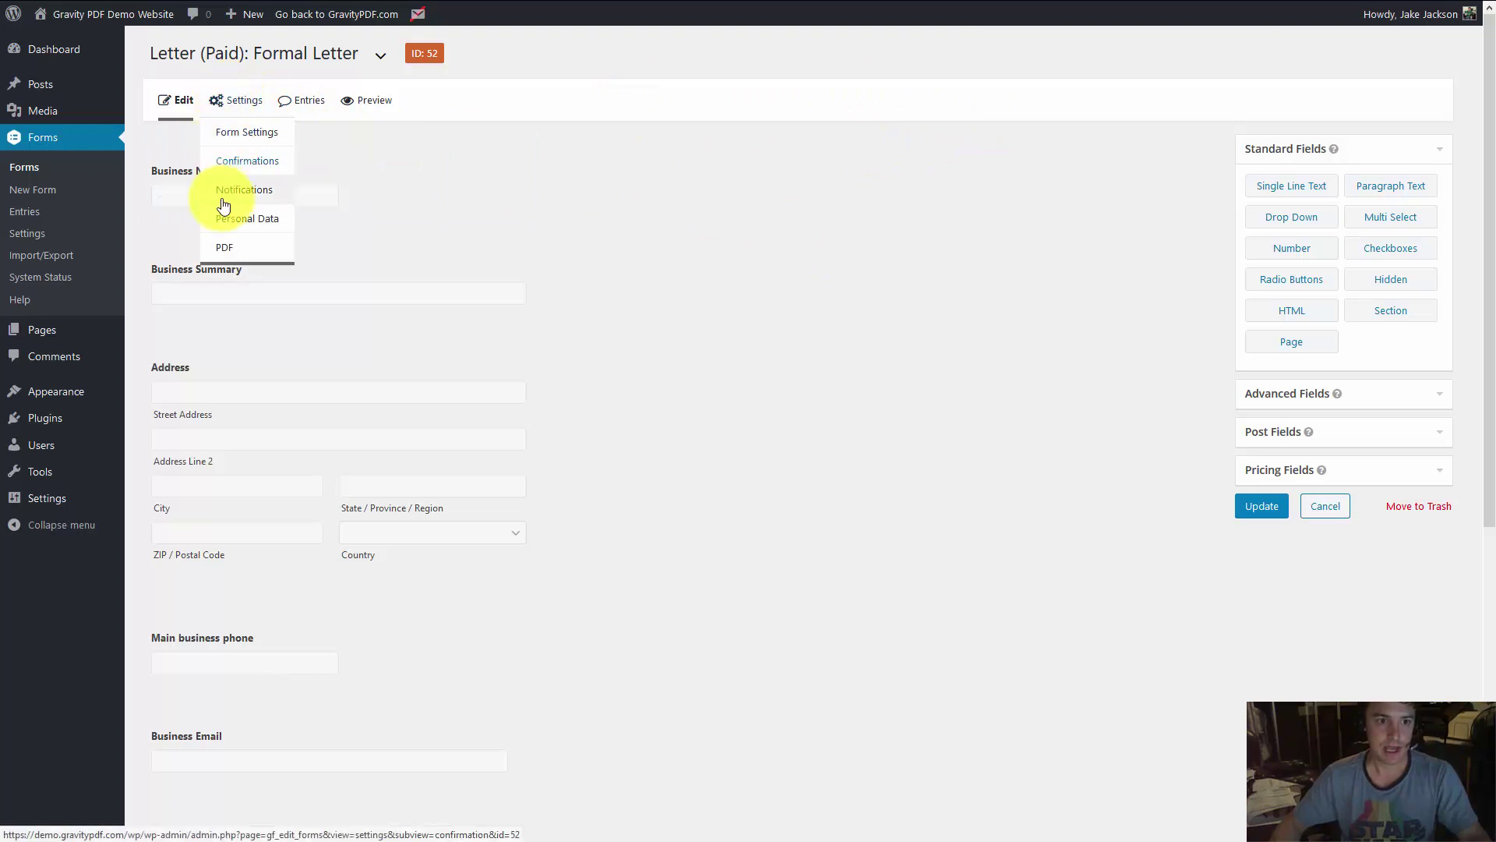
- Open the form's PDF list and edit the 'Formal Letter - no signature' PDF
left_click(226, 249)
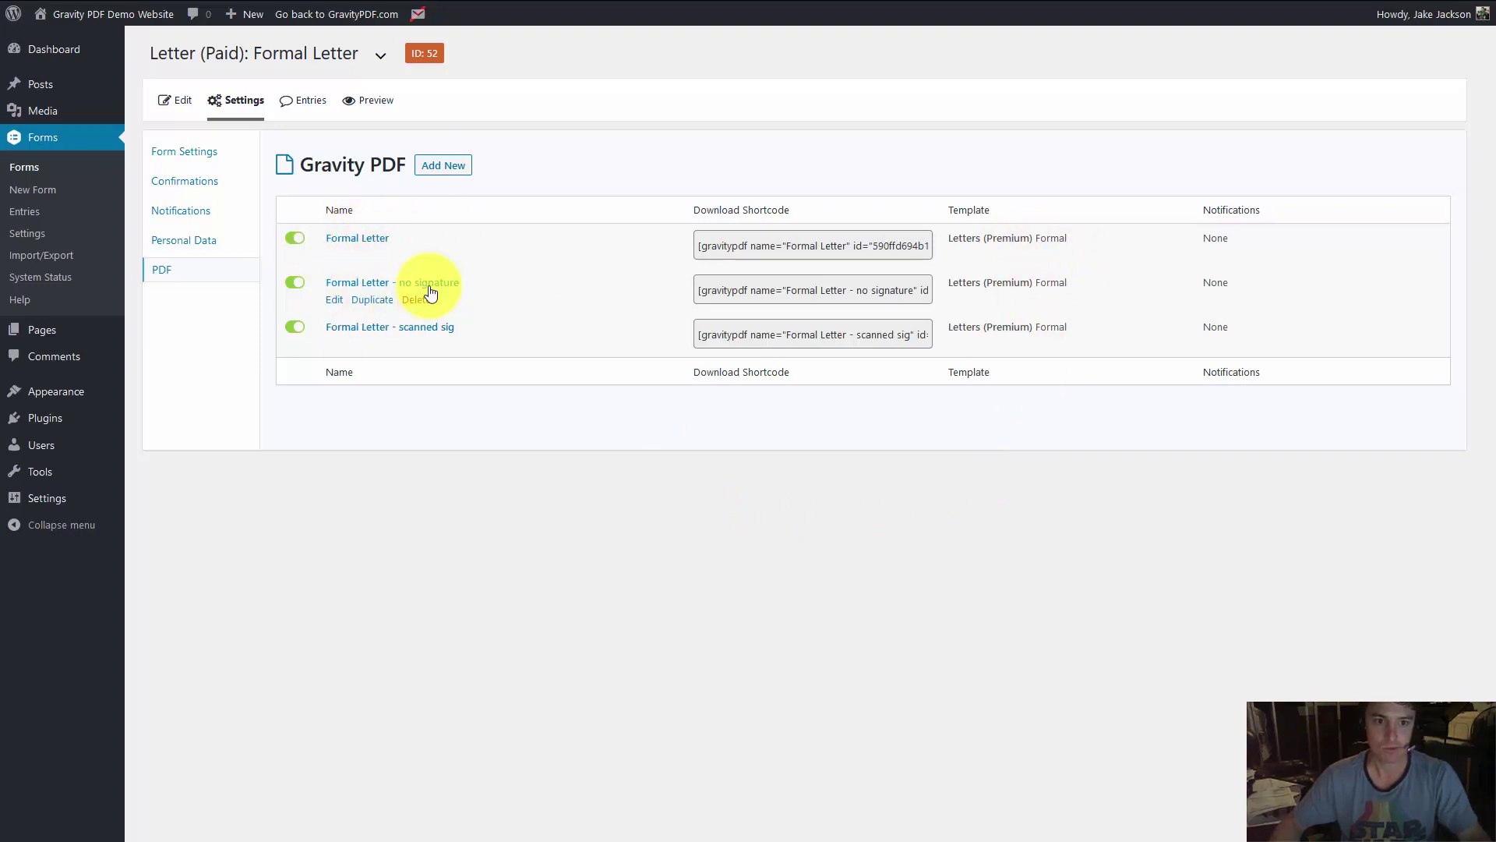
mouse_move(389, 334)
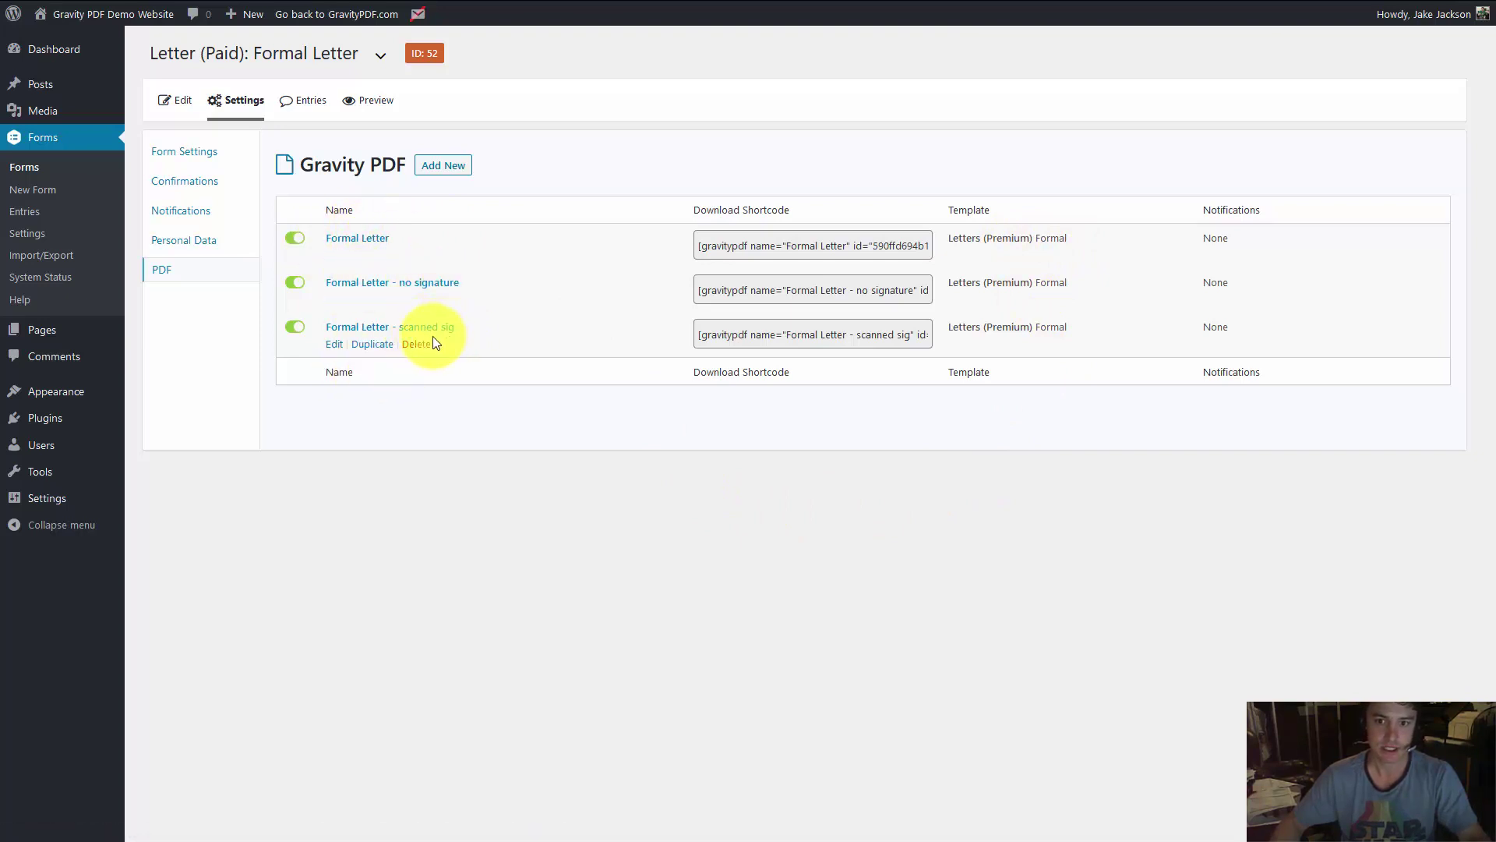
mouse_move(392, 287)
left_click(337, 304)
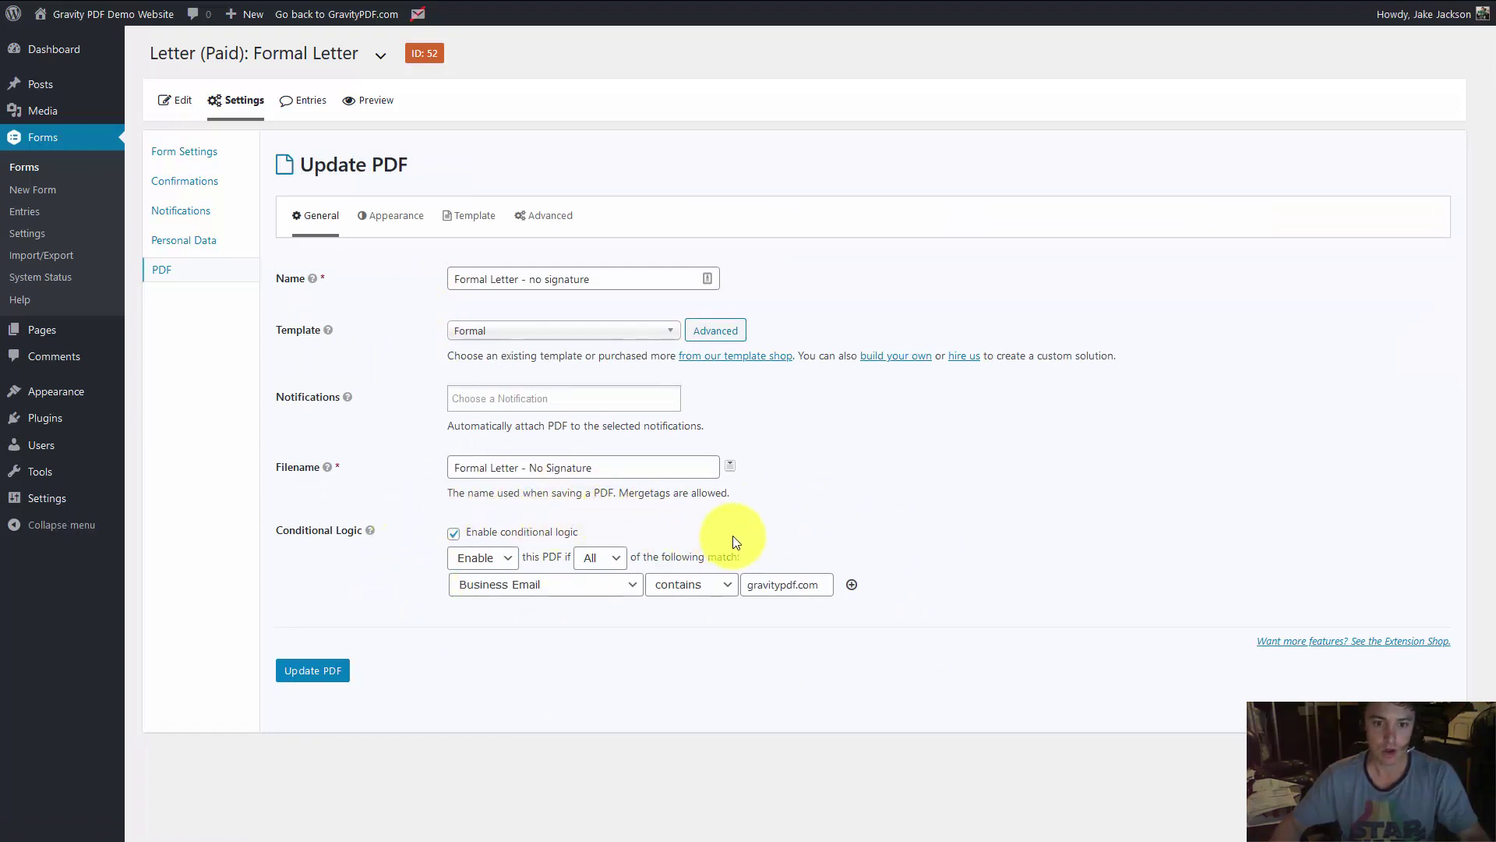
- Inspect the 'Business Email contains gravitypdf.com' condition, then go to the form's entries list
left_click(828, 586)
left_click_drag(827, 586, 747, 585)
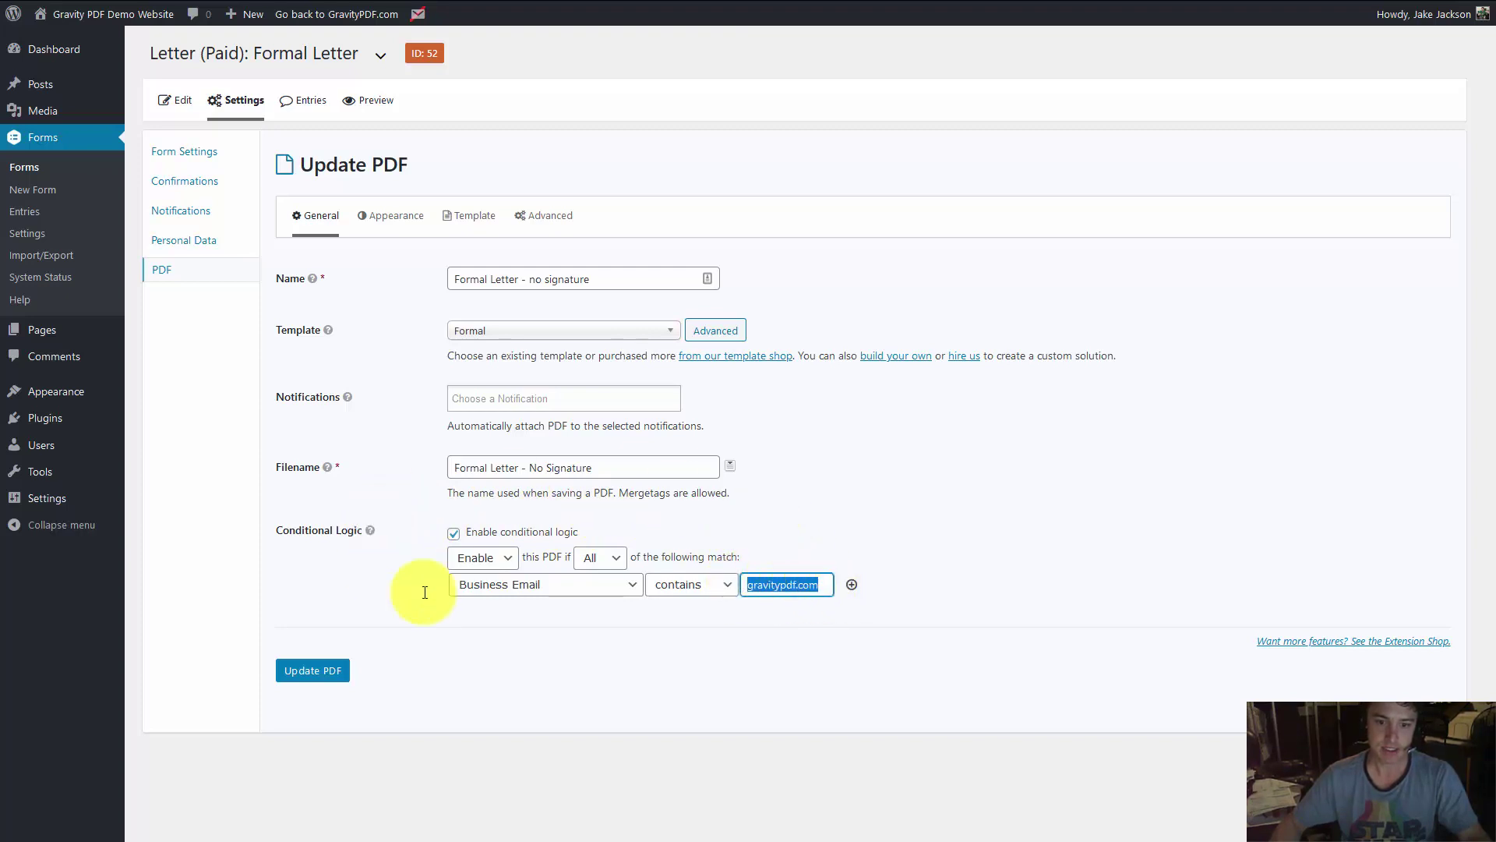
left_click(766, 605)
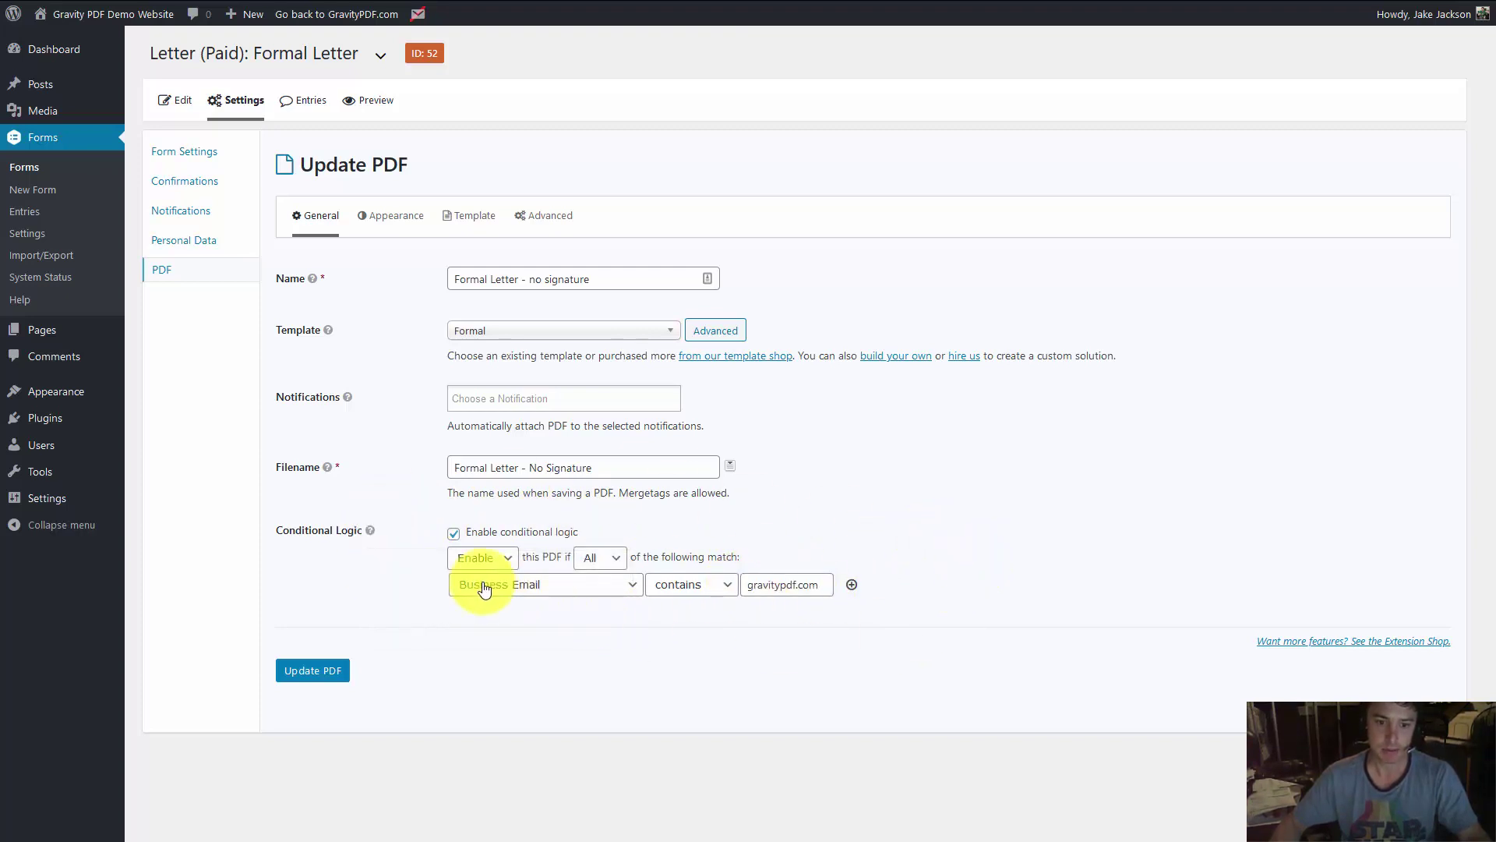
left_click_drag(746, 584, 815, 582)
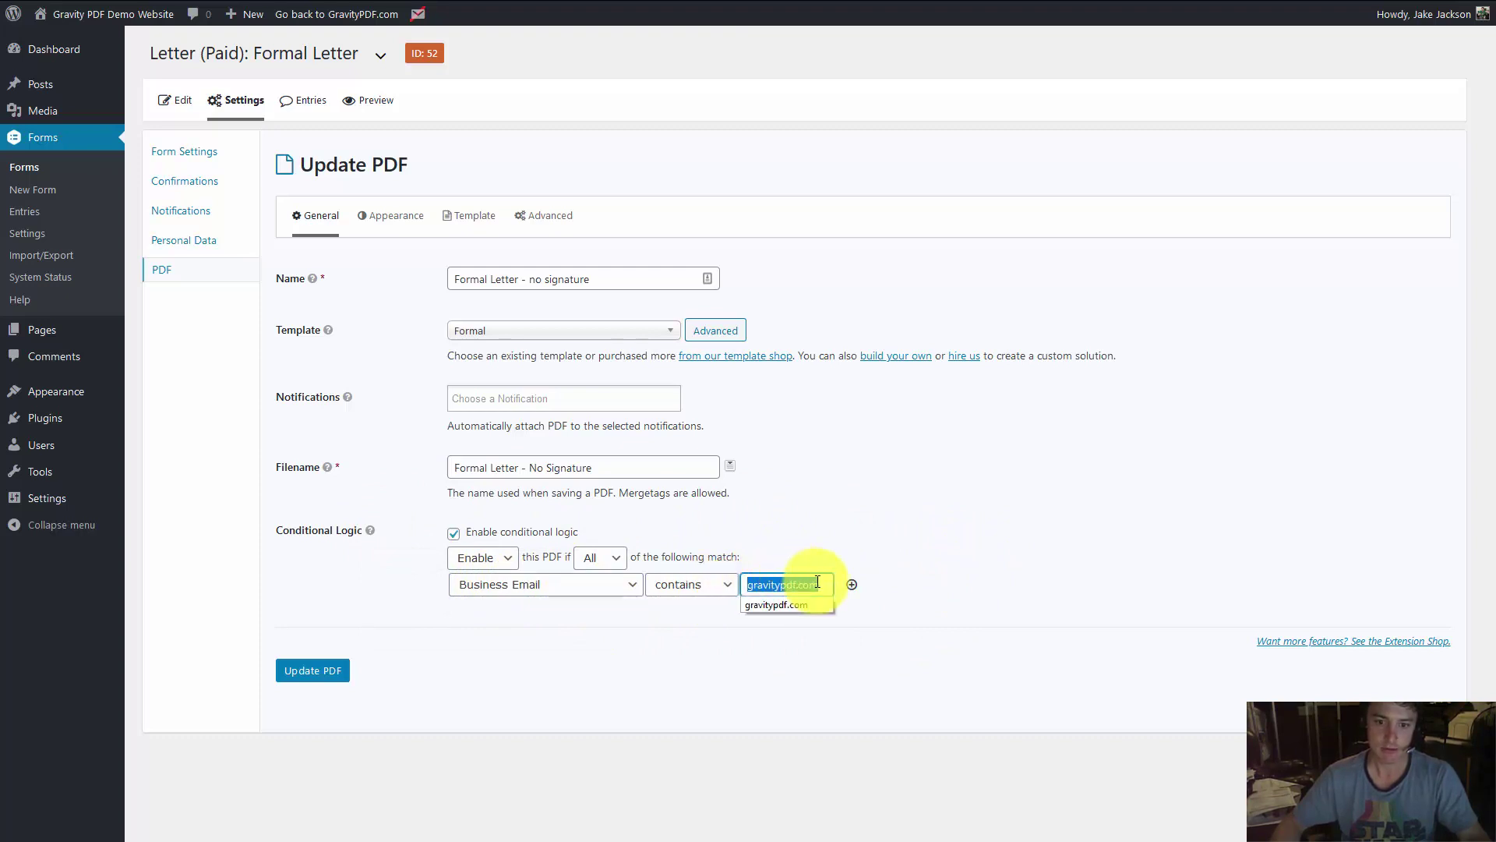
left_click(817, 582)
left_click(294, 111)
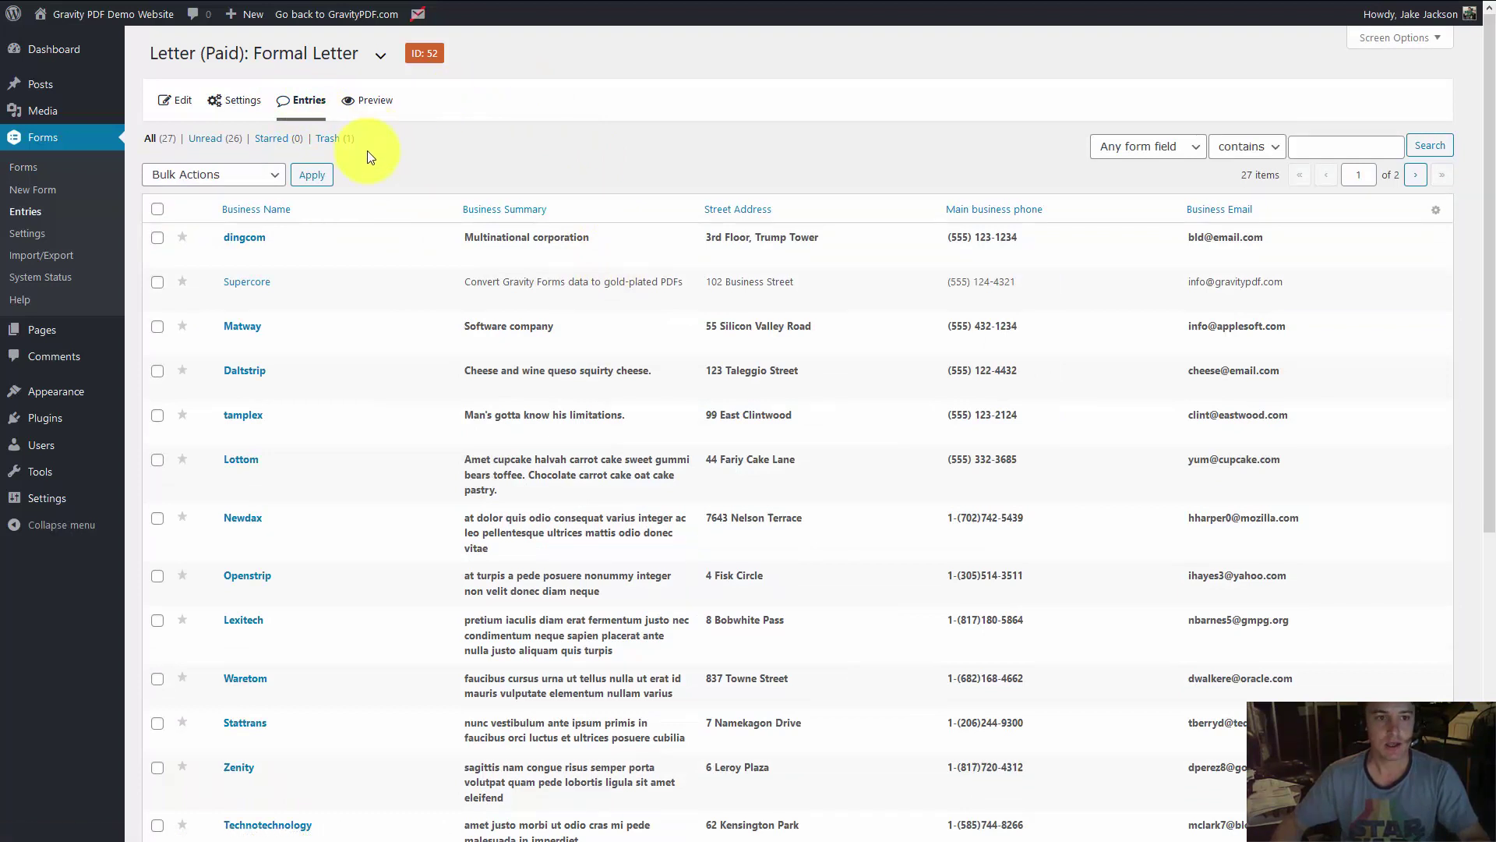
mouse_move(367, 254)
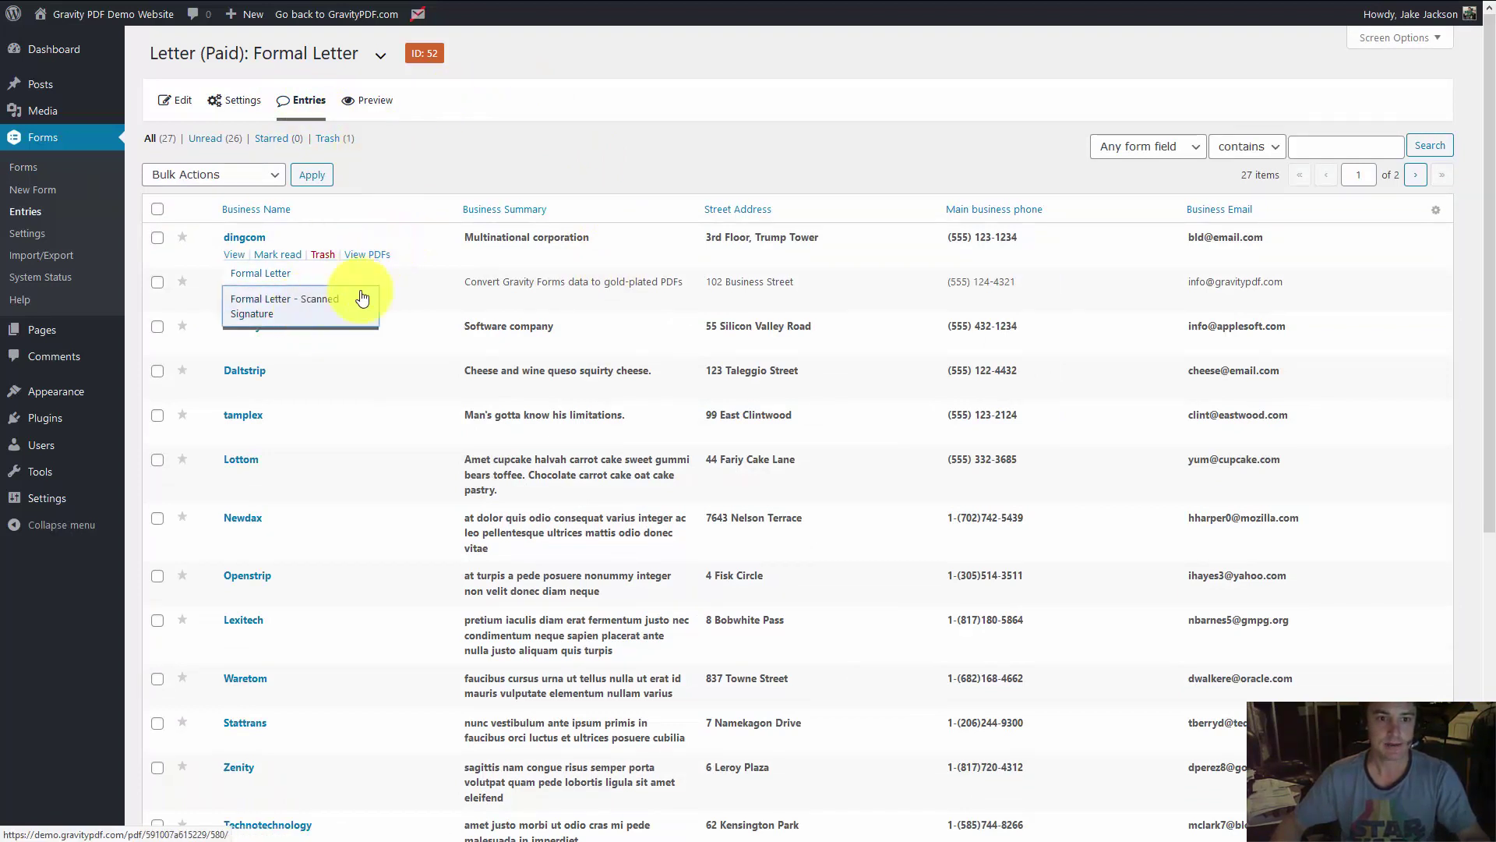
- Open Supercore's no-signature letter in a new tab and view dingcom's Formal Letter PDF
middle_click(347, 352)
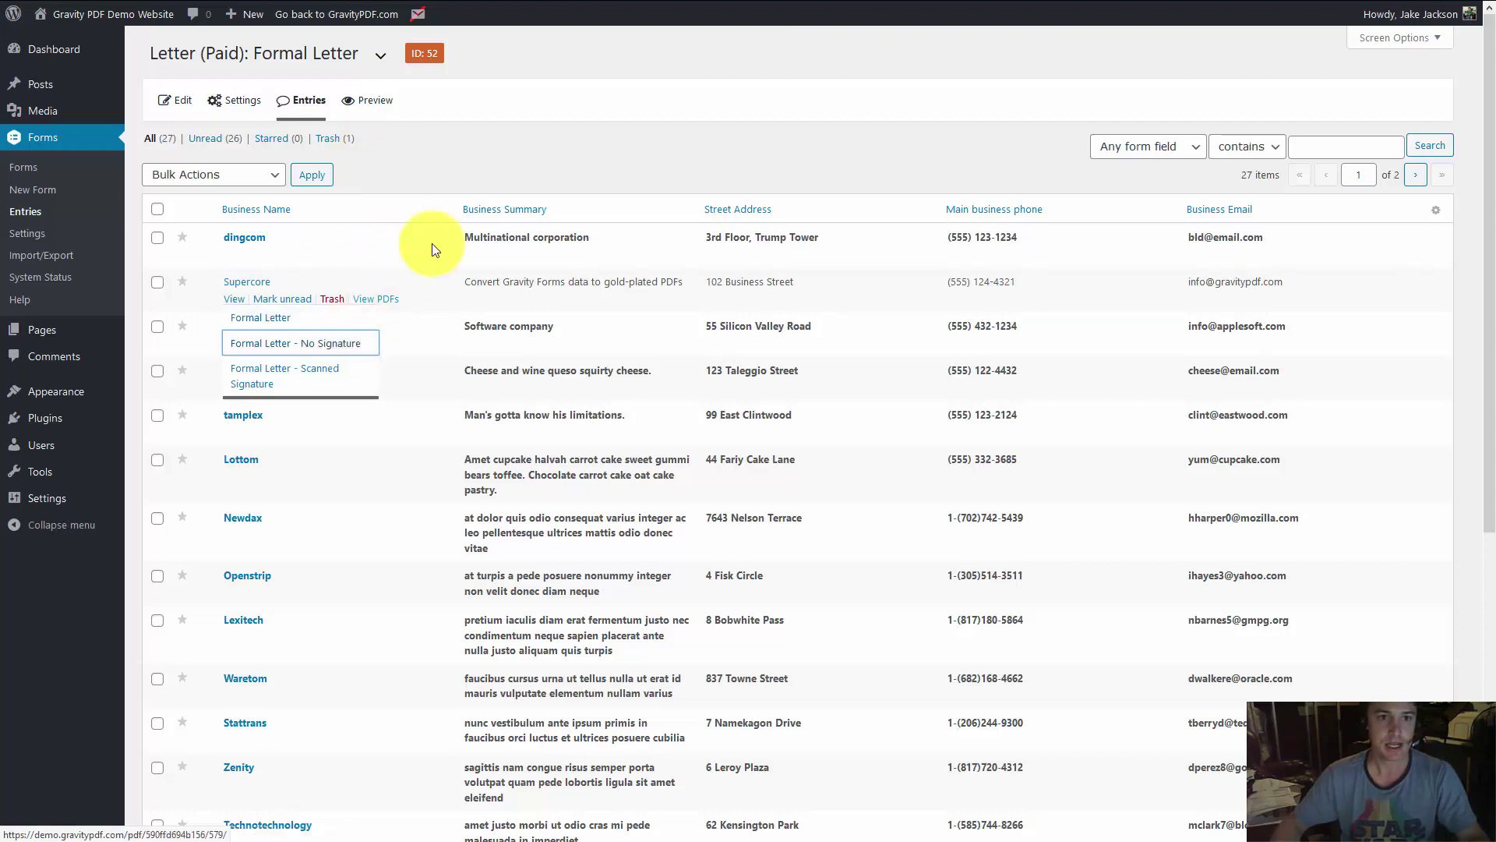
left_click(382, 6)
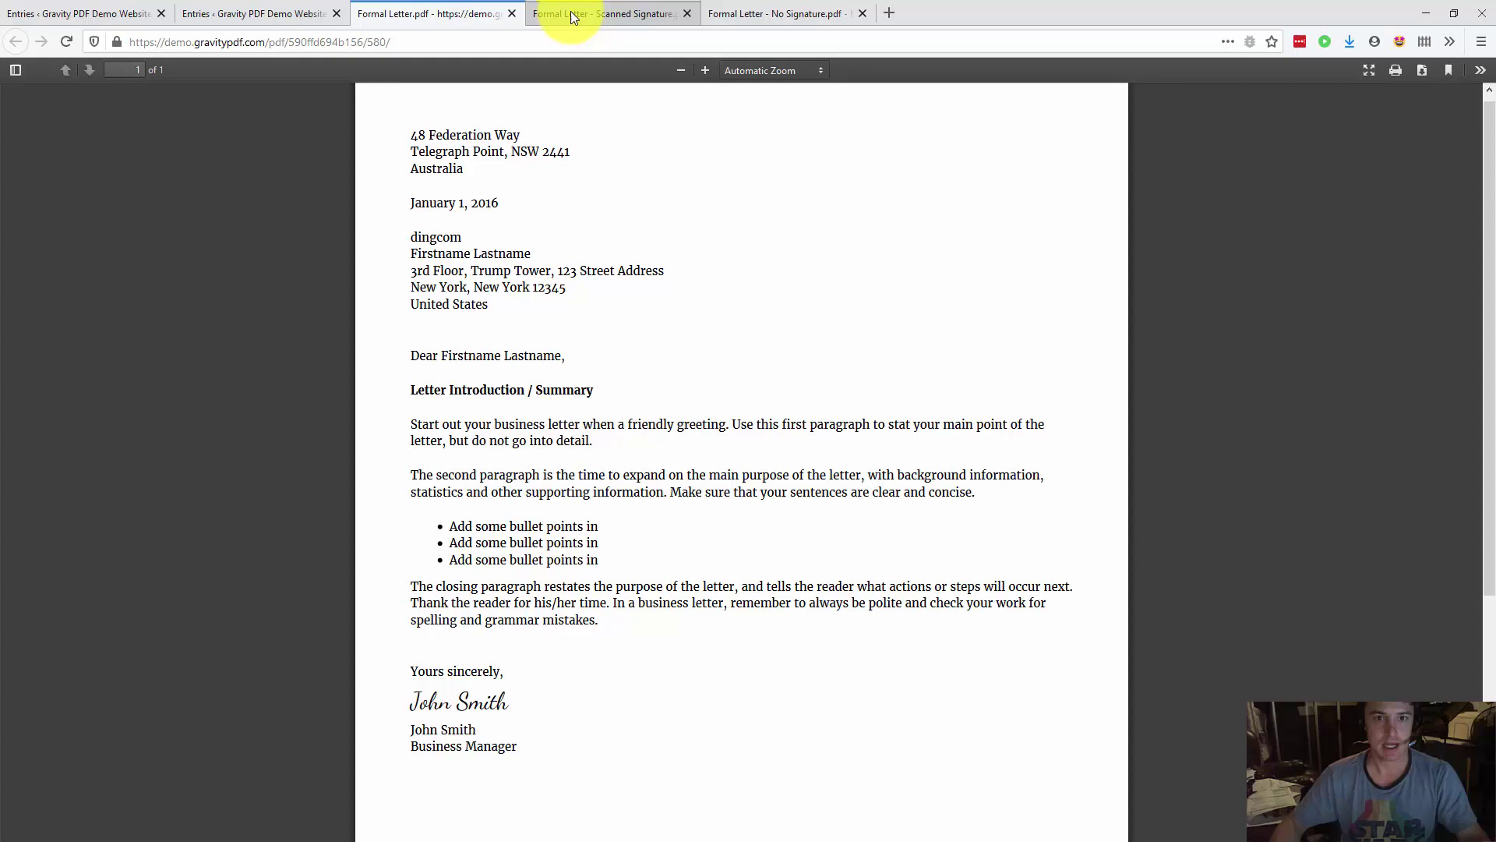
- Compare the signed, scanned-signature and no-signature letter PDFs, then close all three tabs
left_click(572, 10)
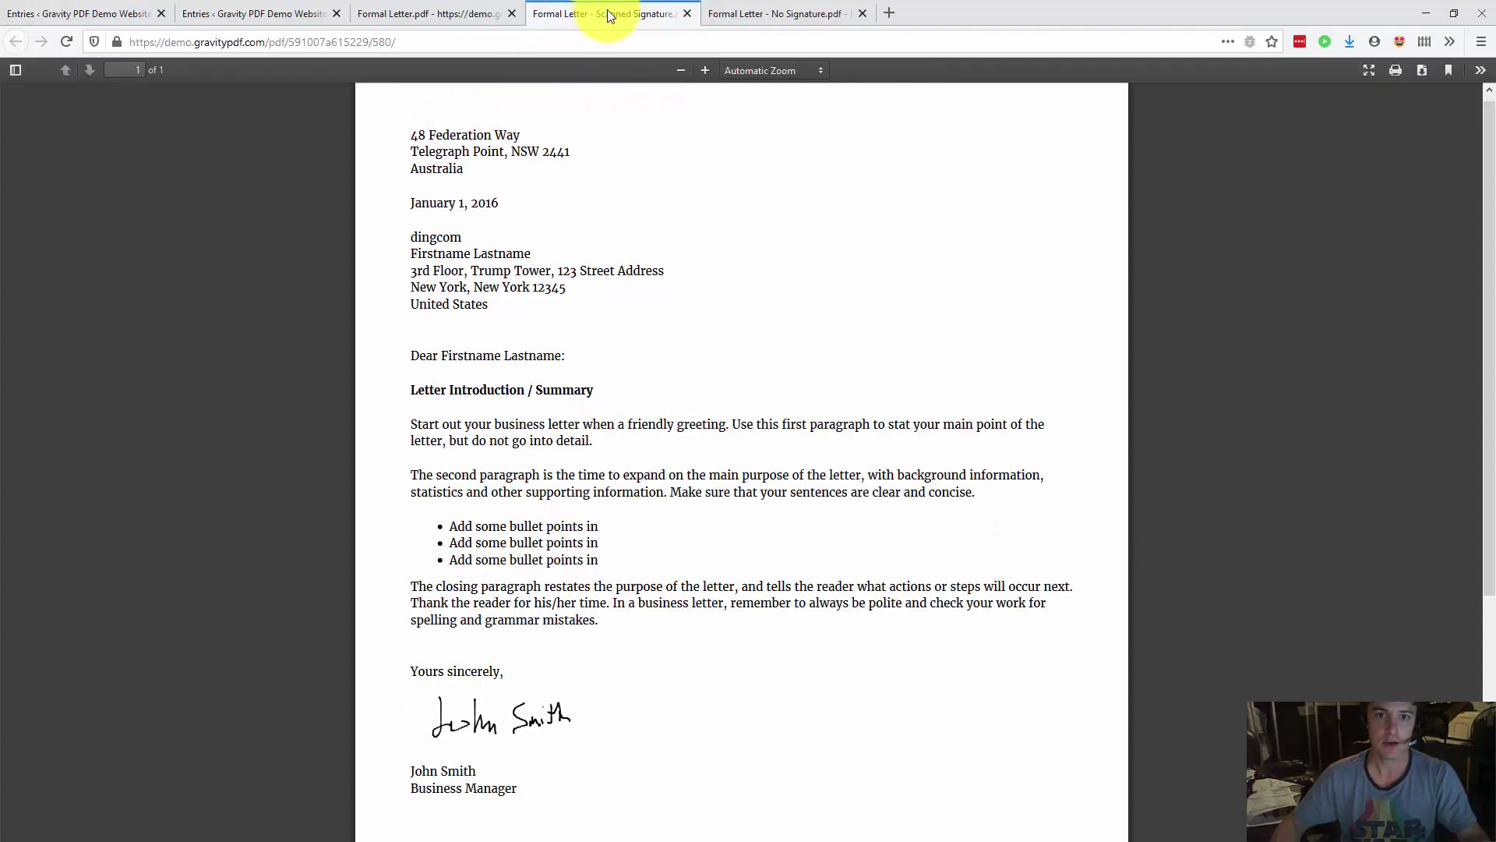
left_click(750, 15)
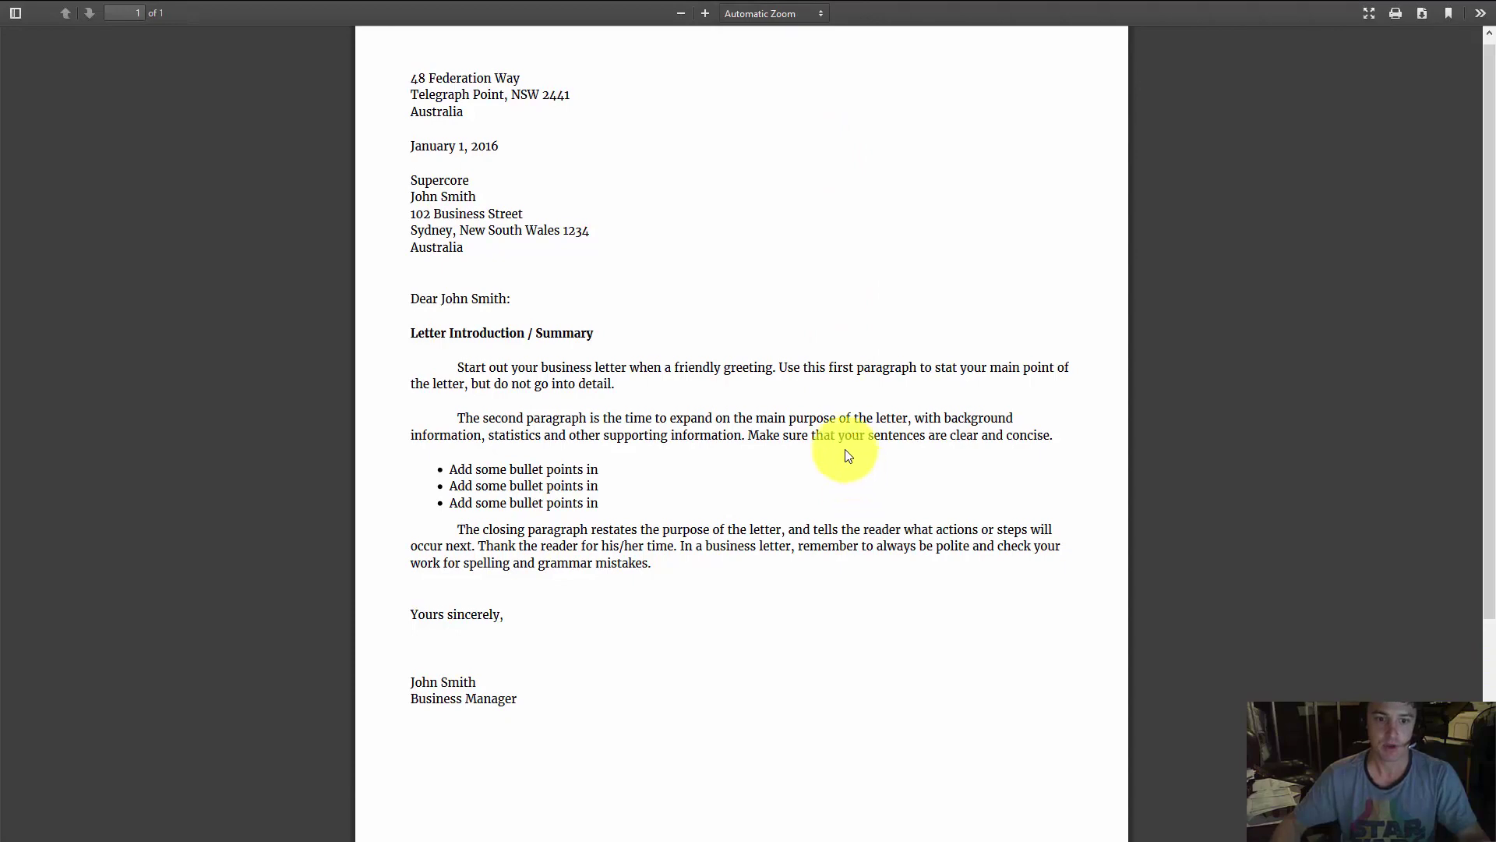
middle_click(734, 11)
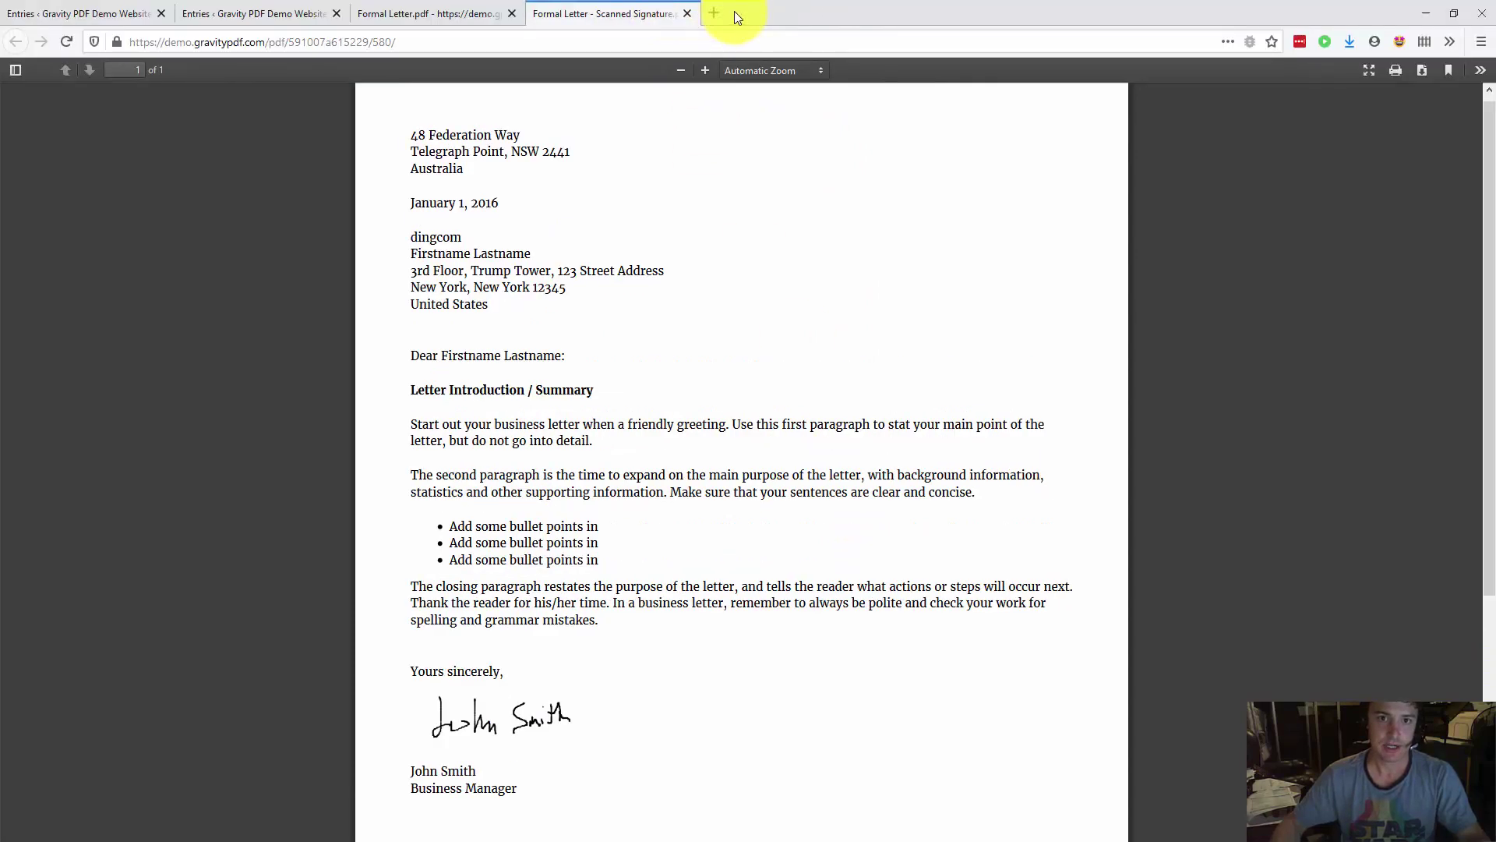
middle_click(598, 16)
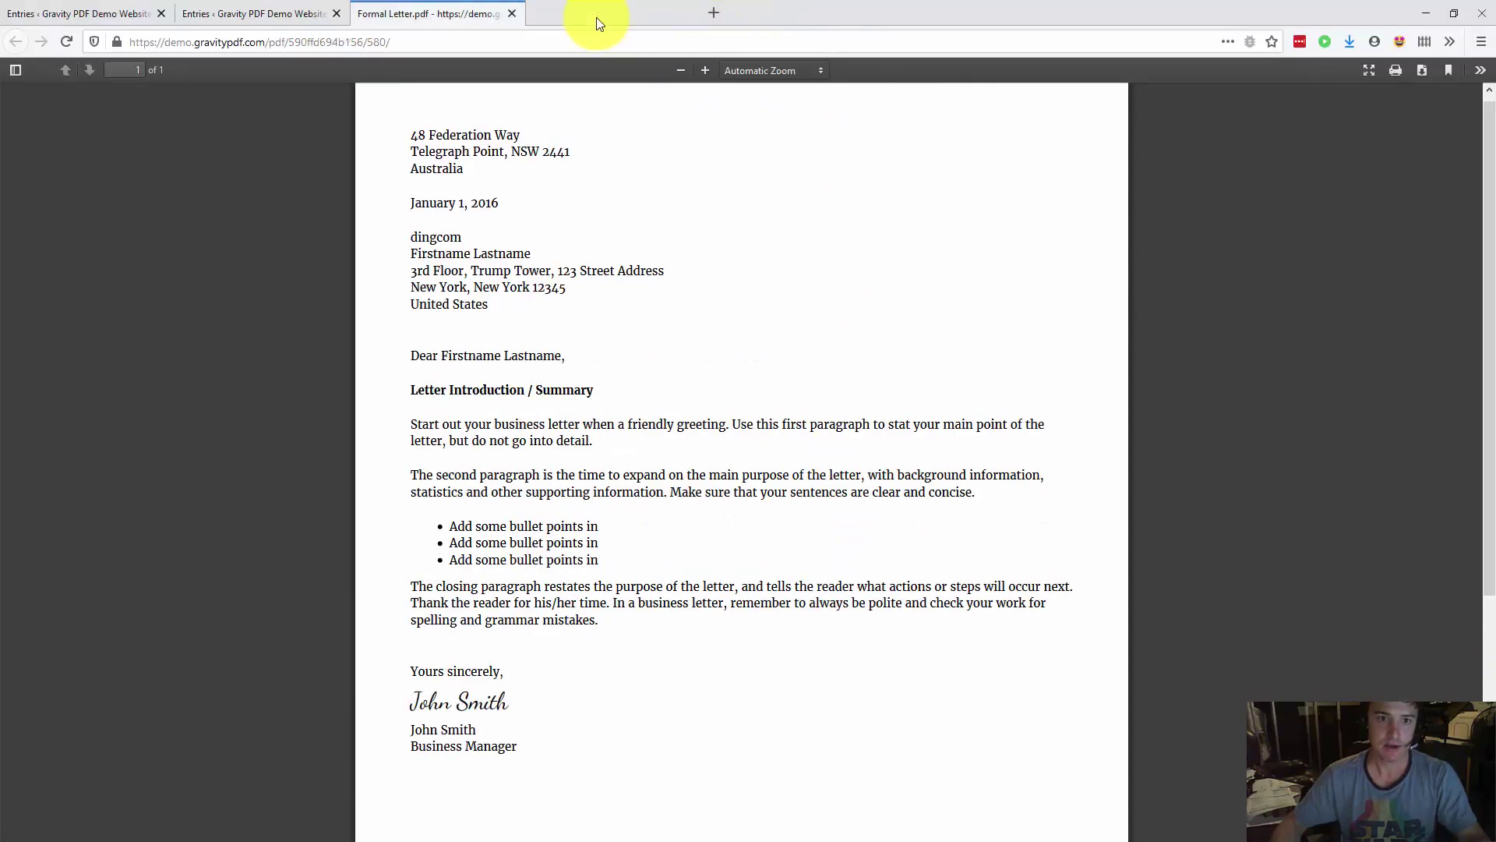
middle_click(436, 12)
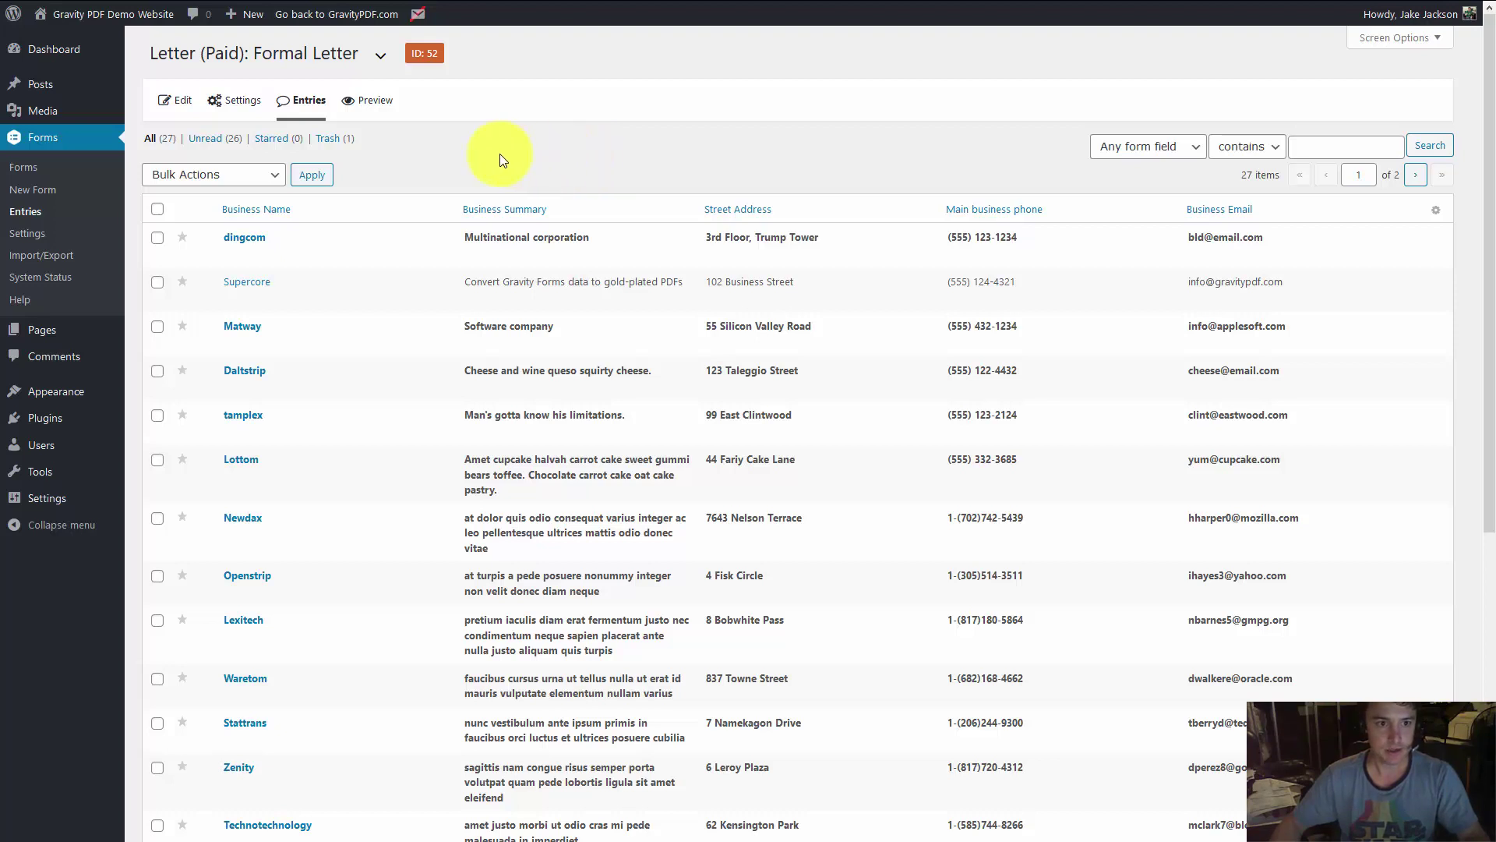
- Choose Download PDF from the entries list's Bulk Actions dropdown
left_click(244, 176)
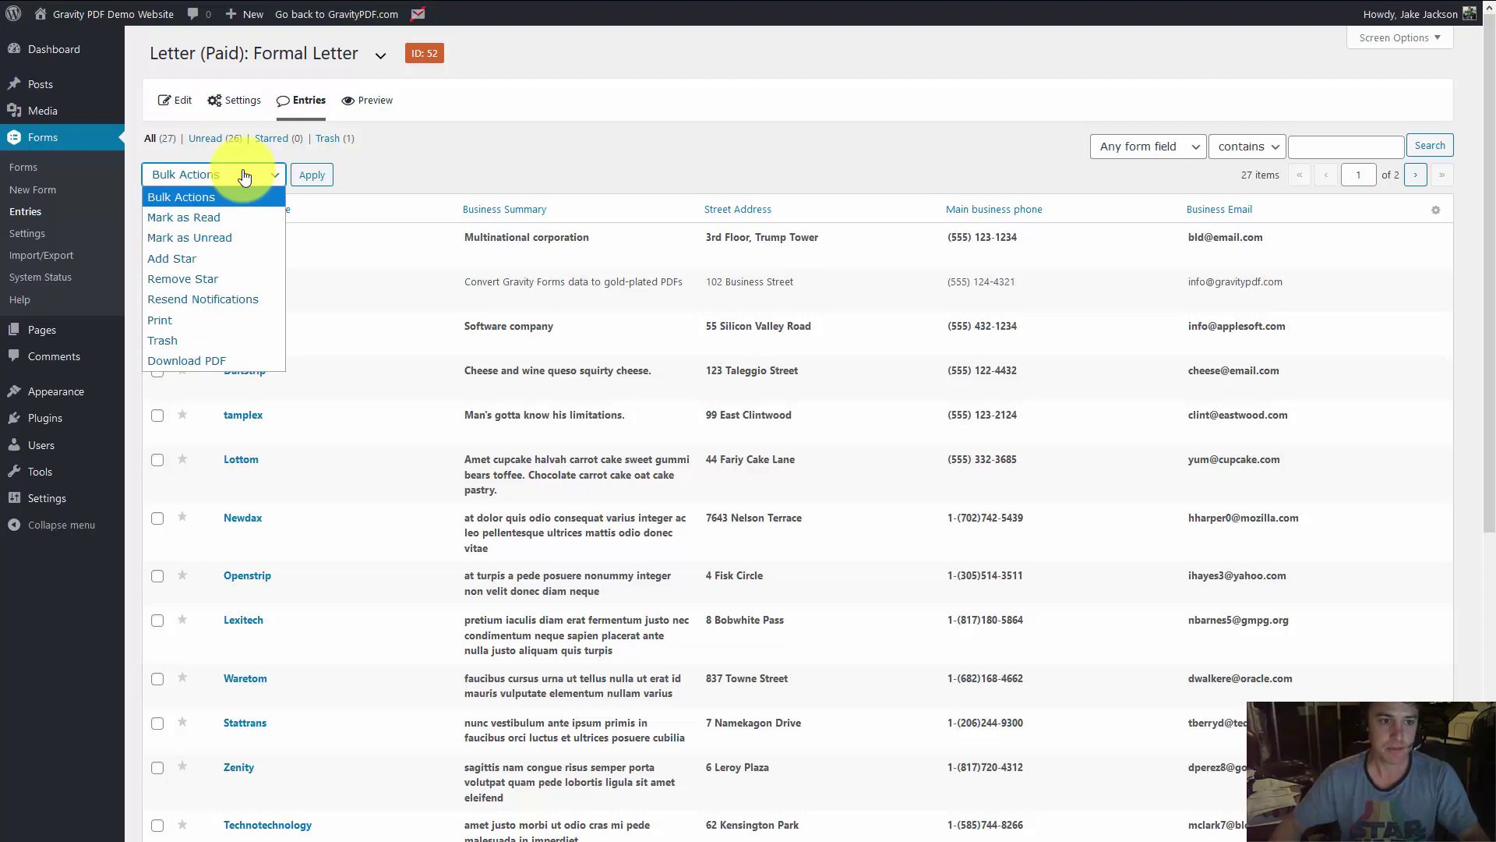
left_click(244, 176)
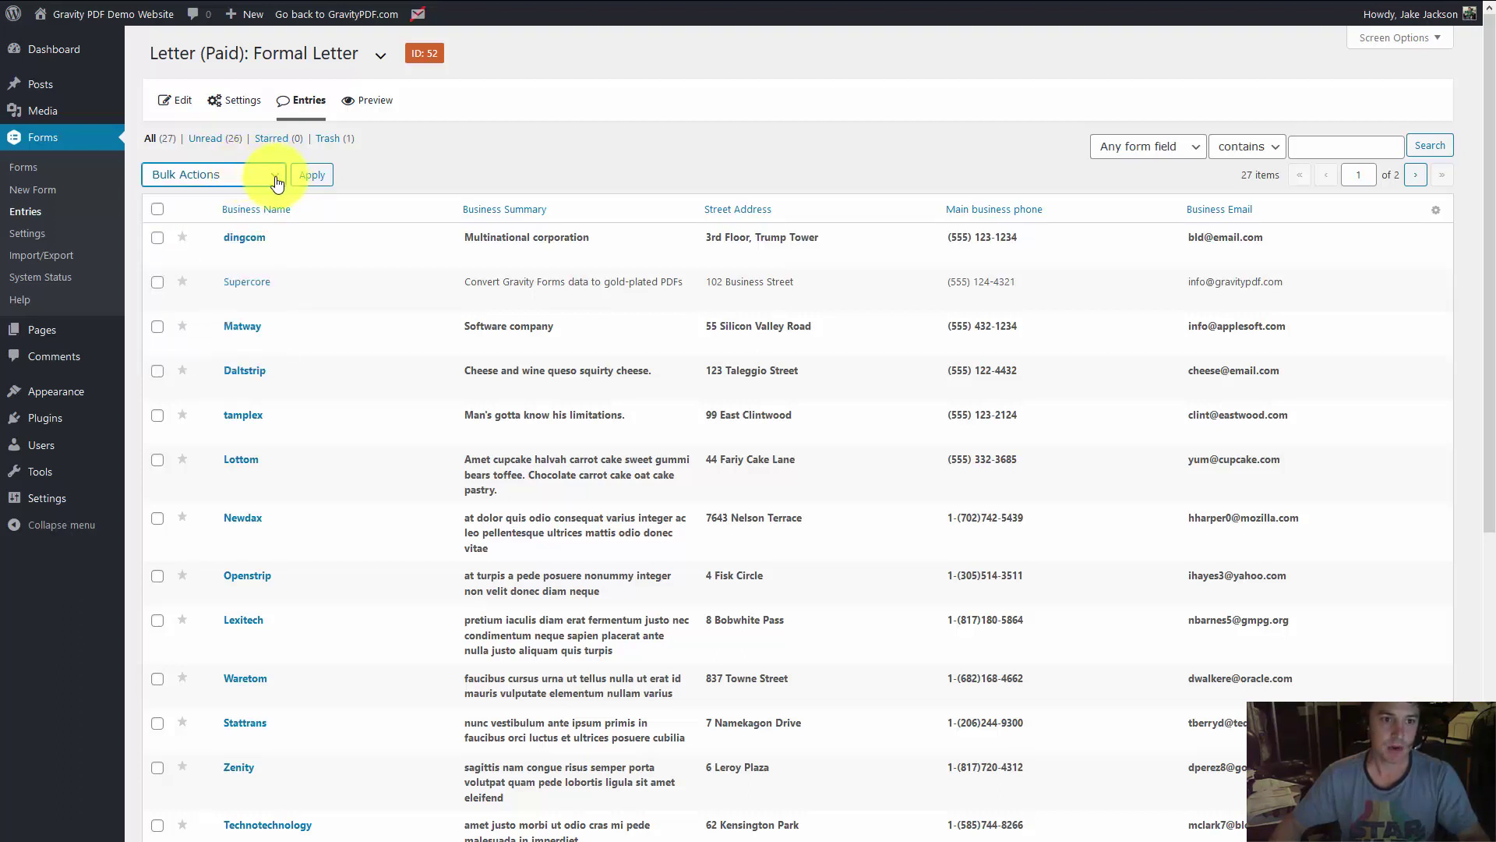
left_click(270, 180)
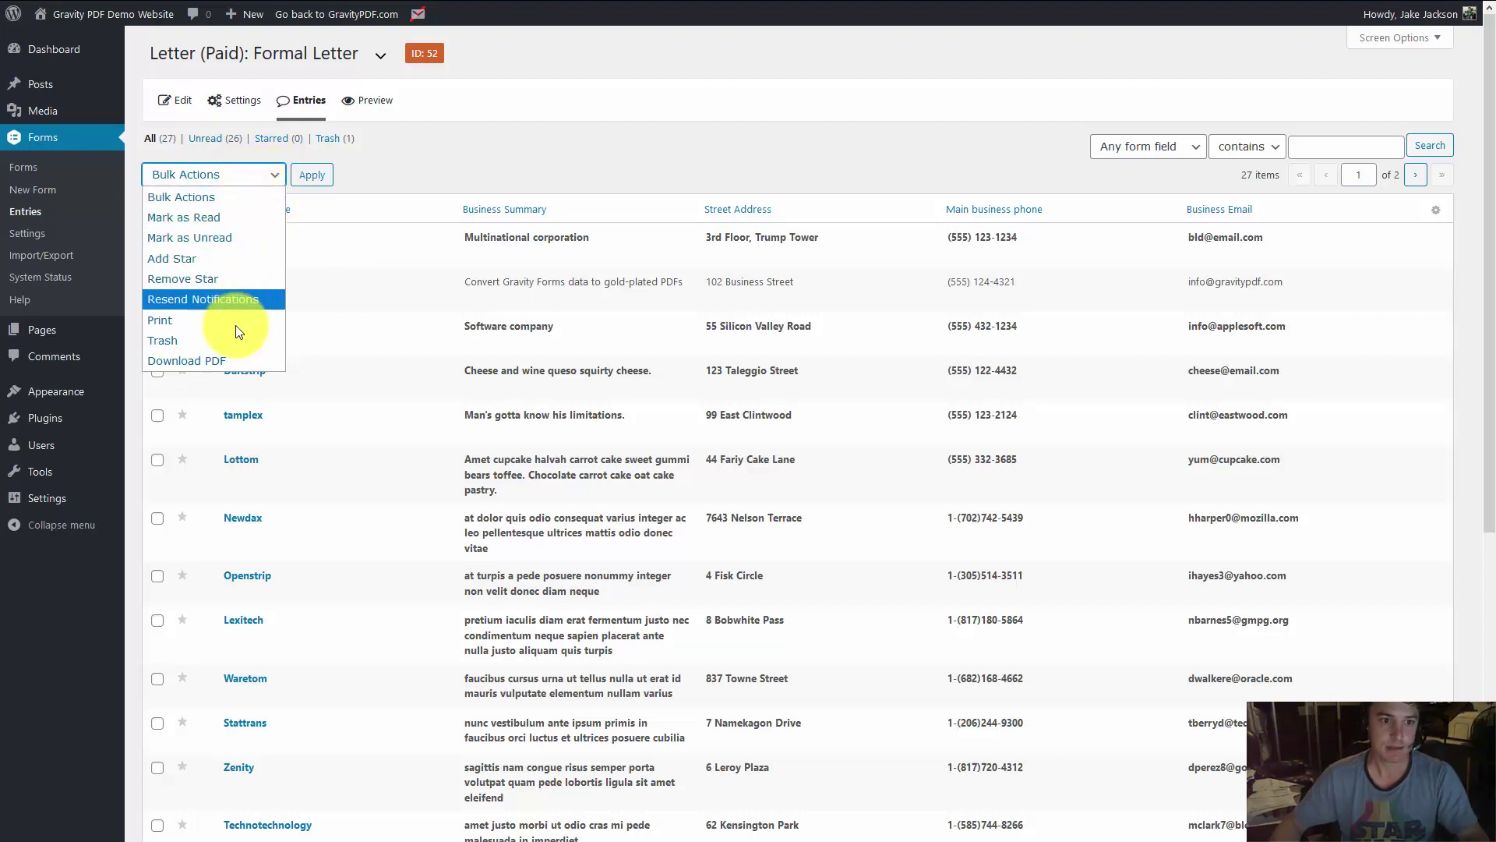
left_click(212, 362)
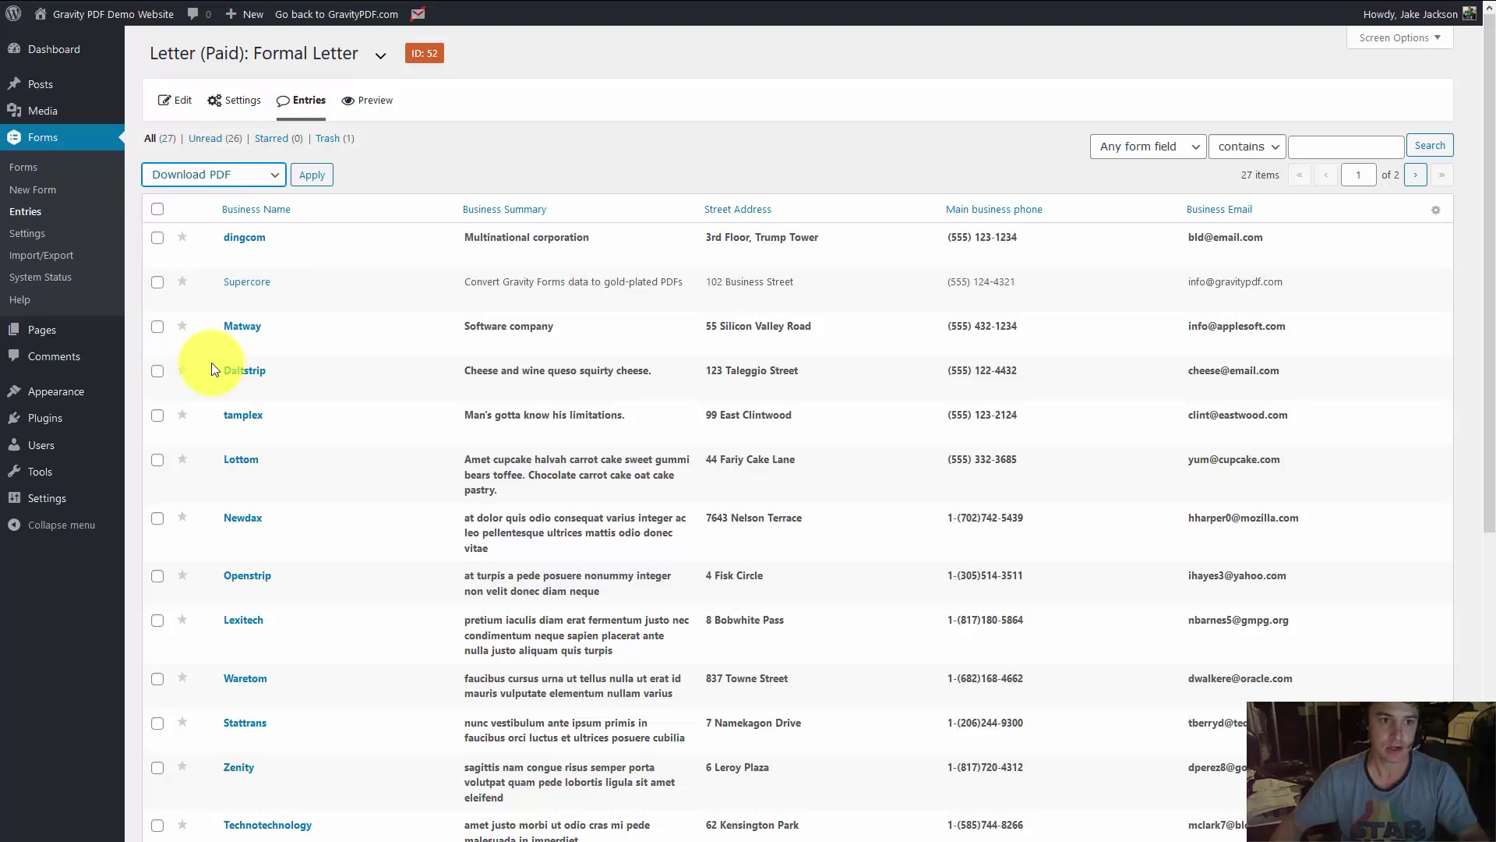
left_click(214, 183)
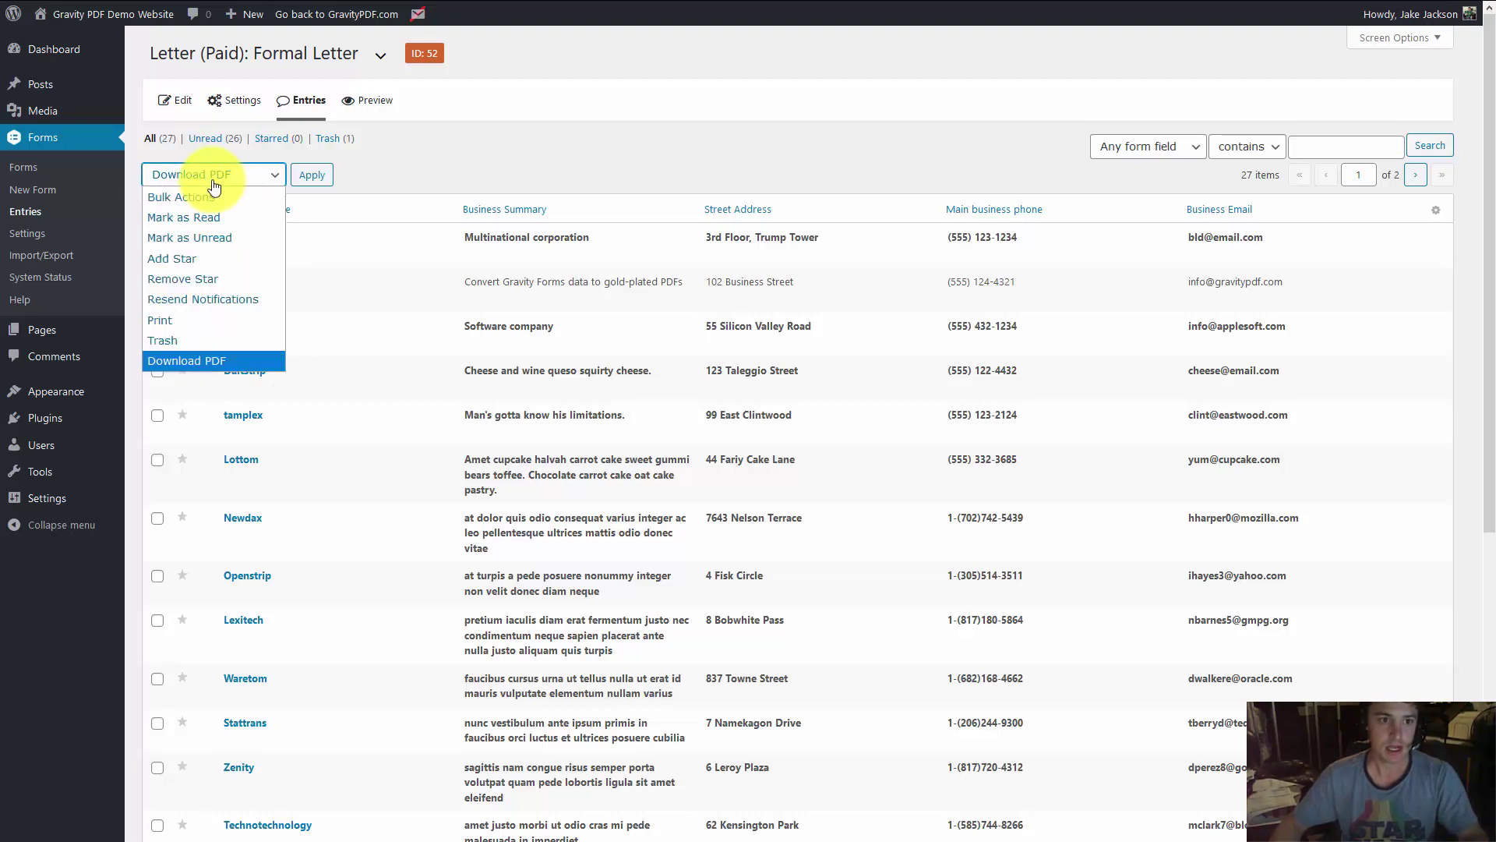
left_click(218, 180)
mouse_move(245, 237)
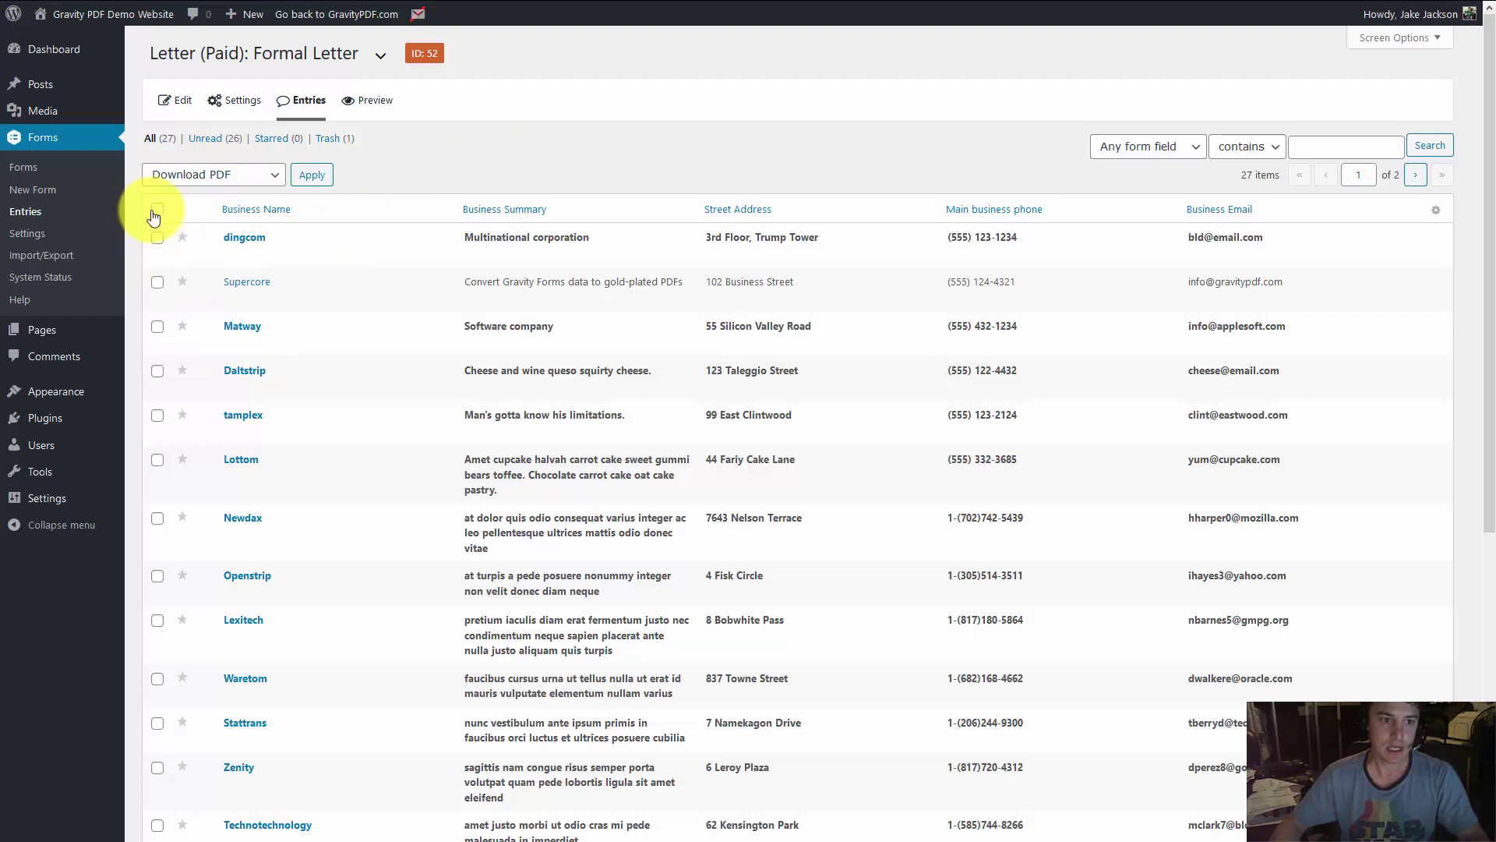
- Tick the Supercore, Matway and Daltstrip entries and apply Download PDF to them
left_click(157, 282)
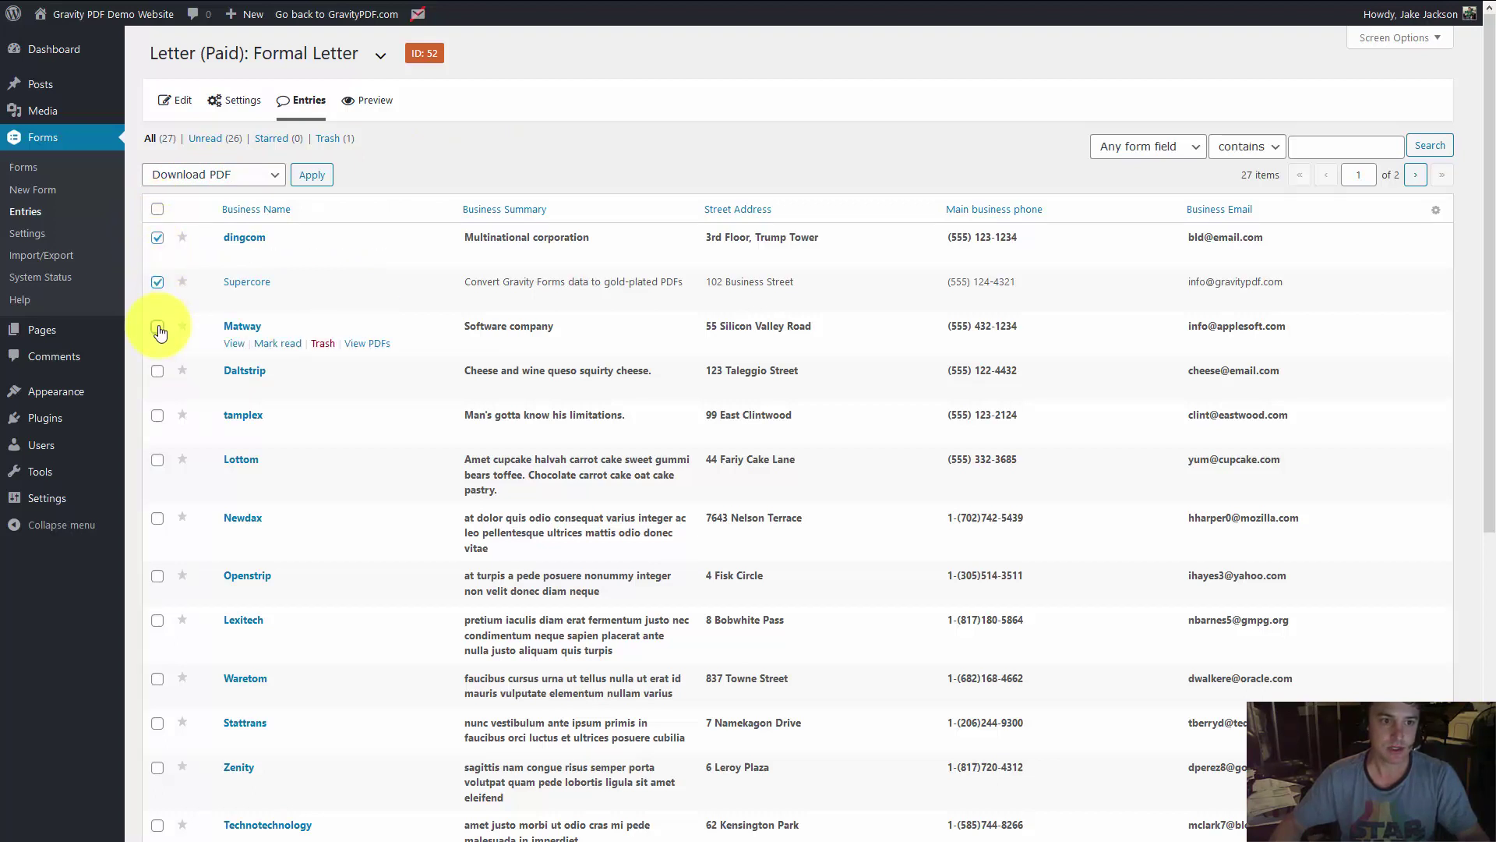
left_click(157, 326)
scroll(158, 333, "down", 1)
left_click(157, 292)
scroll(158, 300, "up", 1)
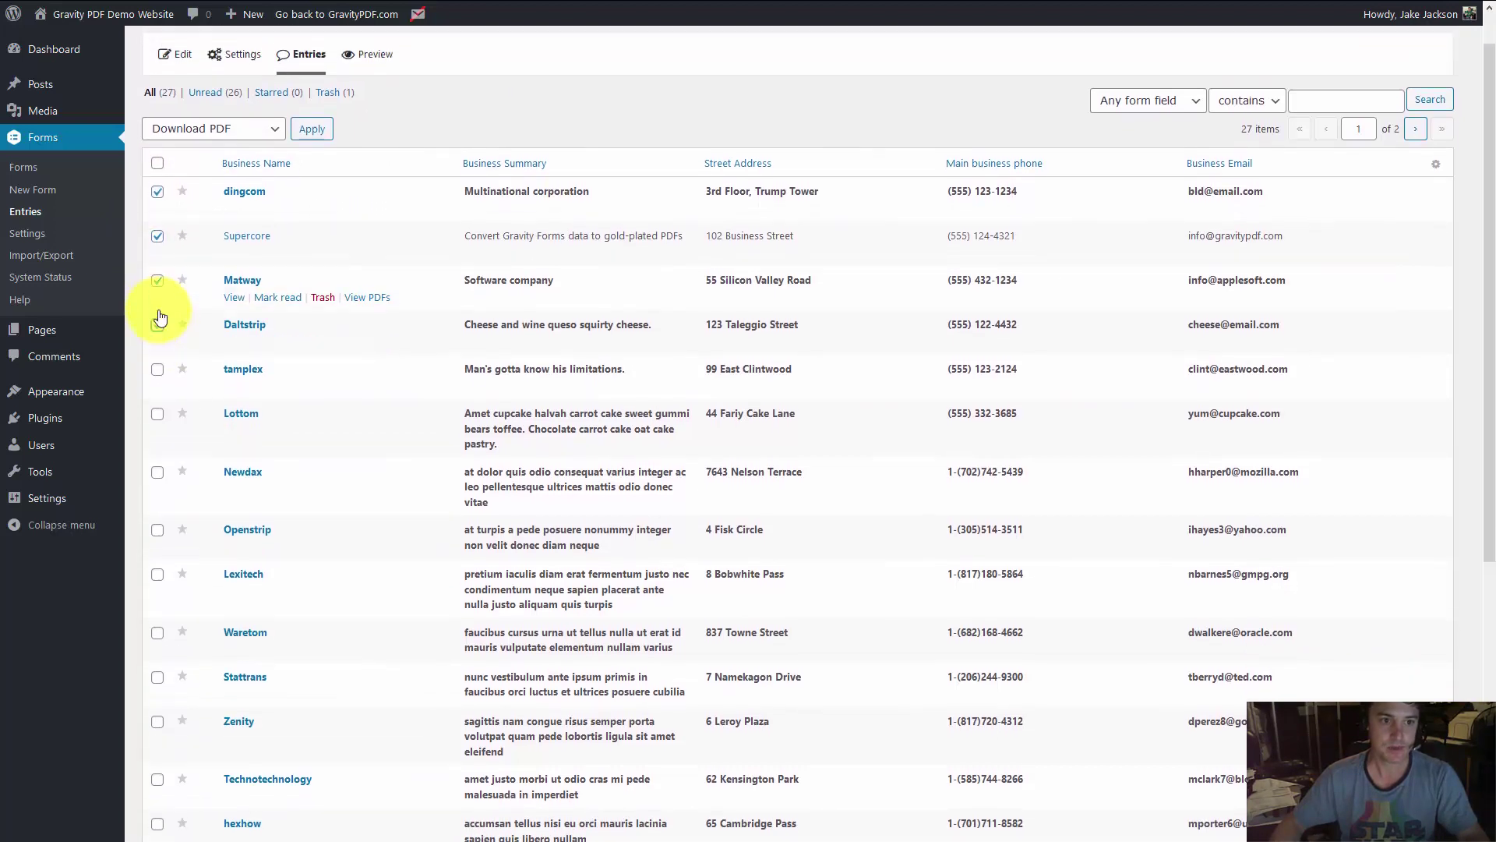
left_click(206, 184)
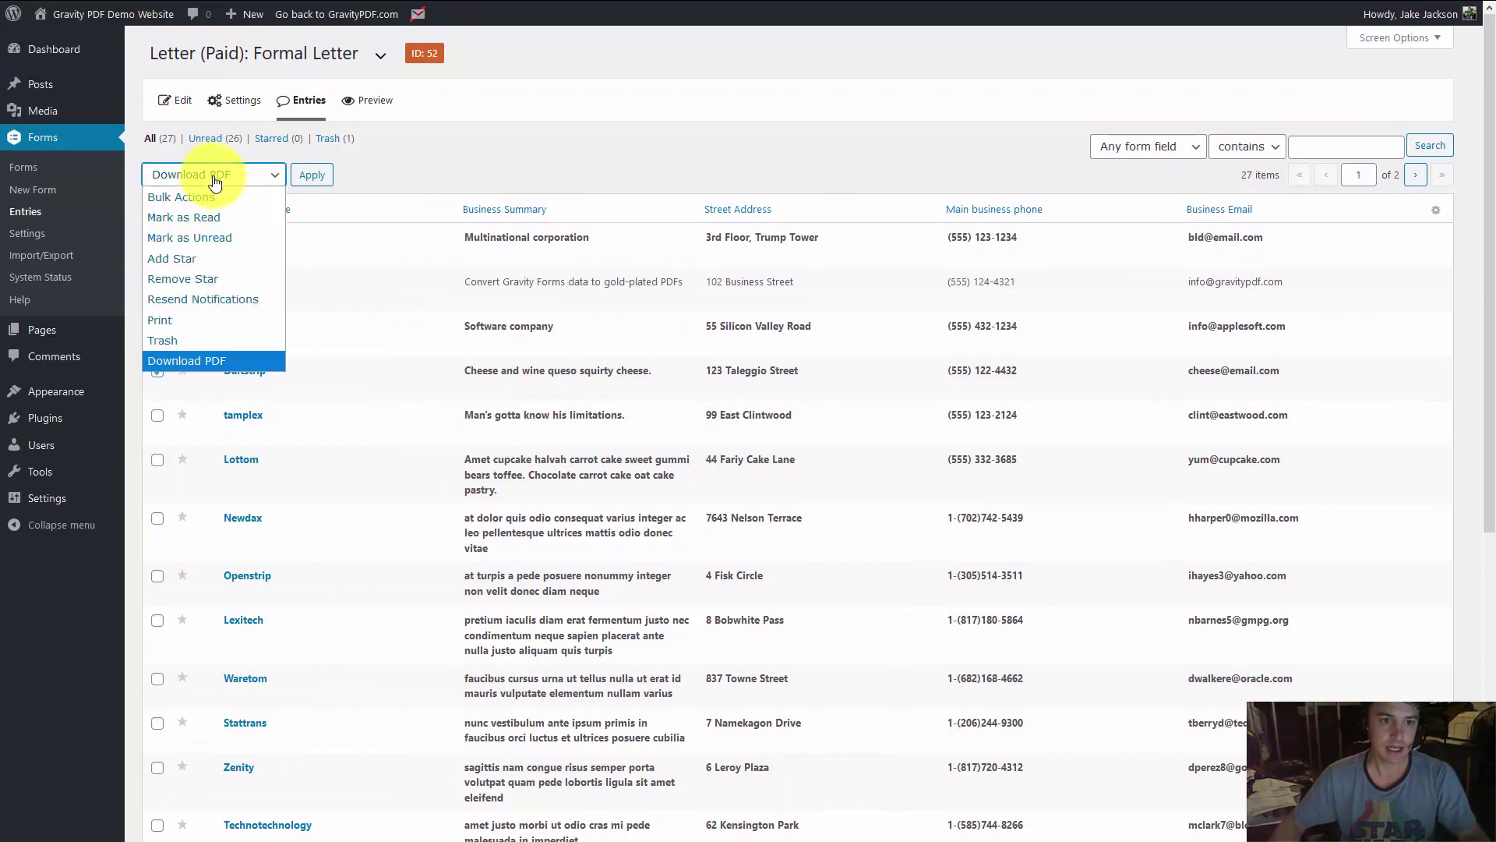
left_click(212, 179)
left_click(303, 179)
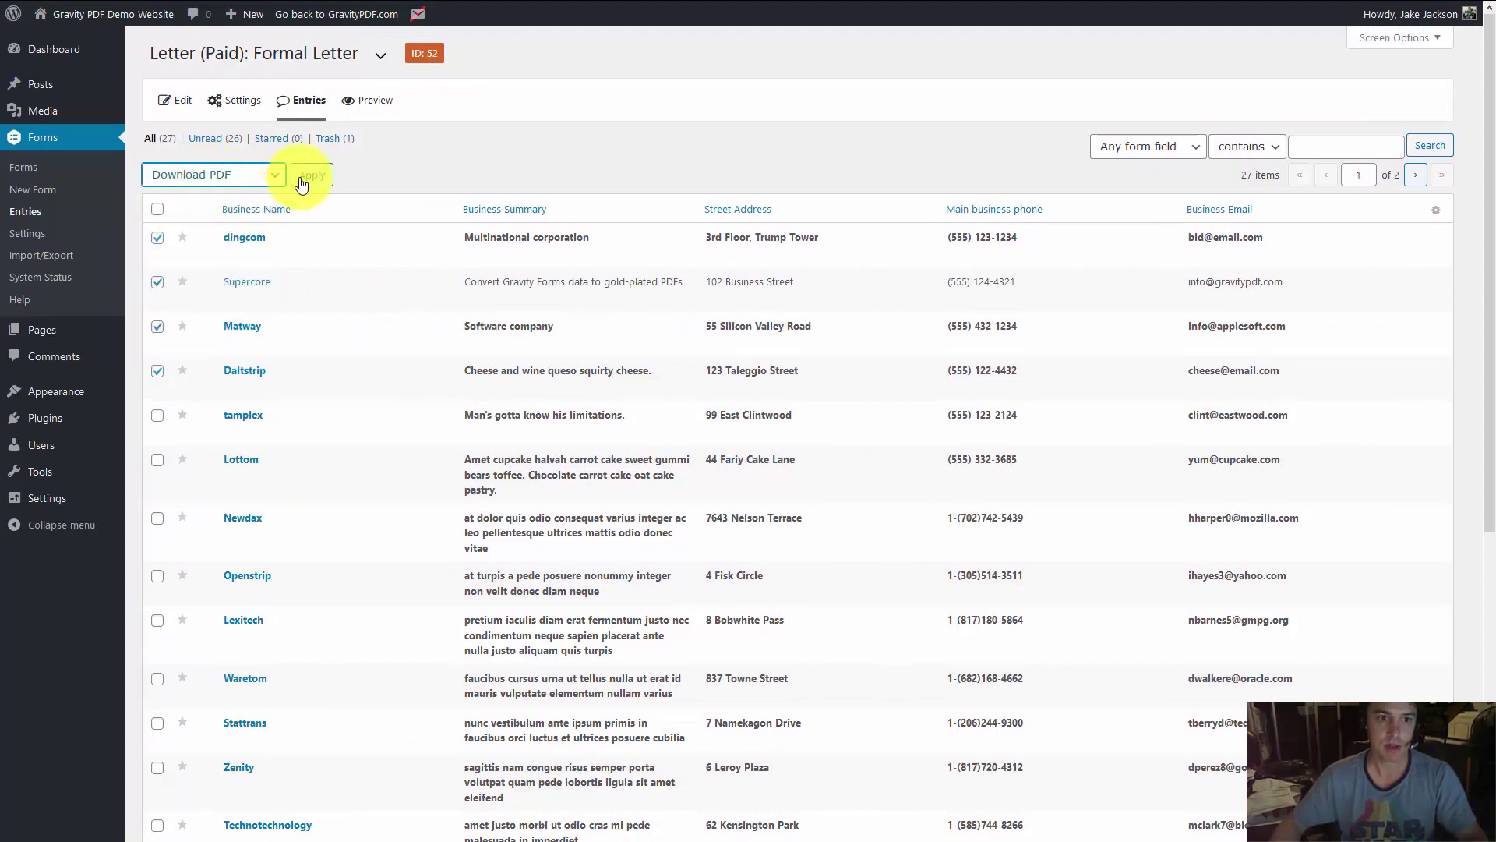
- Tick the Lottom, Openstrip and Stattrans entries further down the list
scroll(165, 383, "down", 1)
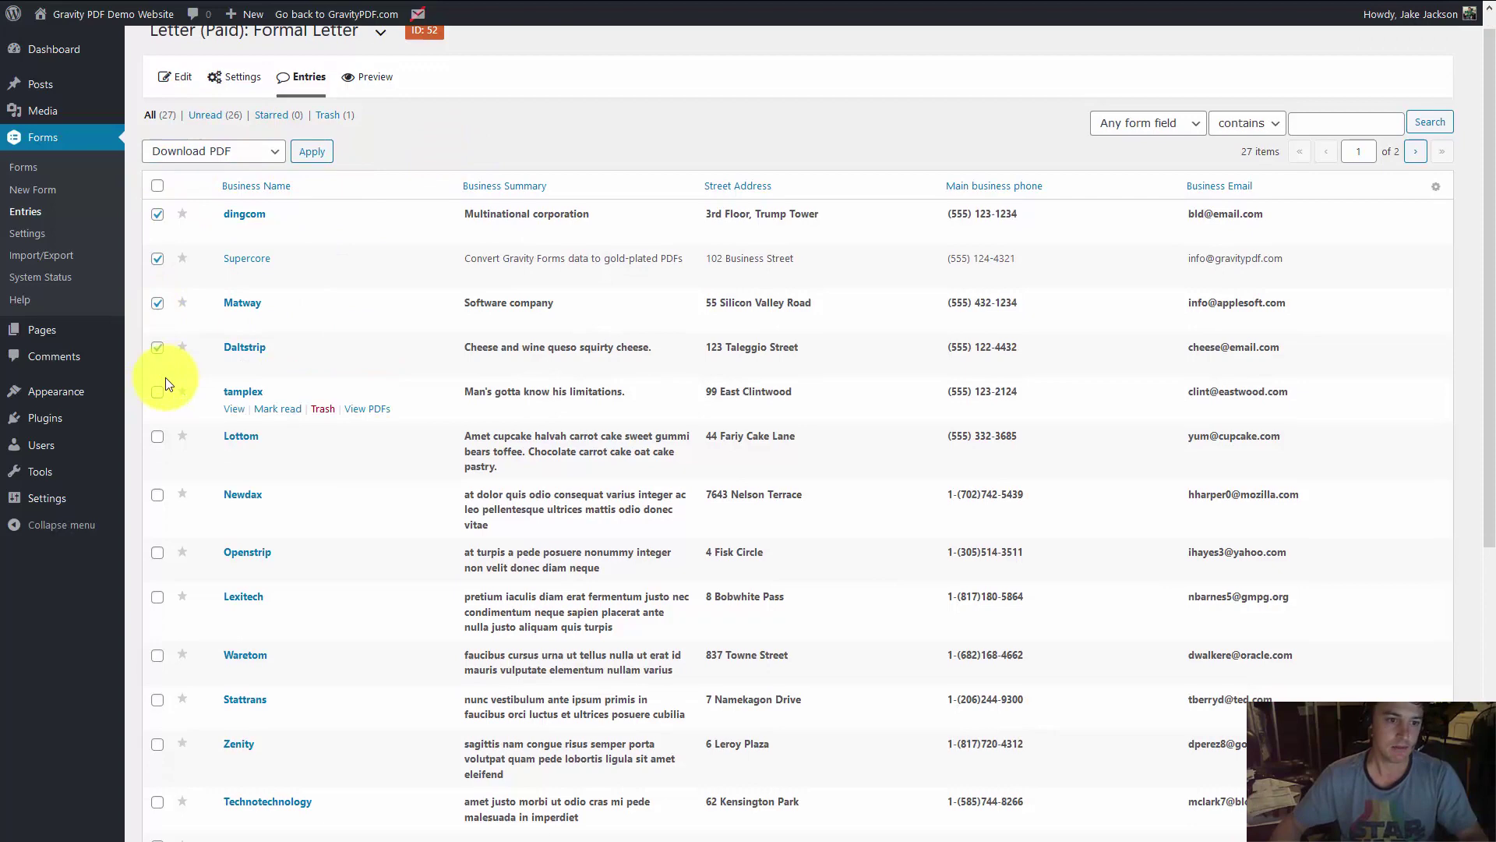
scroll(165, 383, "down", 2)
left_click(157, 300)
scroll(160, 300, "down", 1)
left_click(157, 337)
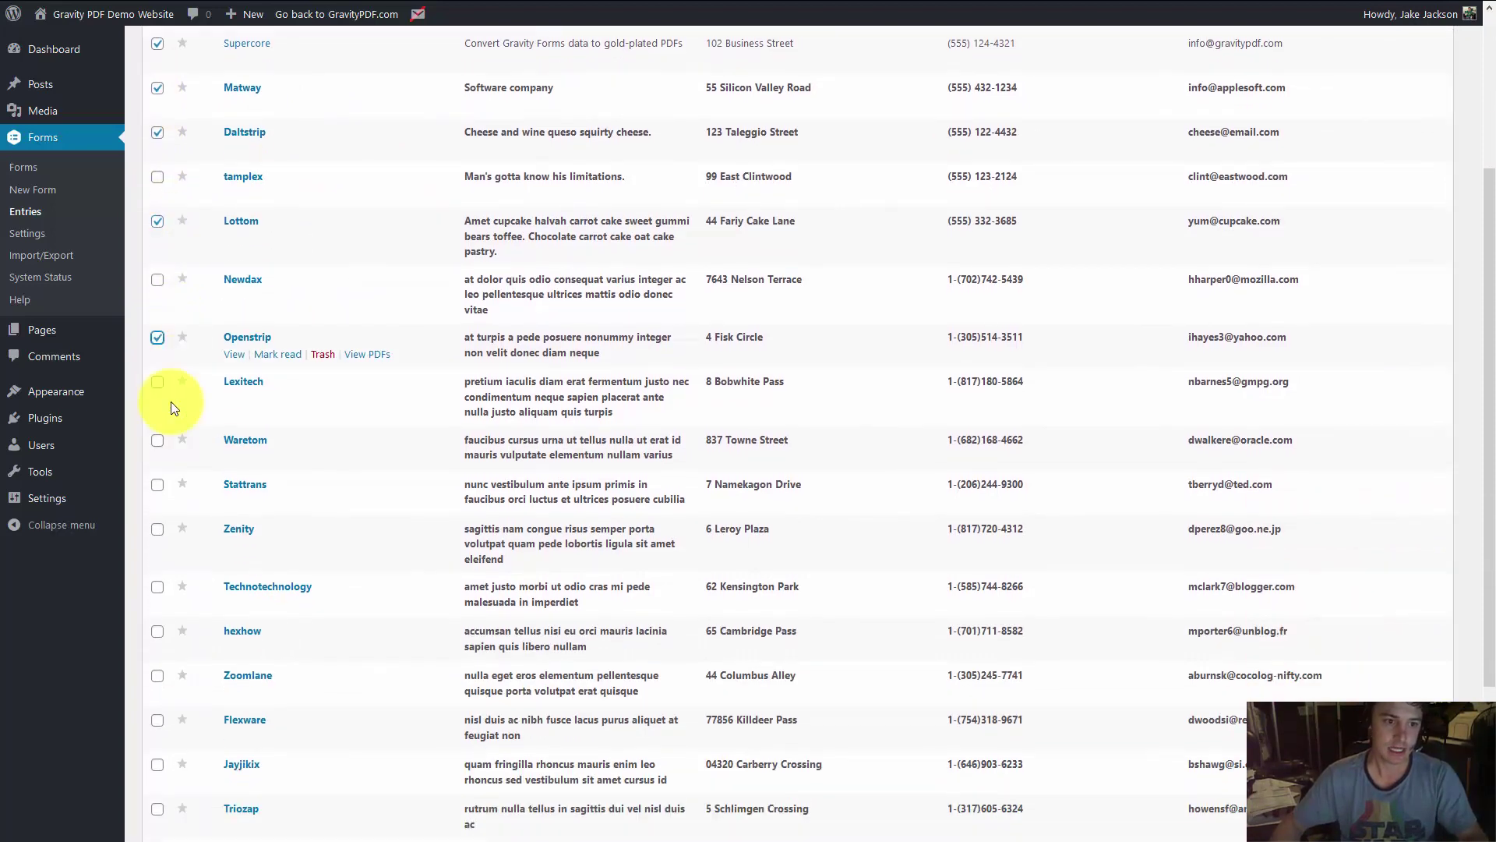
scroll(173, 409, "down", 1)
left_click(158, 484)
scroll(161, 477, "down", 1)
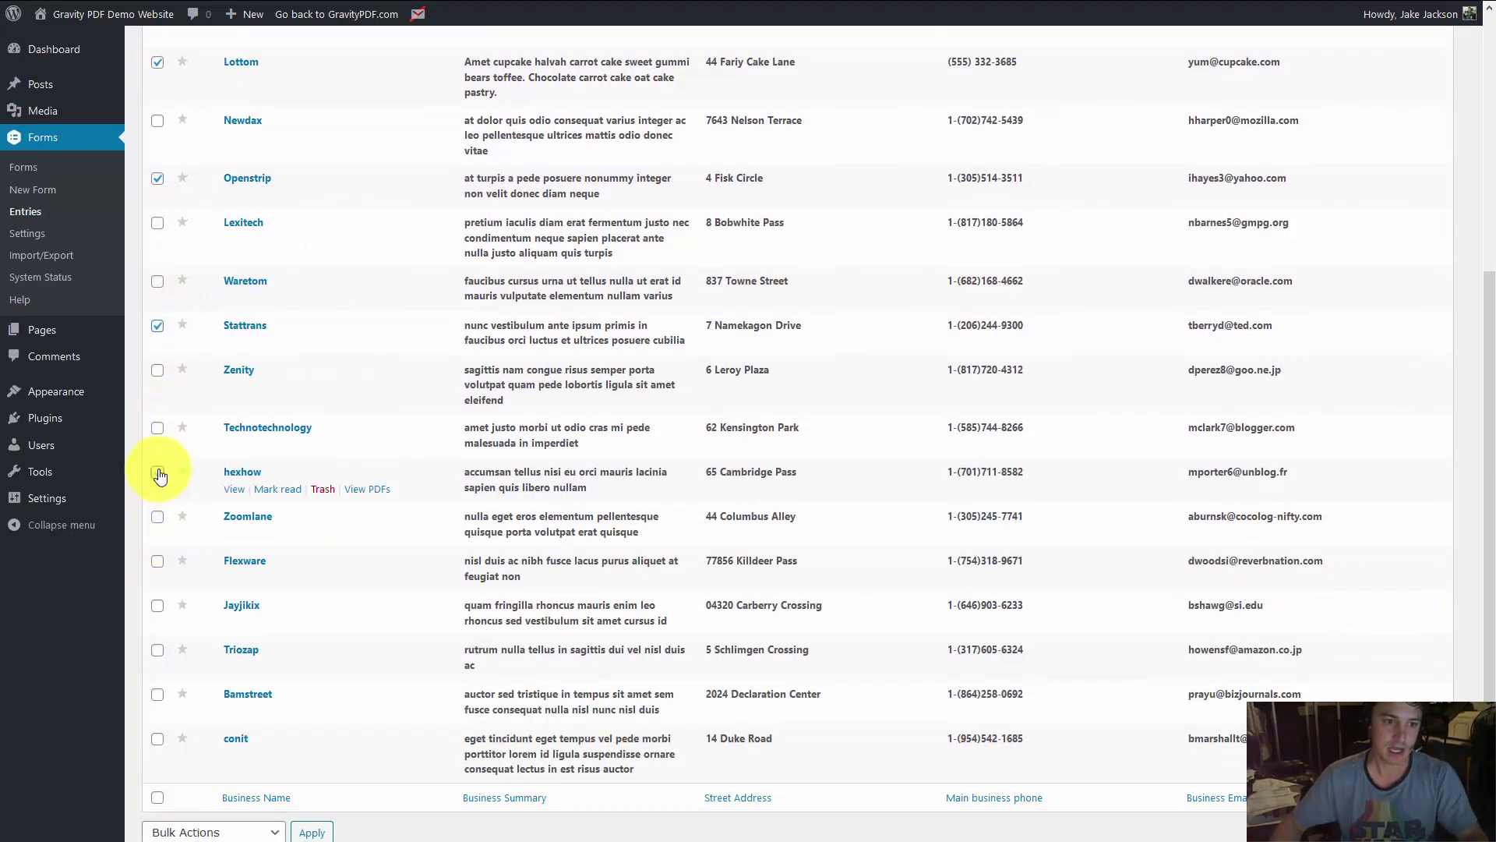
scroll(160, 476, "up", 5)
- Select every entry on the page, extend the selection to all 27 entries, and choose Download PDF
left_click(157, 209)
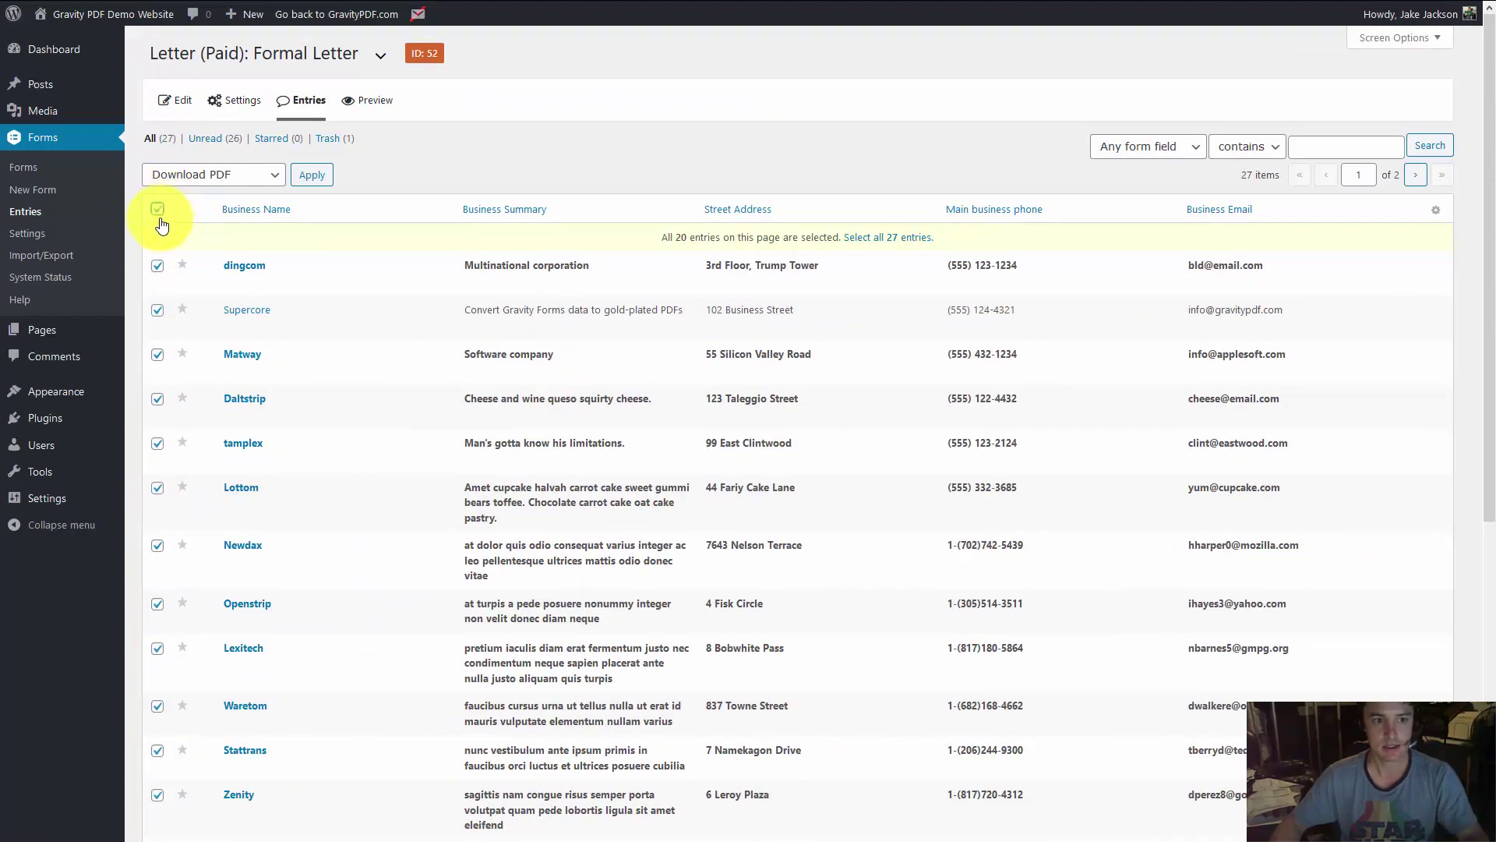
scroll(423, 387, "down", 1)
scroll(312, 546, "down", 4)
scroll(167, 668, "up", 5)
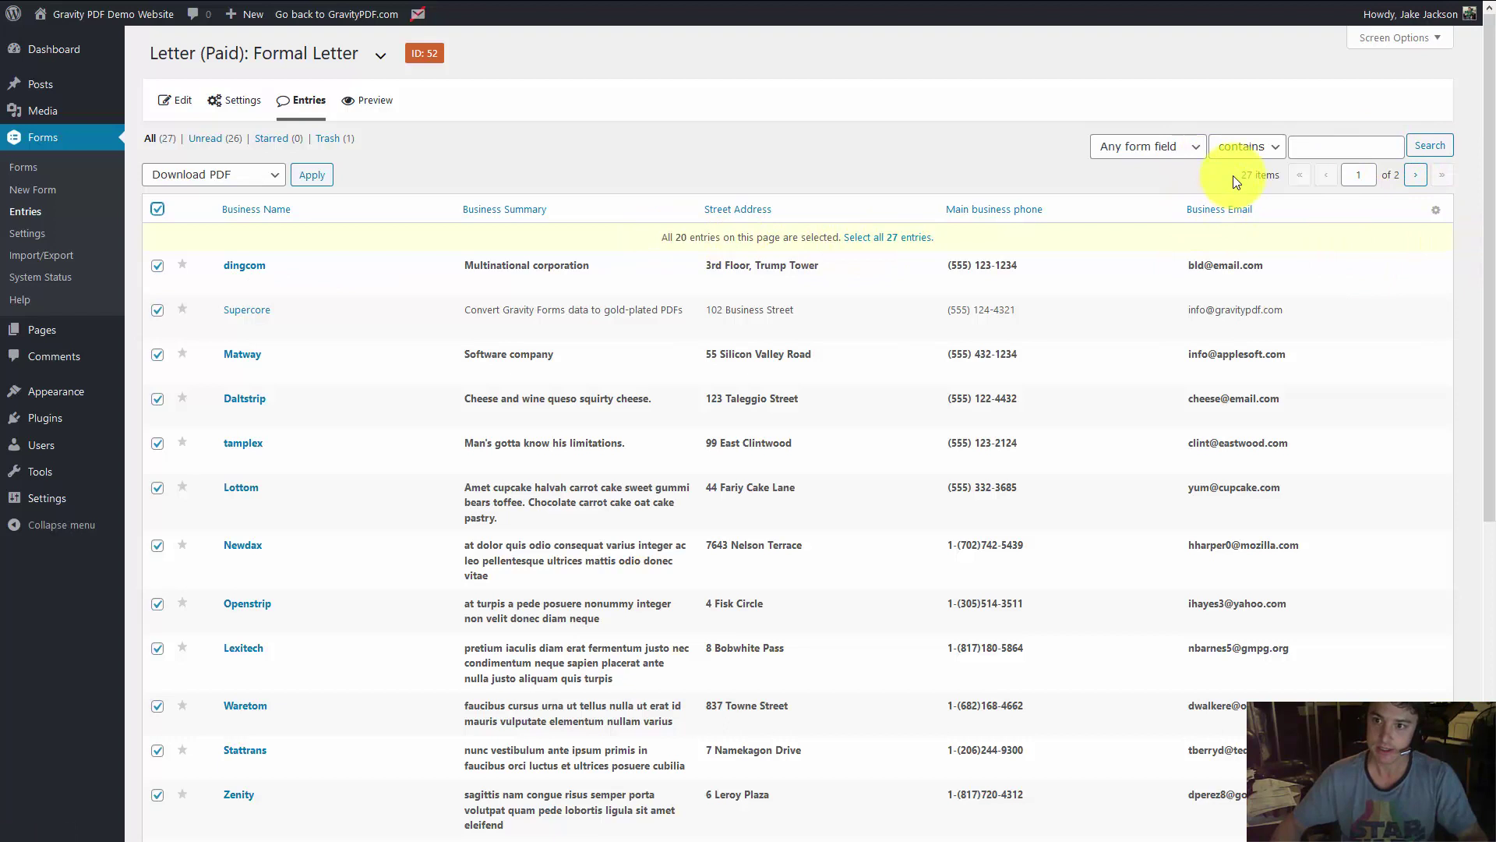
left_click_drag(1243, 176, 1278, 177)
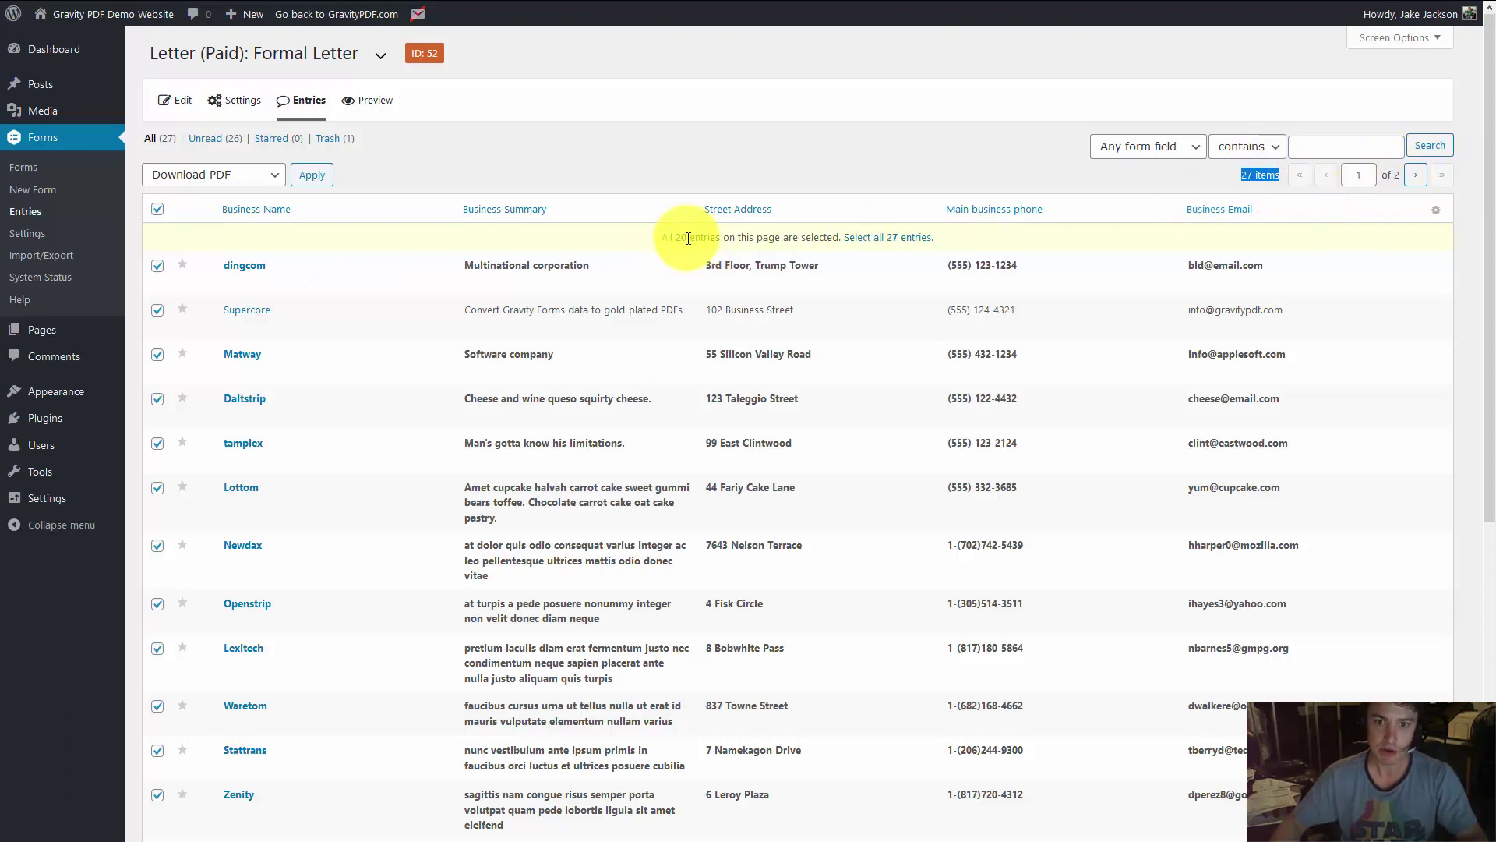
left_click(907, 242)
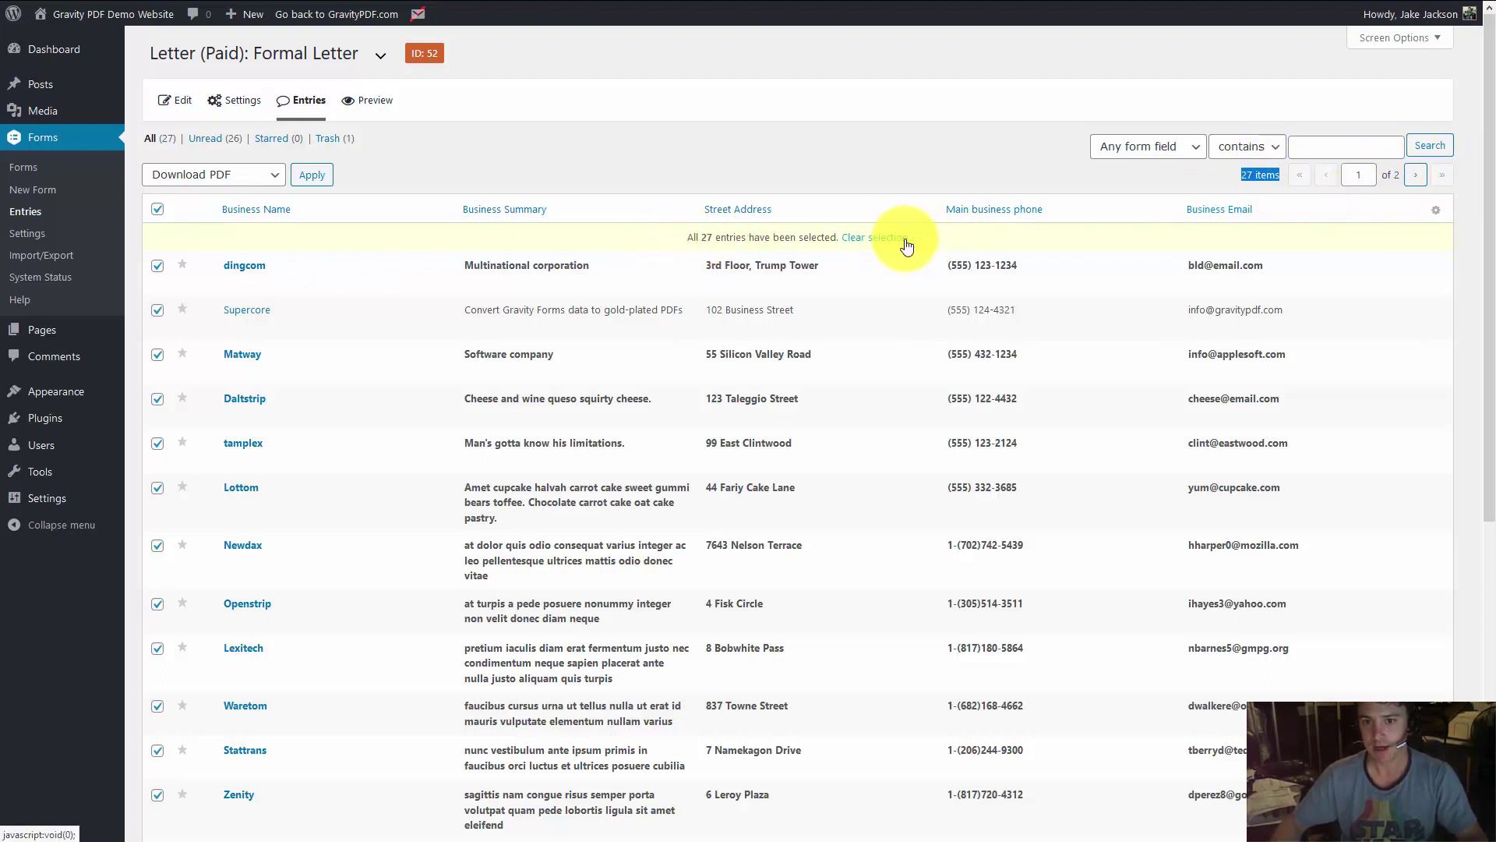
mouse_move(605, 278)
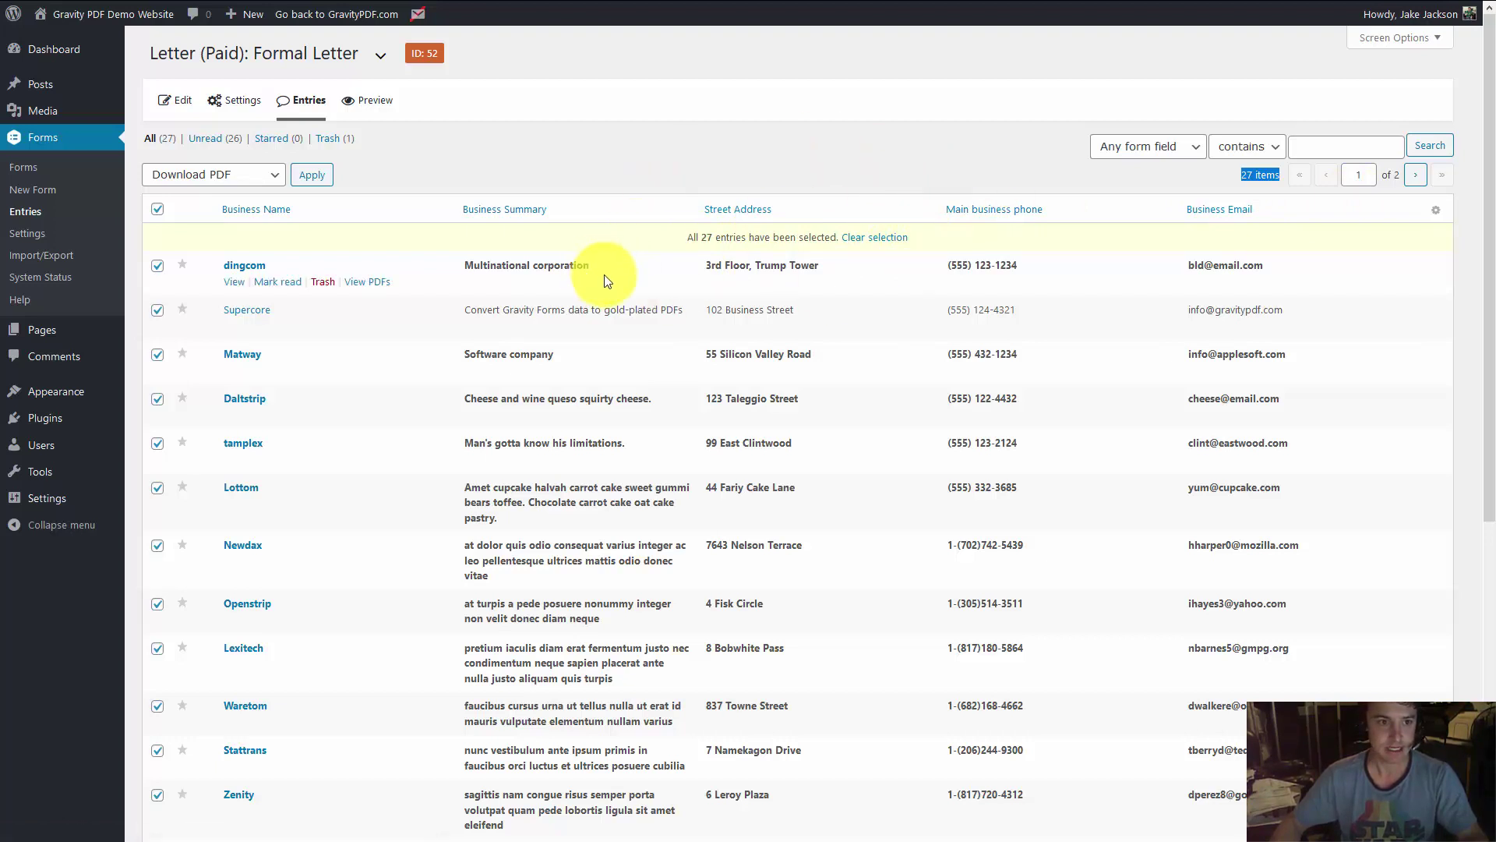
left_click(208, 176)
left_click(208, 176)
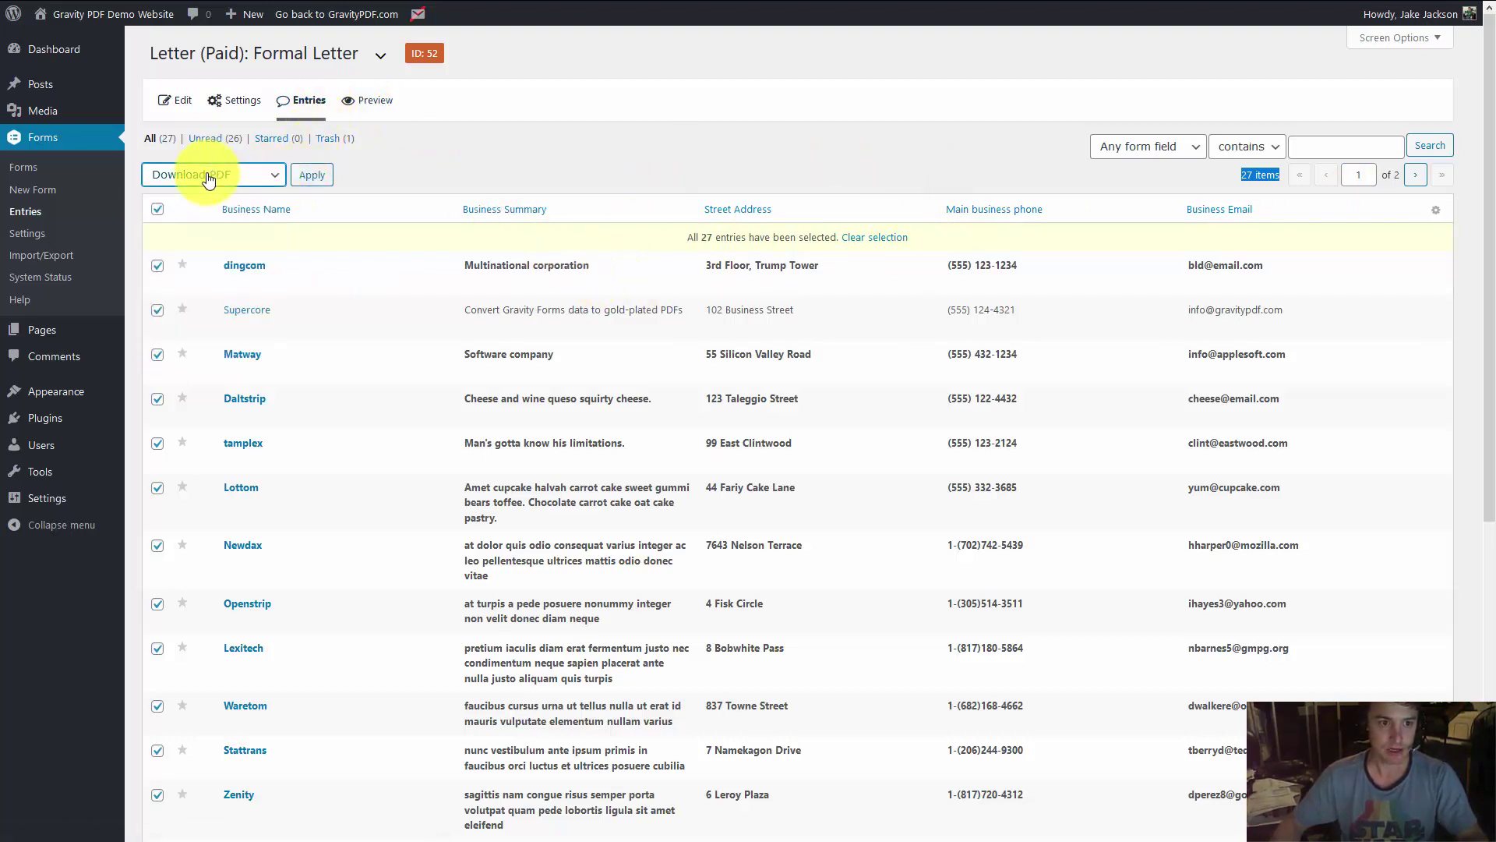
- Open PDF Bulk Download, try the individual toggles, and enable all three letter PDFs with Toggle All
left_click(304, 176)
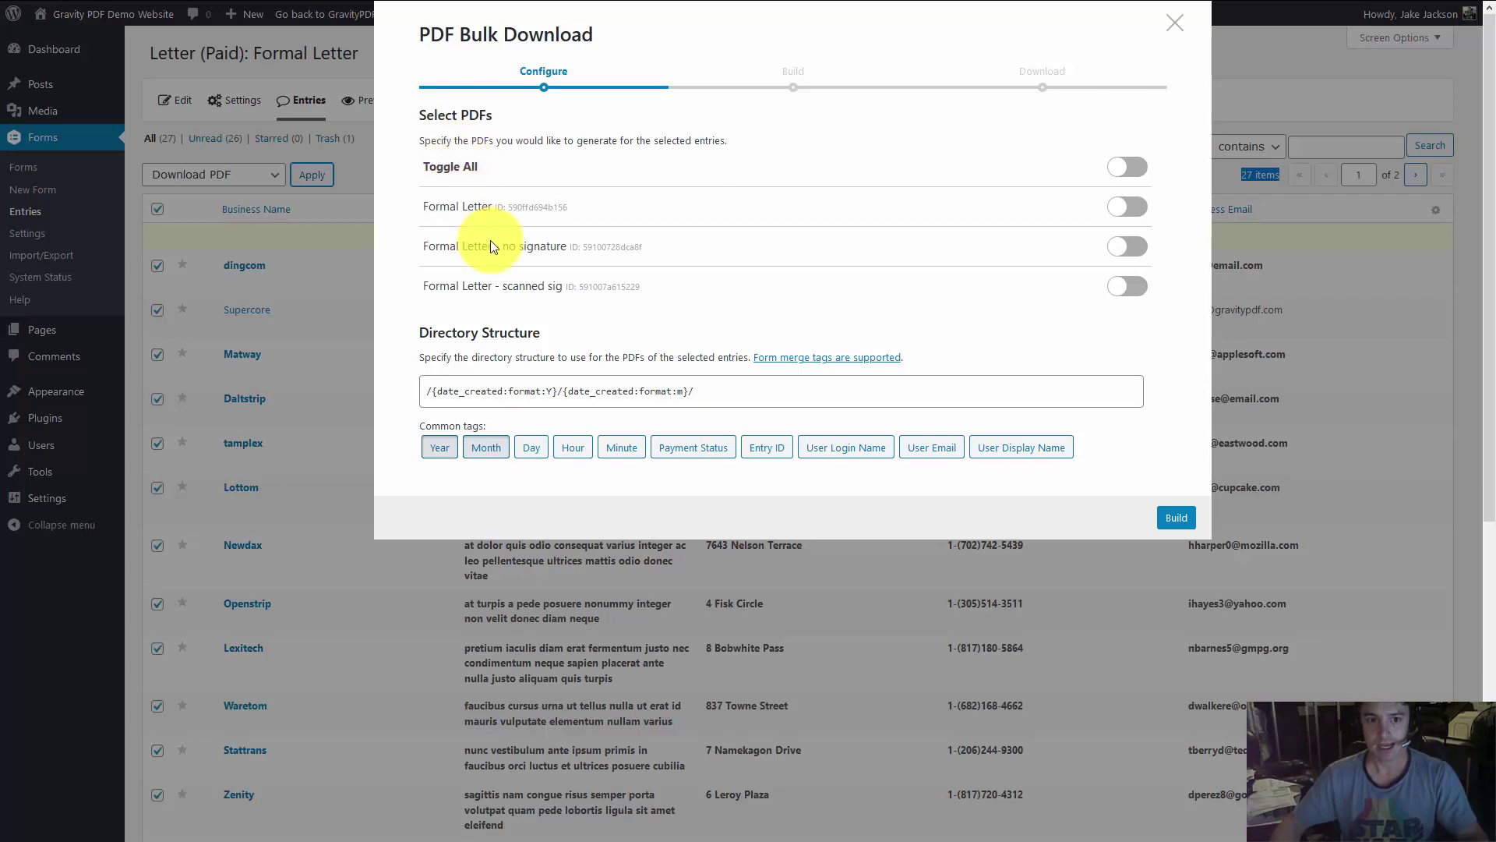
left_click(508, 250)
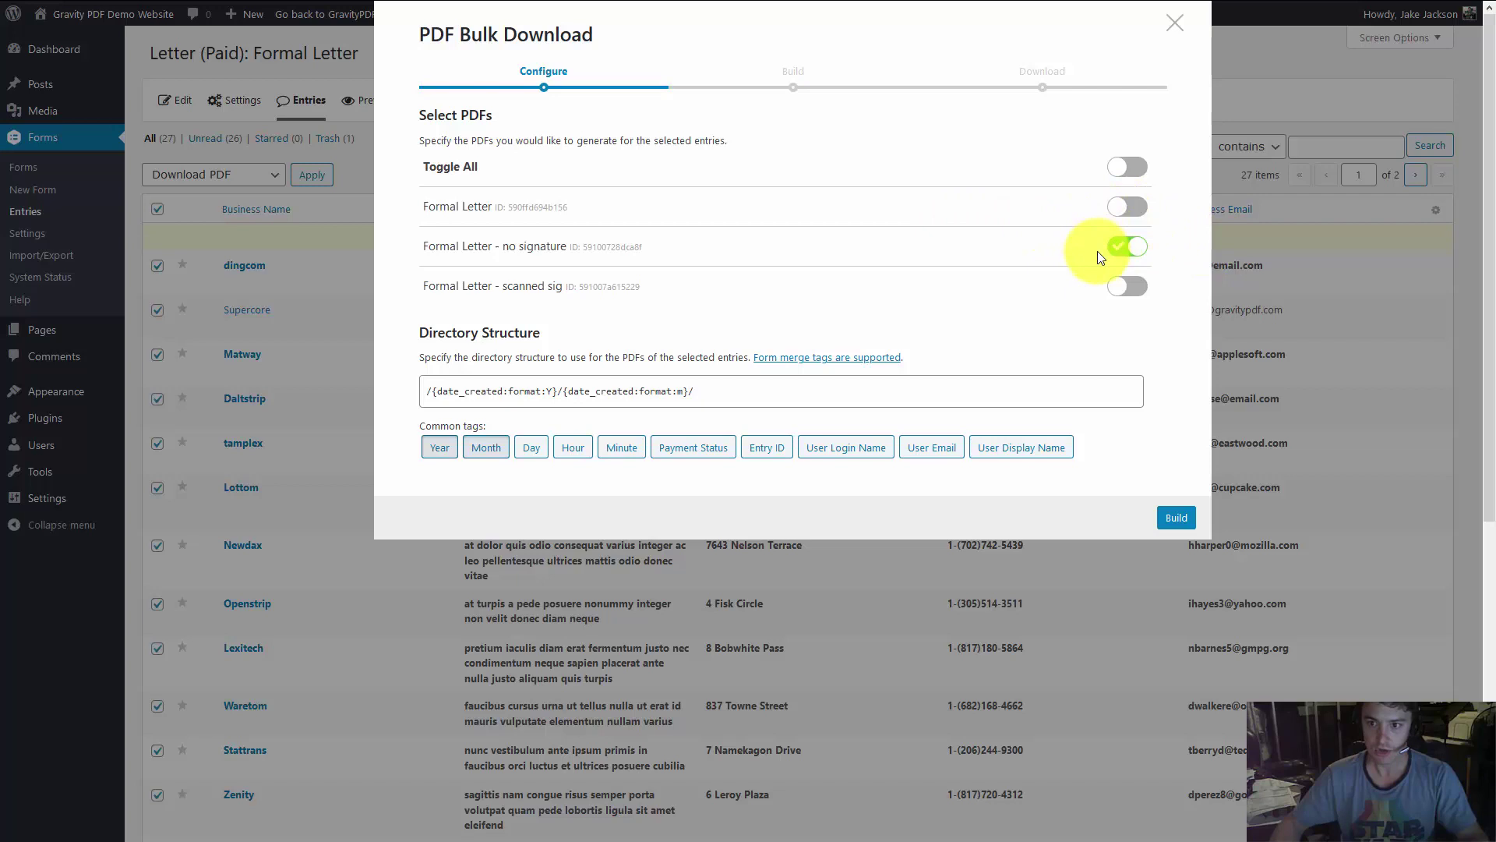
left_click(1124, 209)
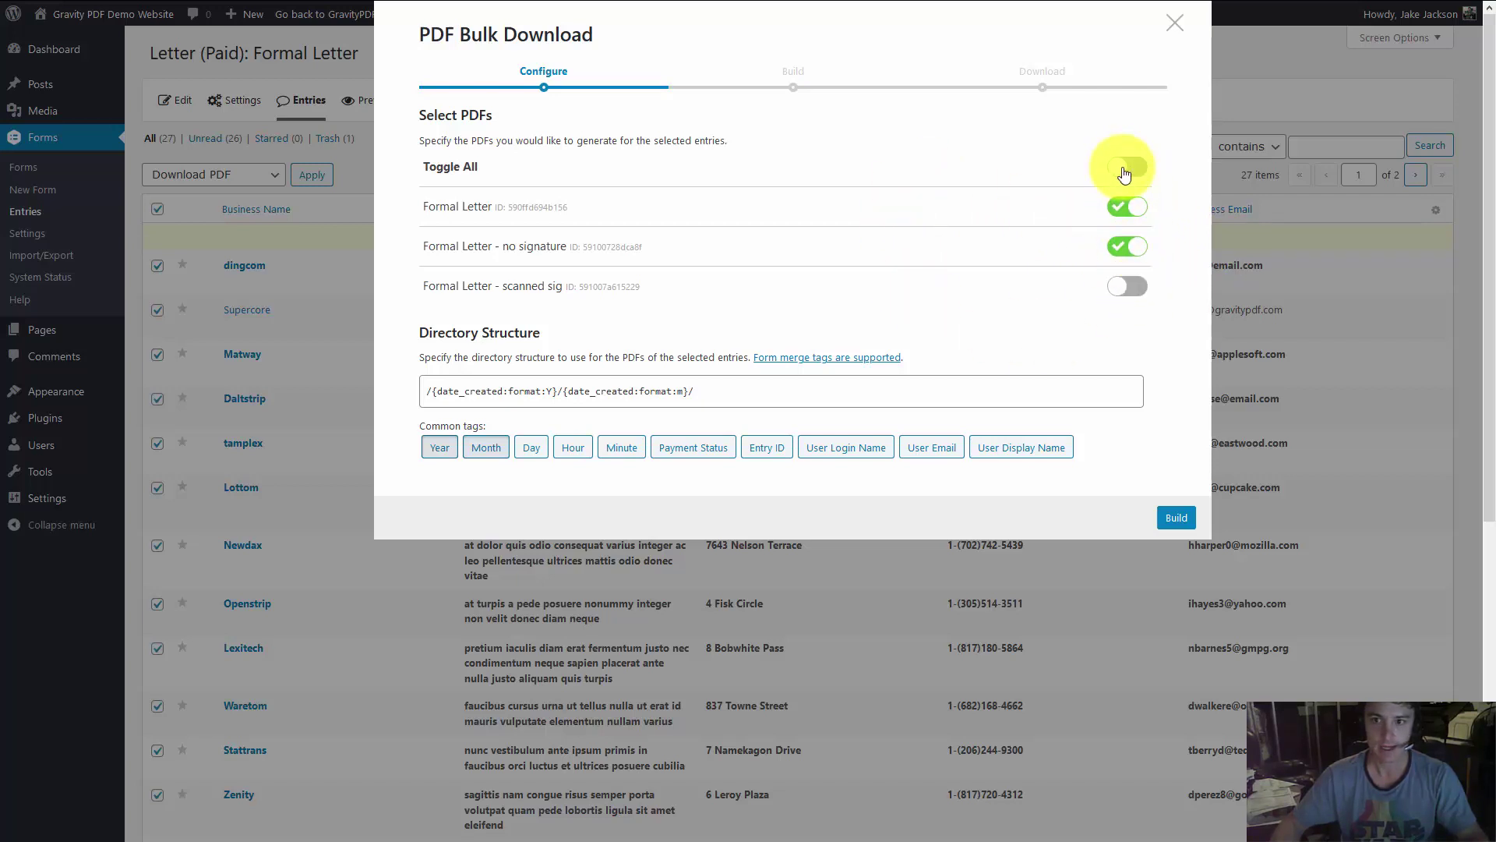
left_click(1124, 170)
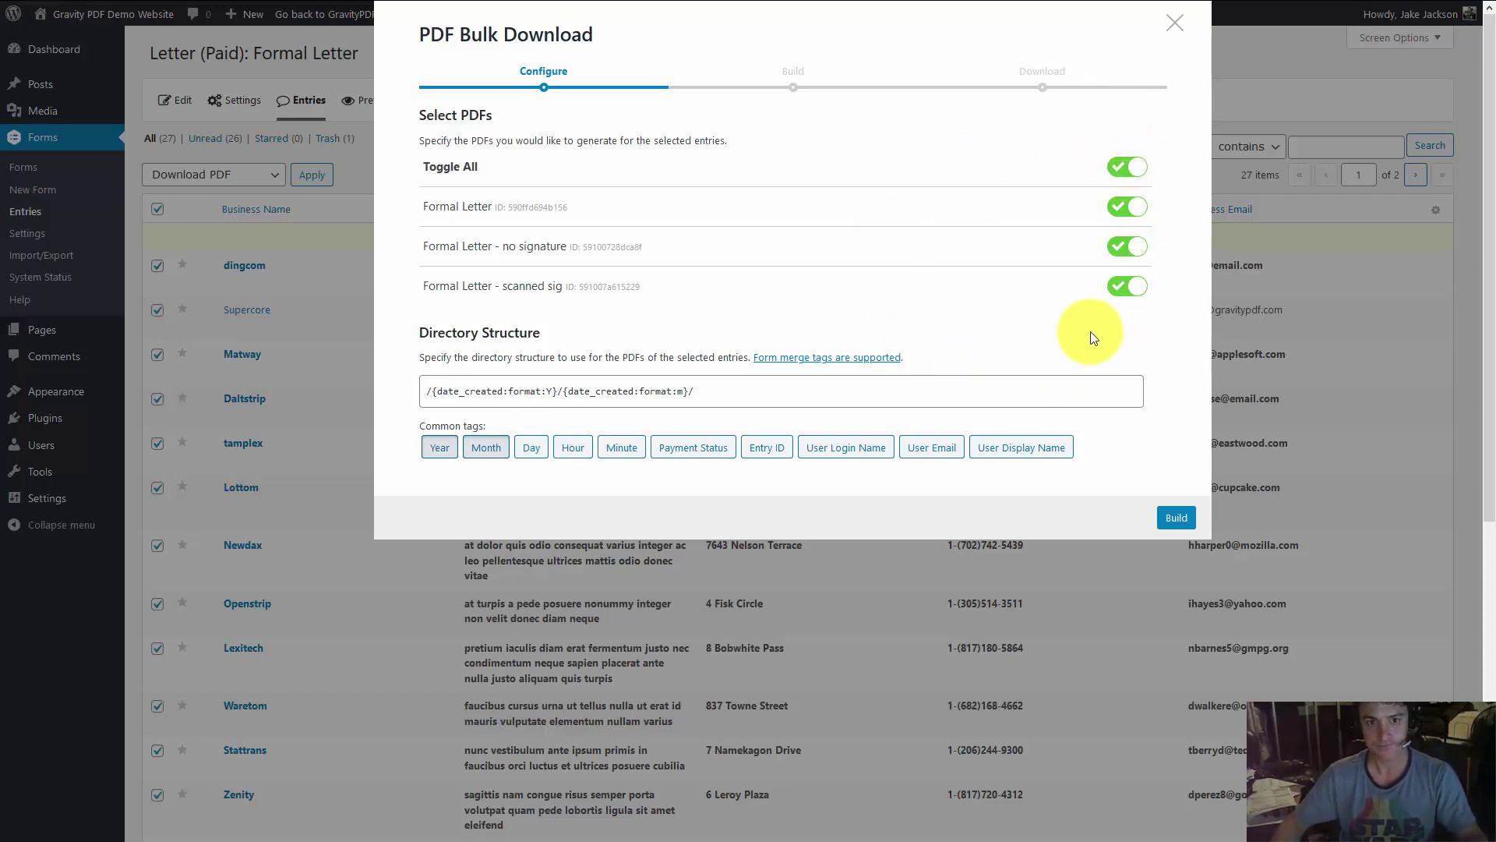
left_click(1125, 212)
left_click(1124, 171)
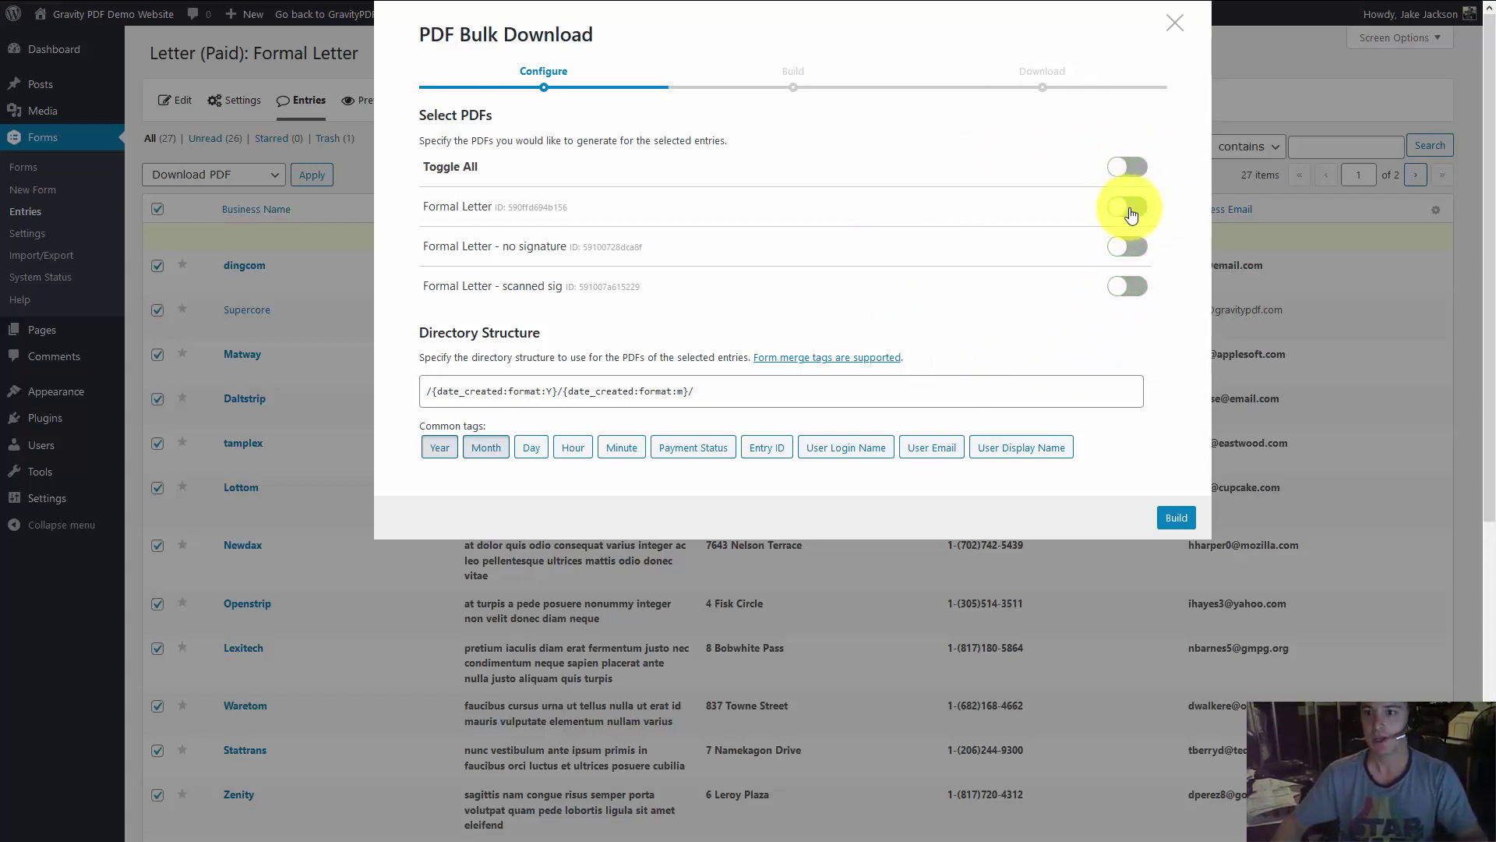
left_click(1129, 207)
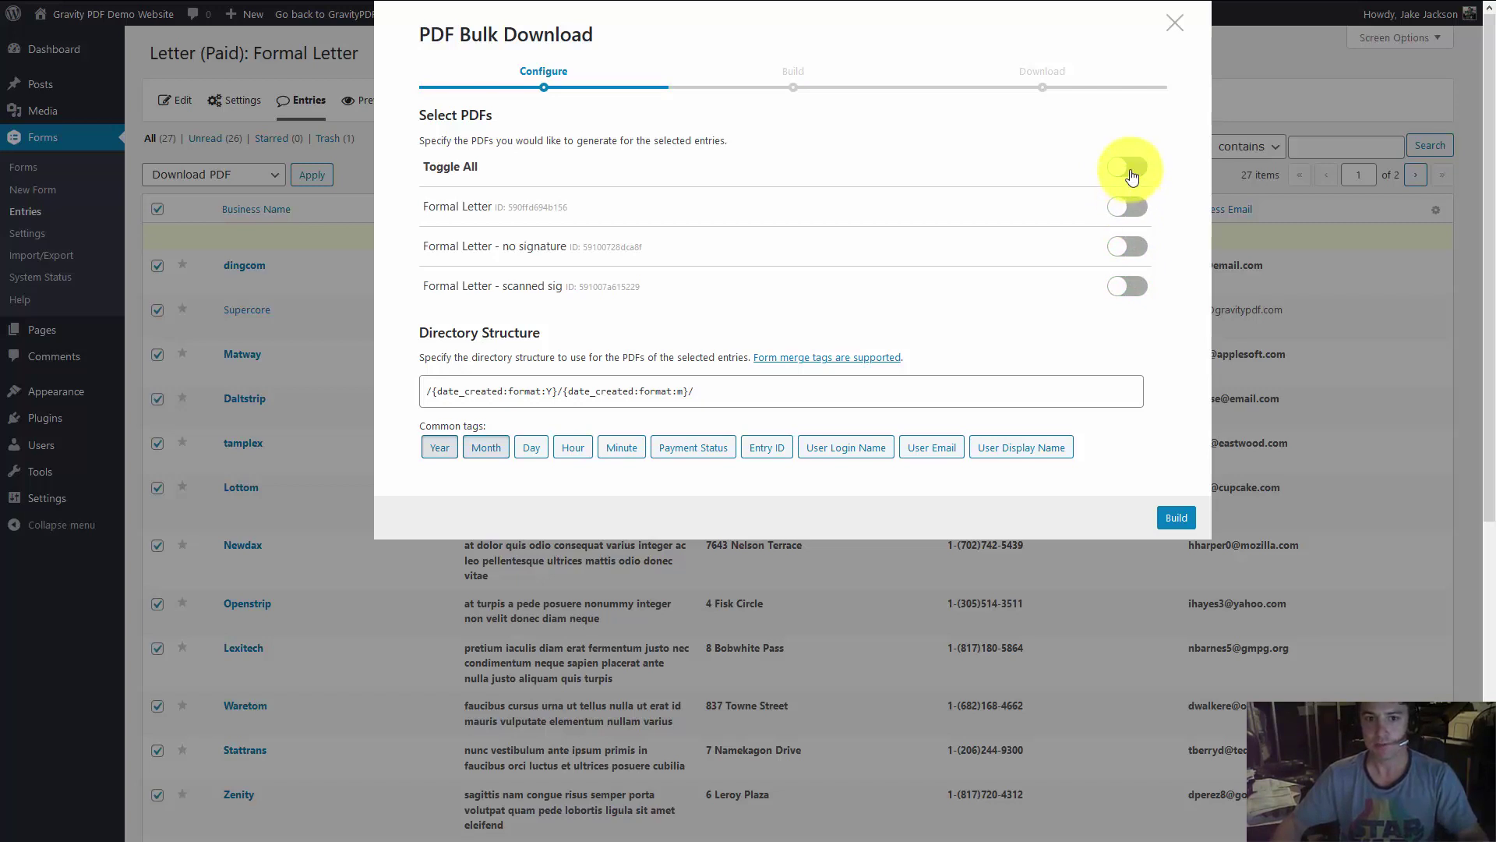
left_click(1129, 166)
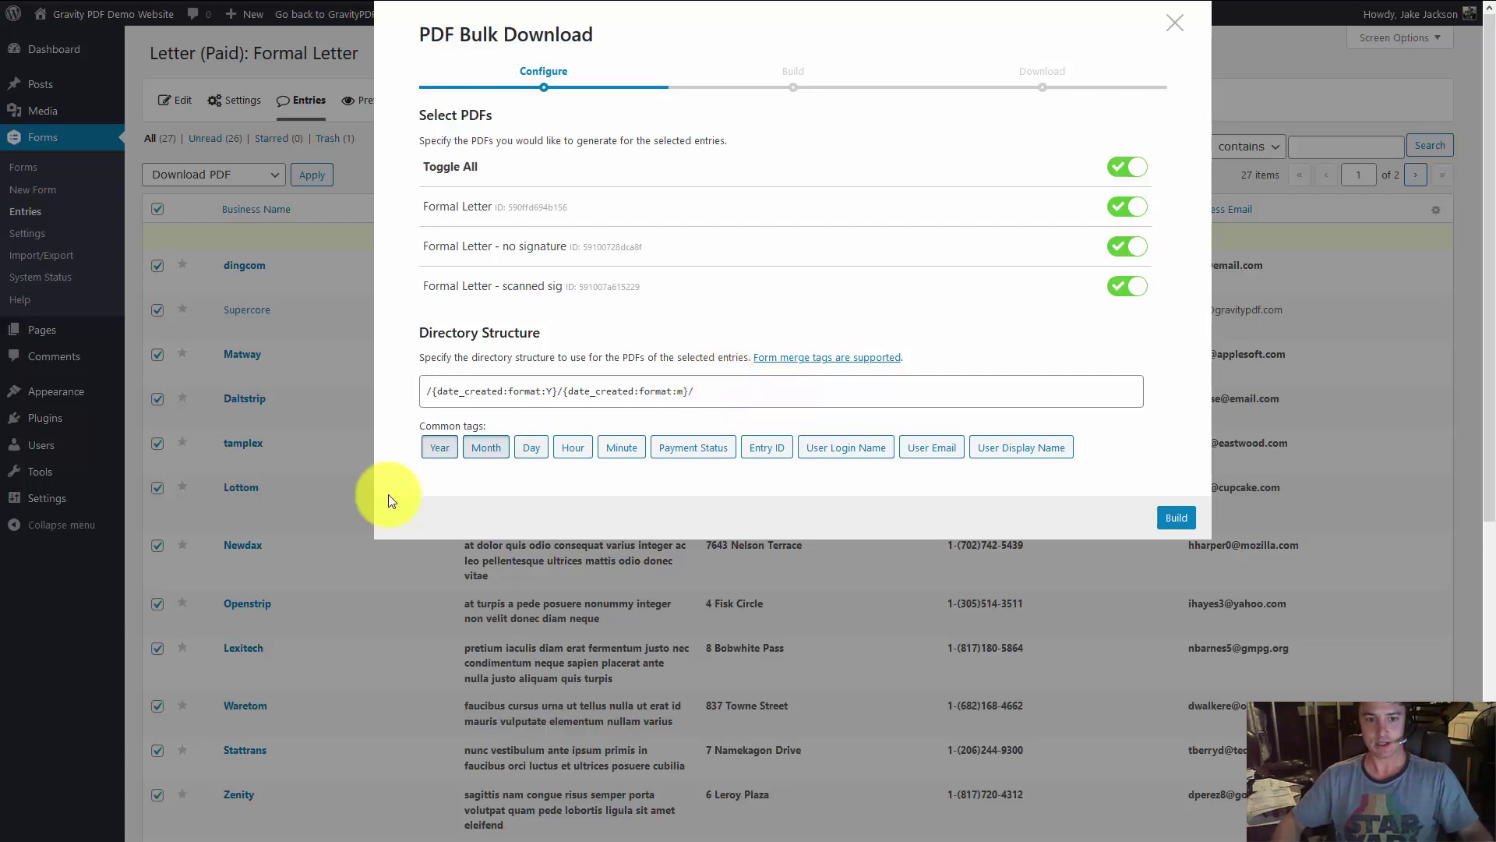
- Try adding year, month, day, hour and minute folder tags, then remove them all, leaving '/'
left_click(487, 447)
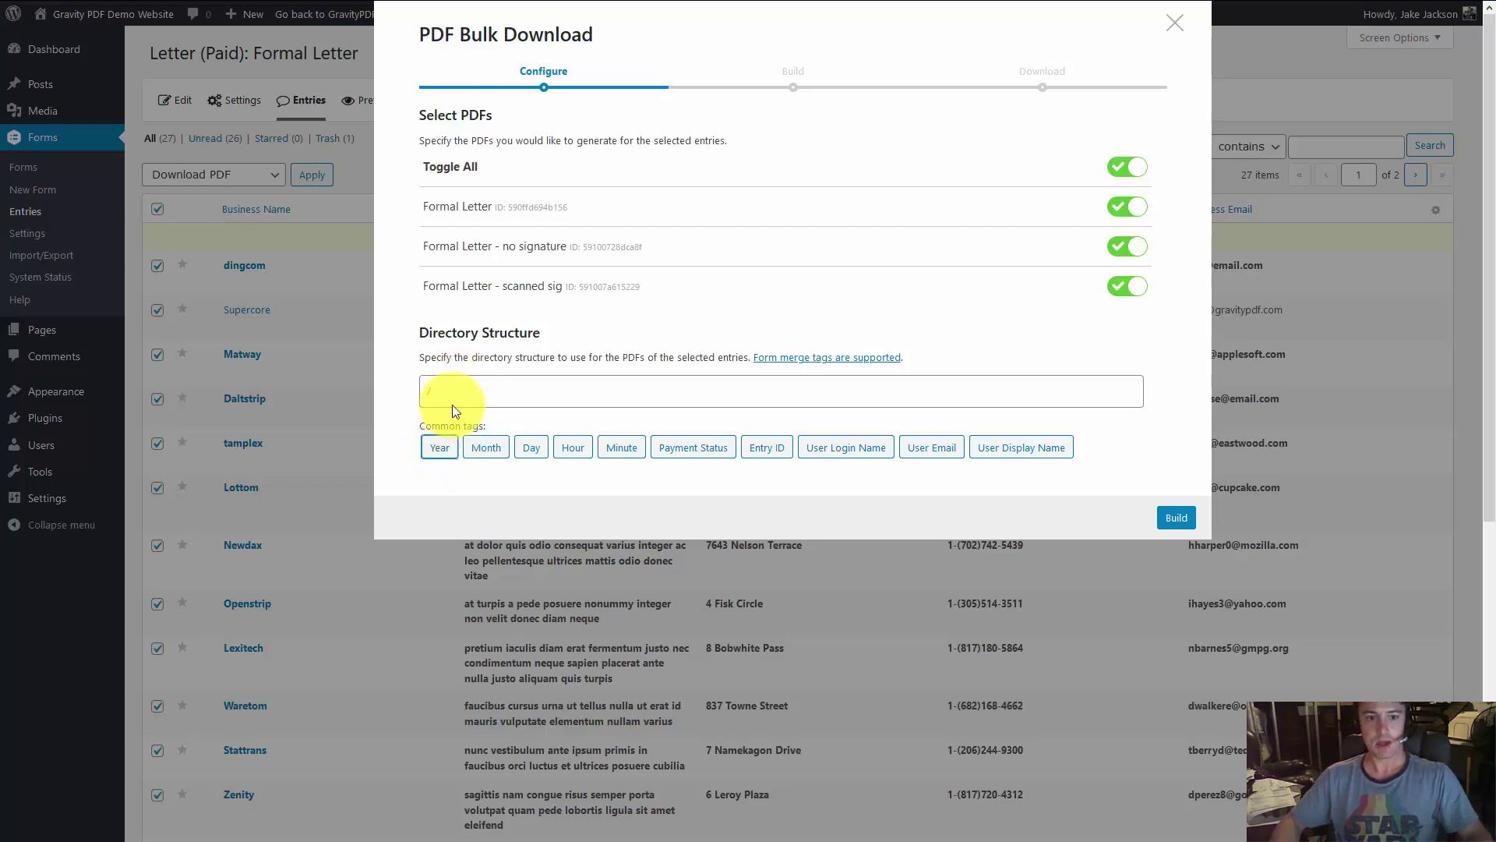
left_click(441, 448)
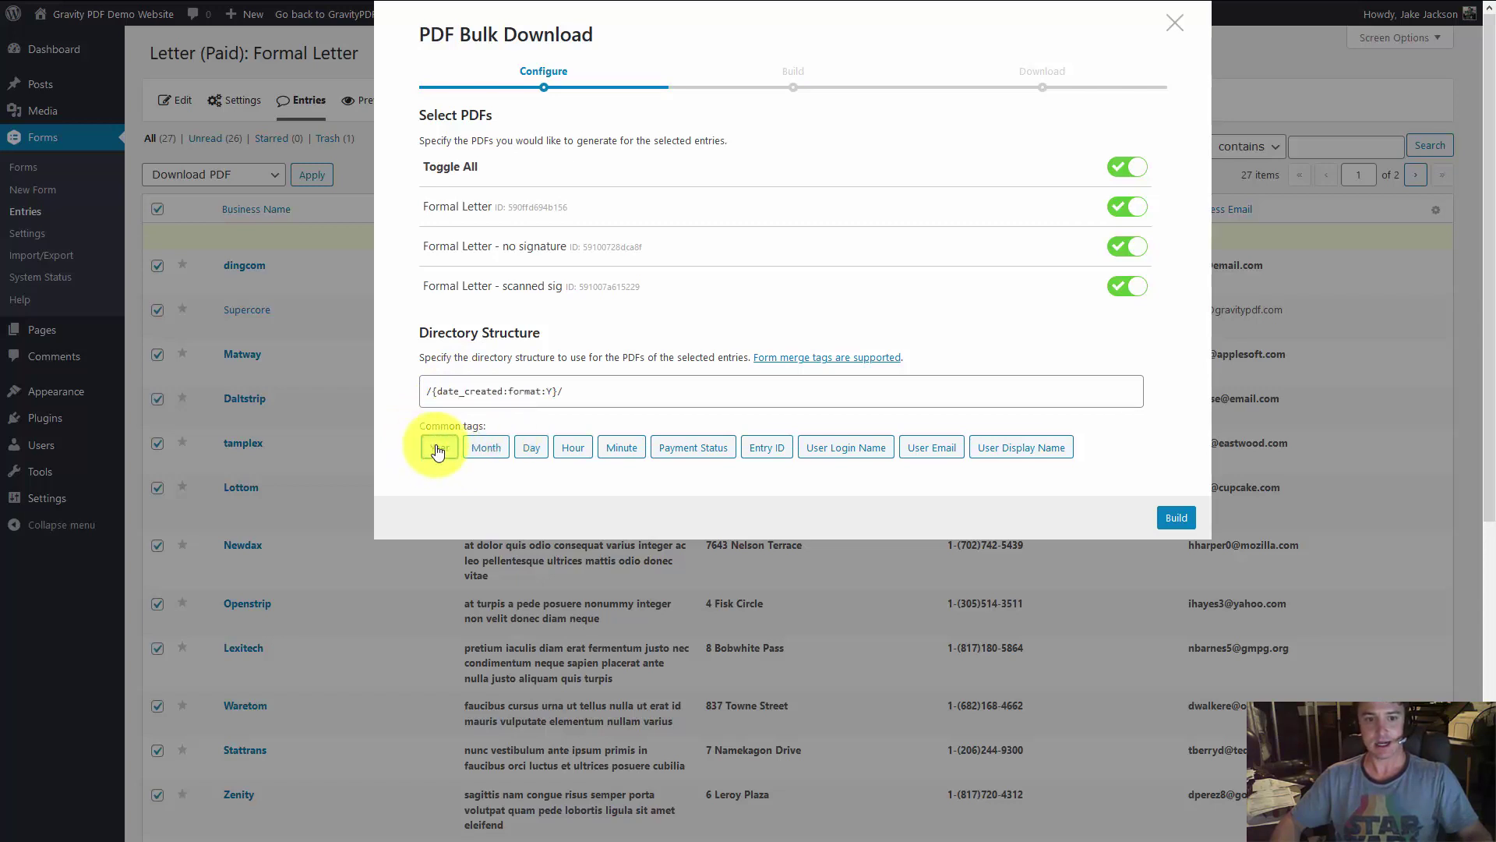
left_click(482, 452)
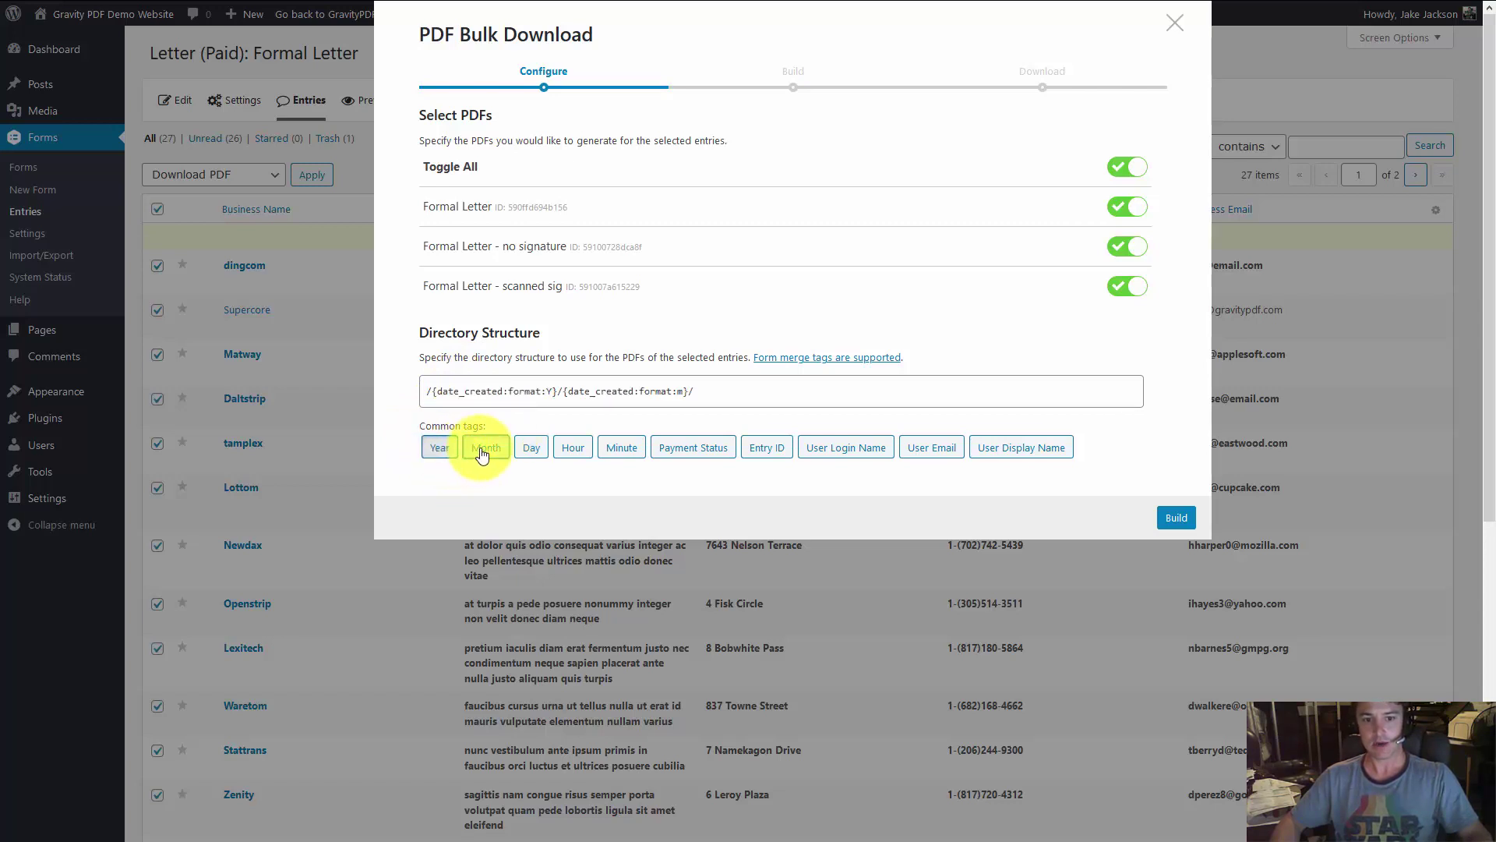
left_click(529, 450)
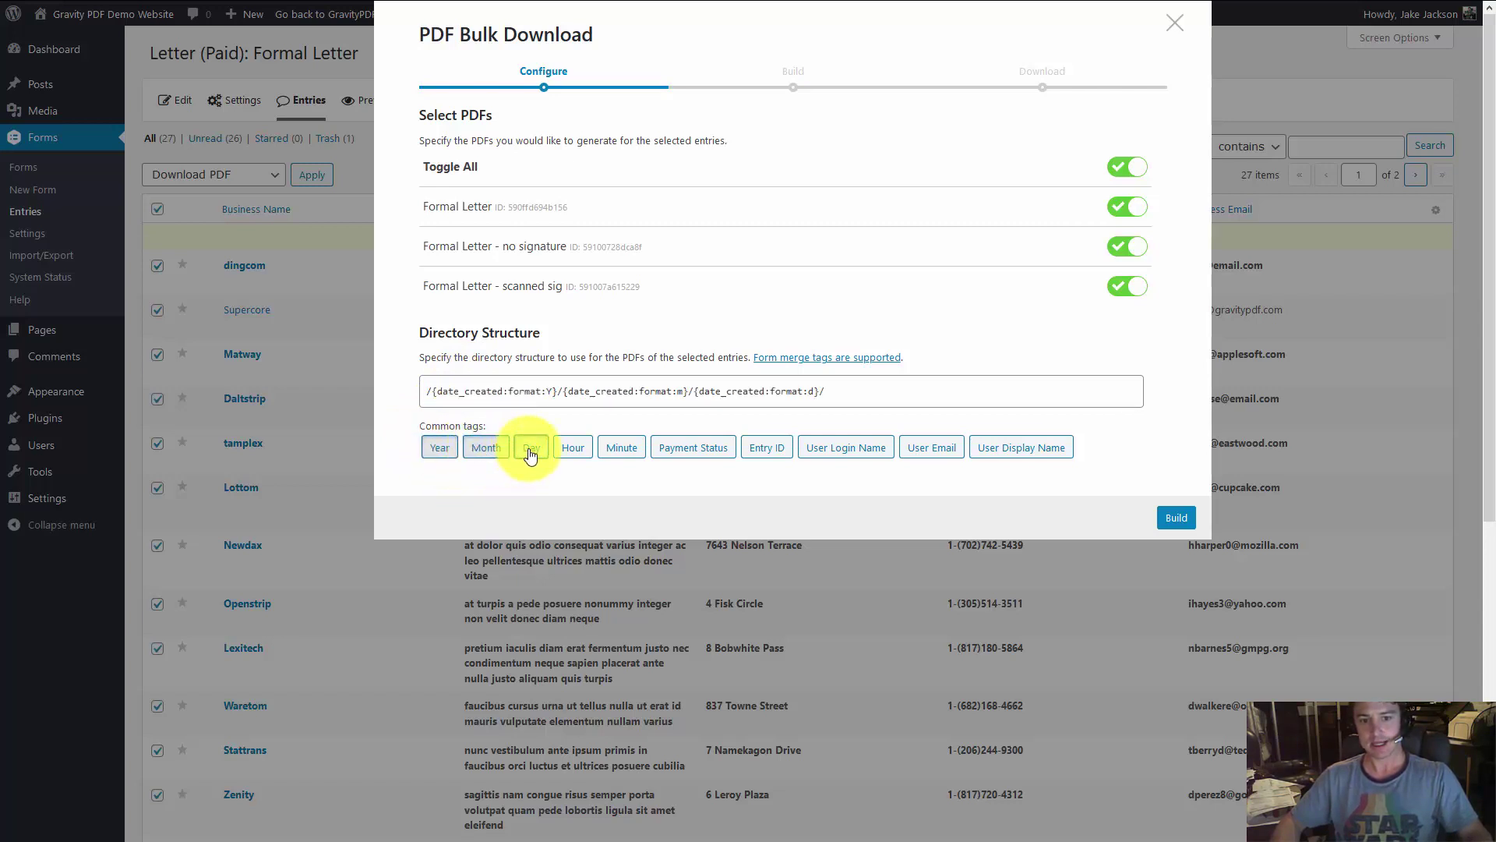
left_click(570, 450)
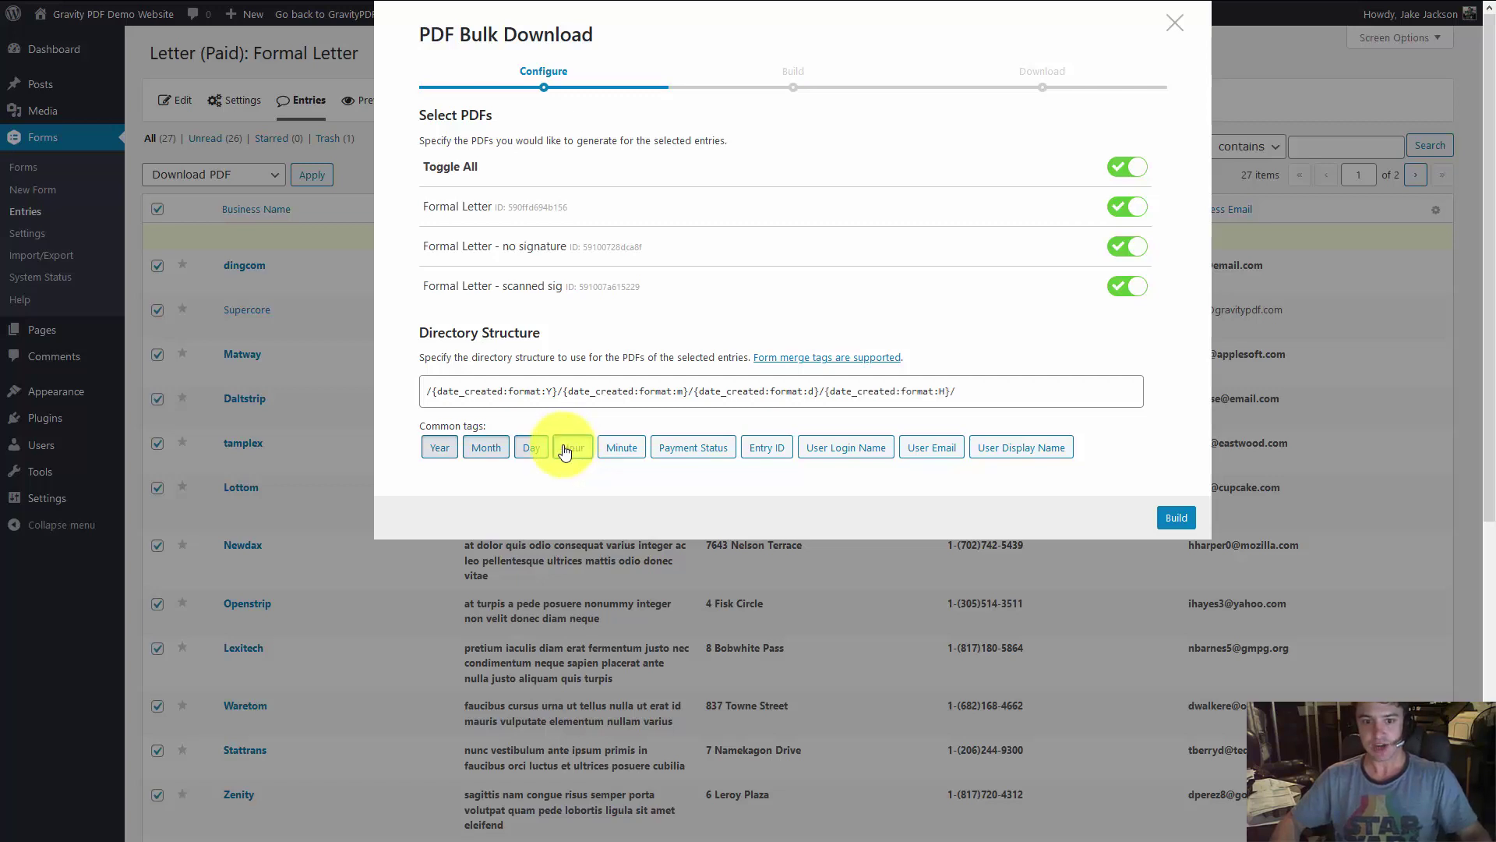
left_click(614, 458)
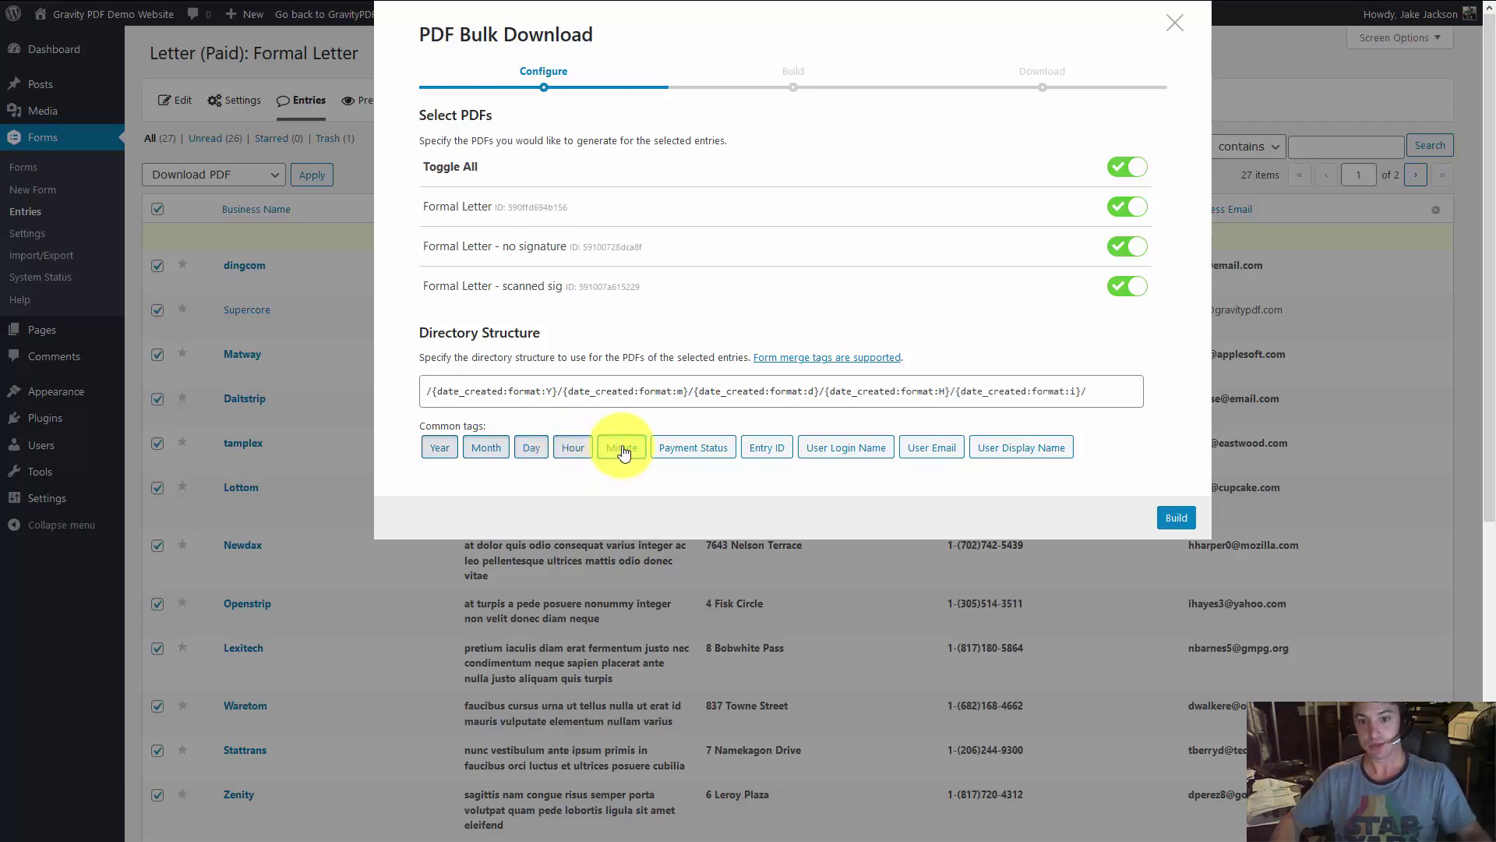
left_click(621, 452)
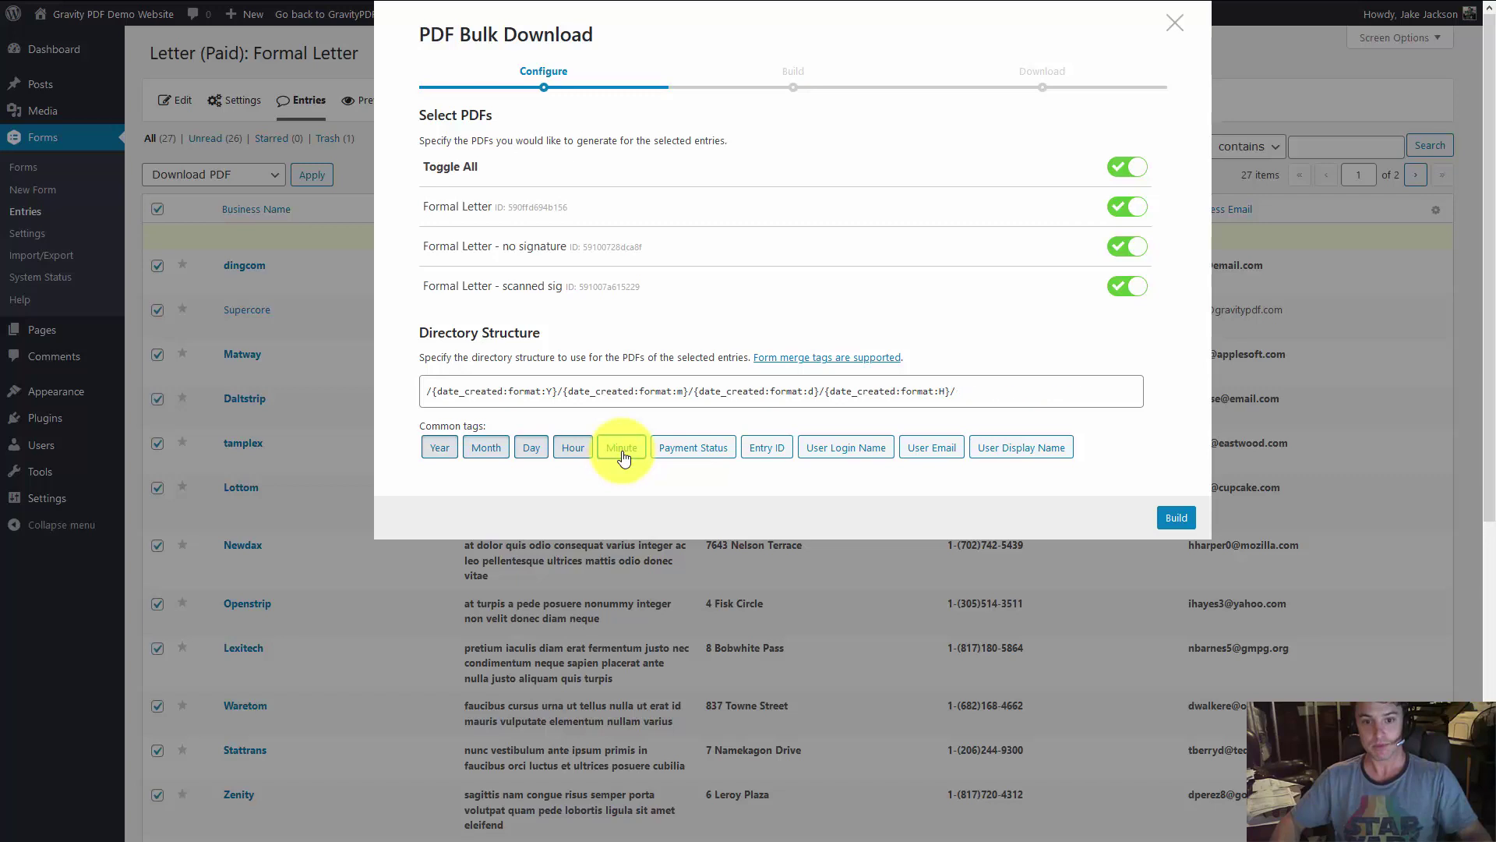
left_click(574, 451)
left_click(486, 449)
left_click(437, 447)
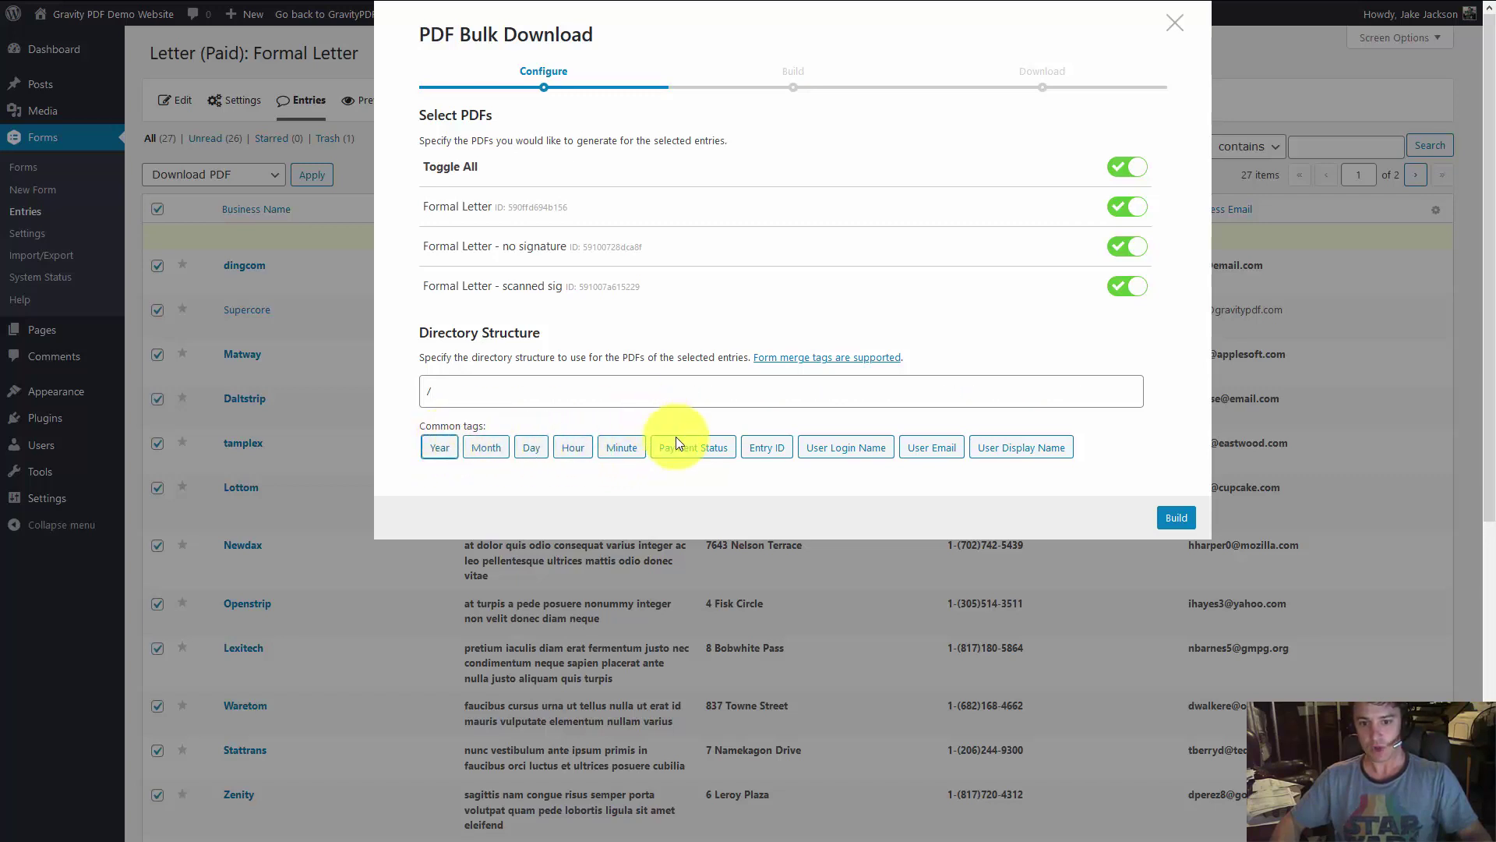
left_click(681, 457)
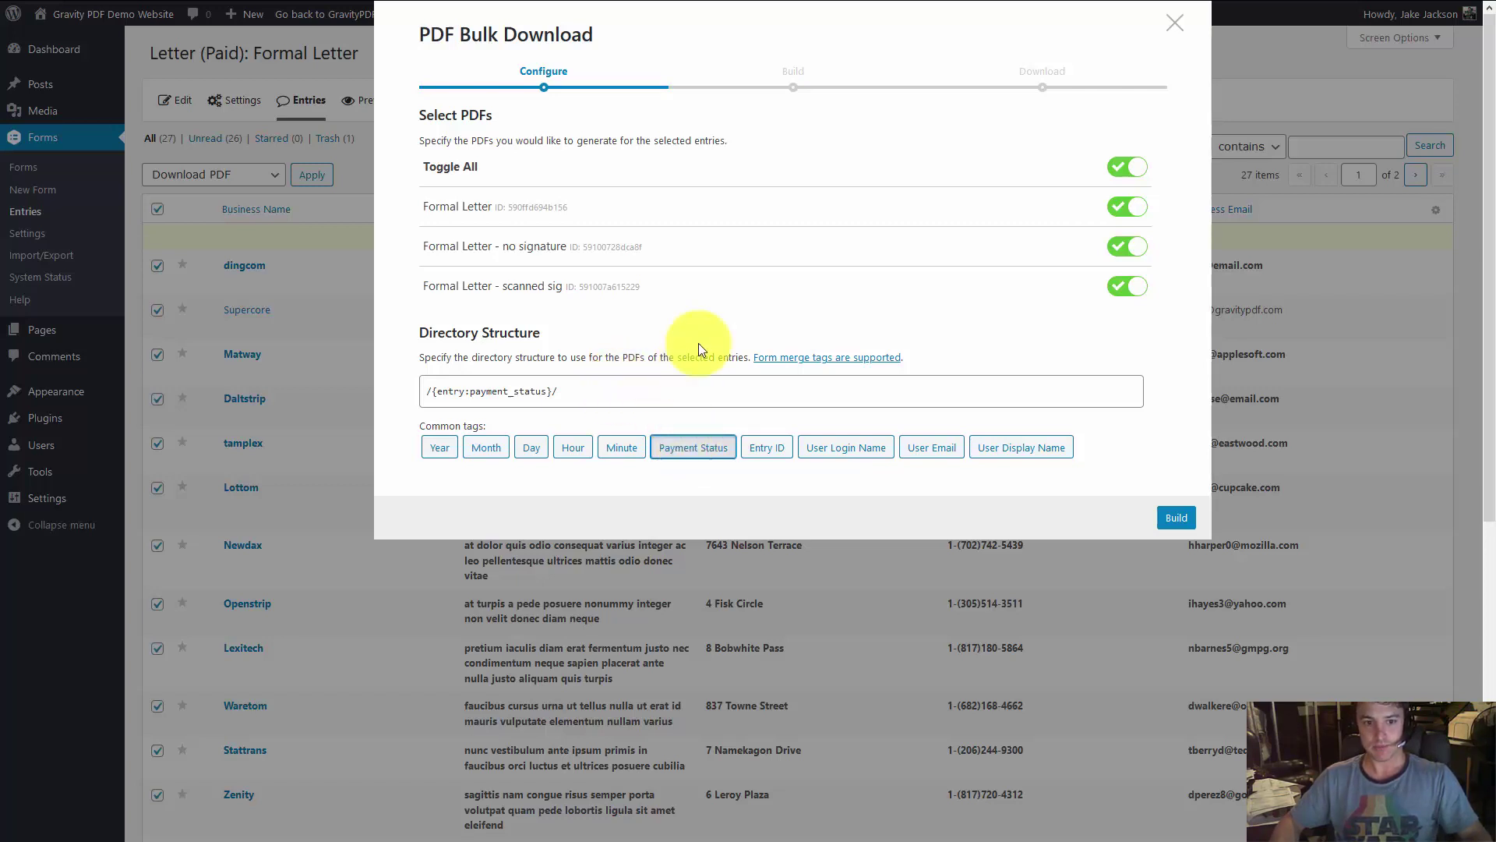
left_click(686, 460)
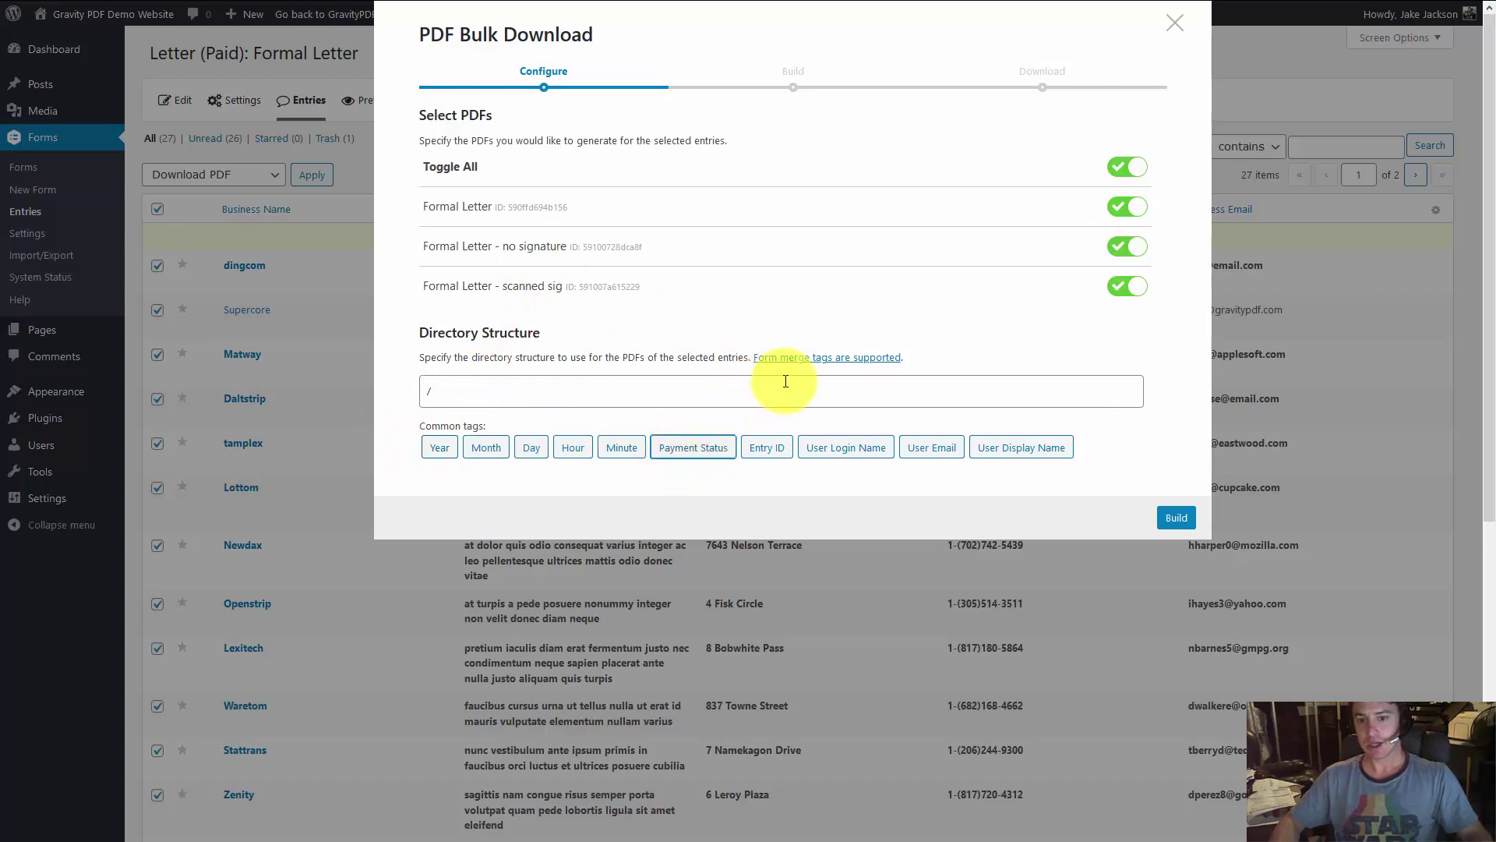
left_click(768, 449)
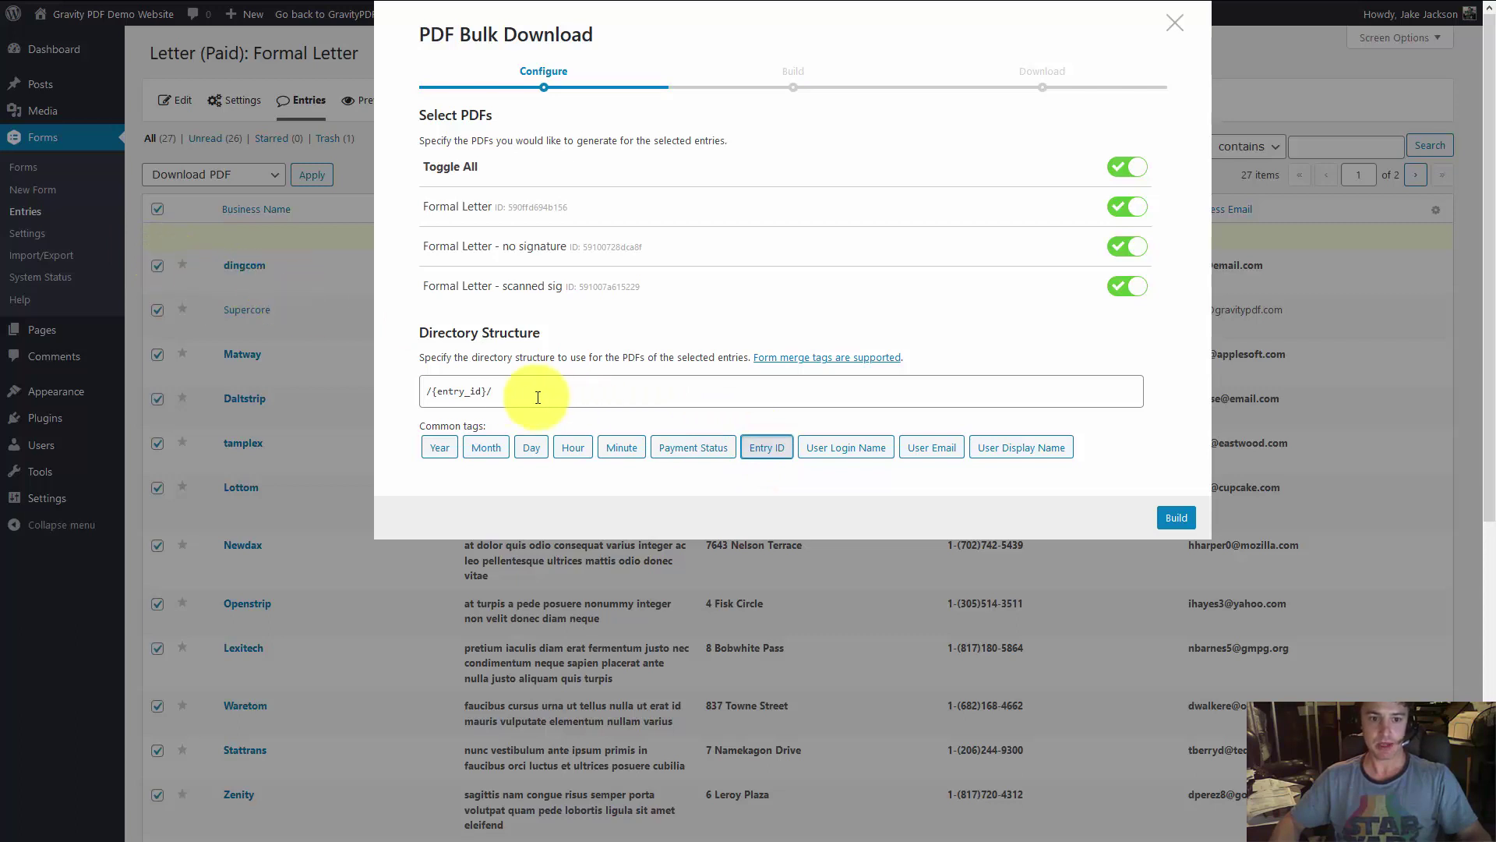
left_click(767, 447)
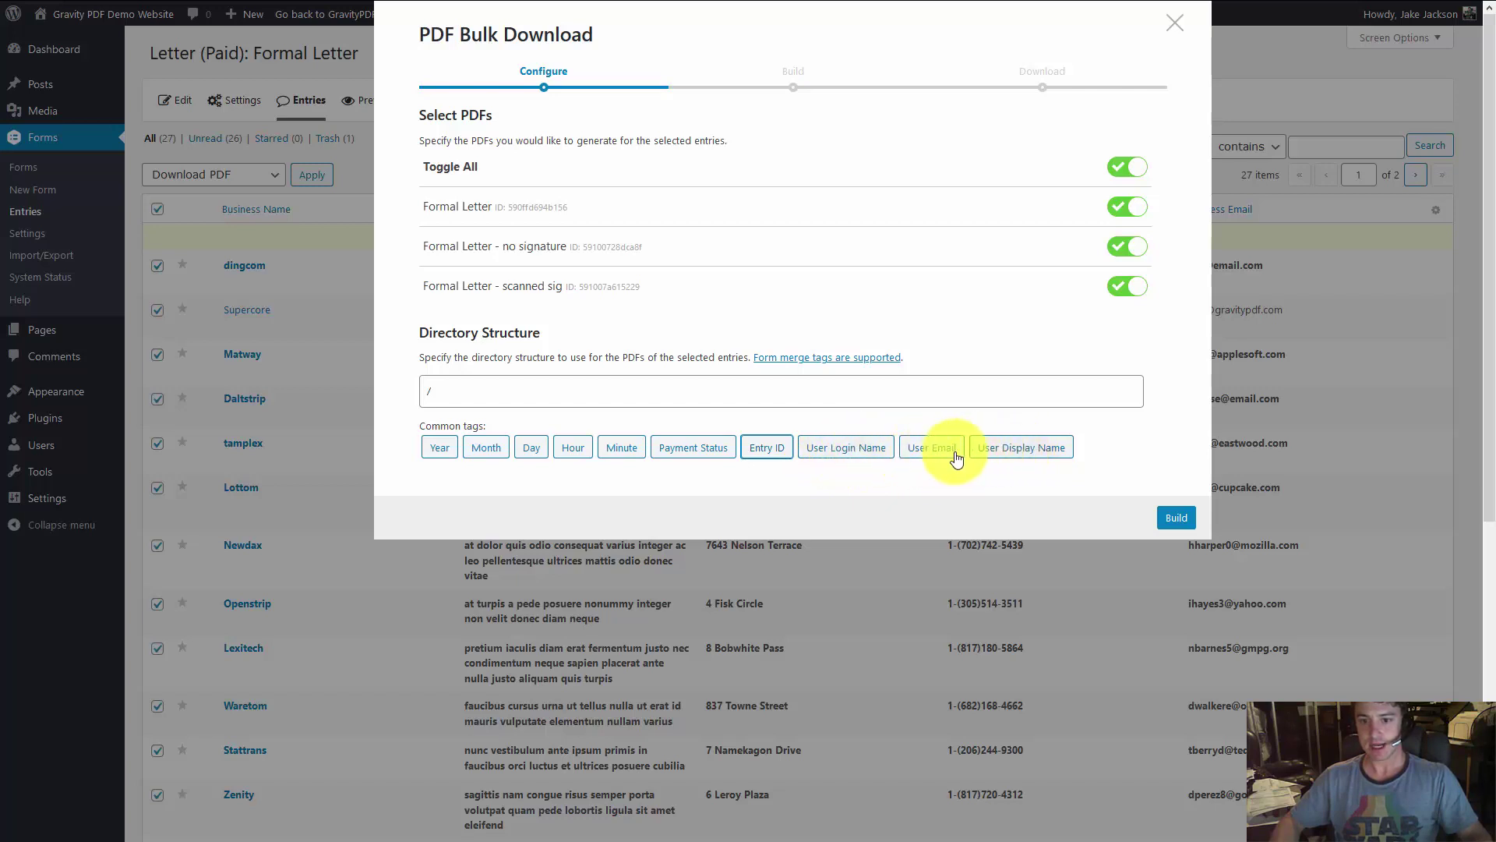
left_click(867, 461)
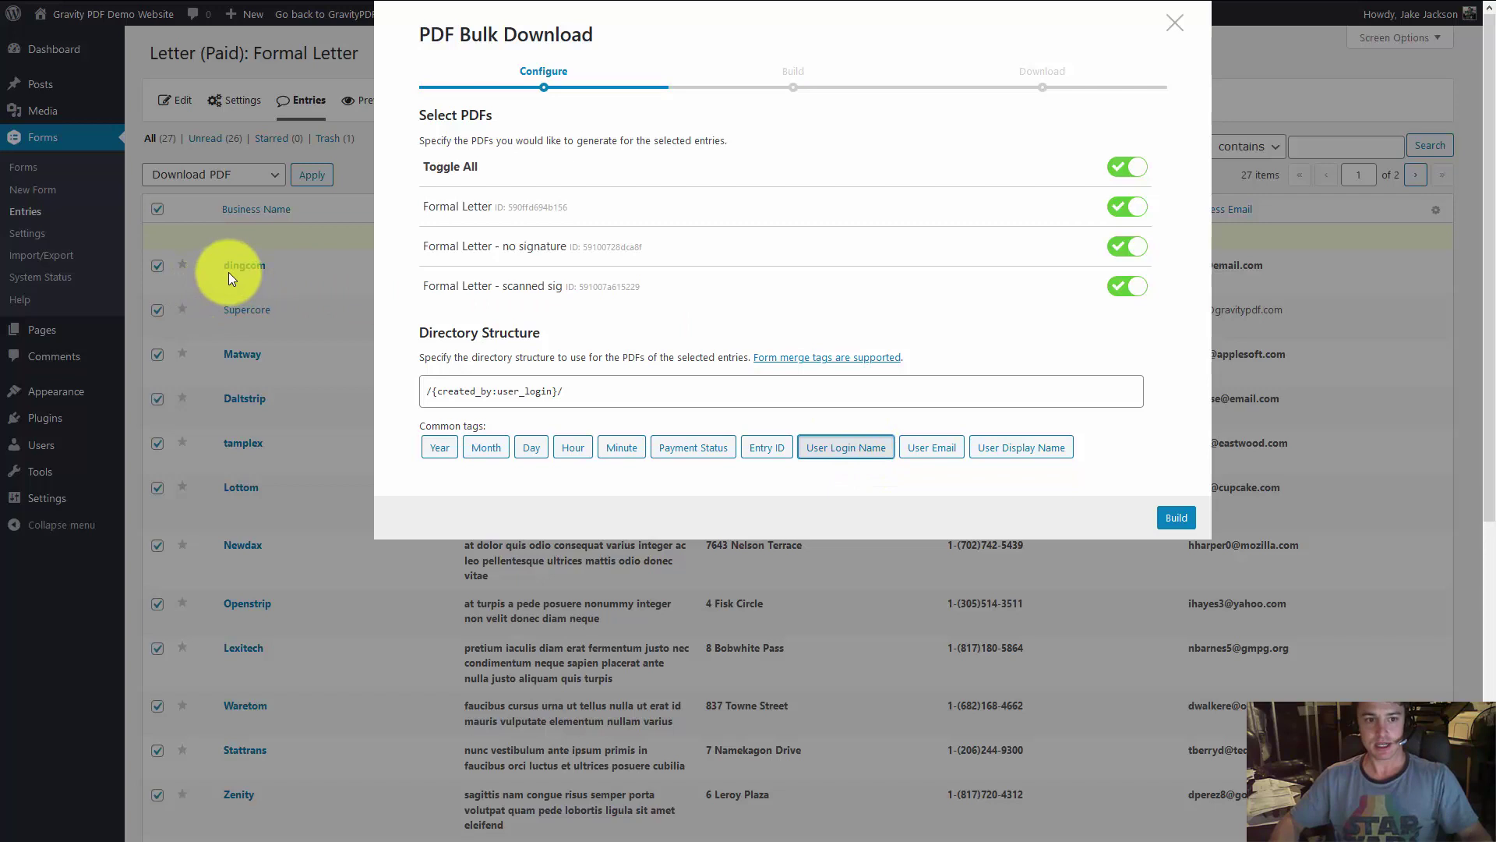
left_click(858, 450)
left_click(962, 450)
left_click(1013, 452)
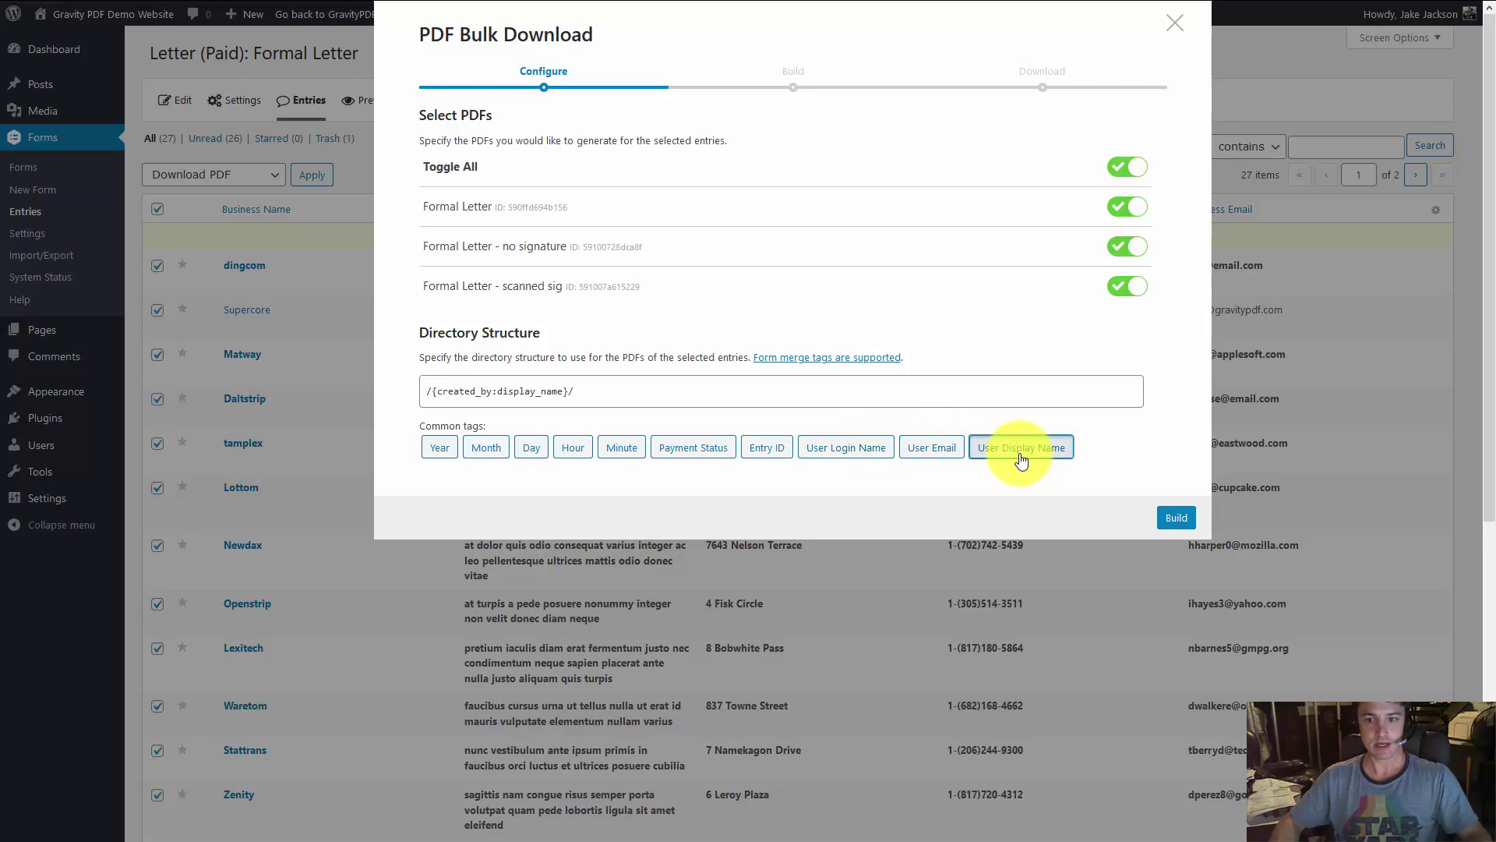
left_click(1020, 454)
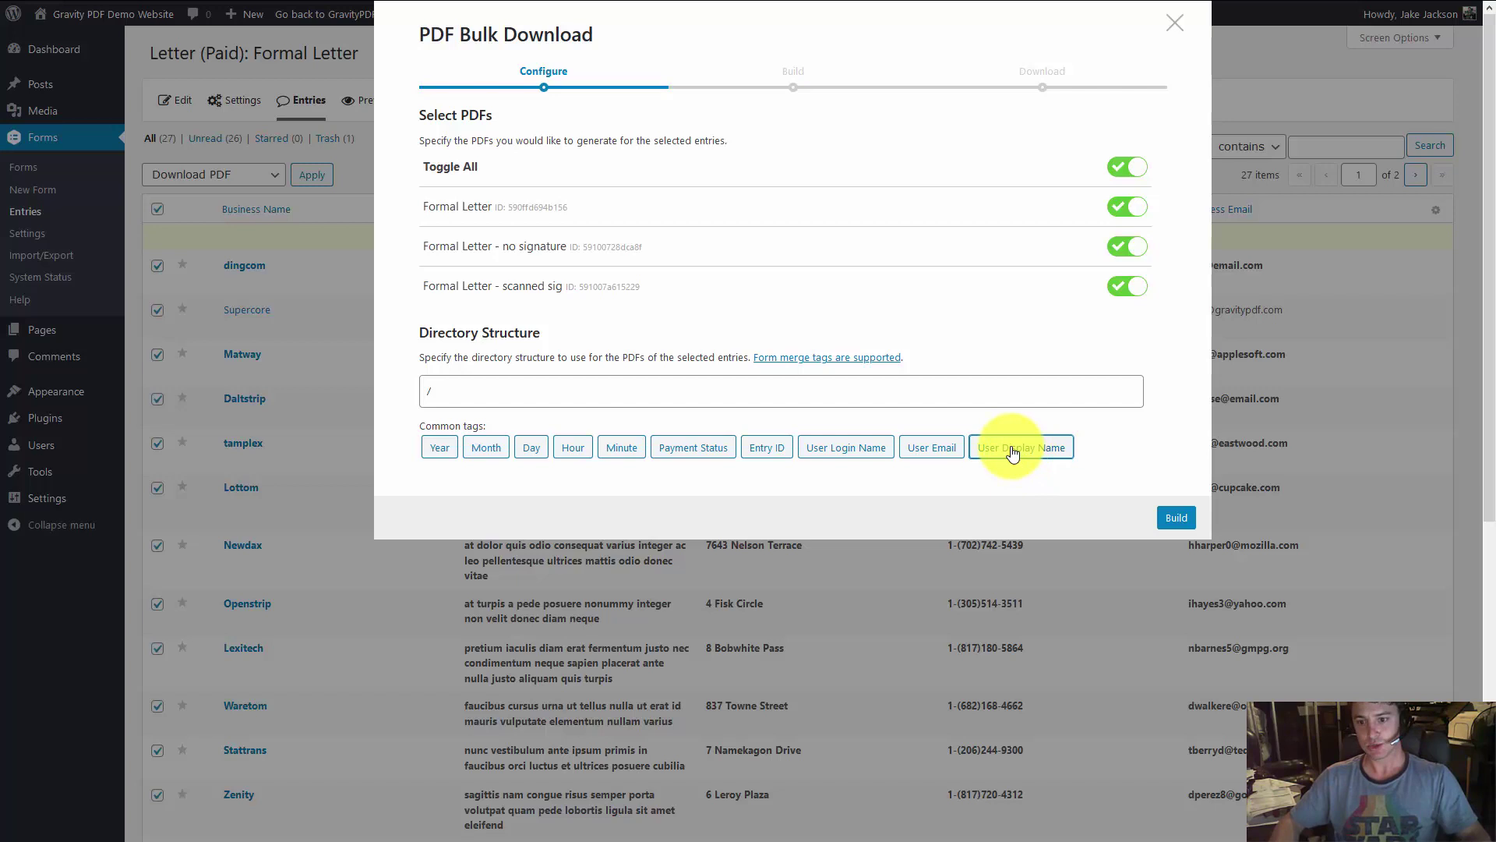
left_click(851, 442)
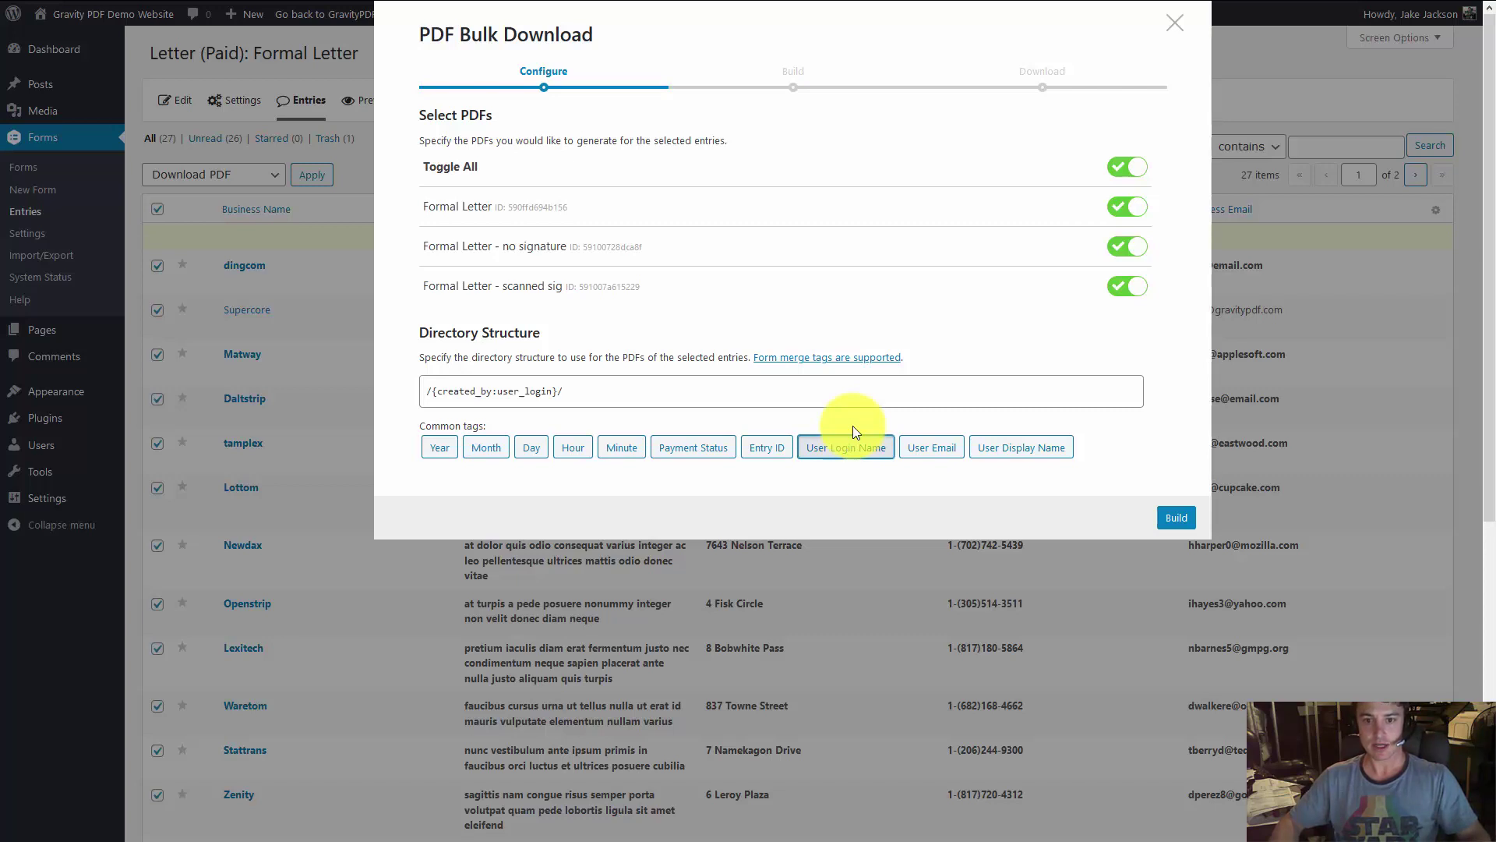
key("ctrl+z")
- Set the directory structure to /{Business Name:1}/pdfs/ followed by year and month tags
left_click(733, 388)
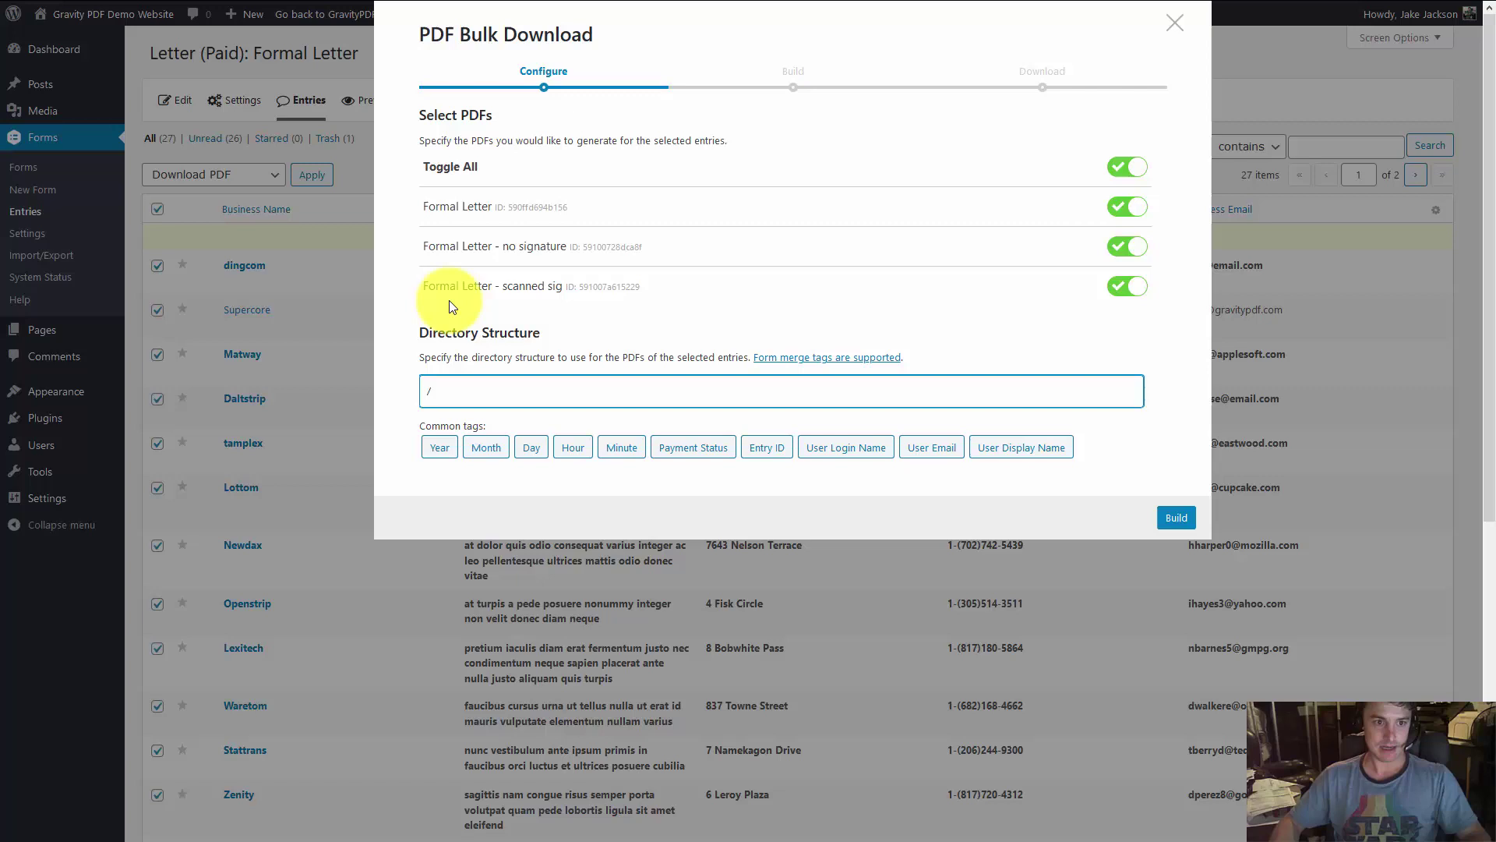
type("{Bu")
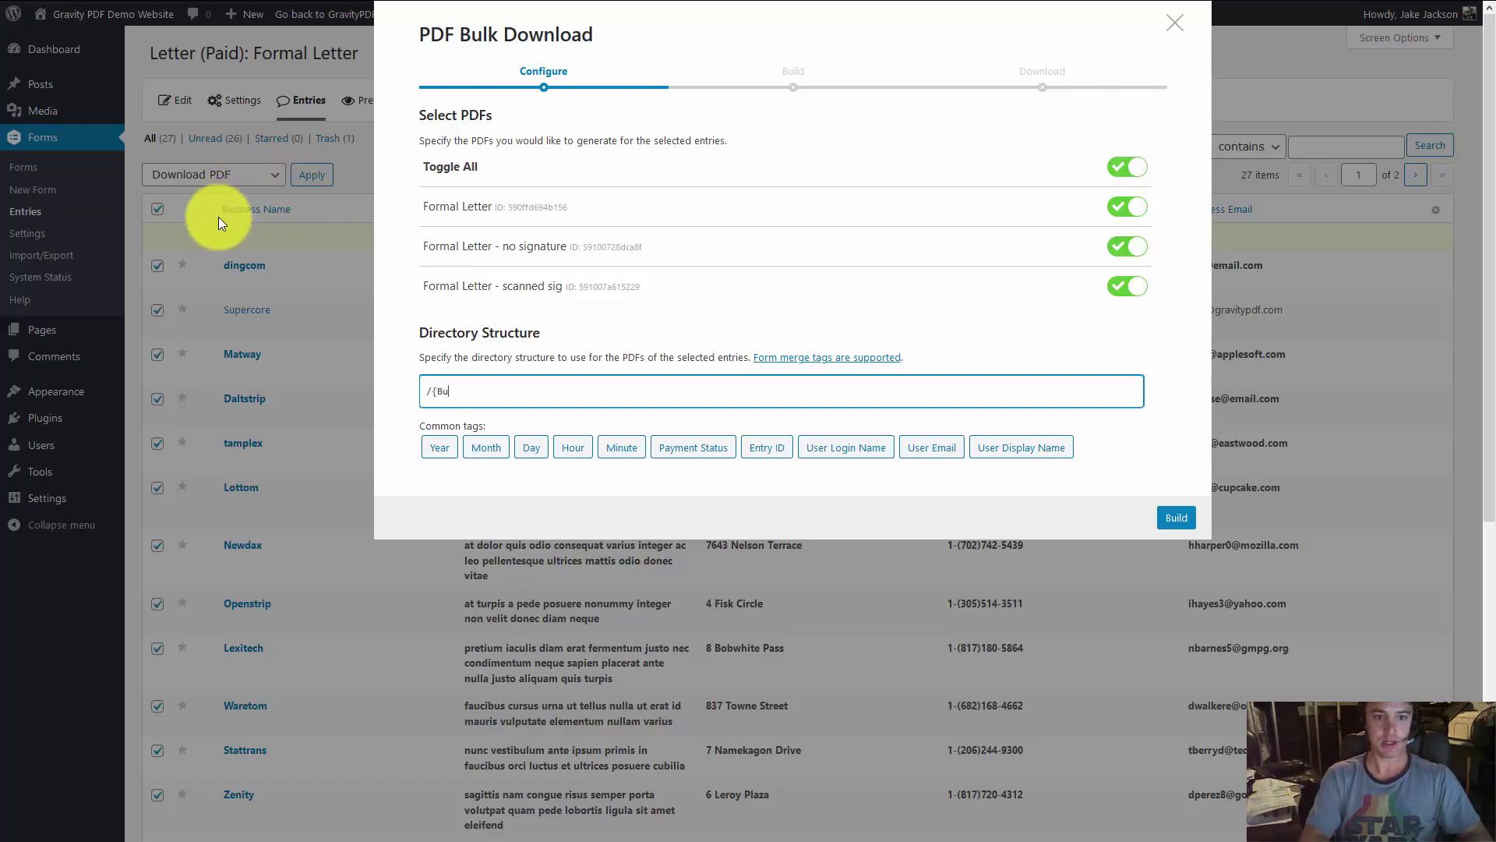
type("siness Name:1}/")
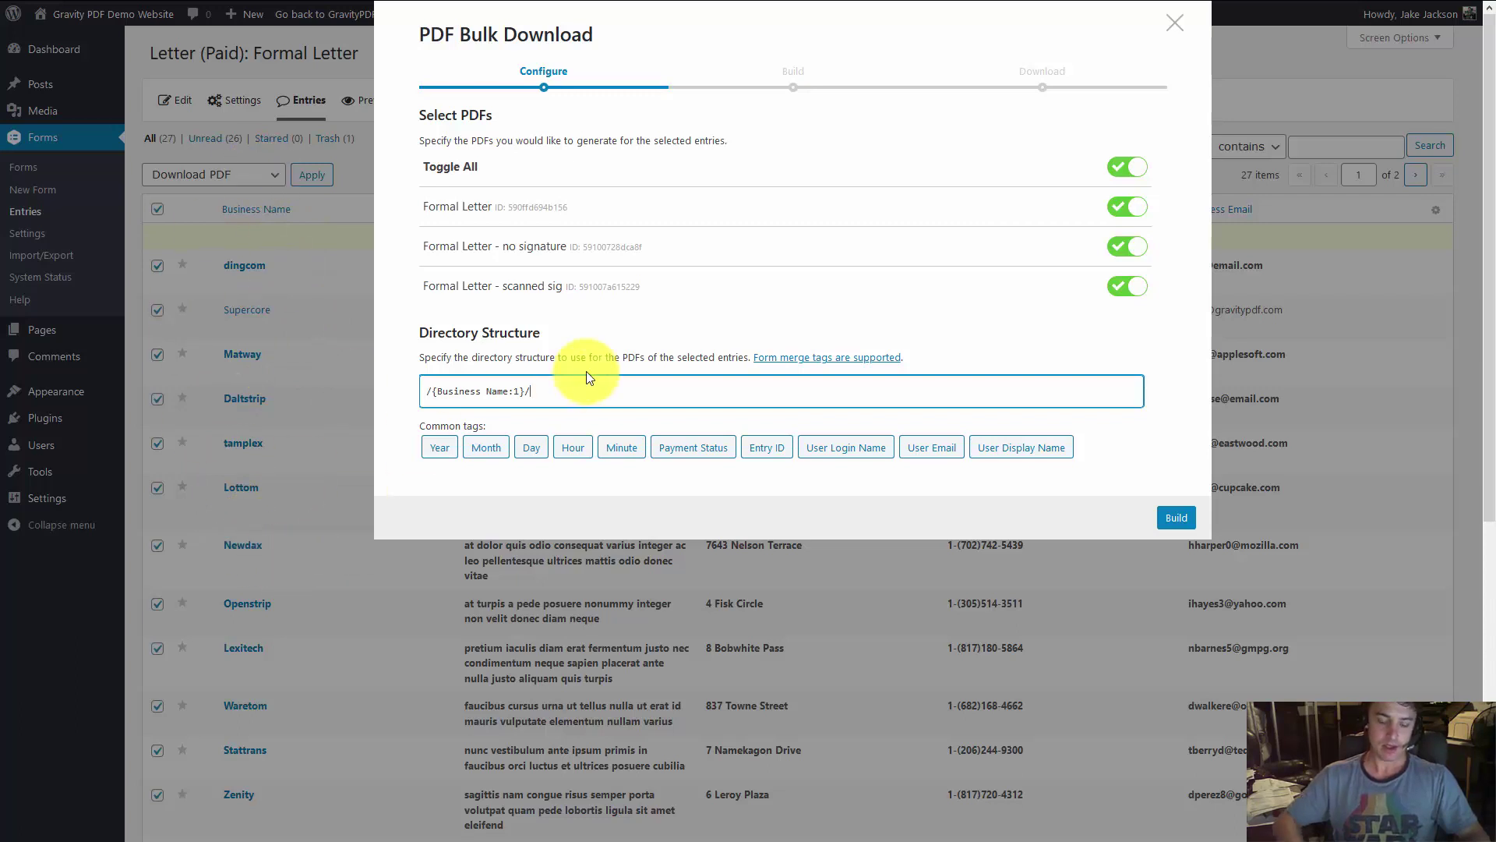
type("pdfs")
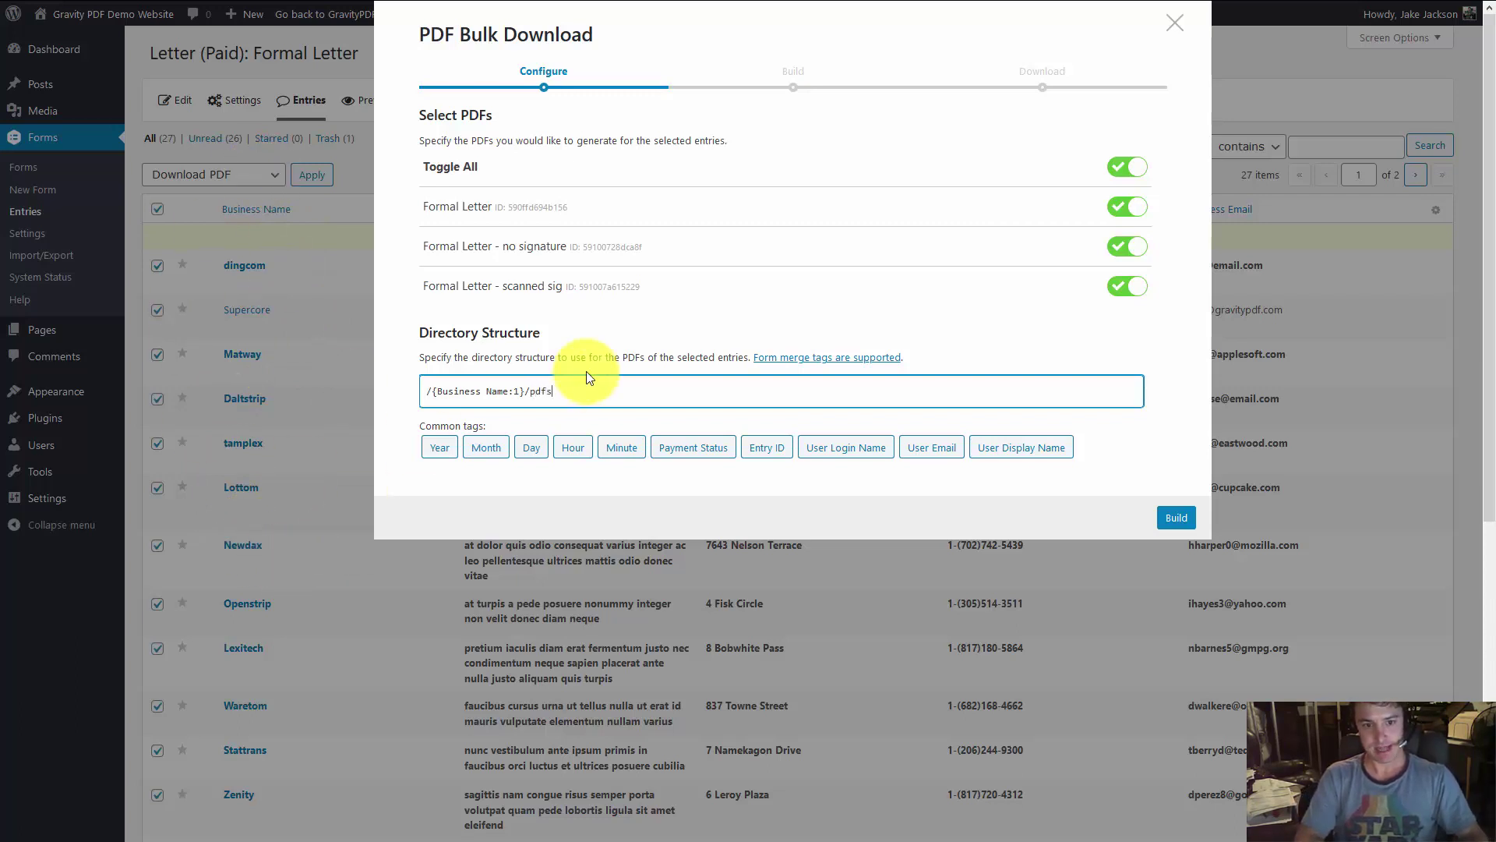
type("/")
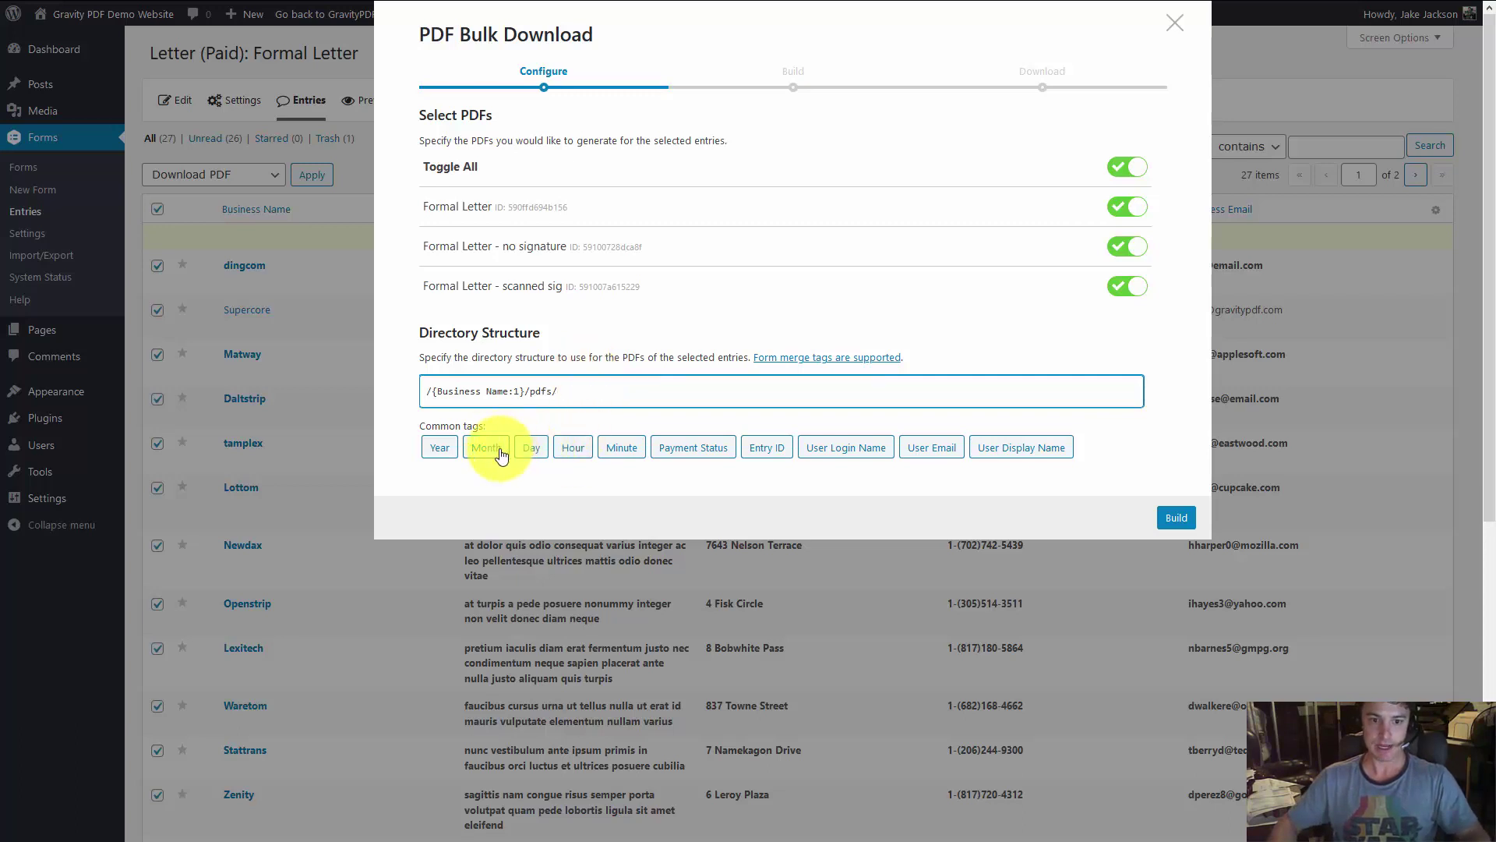
left_click(440, 456)
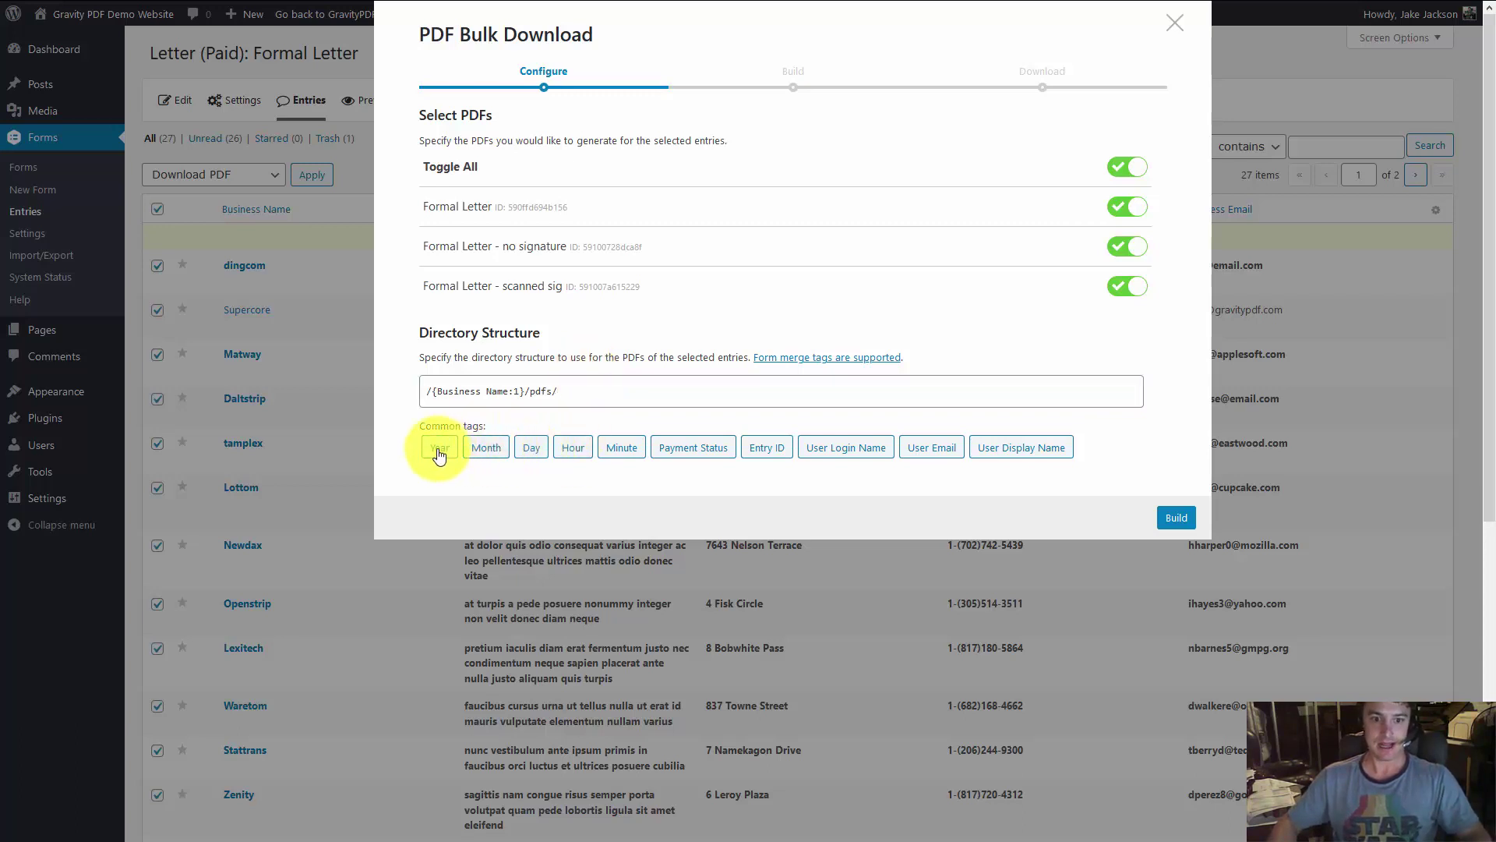
left_click(479, 455)
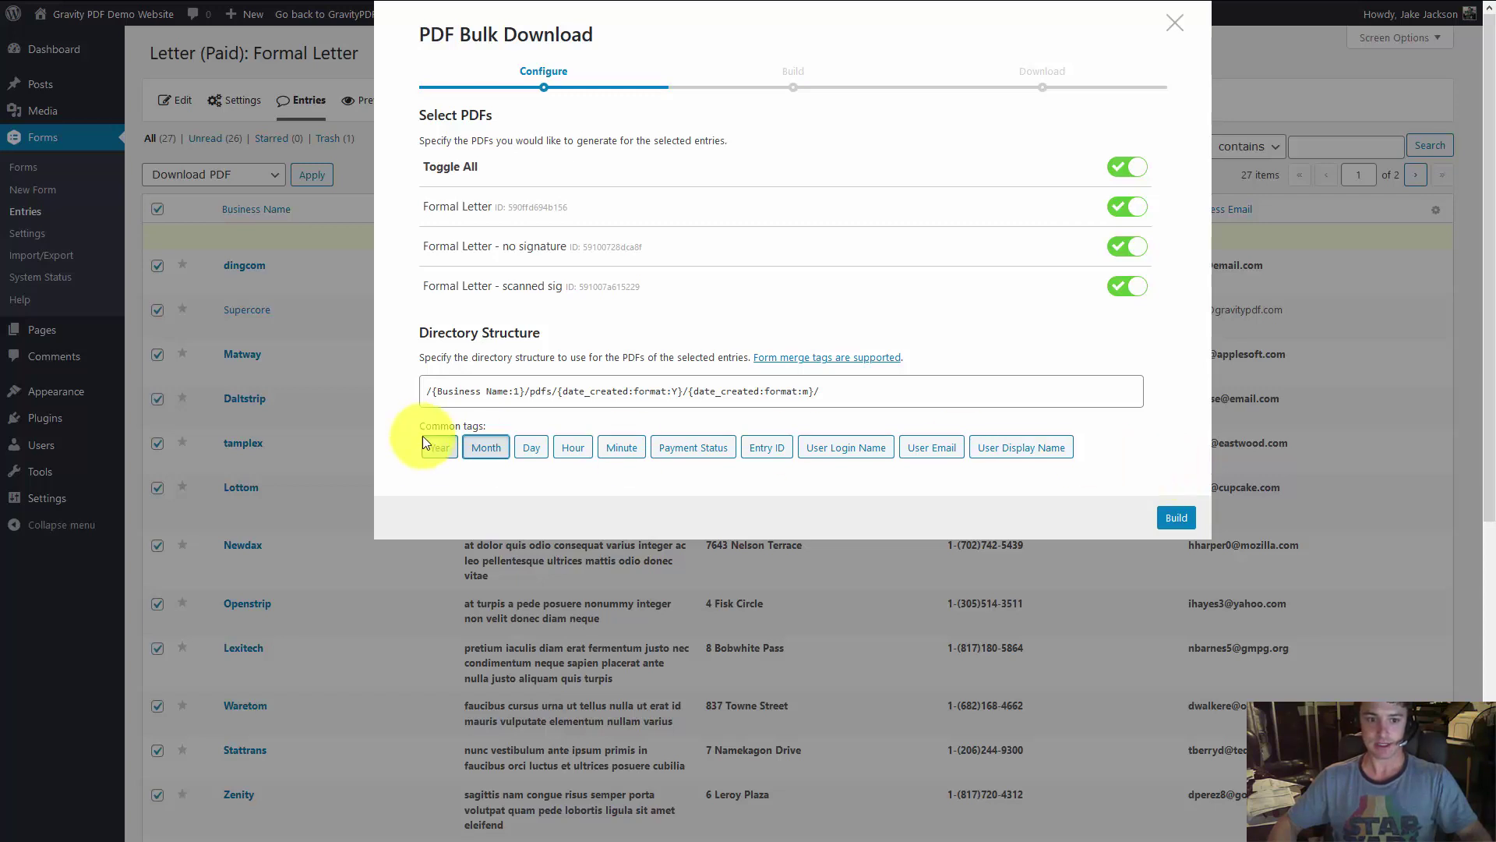
- Set the Directory Structure to {date_created:format:Y}/{entry_id}/ and start the PDF build
left_click(486, 447)
left_click(439, 447)
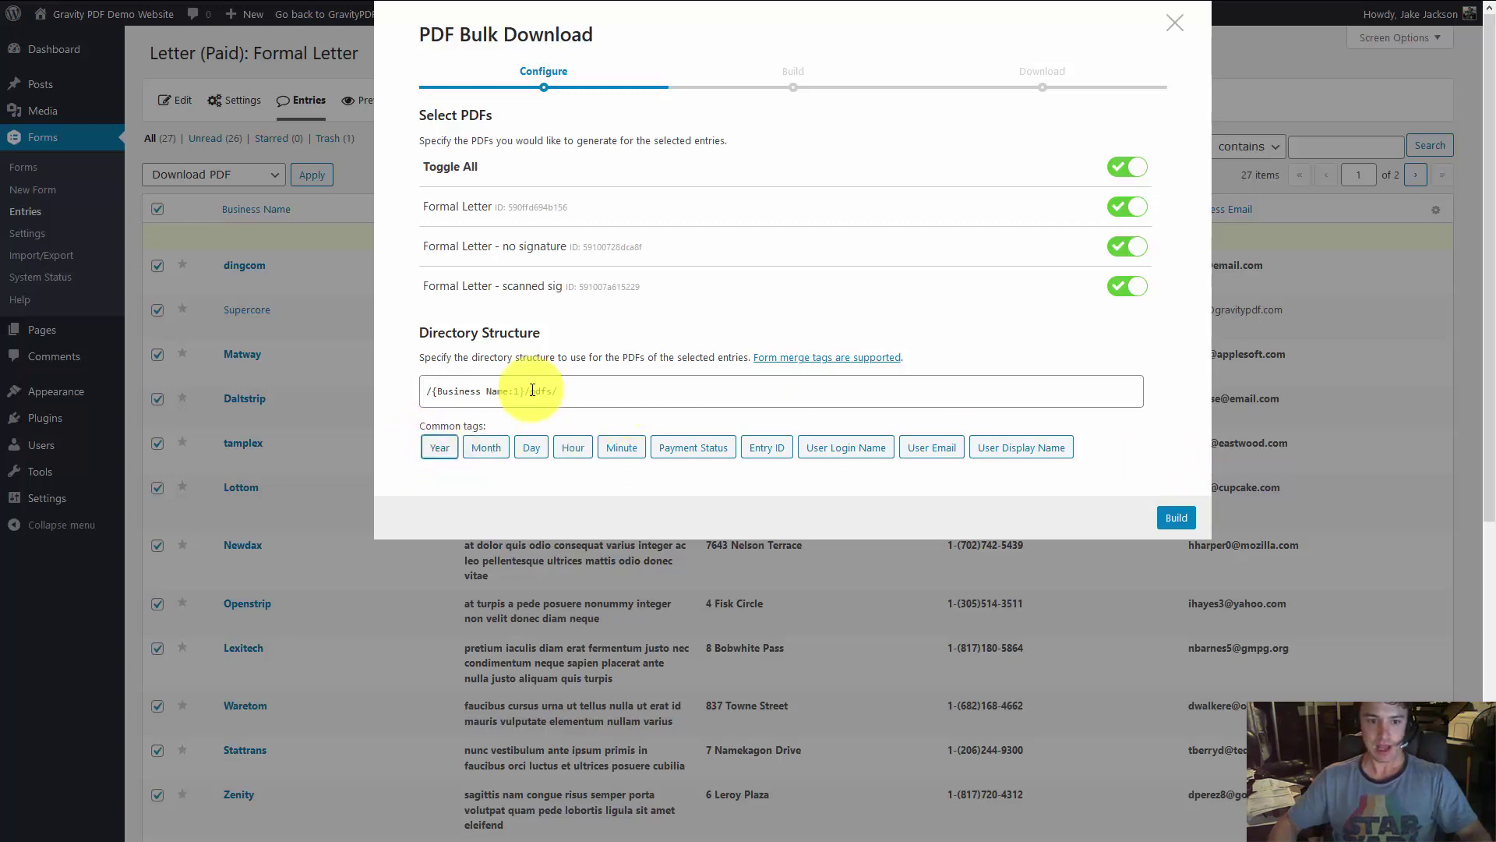
left_click_drag(530, 390, 382, 385)
key("BackSpace")
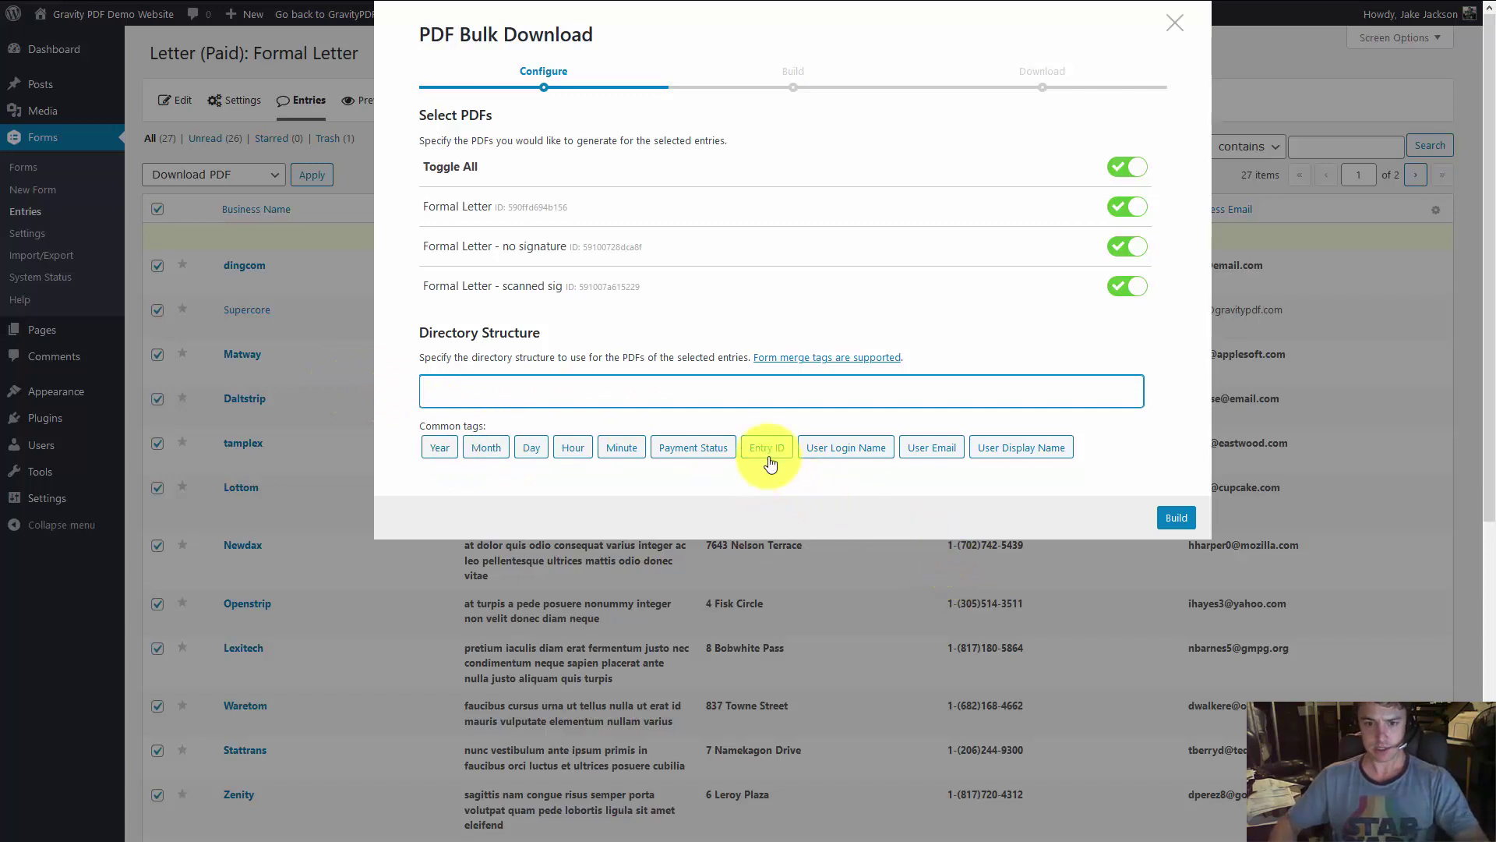
left_click(767, 456)
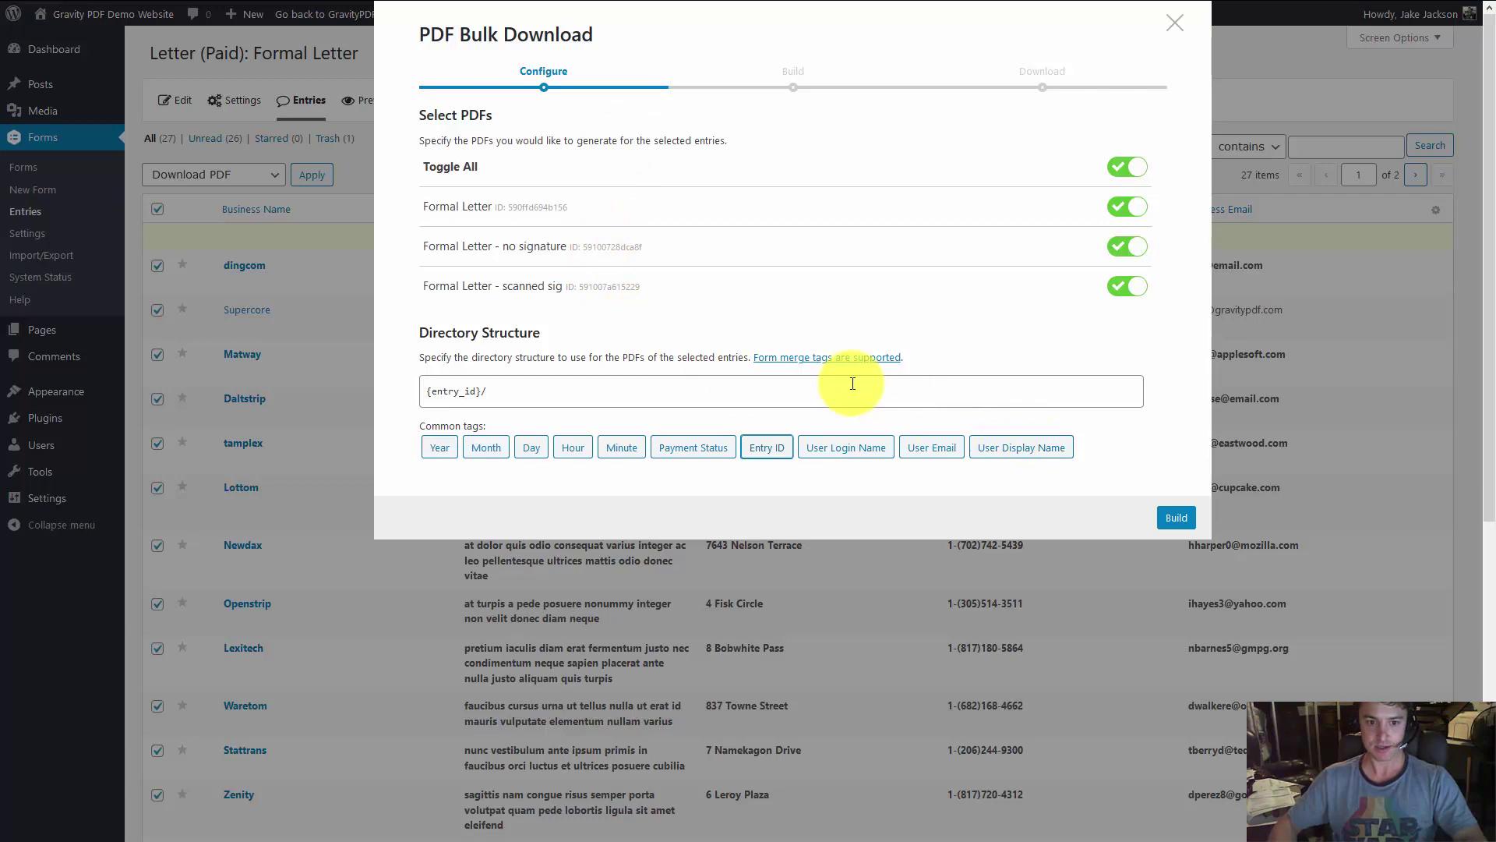
left_click(434, 452)
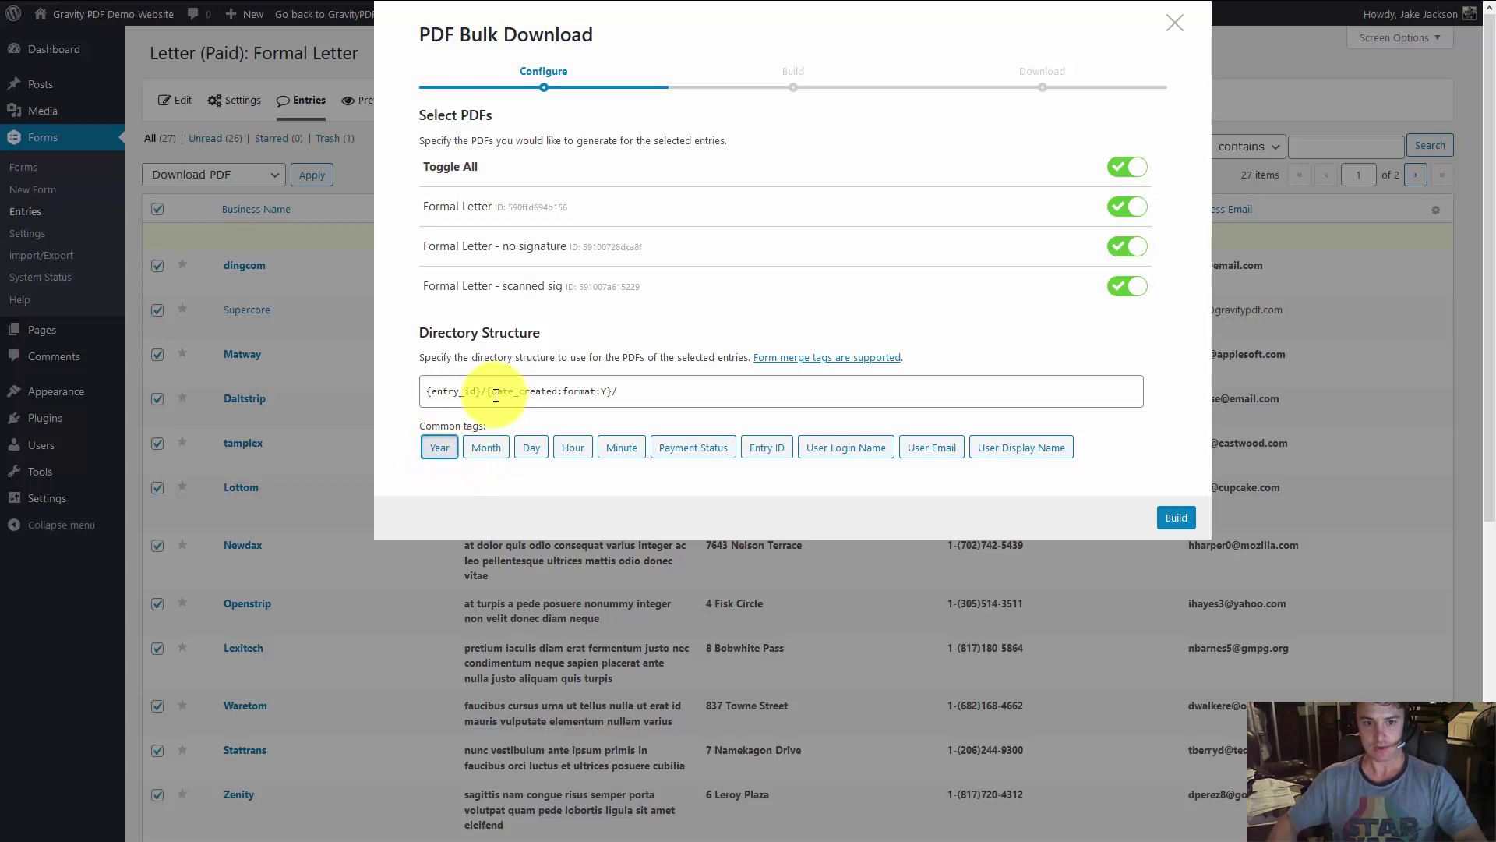
left_click(441, 450)
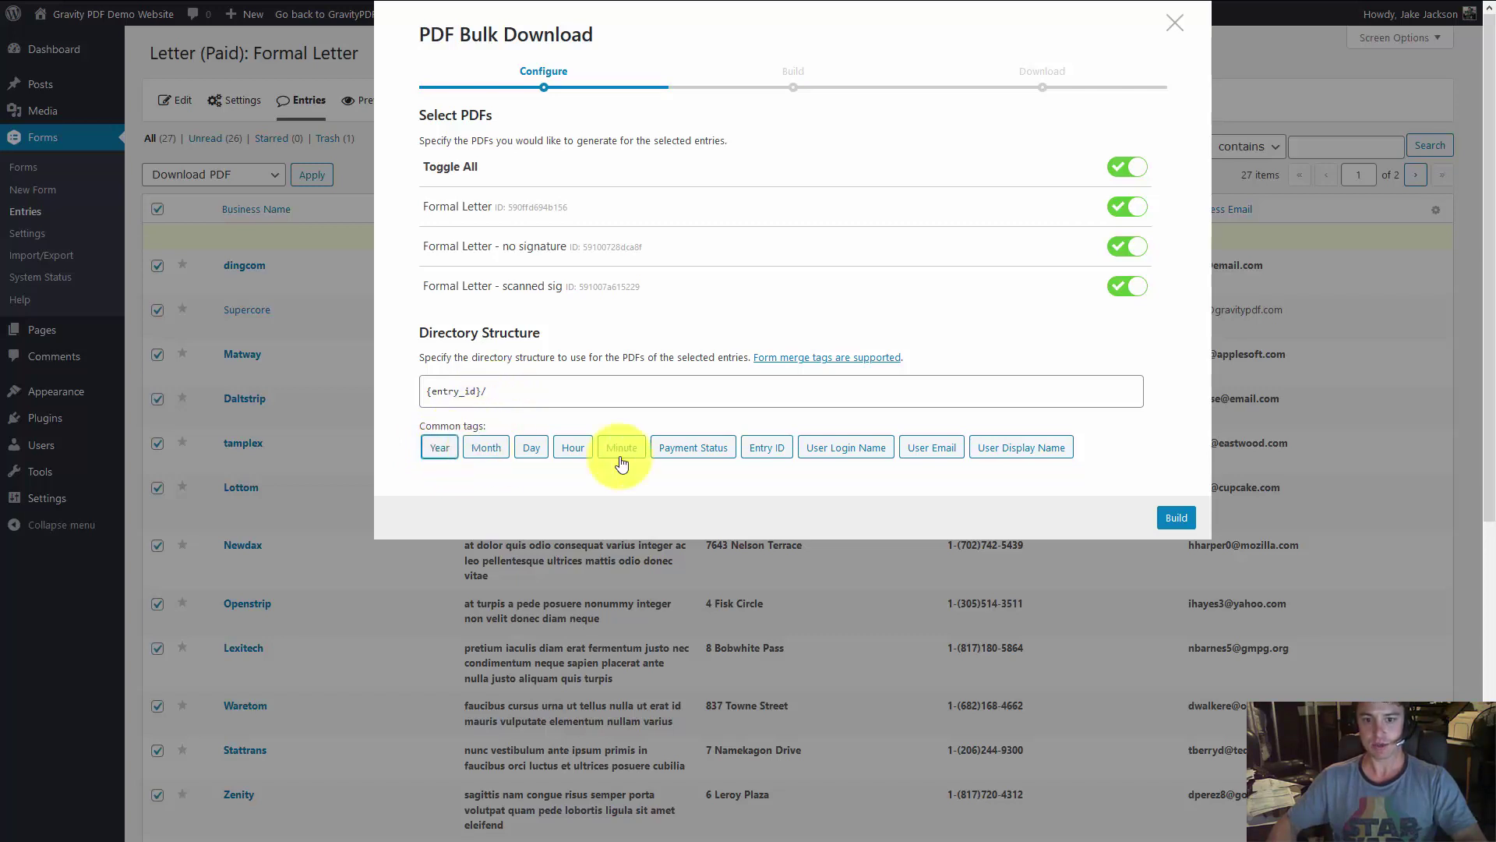
left_click(777, 456)
left_click_drag(498, 392, 359, 387)
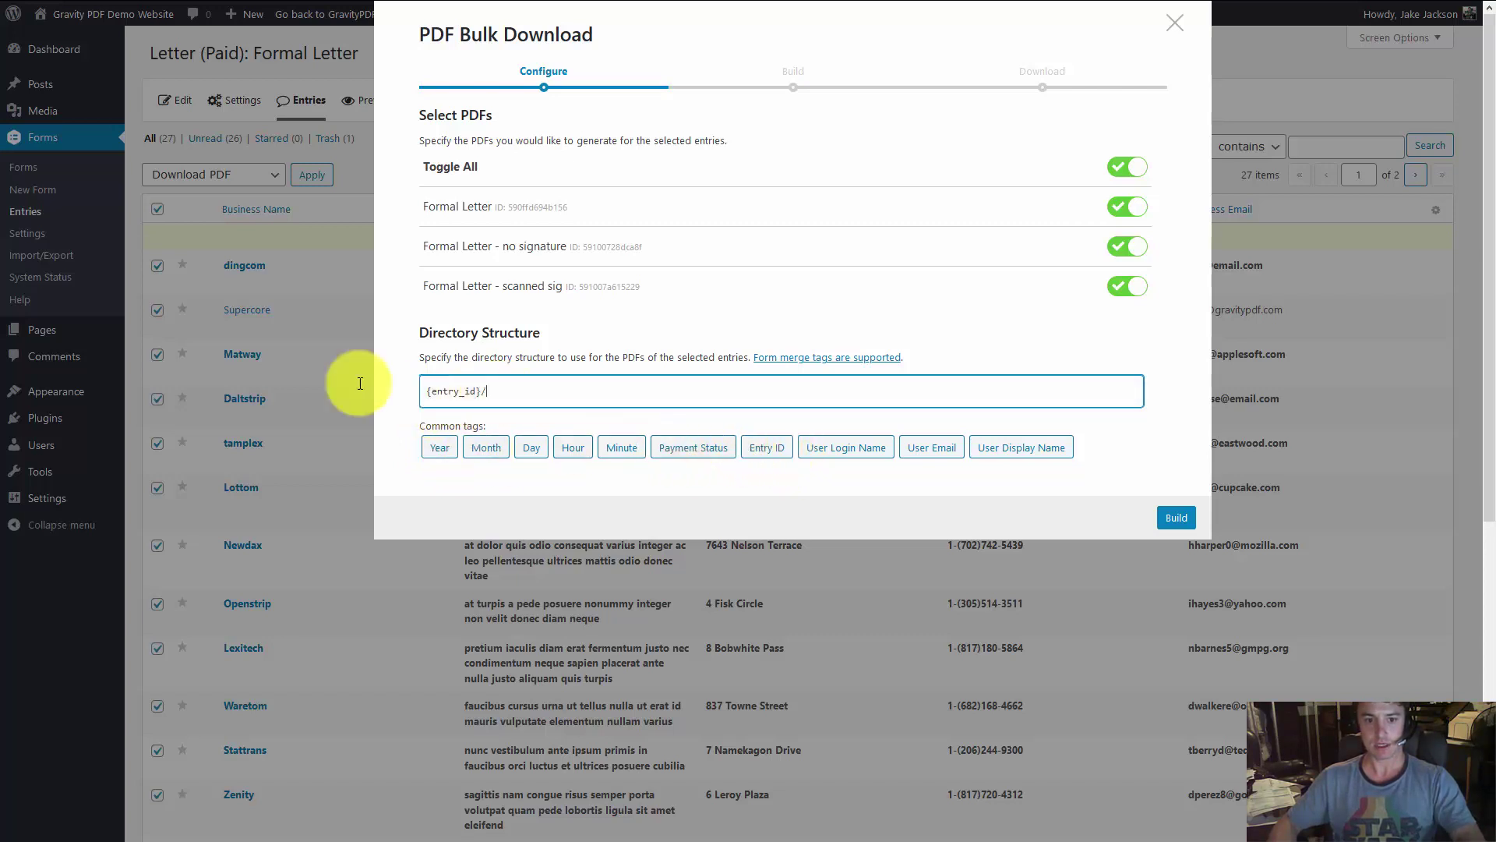
left_click(427, 451)
left_click(766, 449)
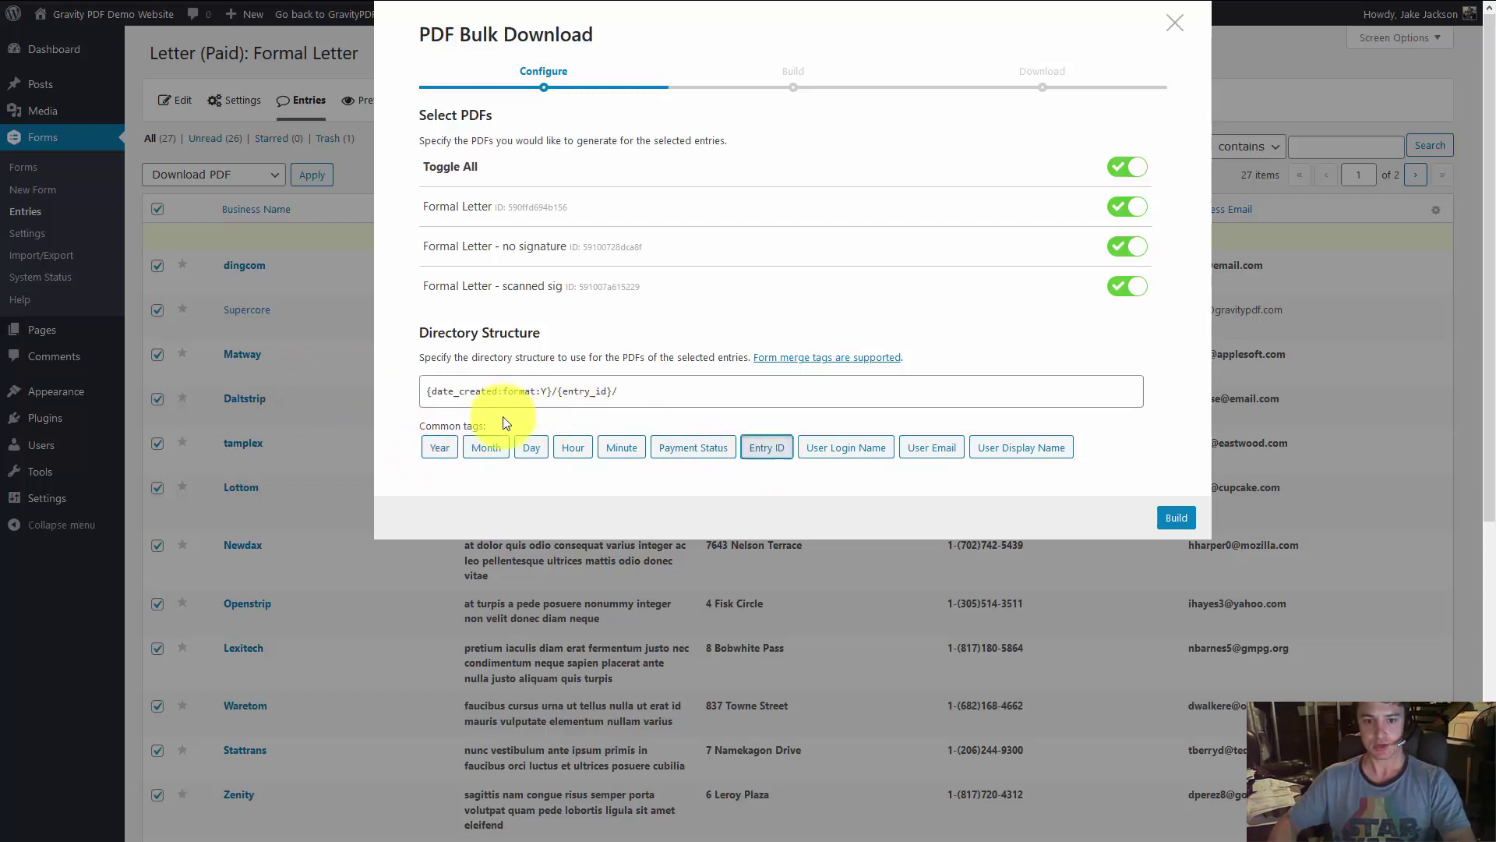
left_click(1177, 518)
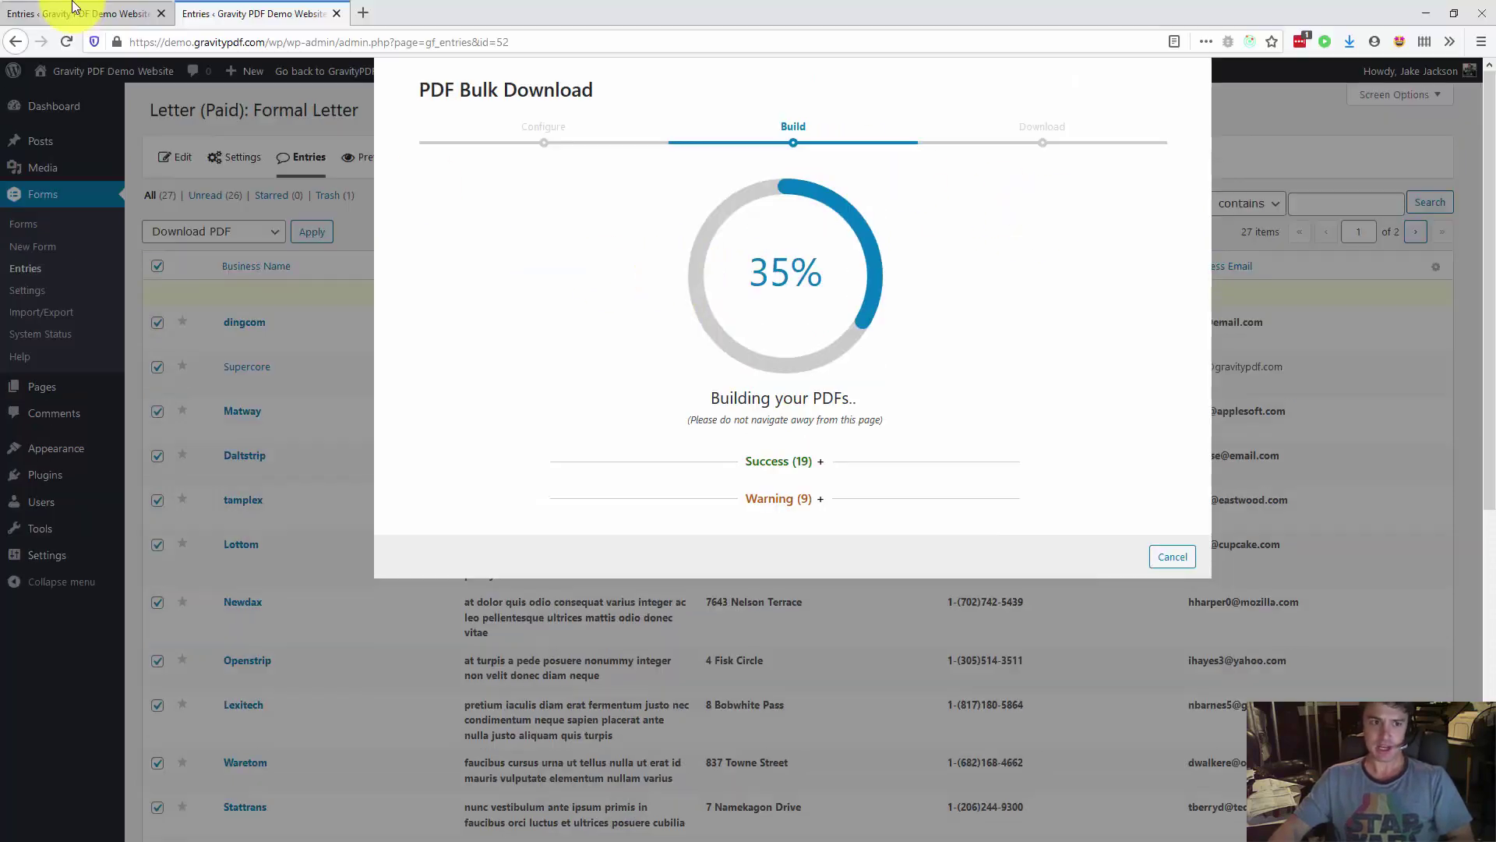
- Check the entries list in the first browser tab while the build runs, then return to it
left_click(60, 16)
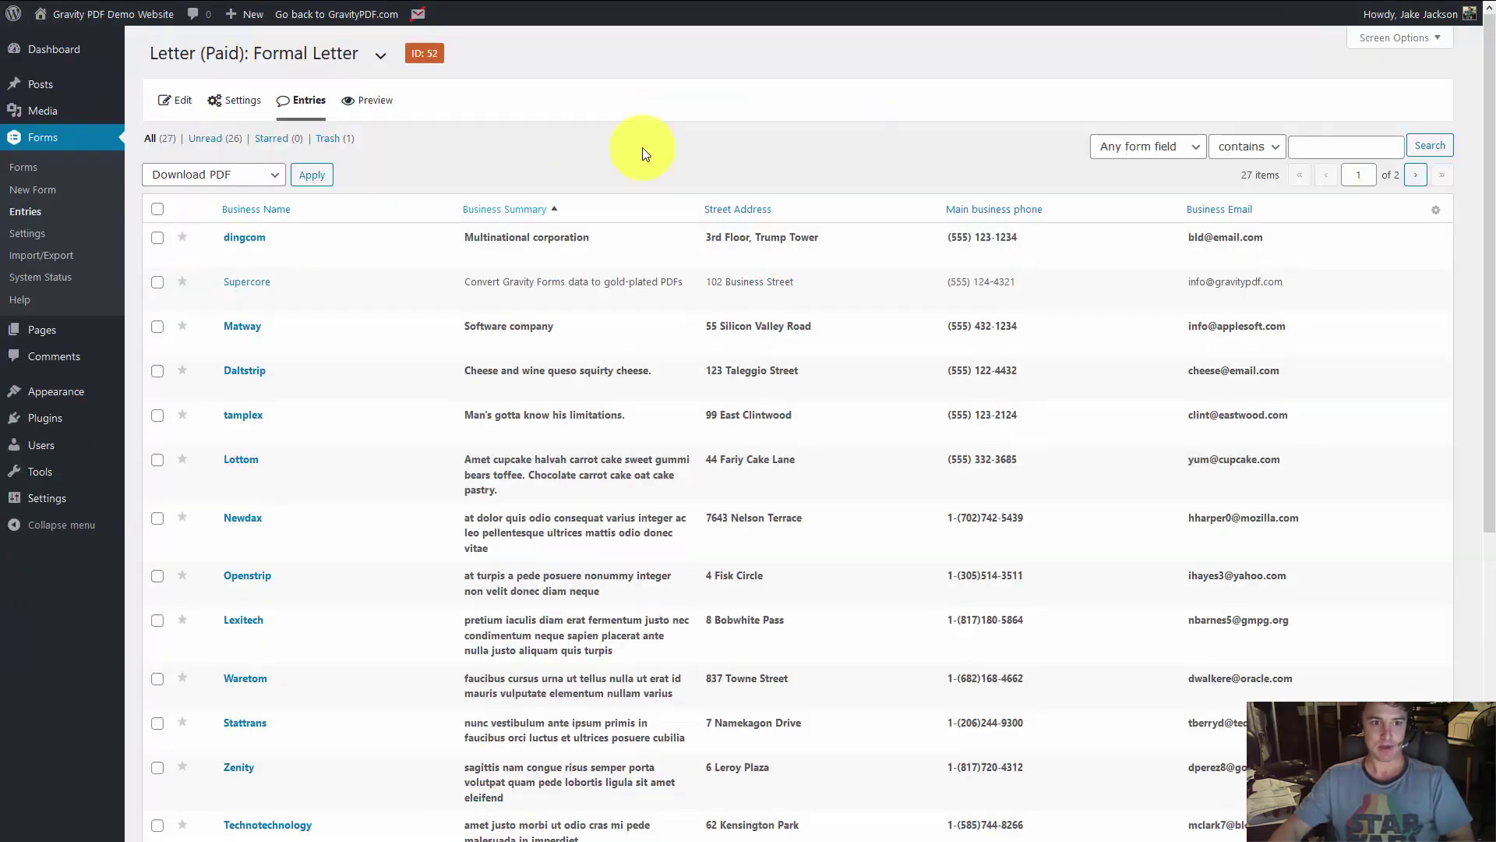
scroll(728, 189, "down", 5)
scroll(729, 189, "up", 5)
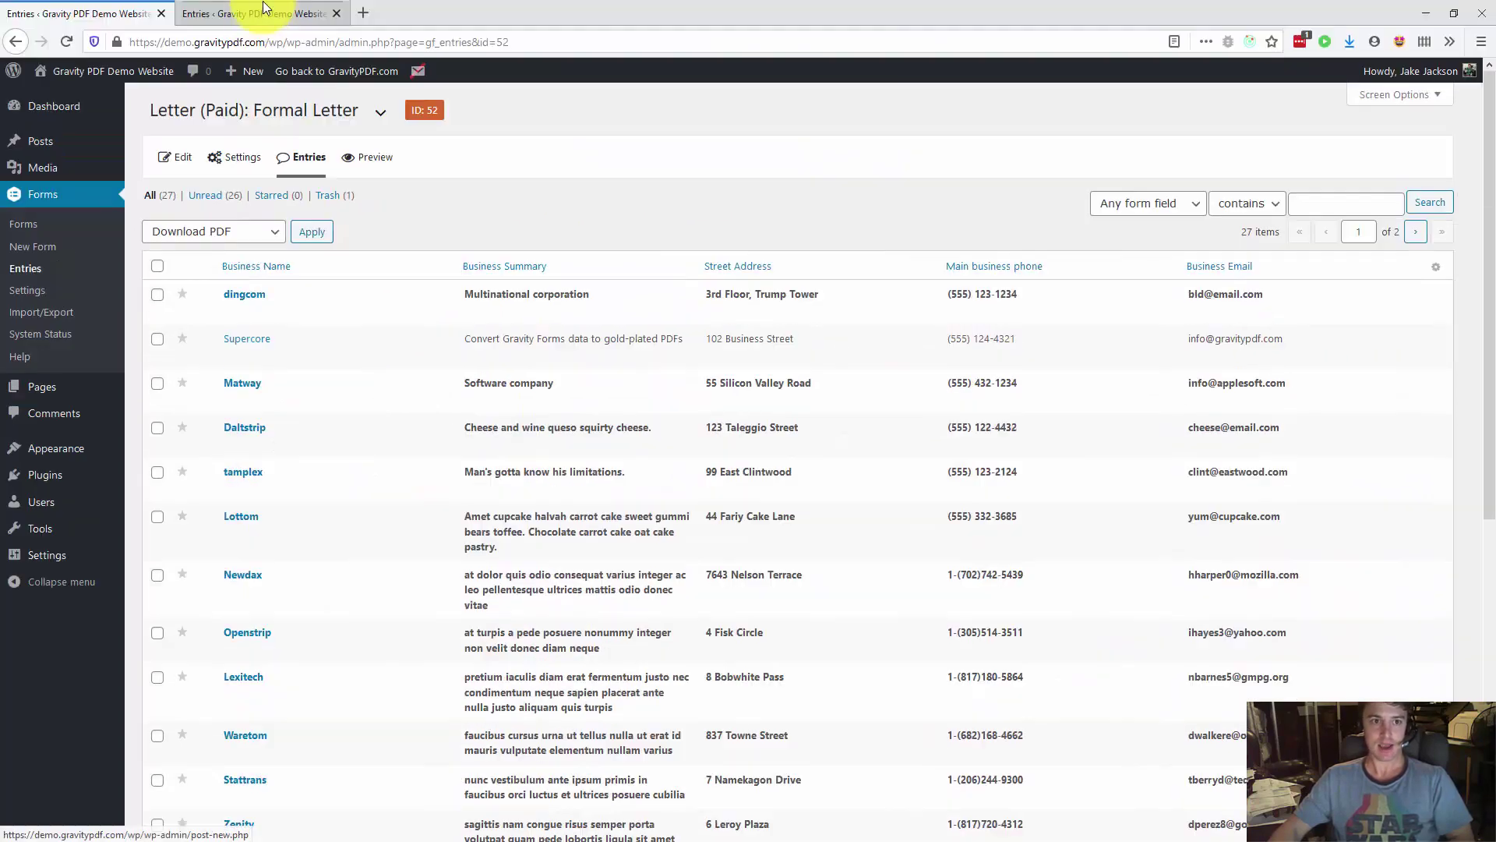
left_click(263, 11)
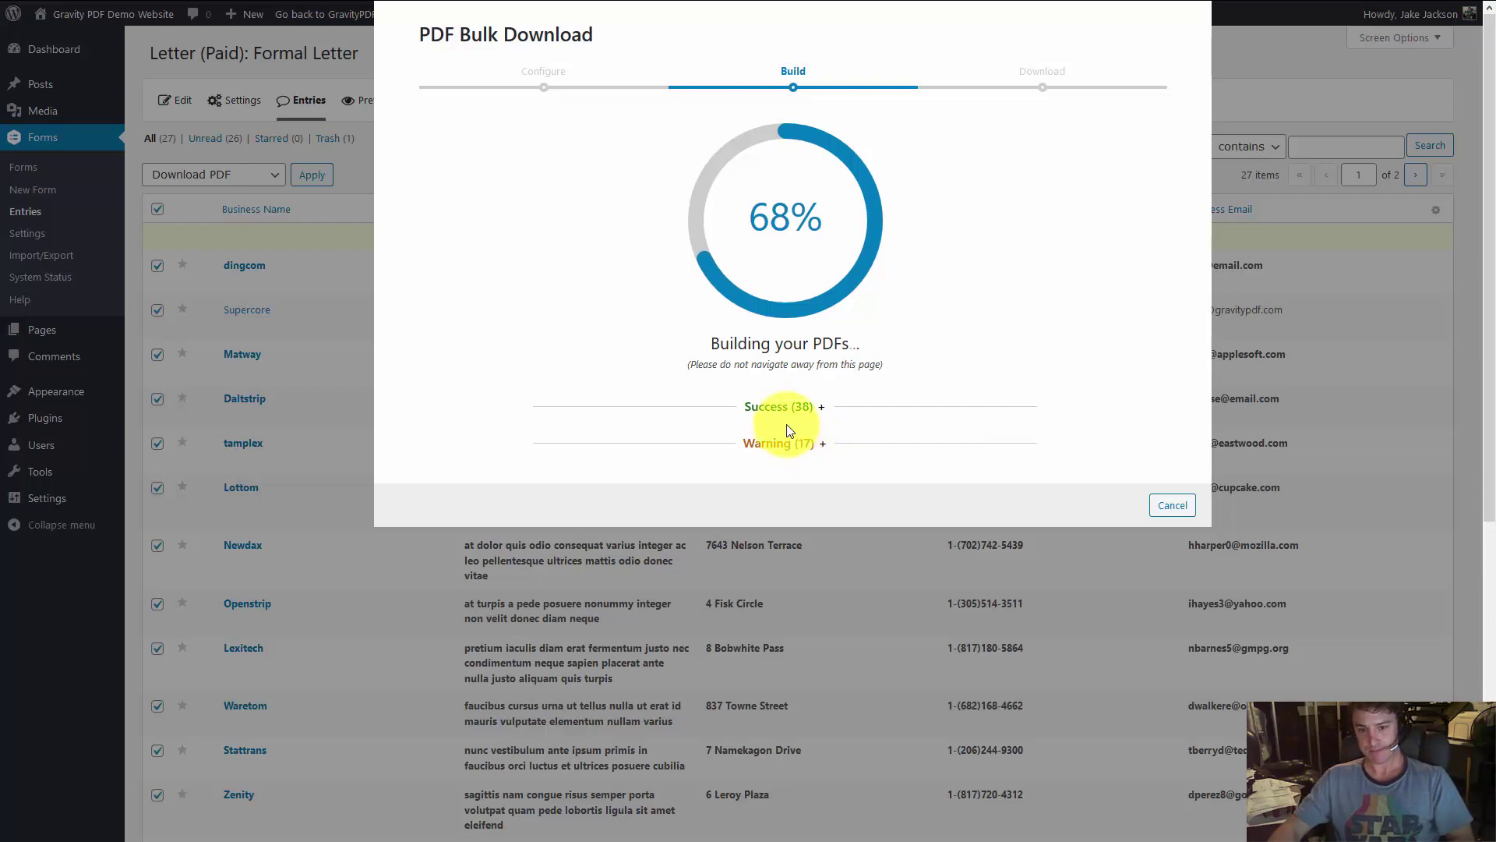
- Scroll through the expanded Success log of generated PDFs, then collapse it
left_click(794, 413)
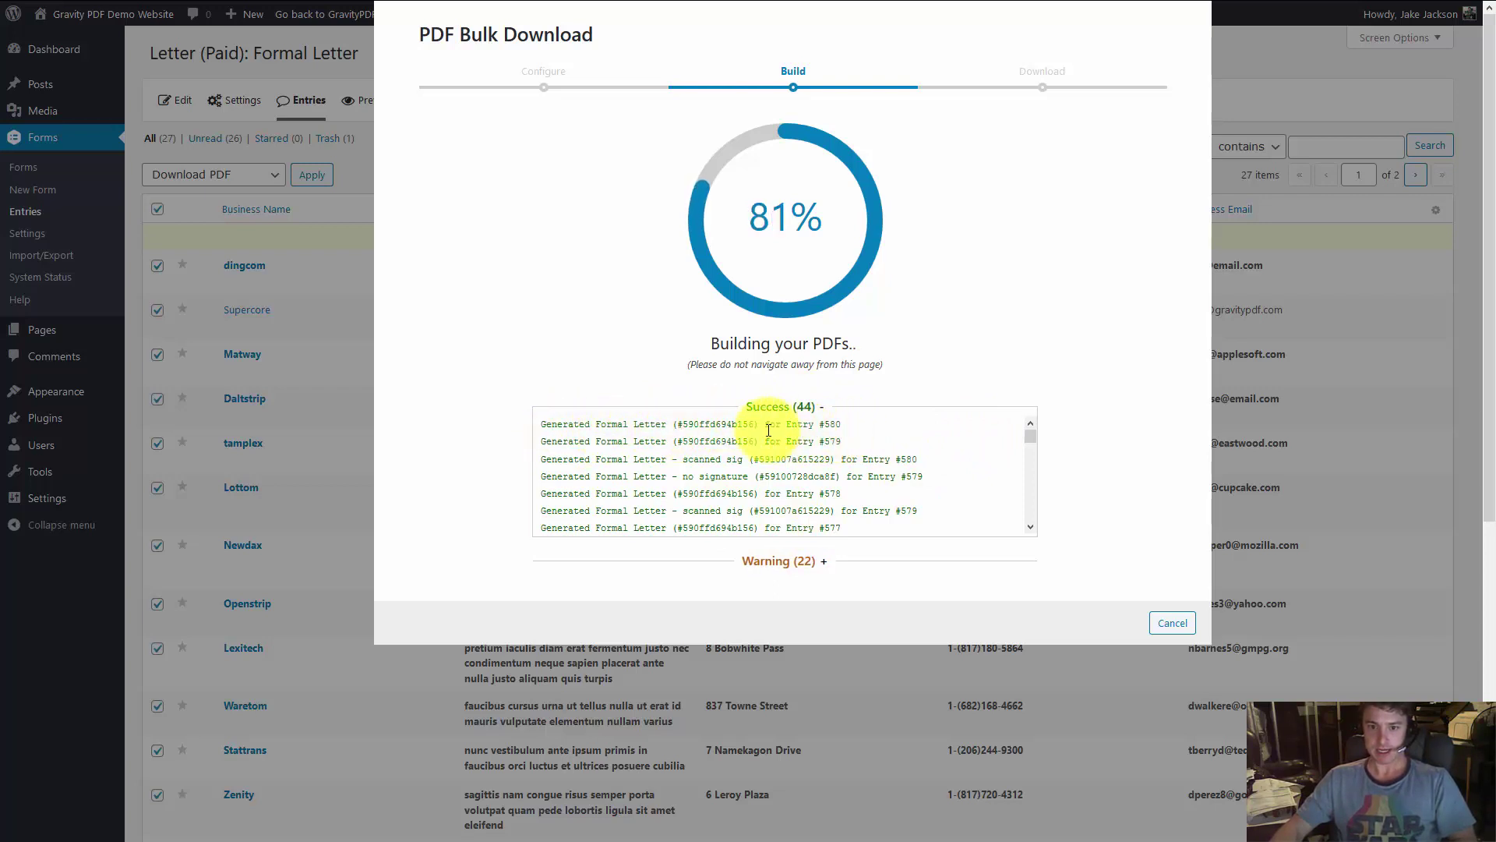
scroll(791, 434, "down", 1)
scroll(792, 434, "down", 2)
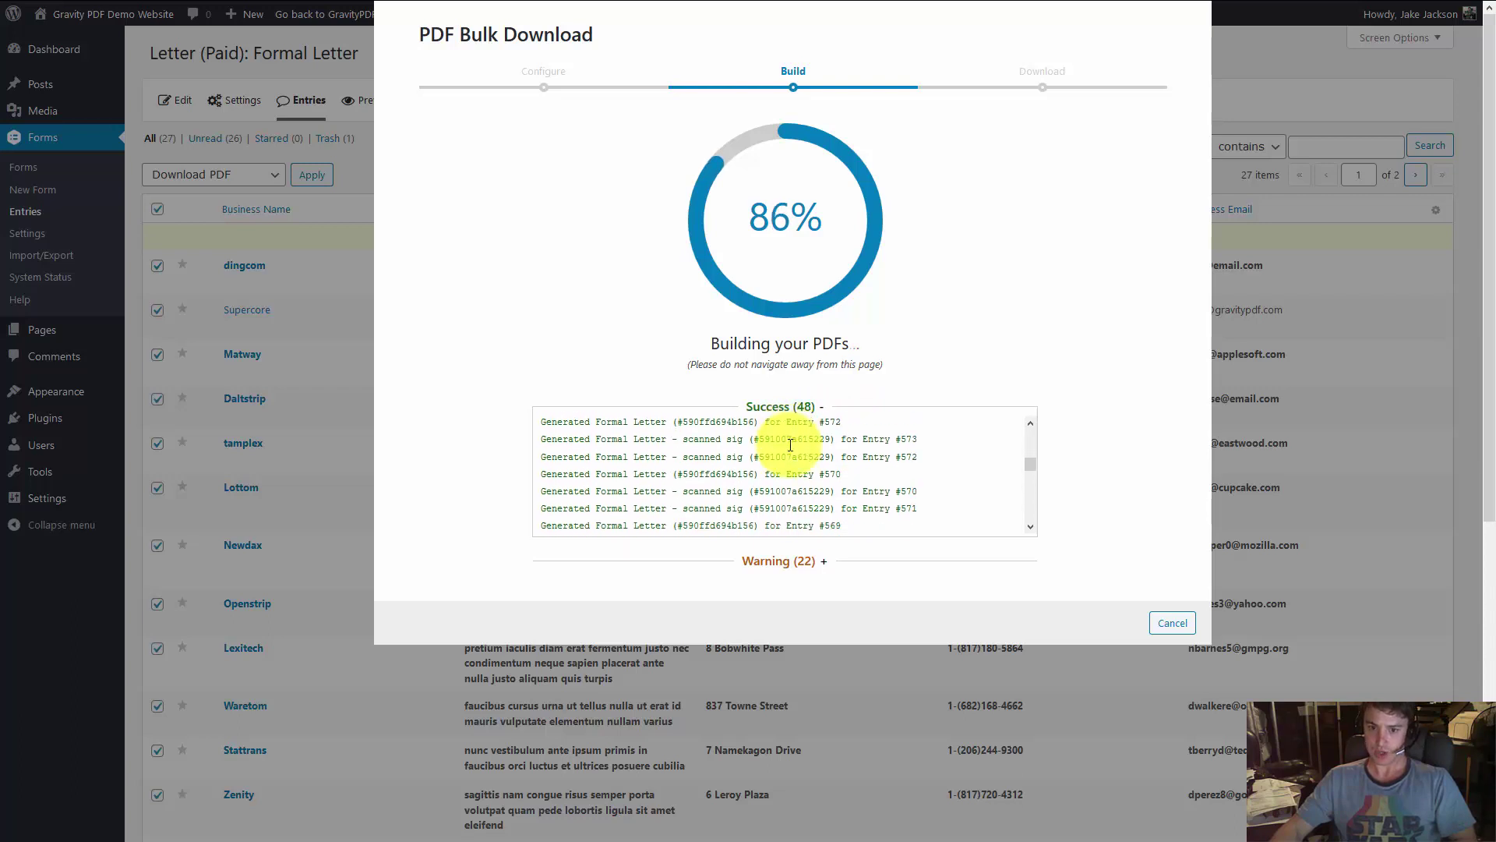
scroll(873, 436, "down", 1)
scroll(873, 438, "down", 1)
scroll(800, 461, "down", 2)
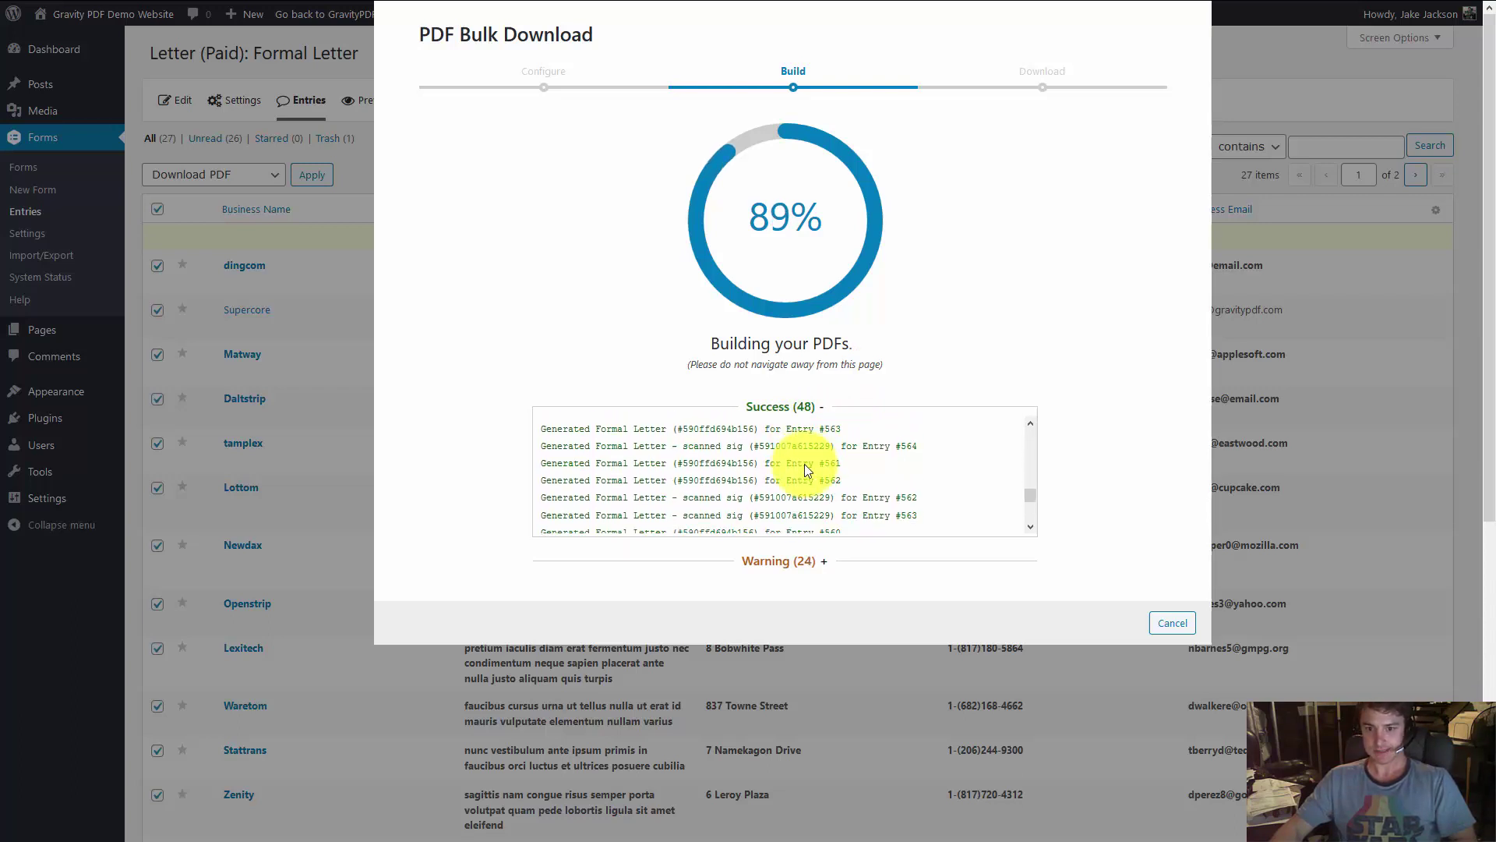
scroll(805, 465, "up", 2)
scroll(808, 460, "up", 3)
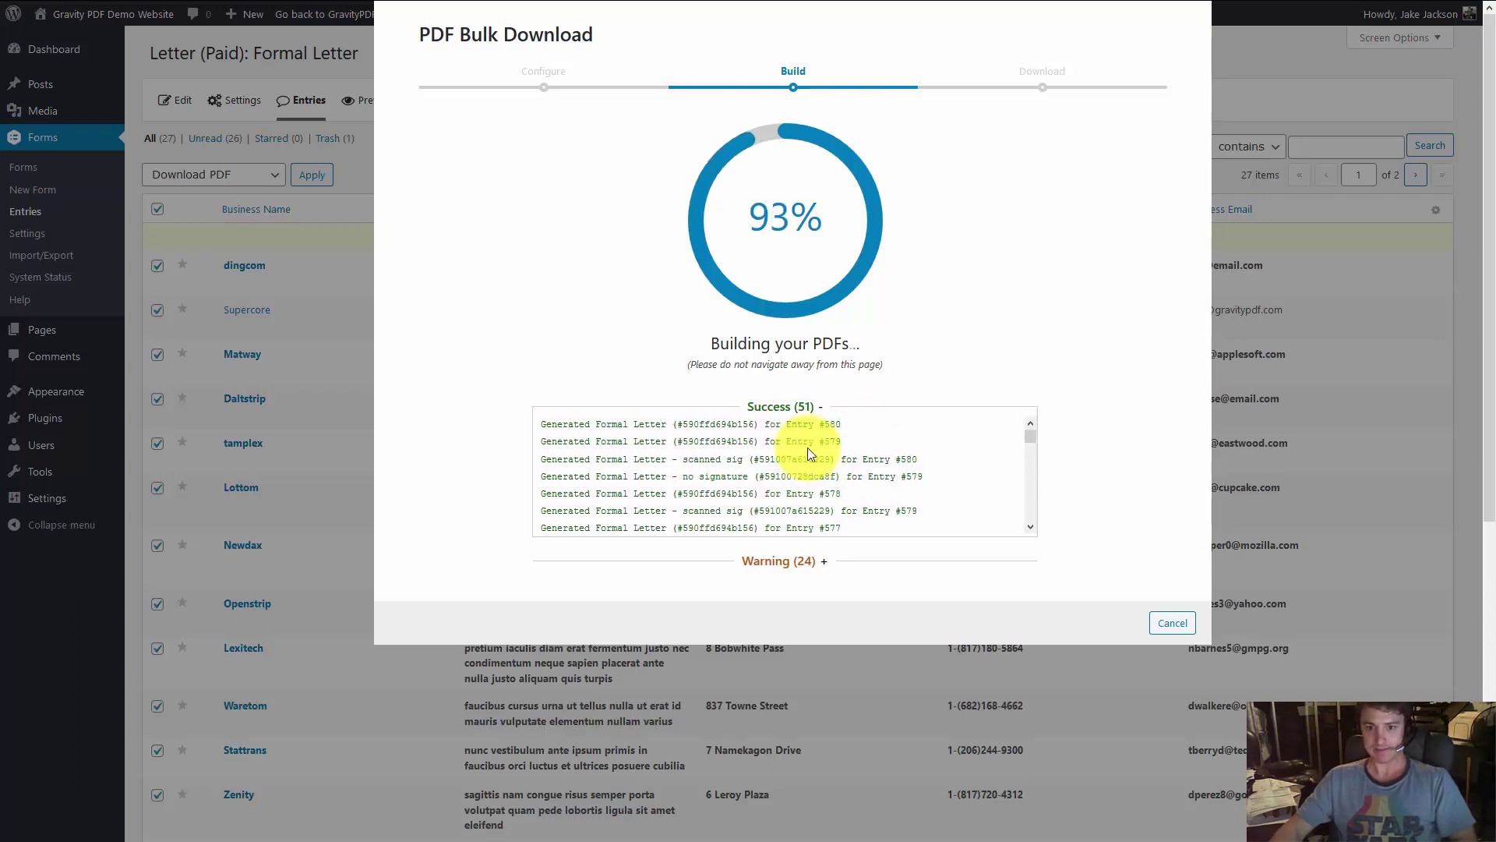
left_click(810, 416)
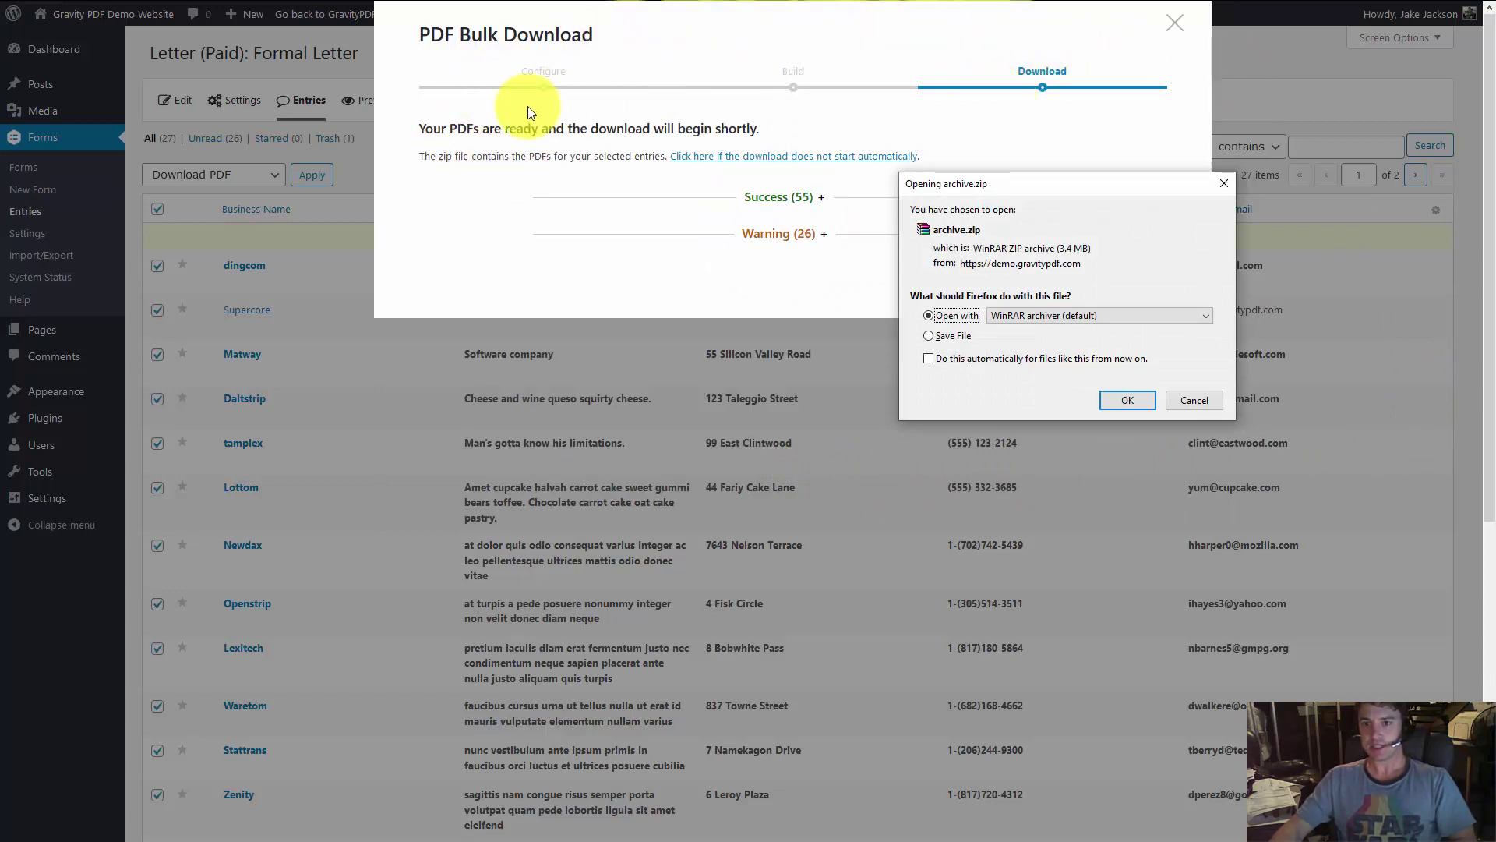
- Move the 'Opening archive.zip' prompt aside, then cancel it
left_click_drag(1073, 188, 650, 194)
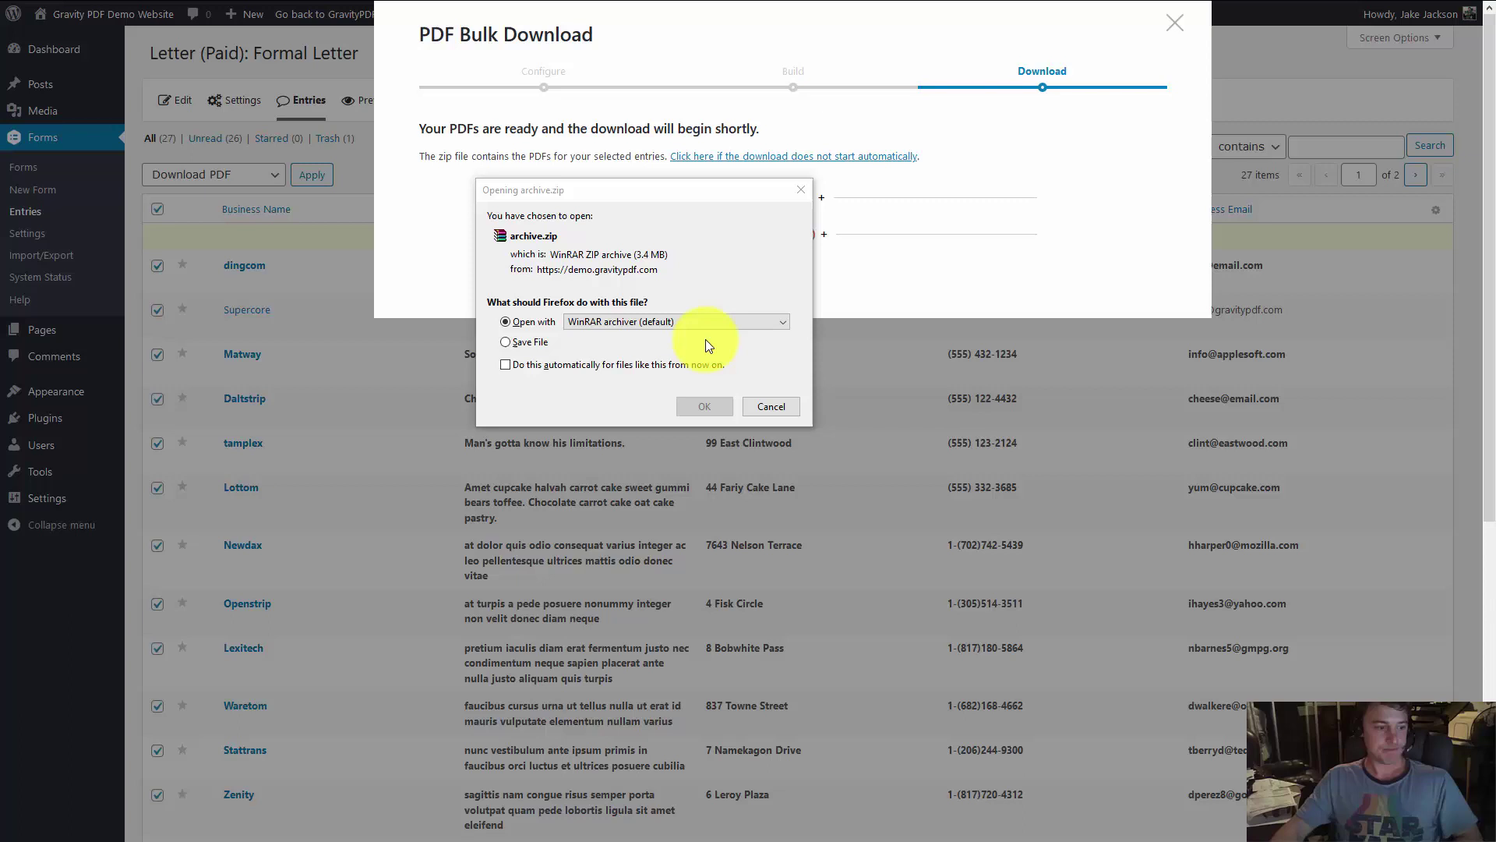
left_click_drag(569, 191, 619, 181)
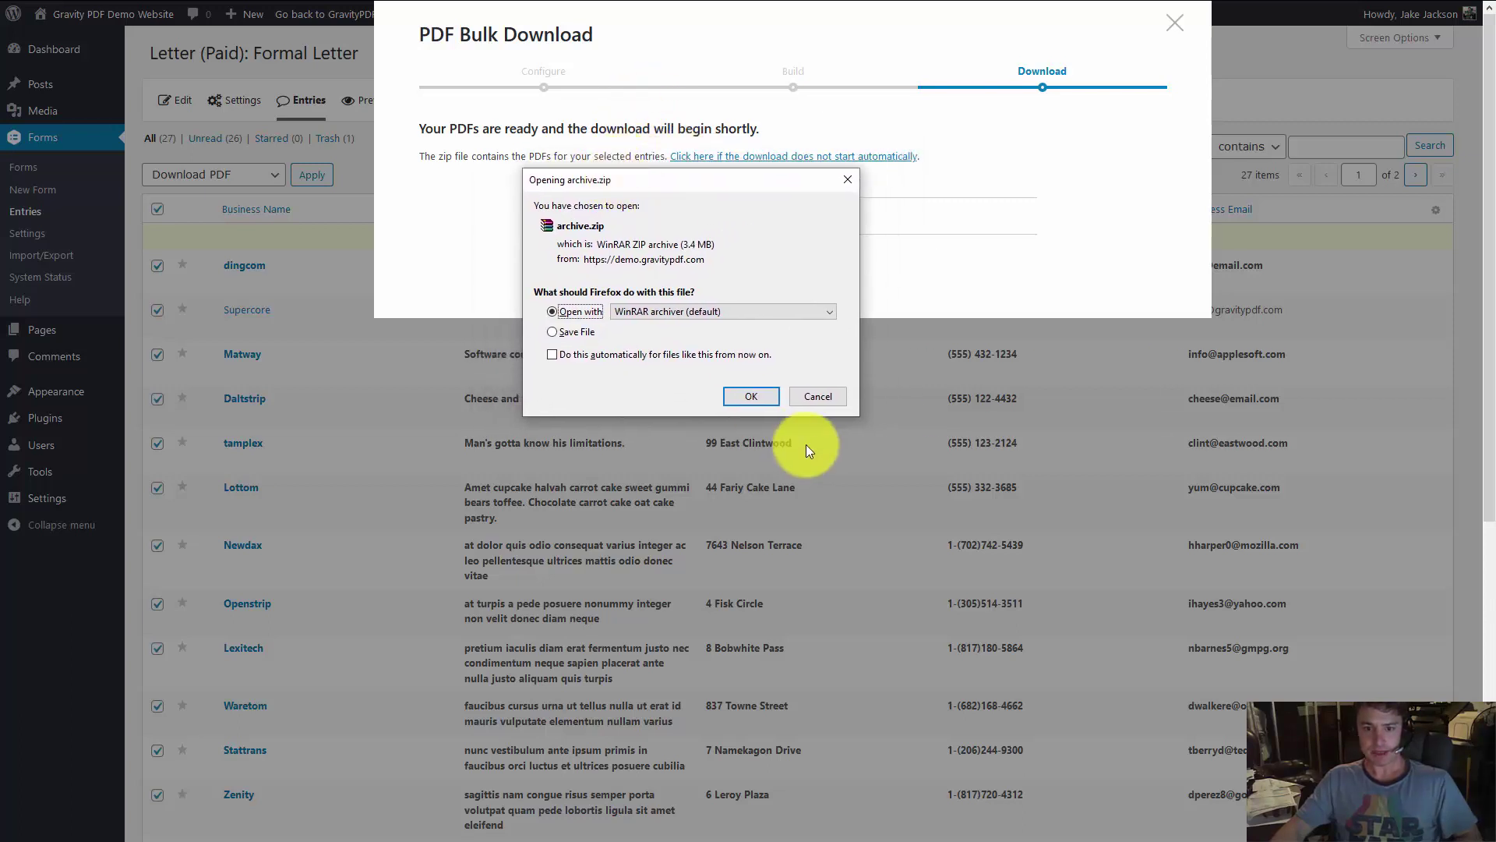
left_click(821, 395)
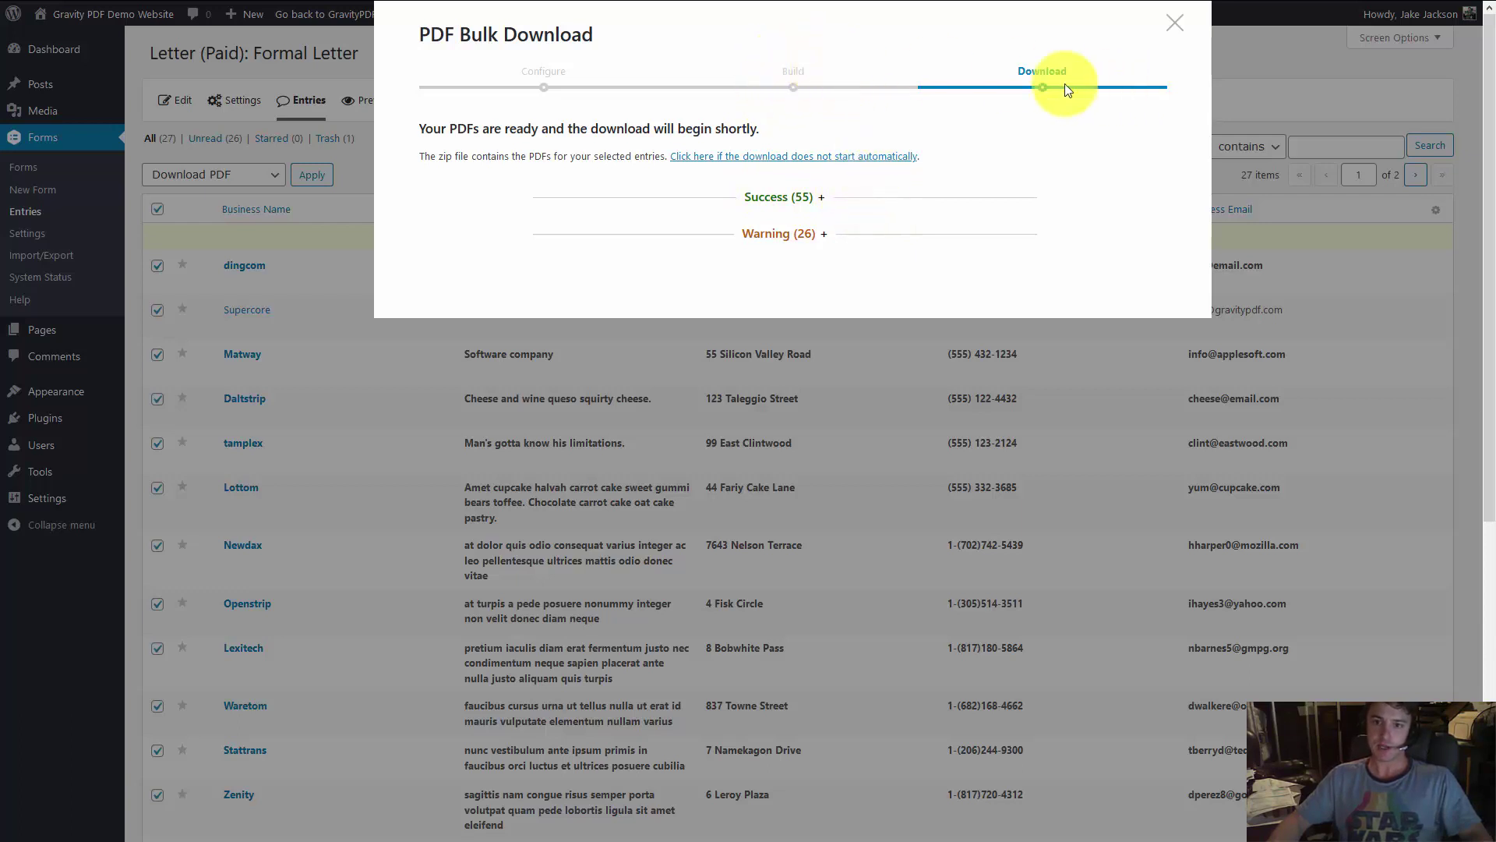
- Glance at the Success log of generated letters, then collapse it
left_click(756, 199)
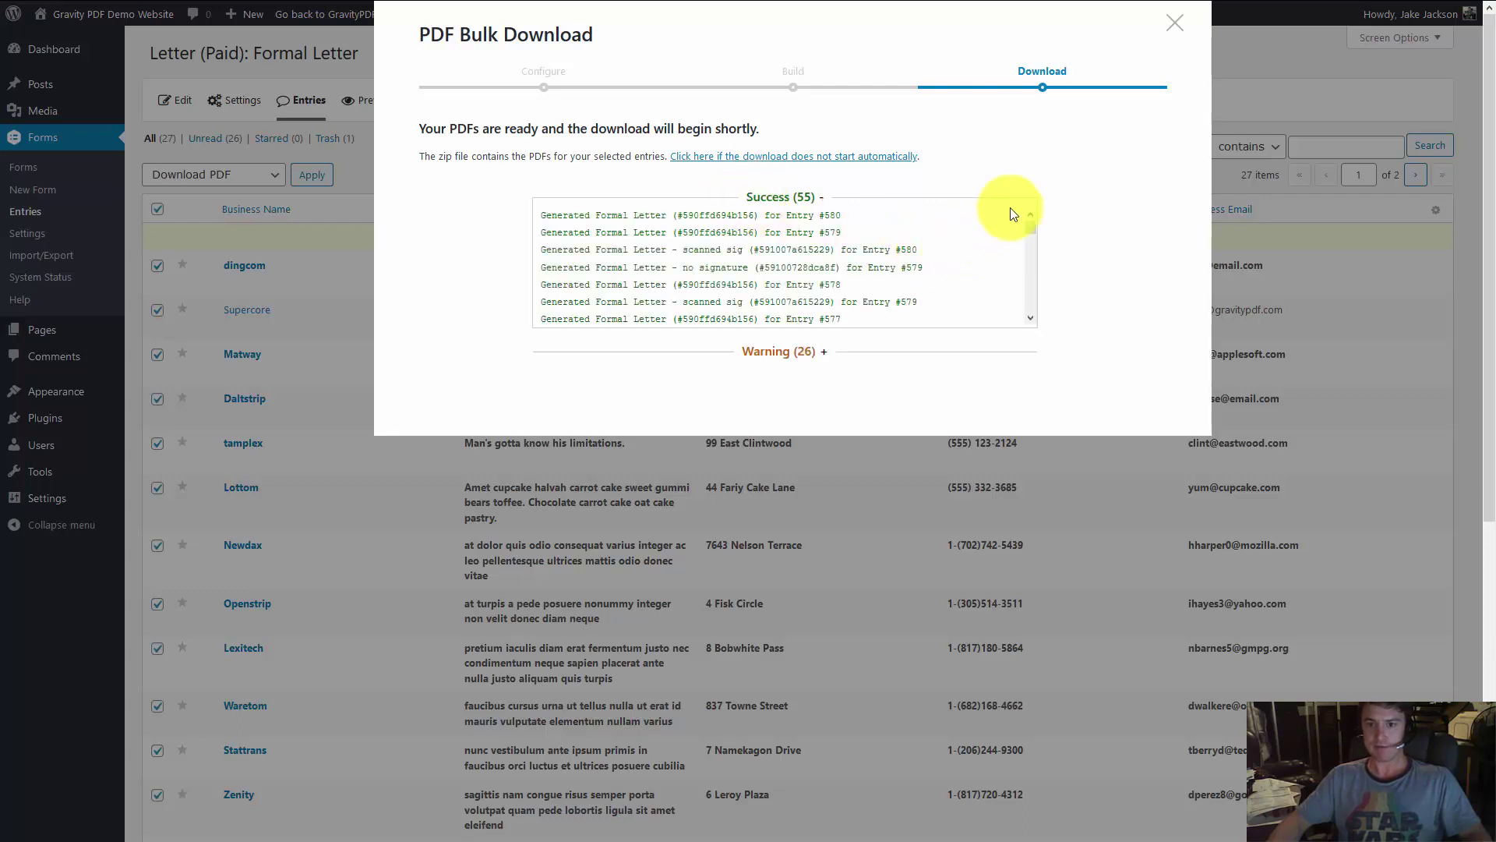
left_click_drag(1032, 228, 1061, 324)
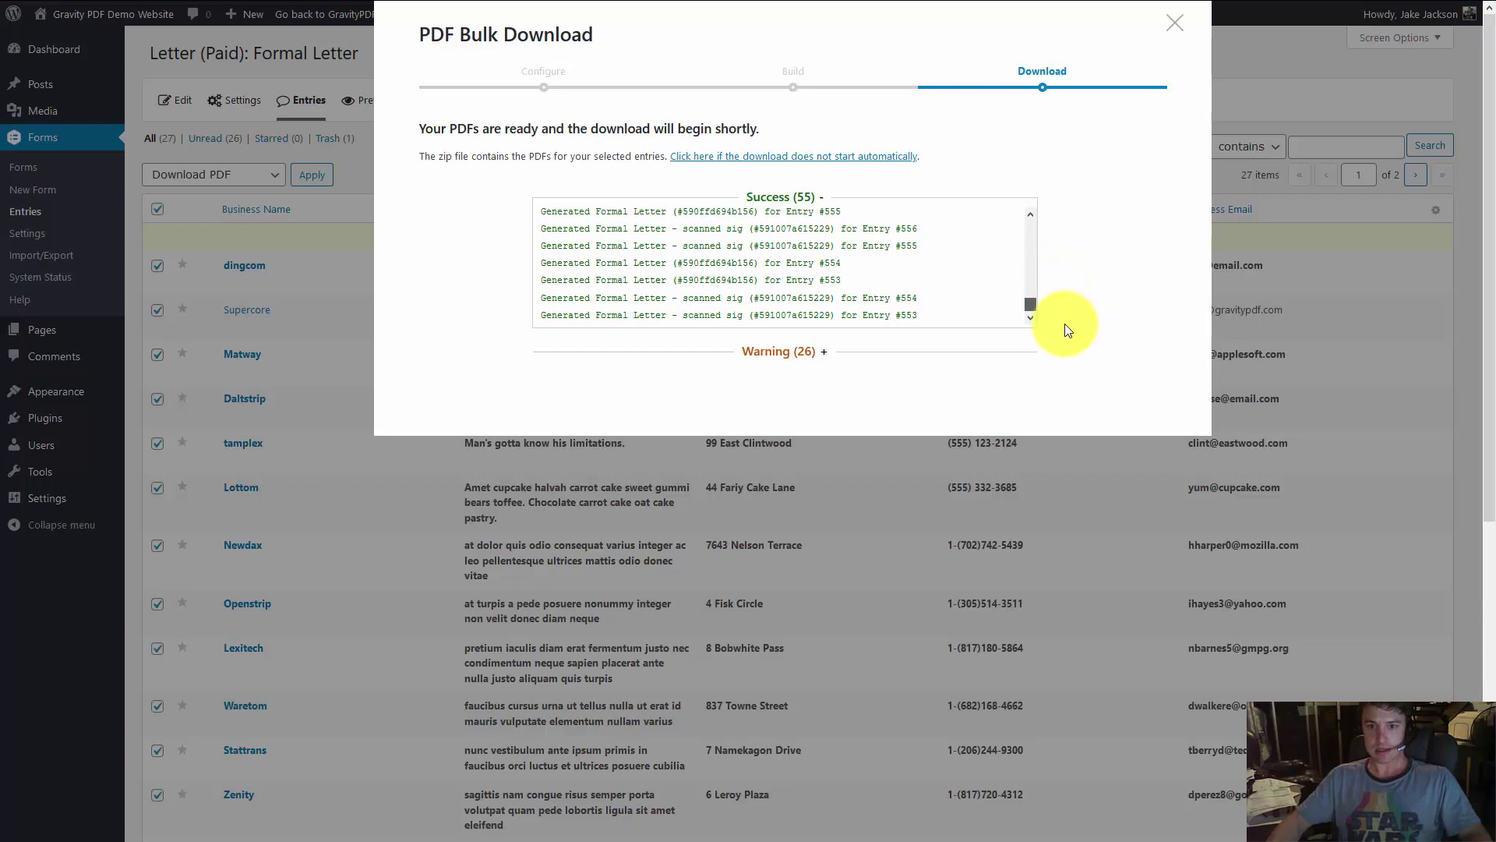
left_click(790, 201)
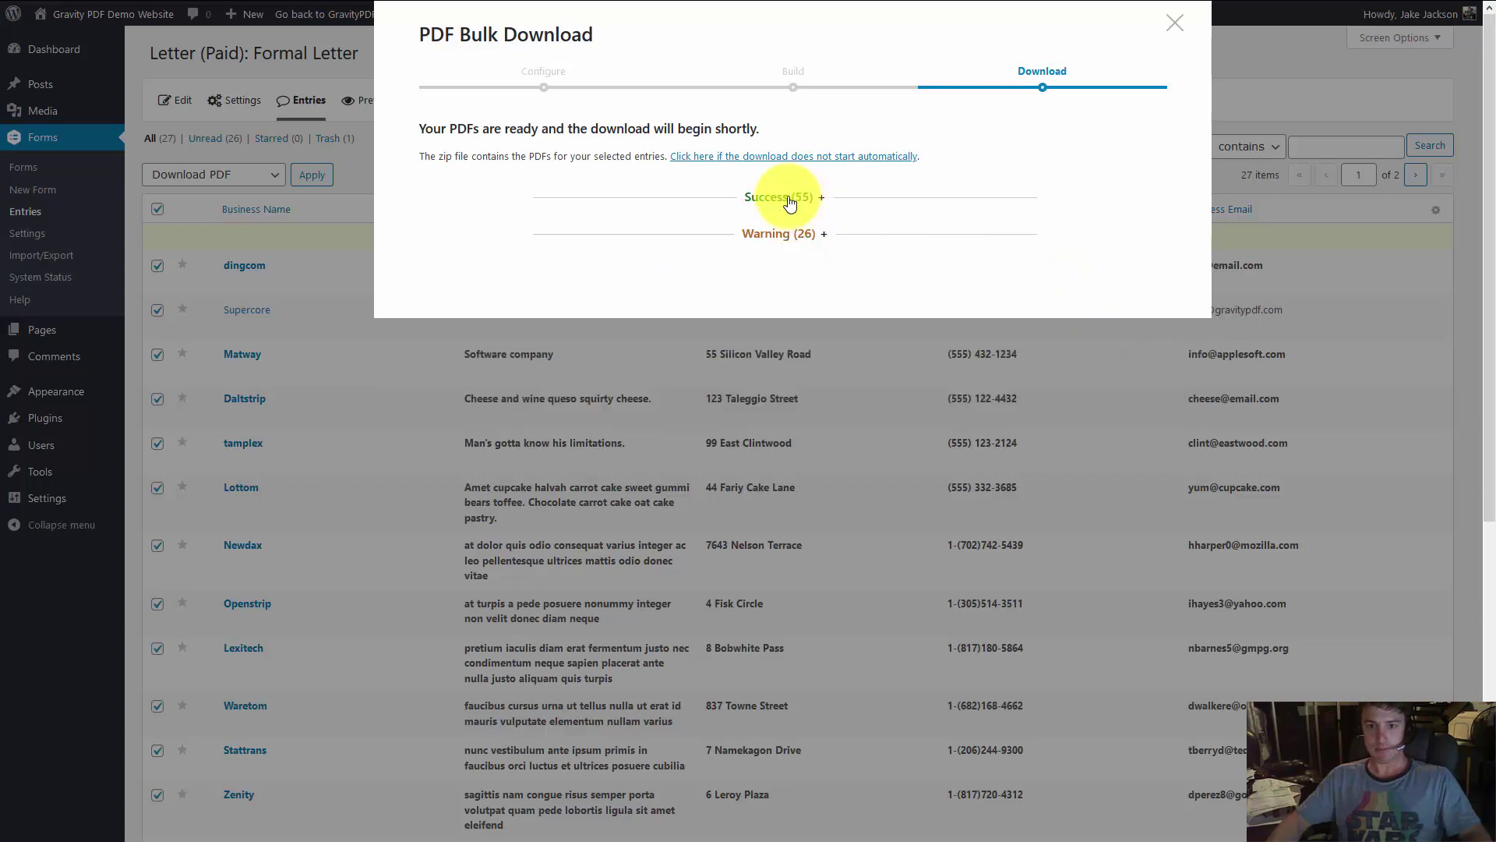
- Review the Warning log of skipped 'Formal Letter - no signature' PDFs, ending at its top
left_click(810, 238)
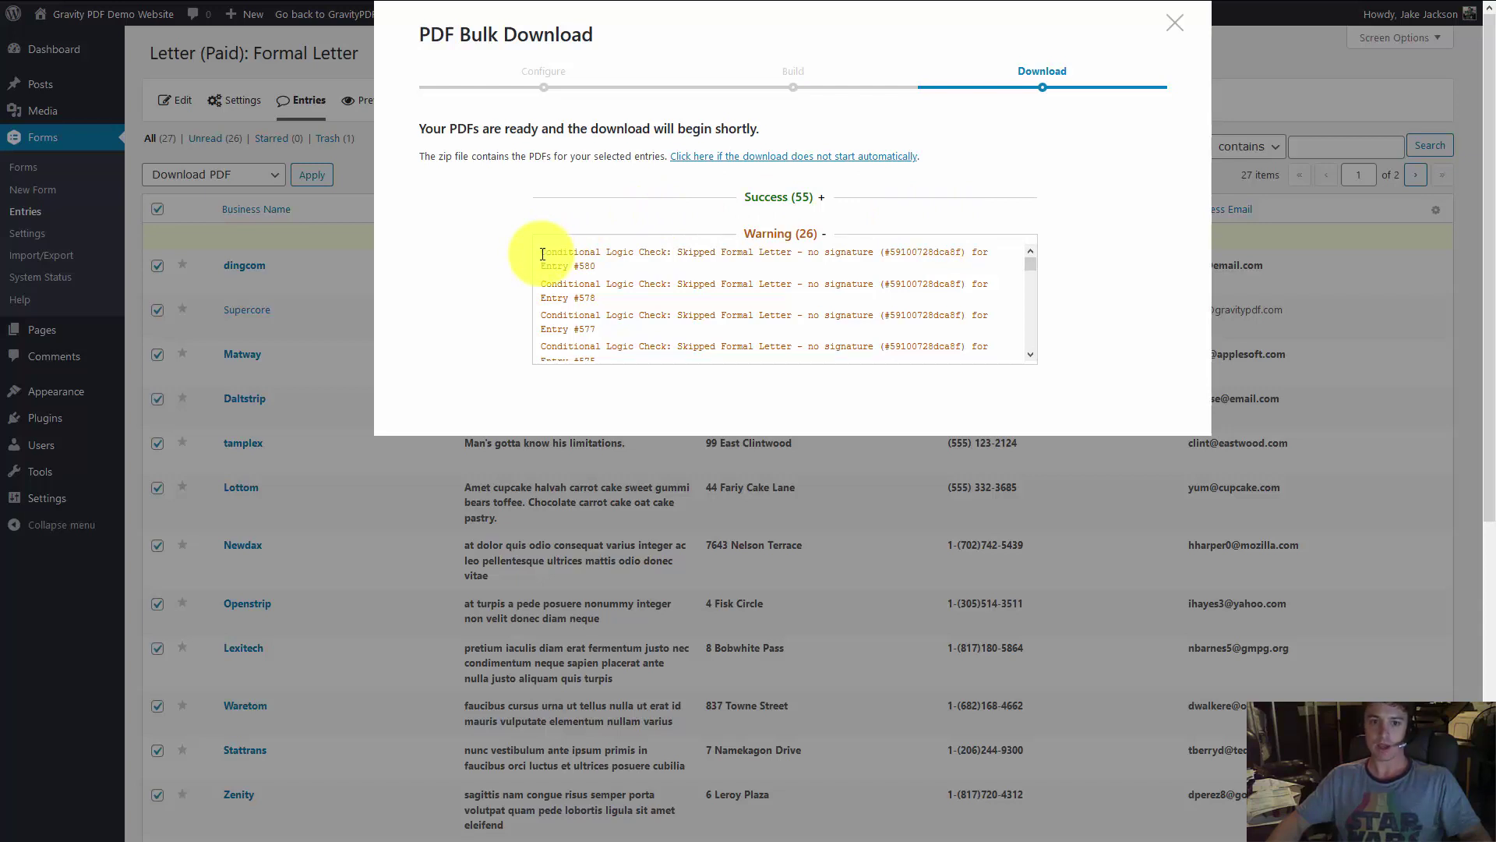
left_click_drag(543, 254, 878, 248)
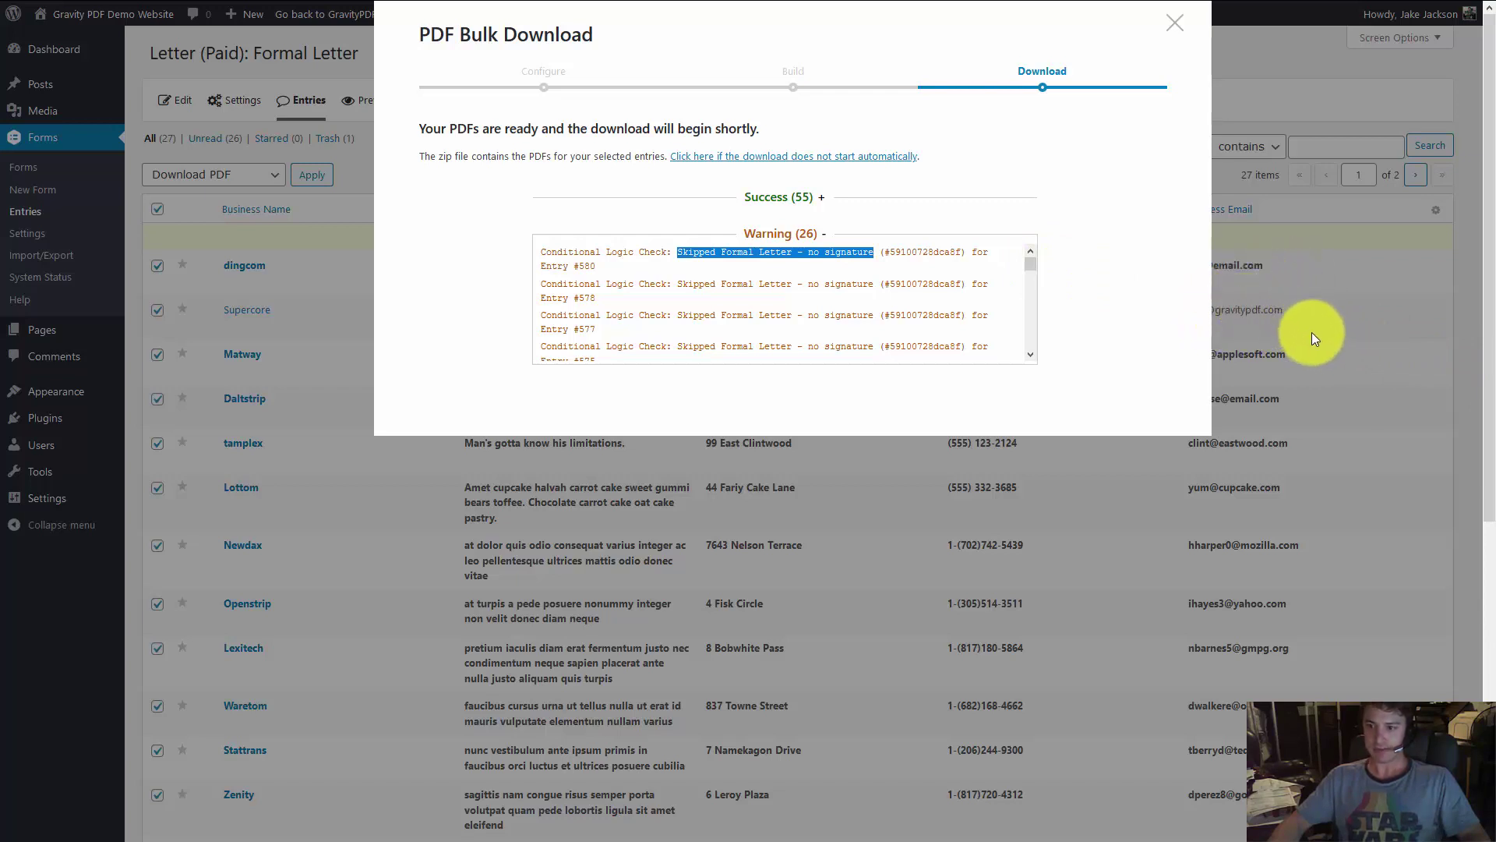
scroll(1312, 339, "down", 2)
scroll(1312, 339, "down", 2)
scroll(1311, 337, "down", 1)
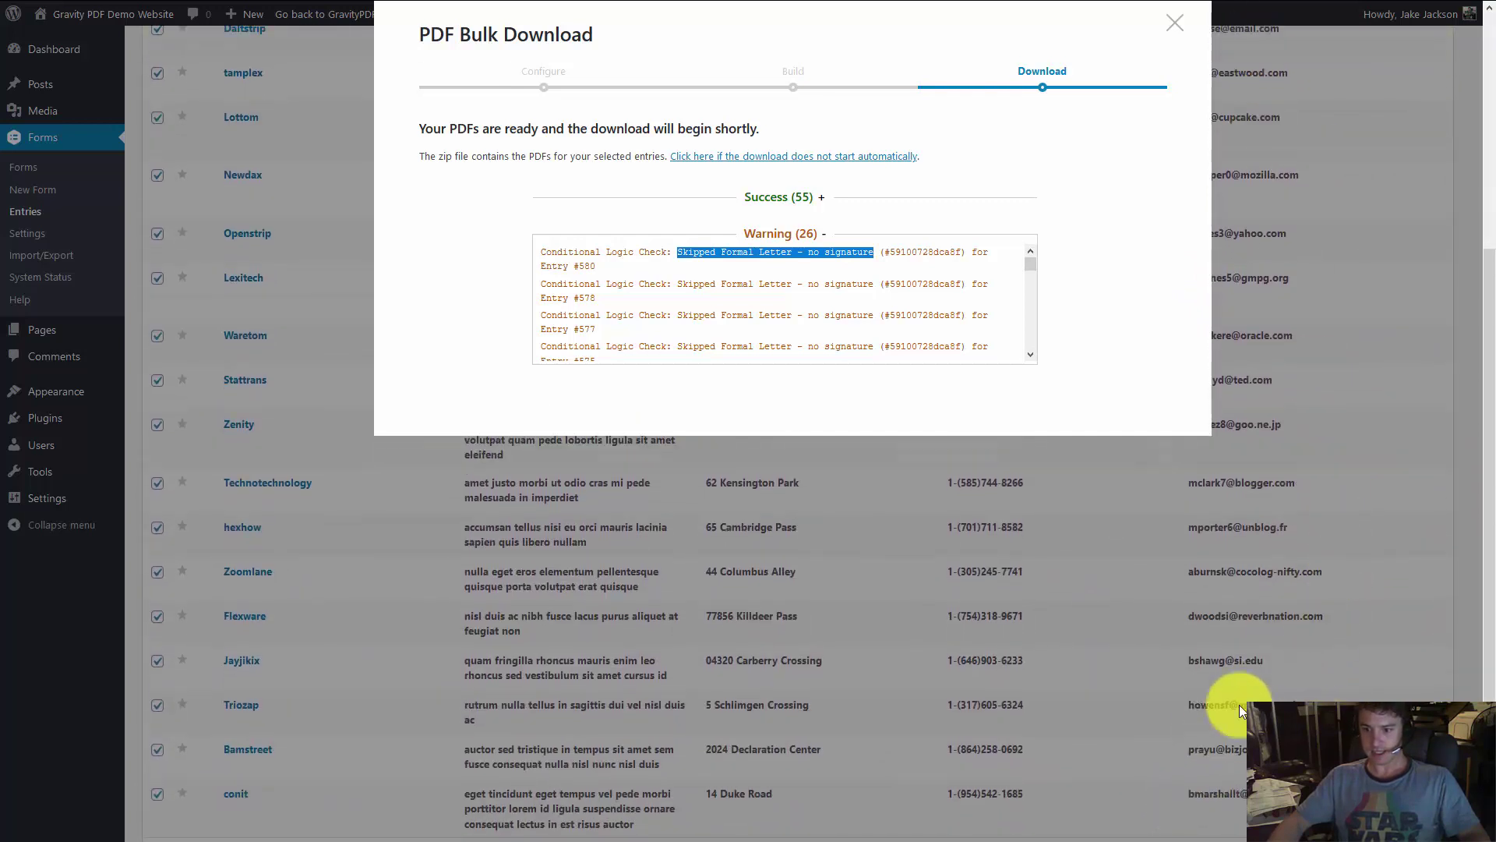
scroll(1239, 704, "up", 1)
scroll(1175, 681, "up", 2)
scroll(1275, 648, "up", 1)
scroll(1283, 613, "up", 1)
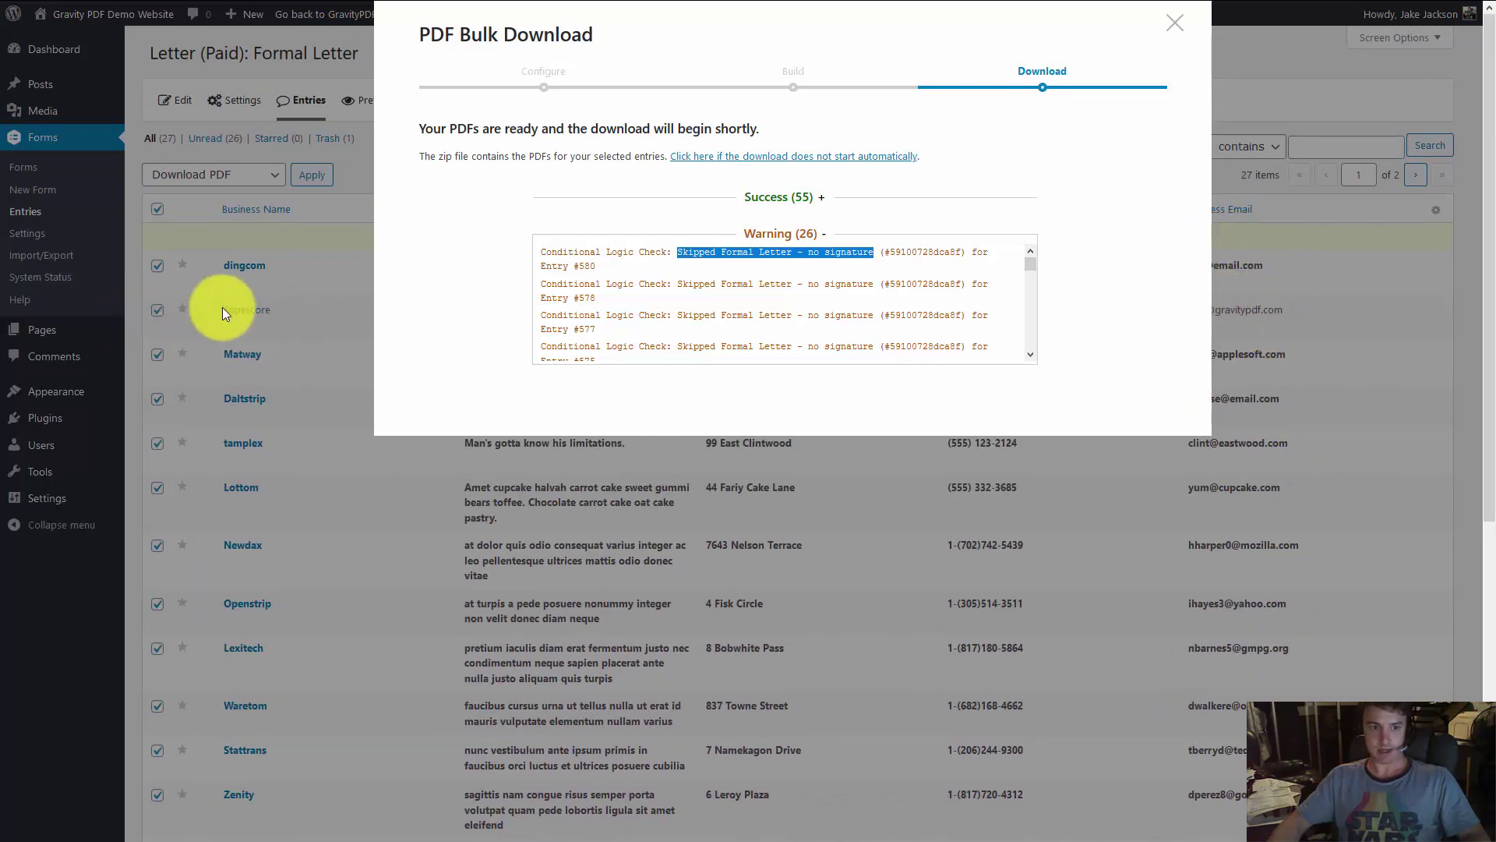
left_click_drag(1030, 267, 1046, 346)
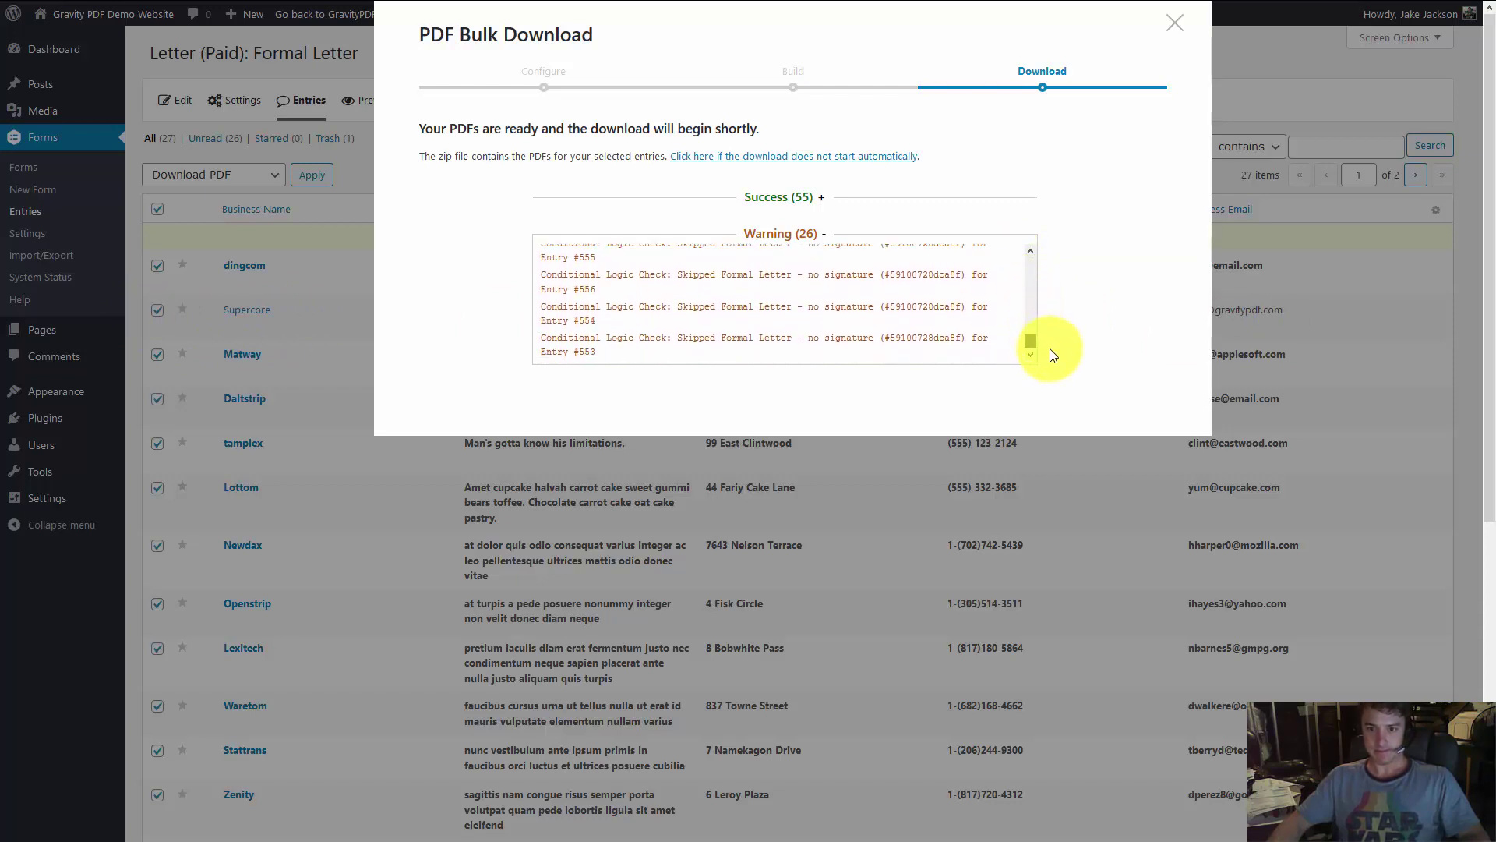
scroll(1052, 355, "up", 10)
left_click_drag(677, 252, 944, 248)
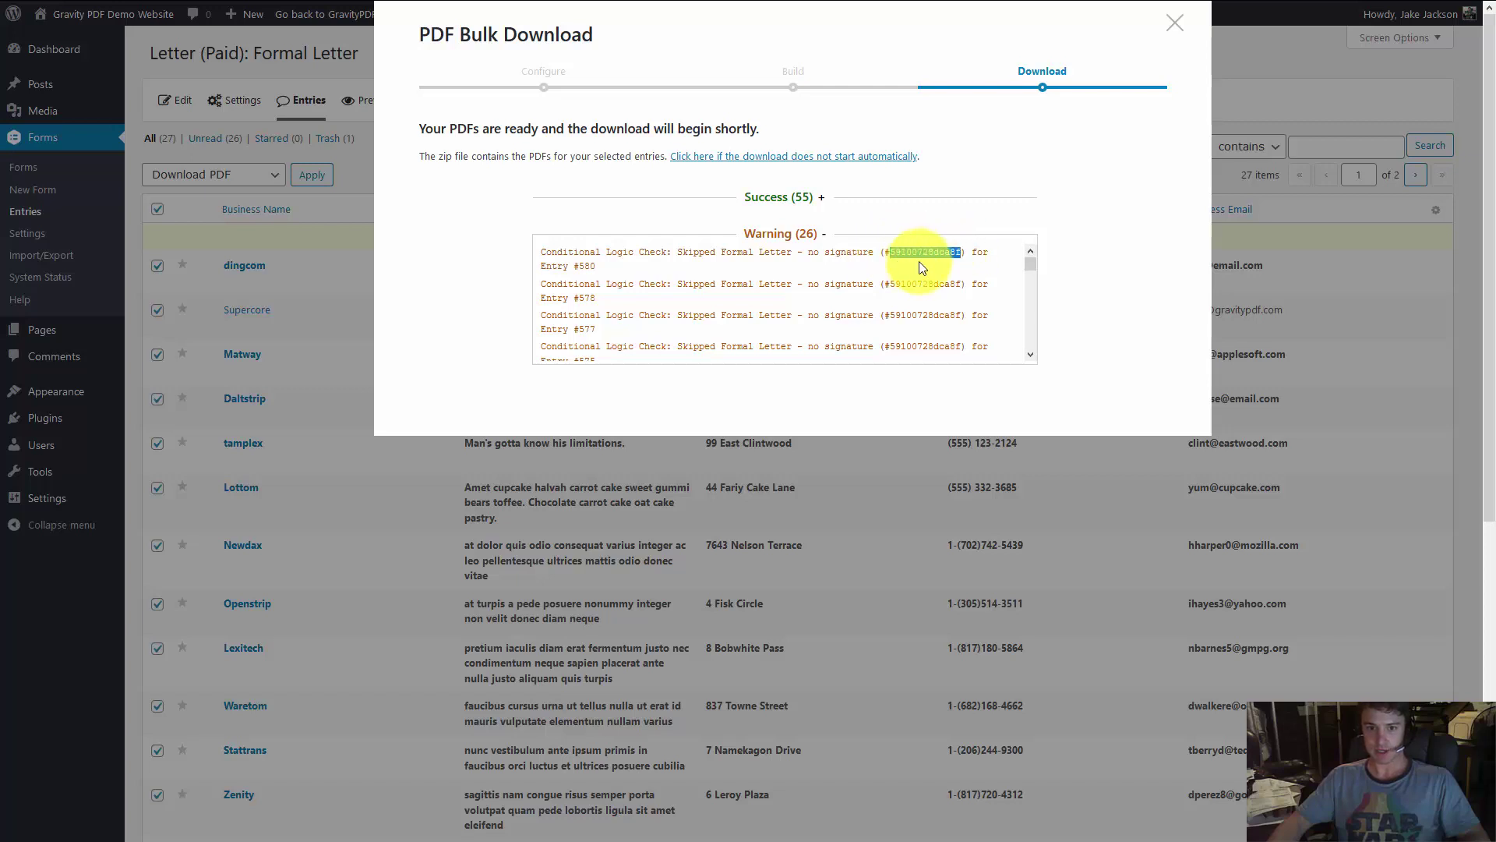
- Expand the Success (55) log and page-search for the no-signature template ID
left_click(815, 206)
key("ctrl+f")
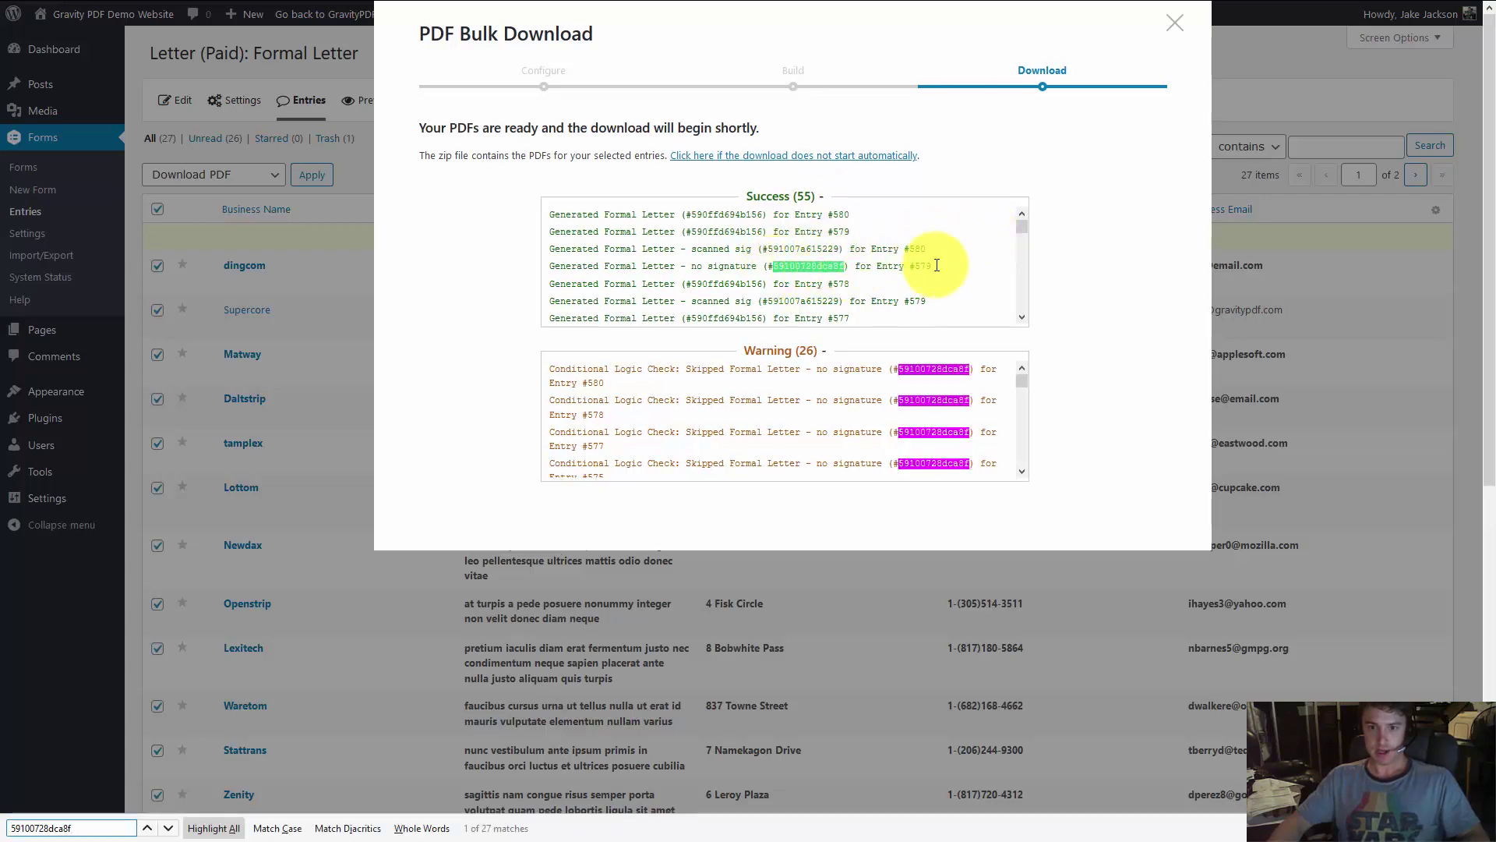
left_click_drag(942, 268, 576, 267)
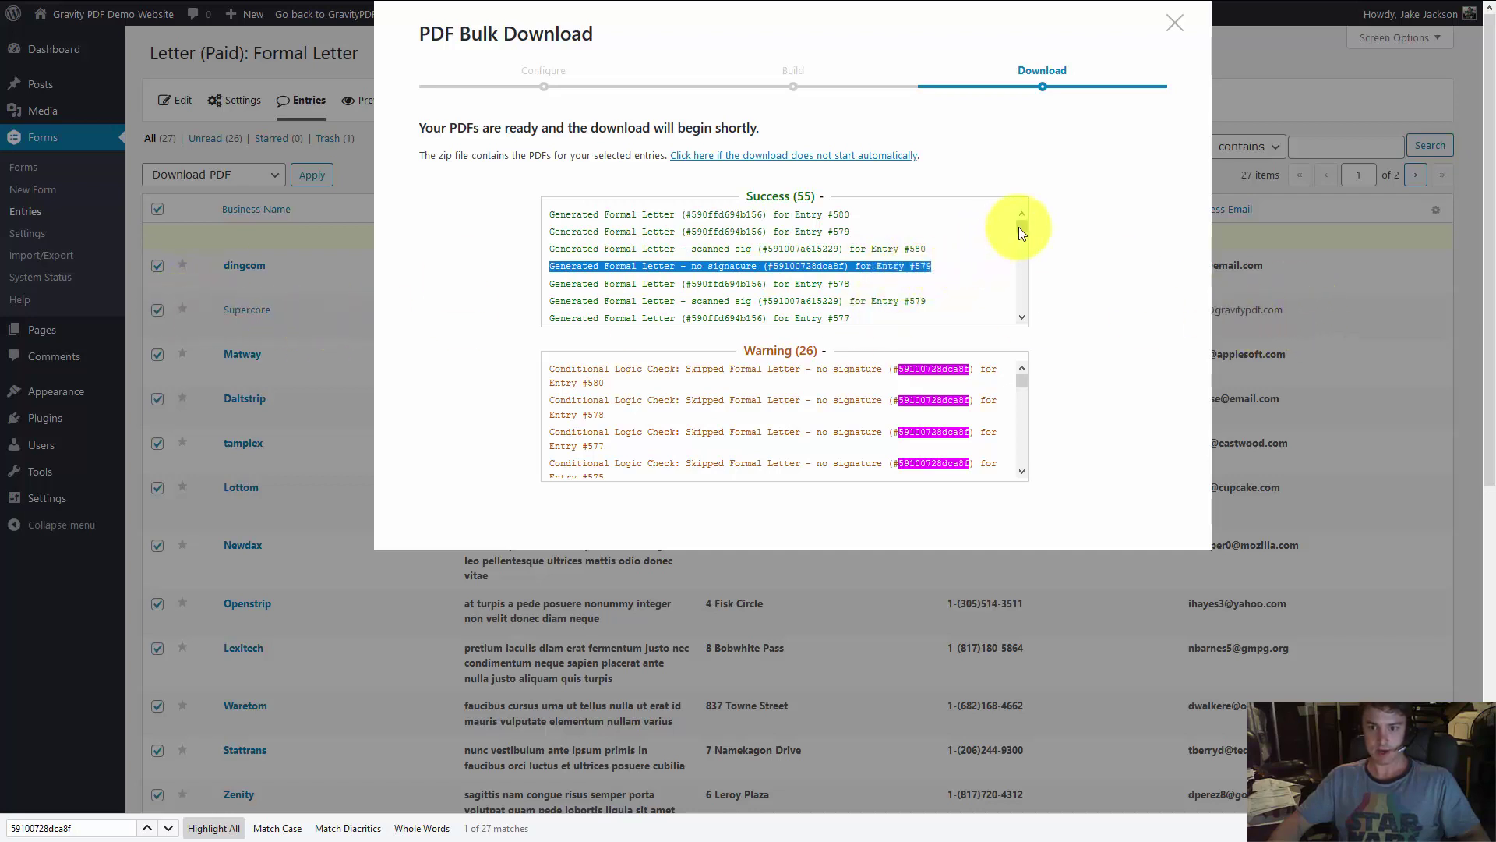
mouse_move(1021, 227)
left_mouse_down()
mouse_move(1036, 308)
mouse_move(1037, 231)
left_mouse_up()
left_click(986, 269)
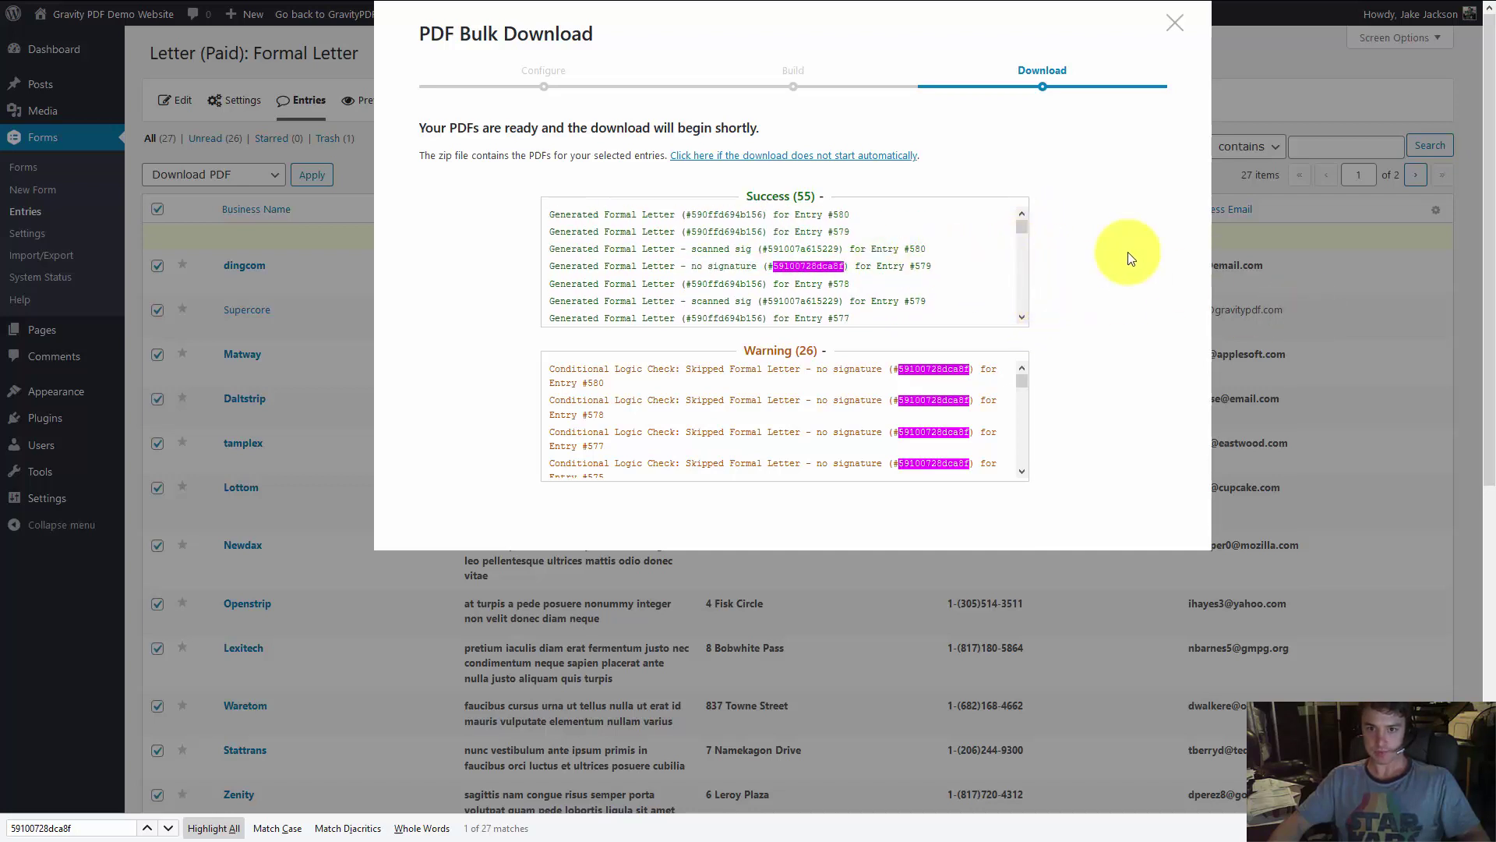
- Inspect the Warning log's Conditional Logic Check messages and template ID against the successes
left_click(816, 357)
left_click(816, 358)
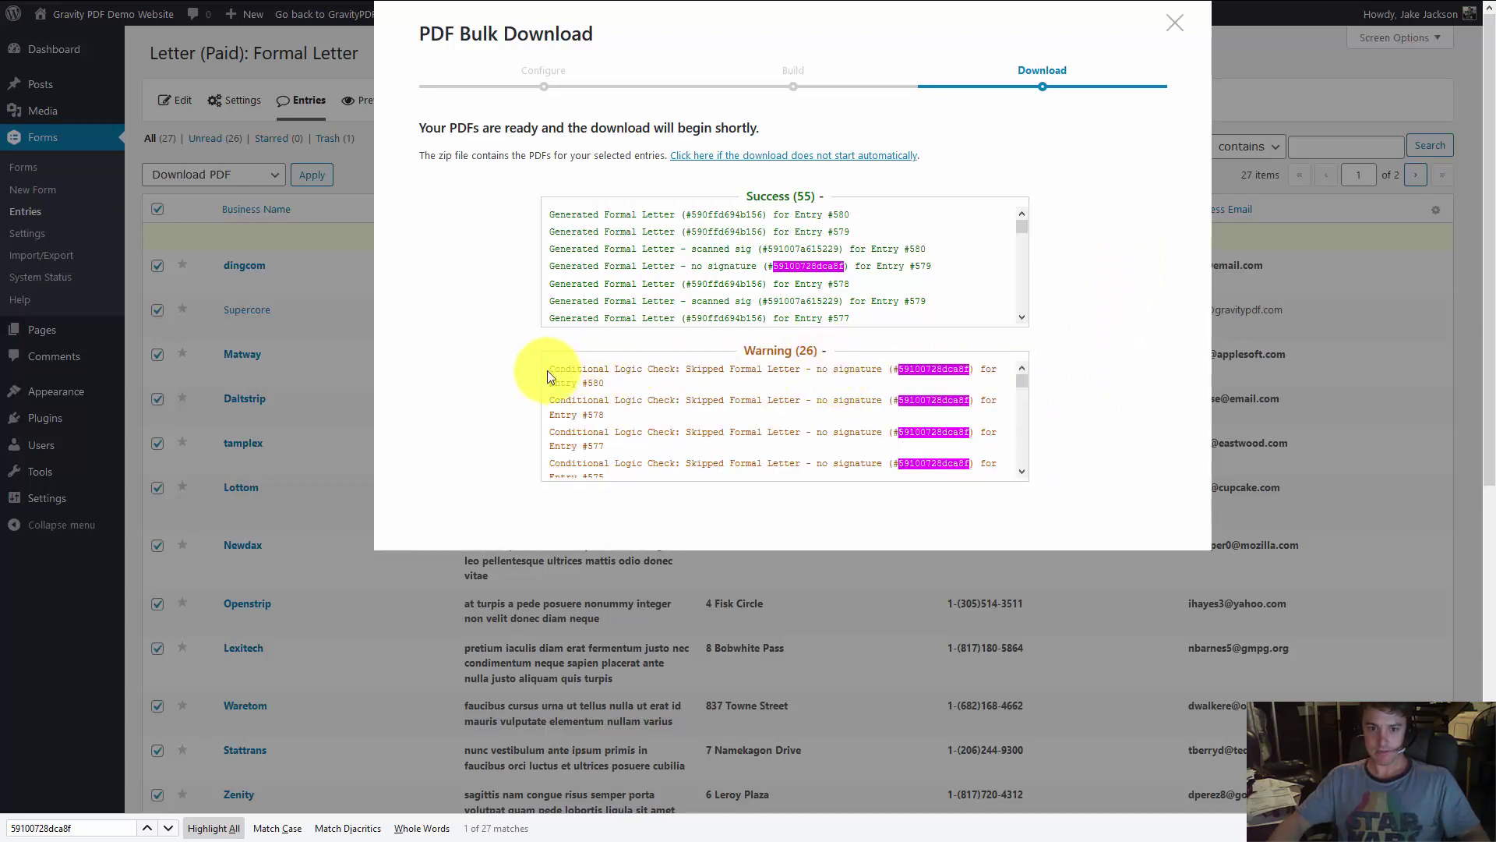
left_click_drag(548, 369, 686, 368)
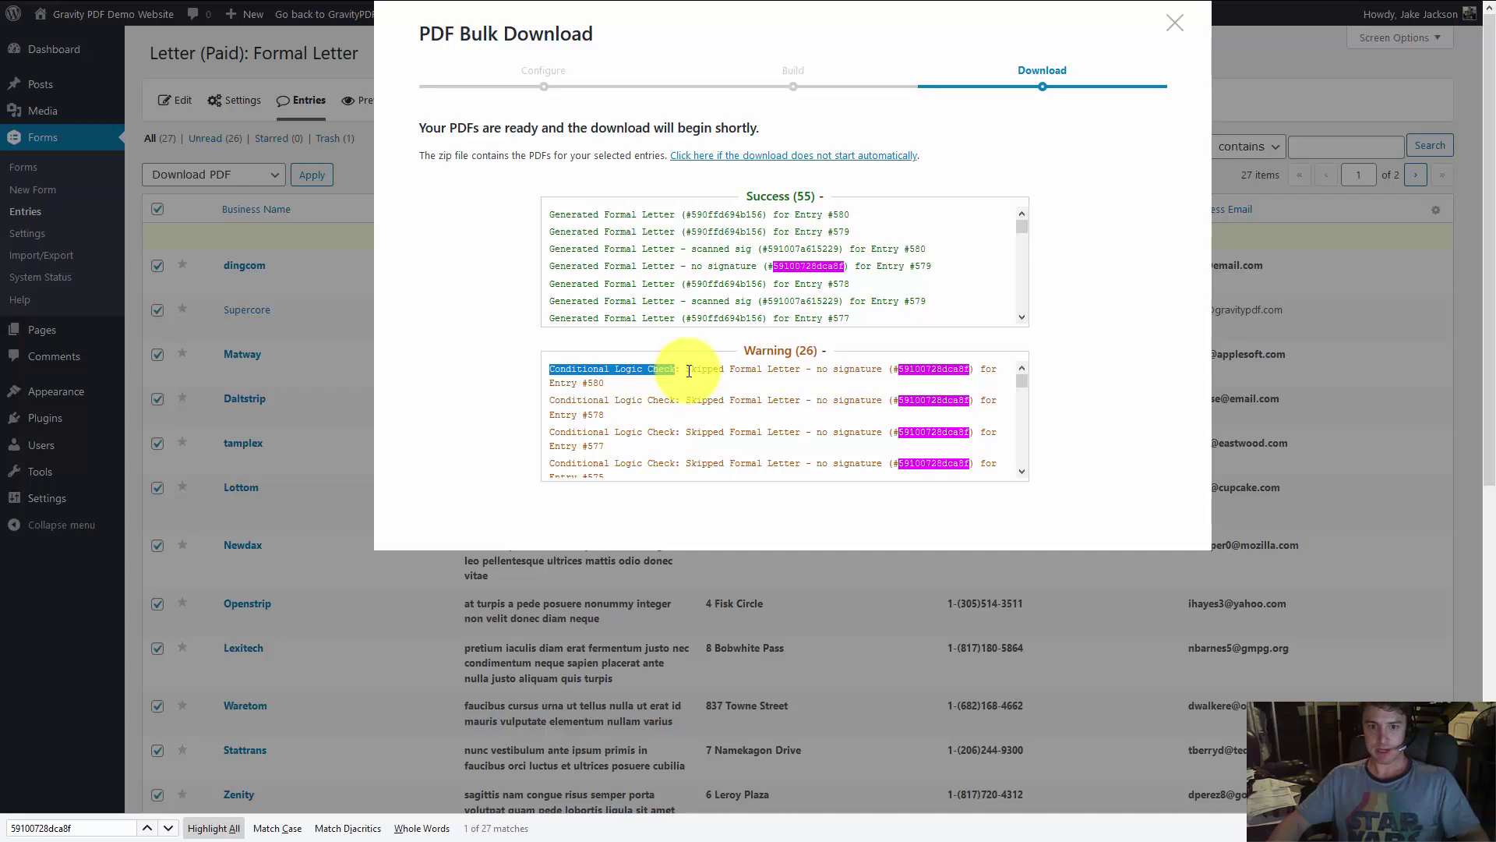
left_click(782, 355)
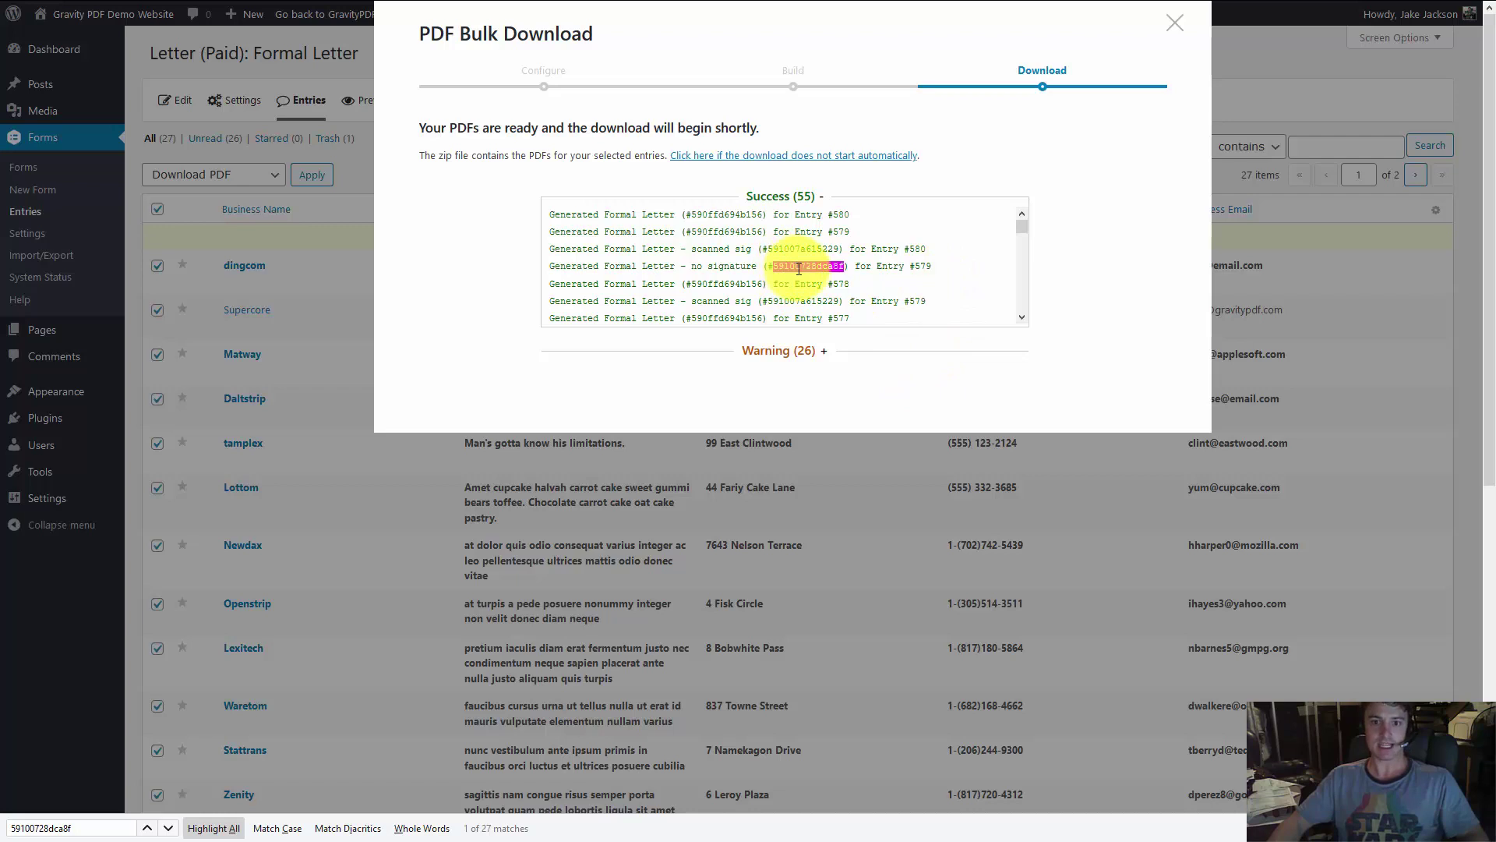
left_click(792, 353)
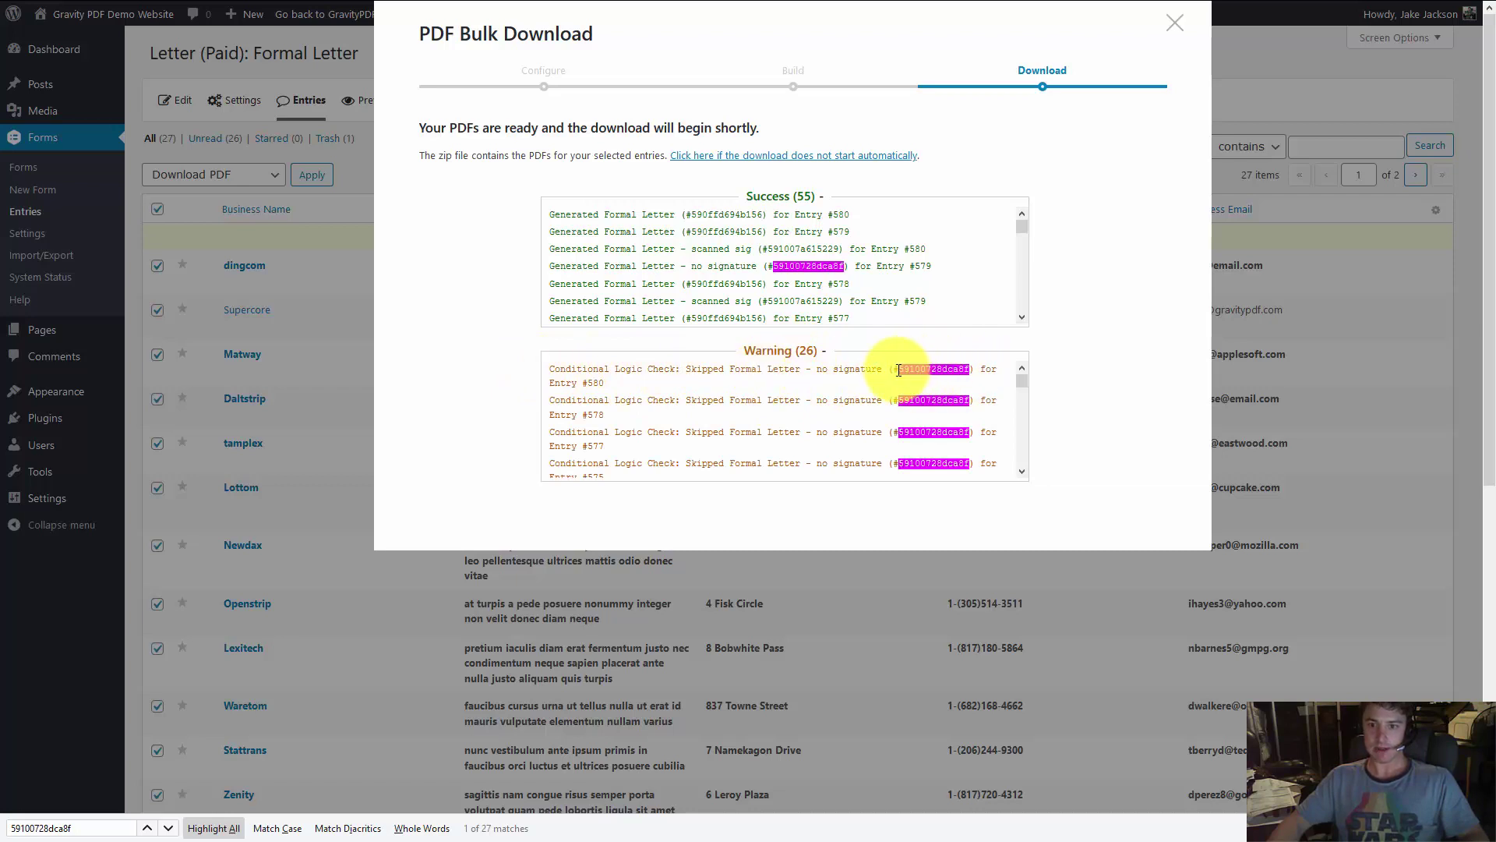
left_click_drag(901, 370, 971, 372)
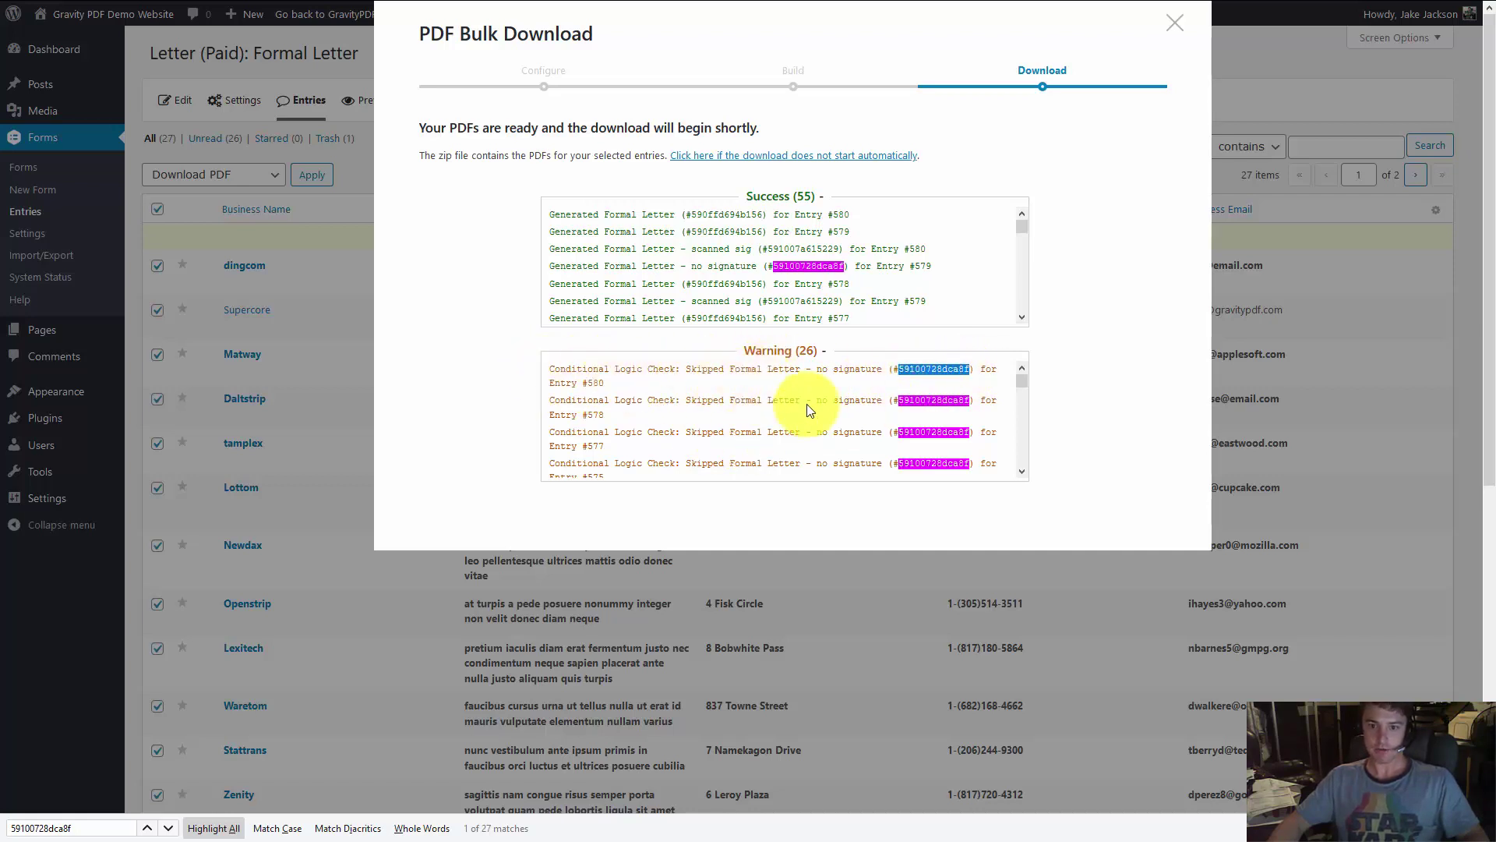
scroll(654, 413, "down", 1)
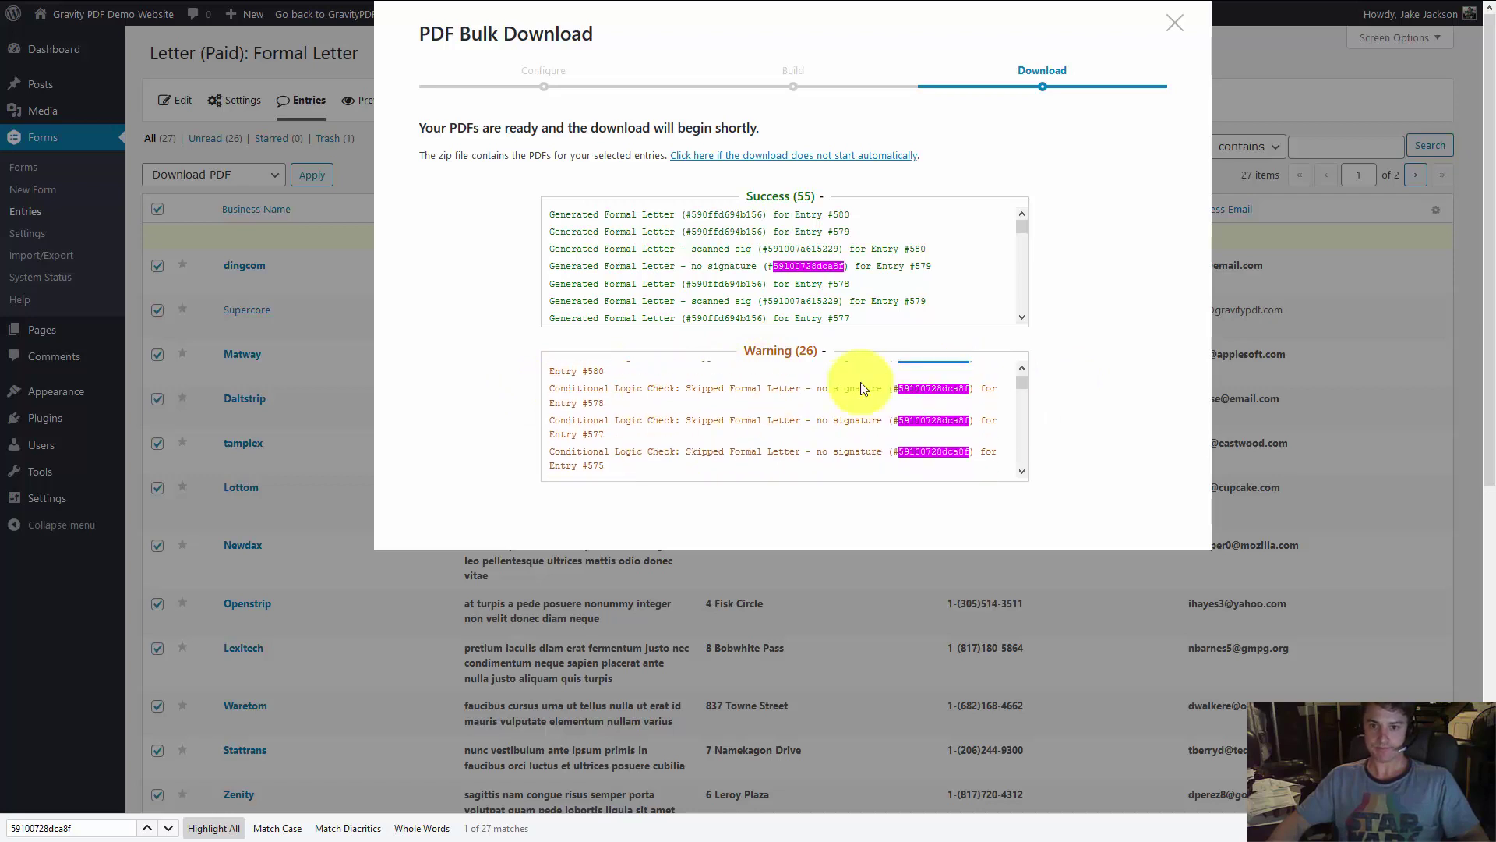
scroll(862, 387, "up", 1)
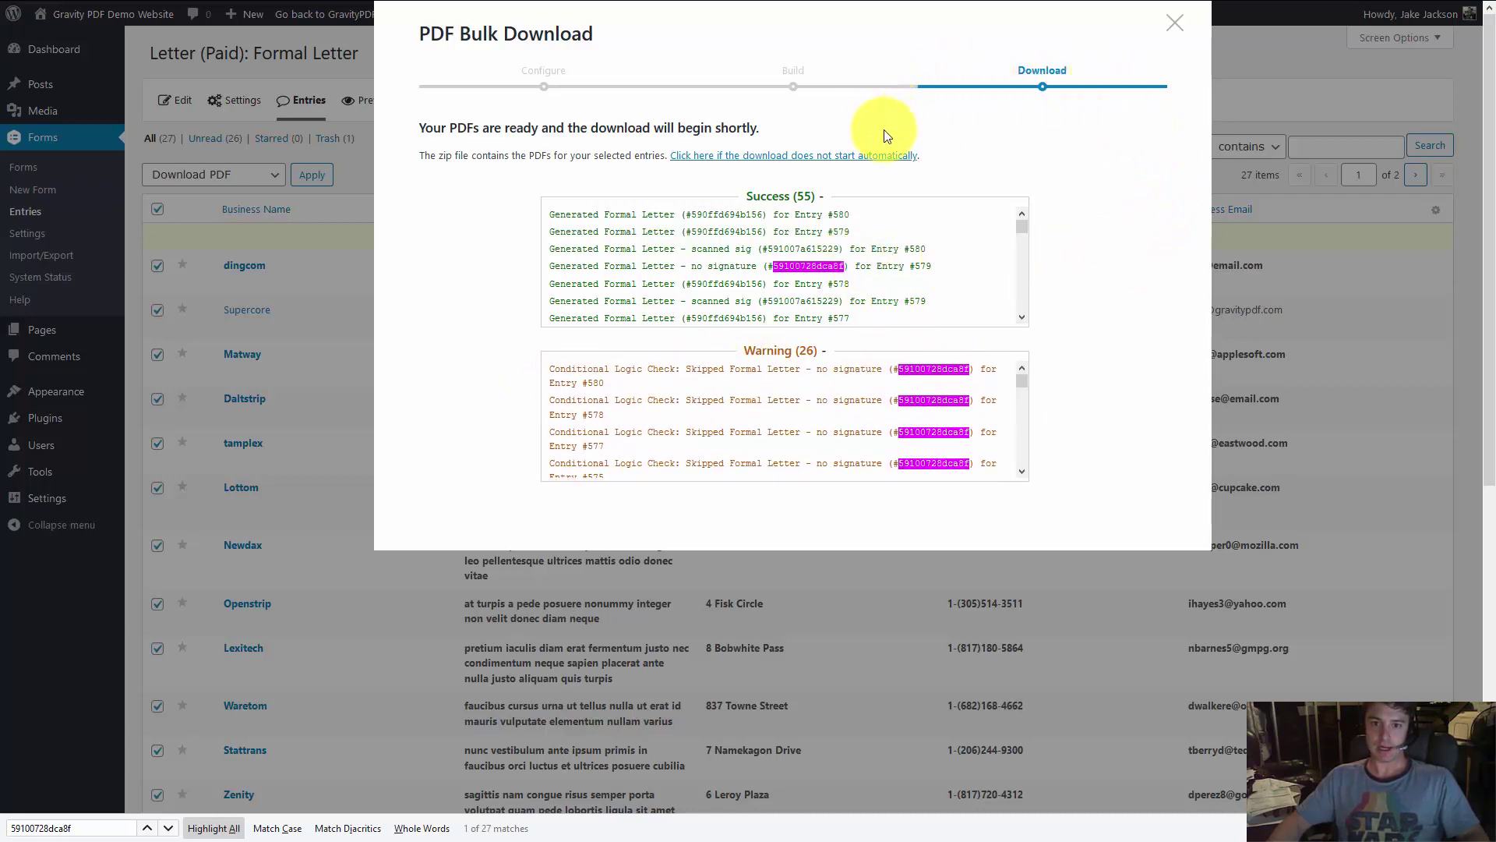
- Download archive-6.zip manually, open it in WinRAR, and browse to 2016/580's Formal Letter PDF
left_click(738, 166)
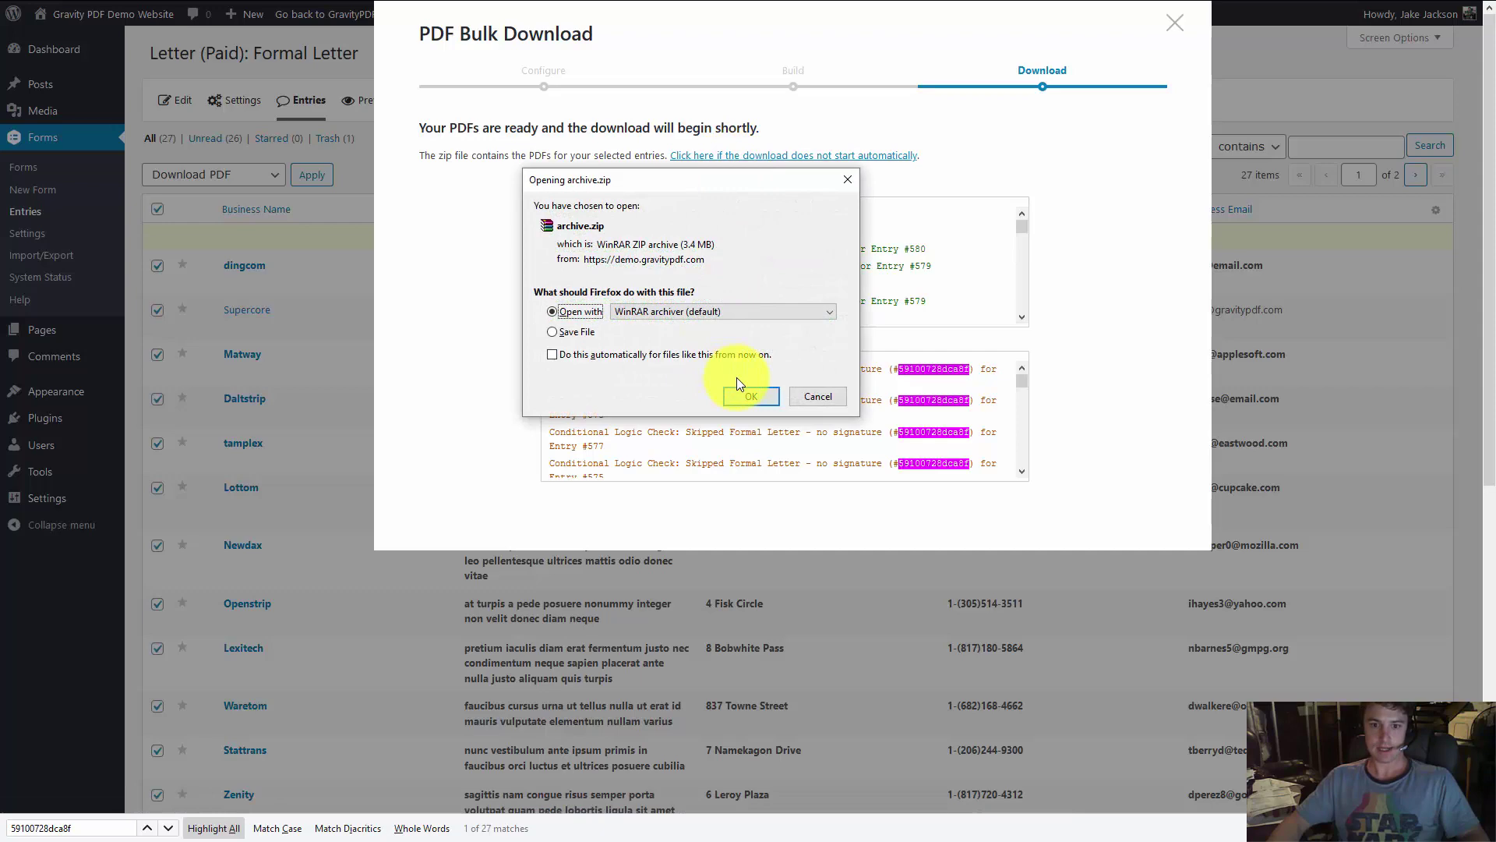
left_click(751, 396)
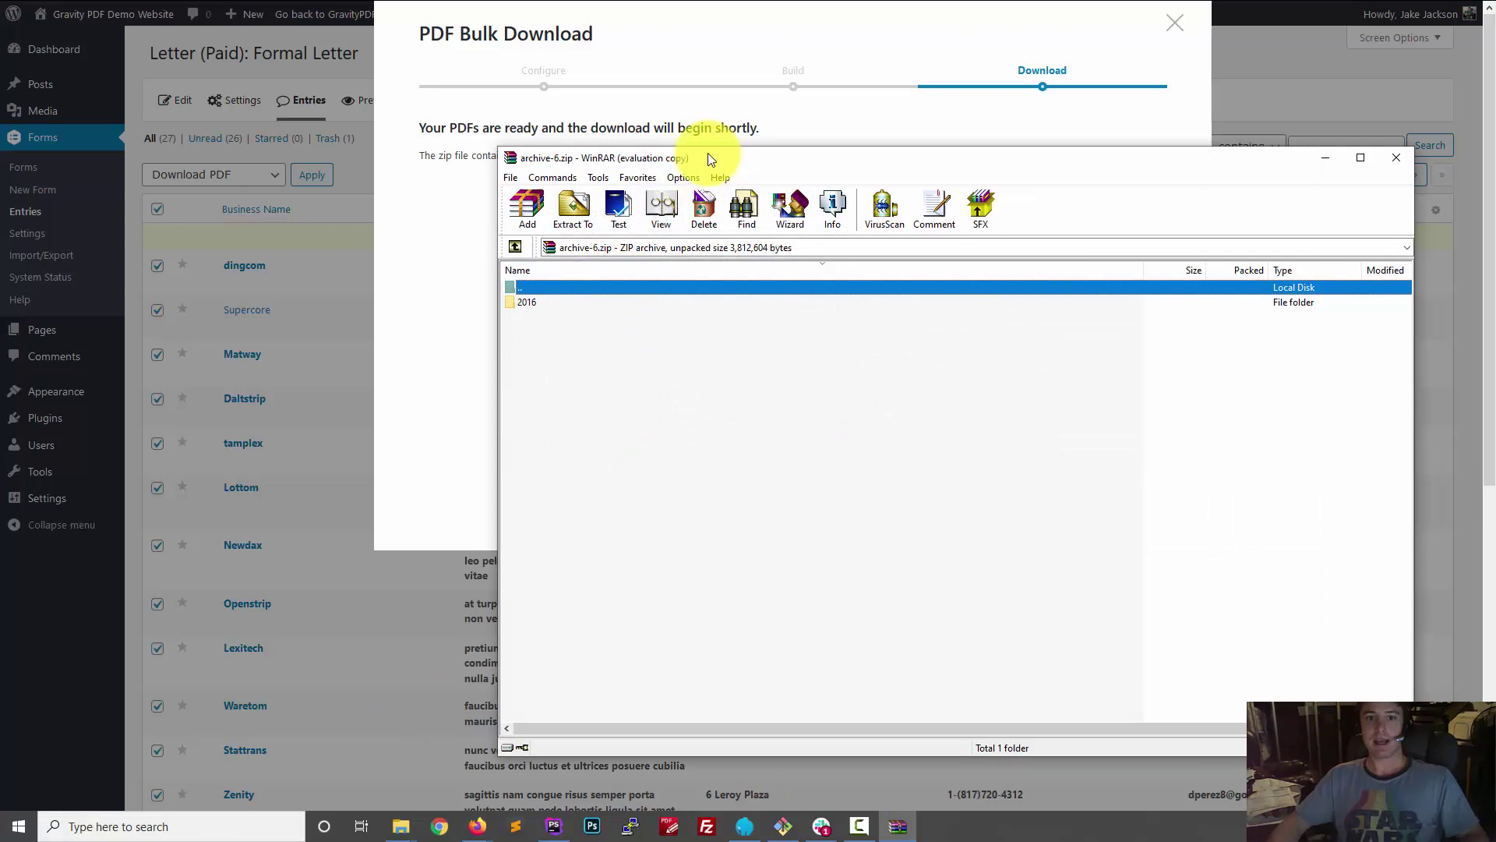
left_click(1041, 460)
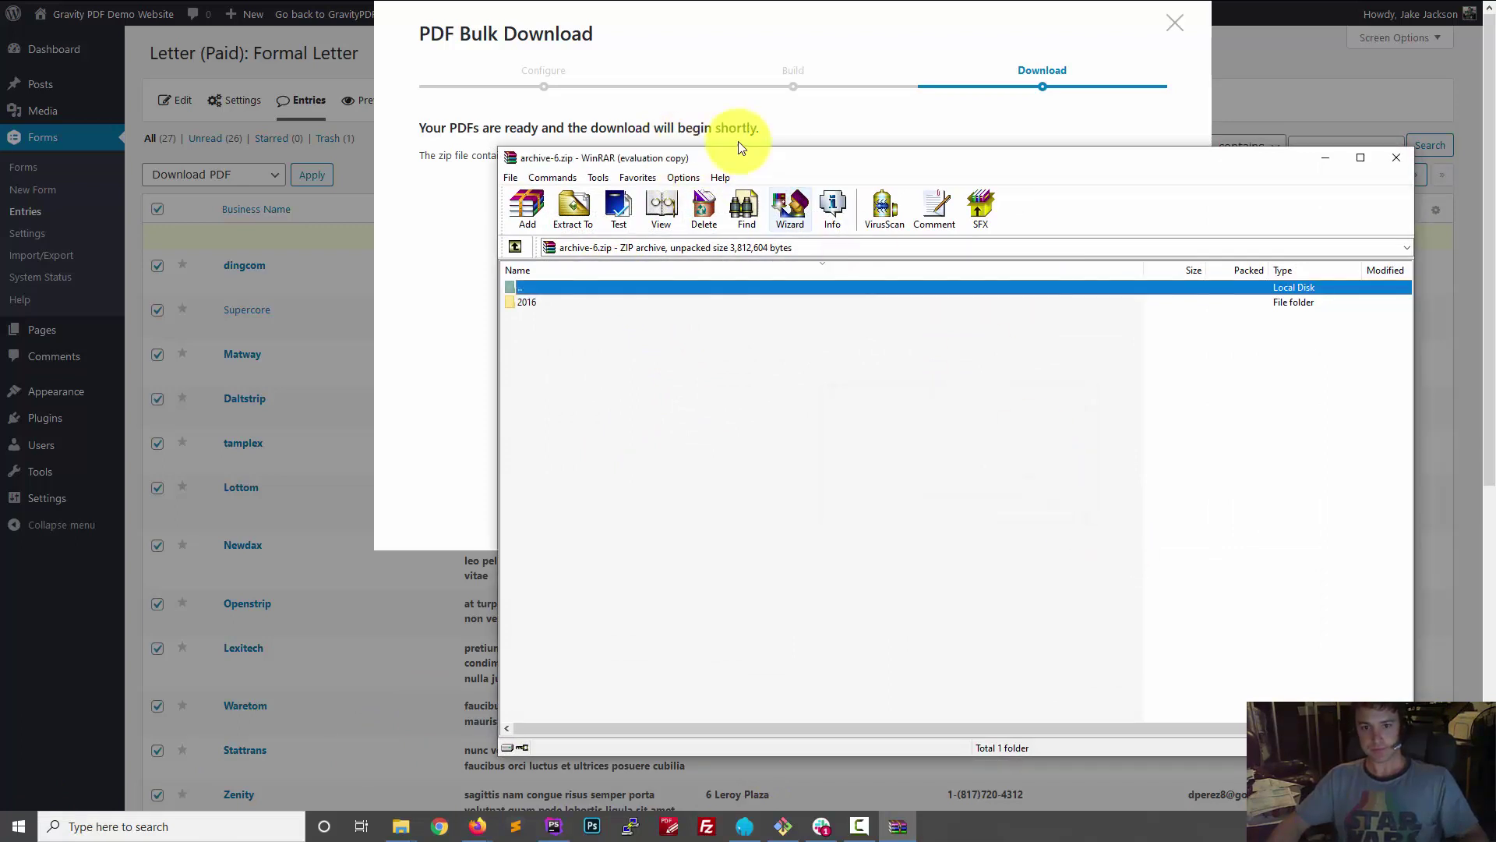
left_click_drag(737, 158, 700, 172)
double_click(478, 317)
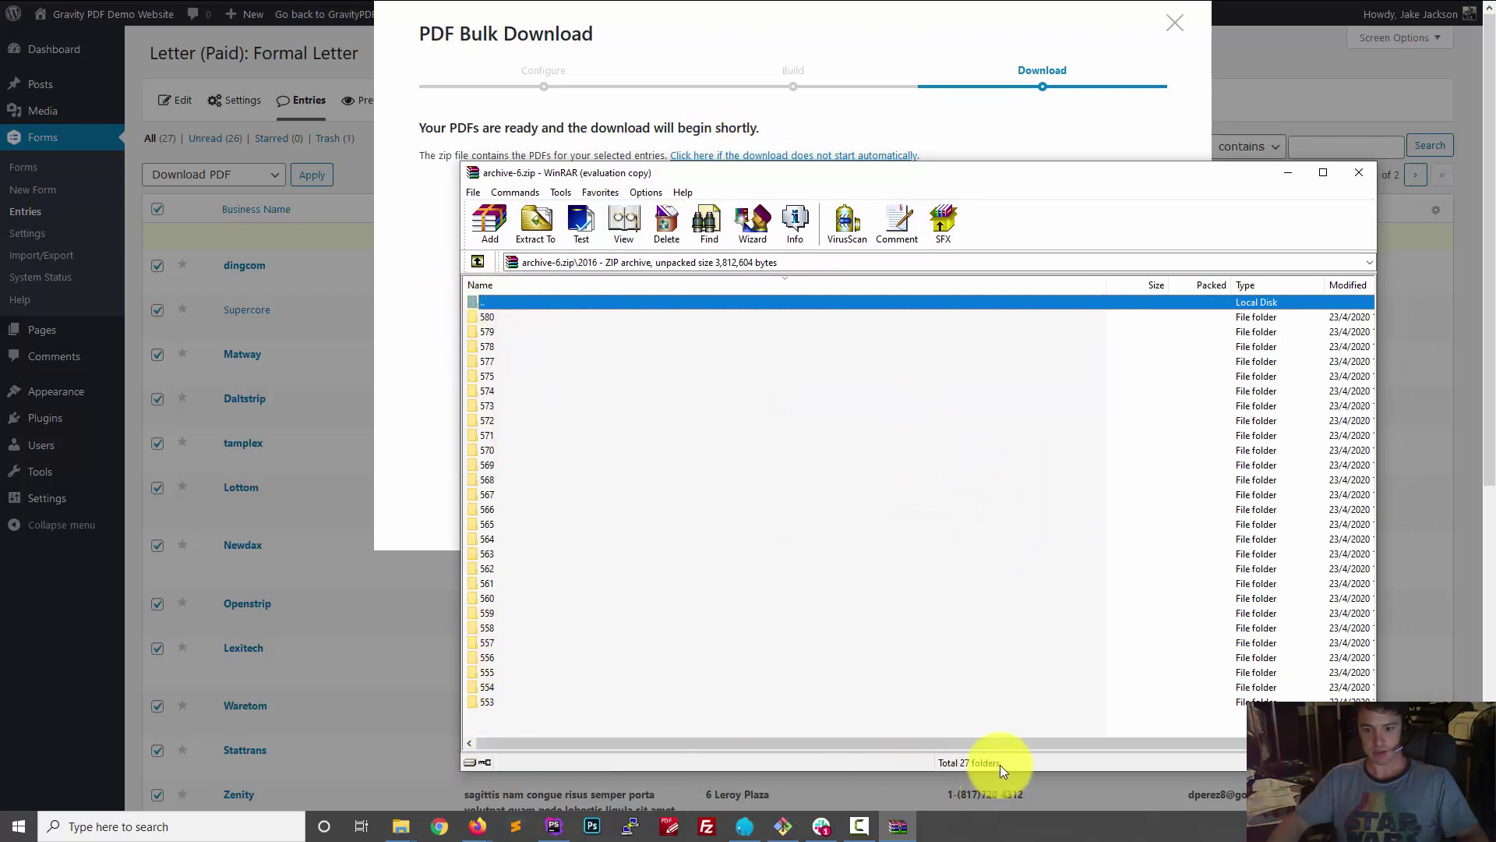
double_click(485, 317)
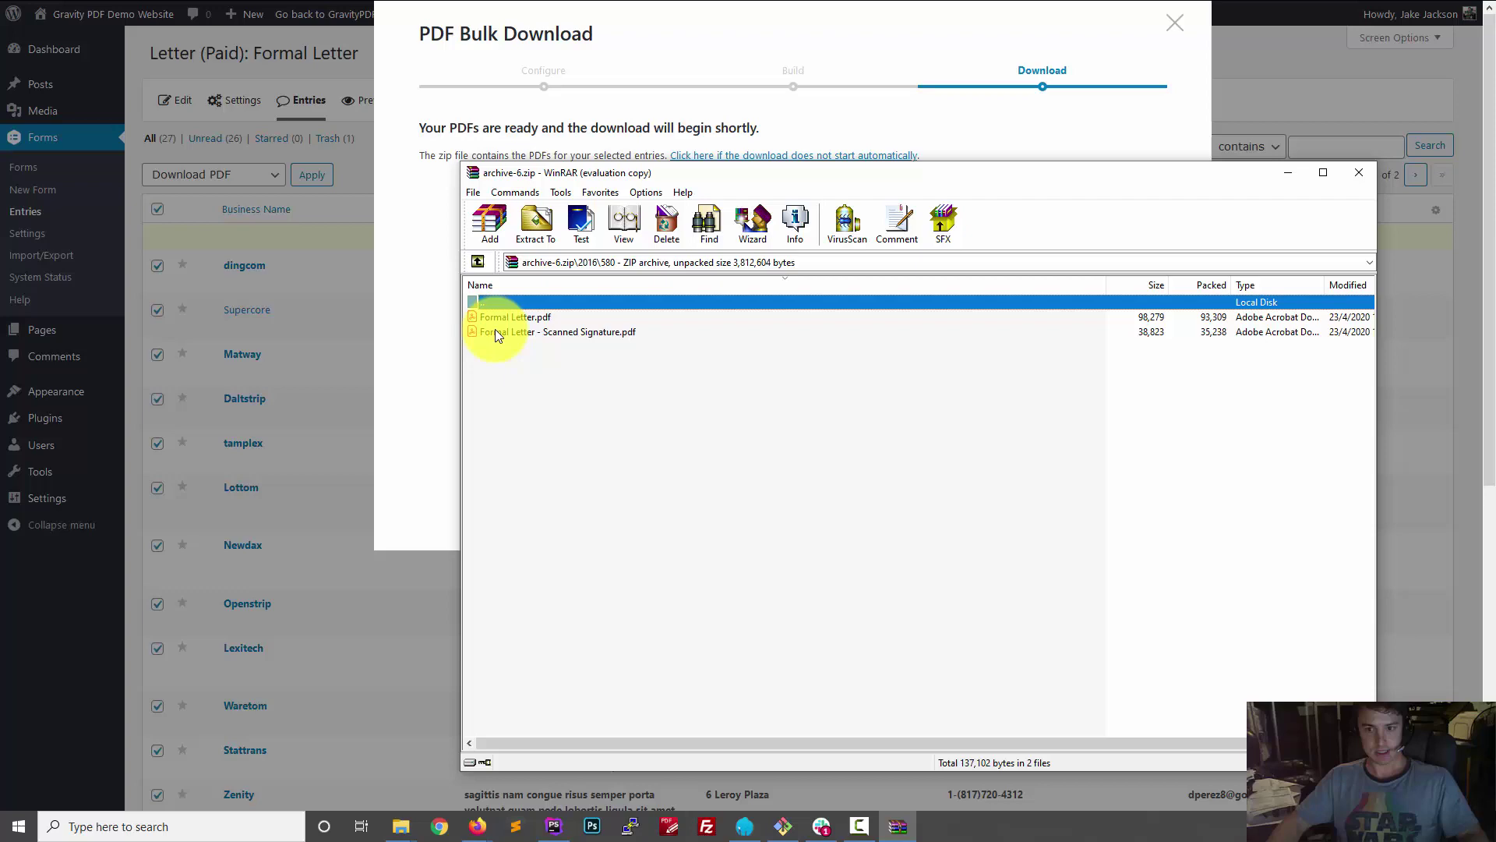
left_click(545, 320)
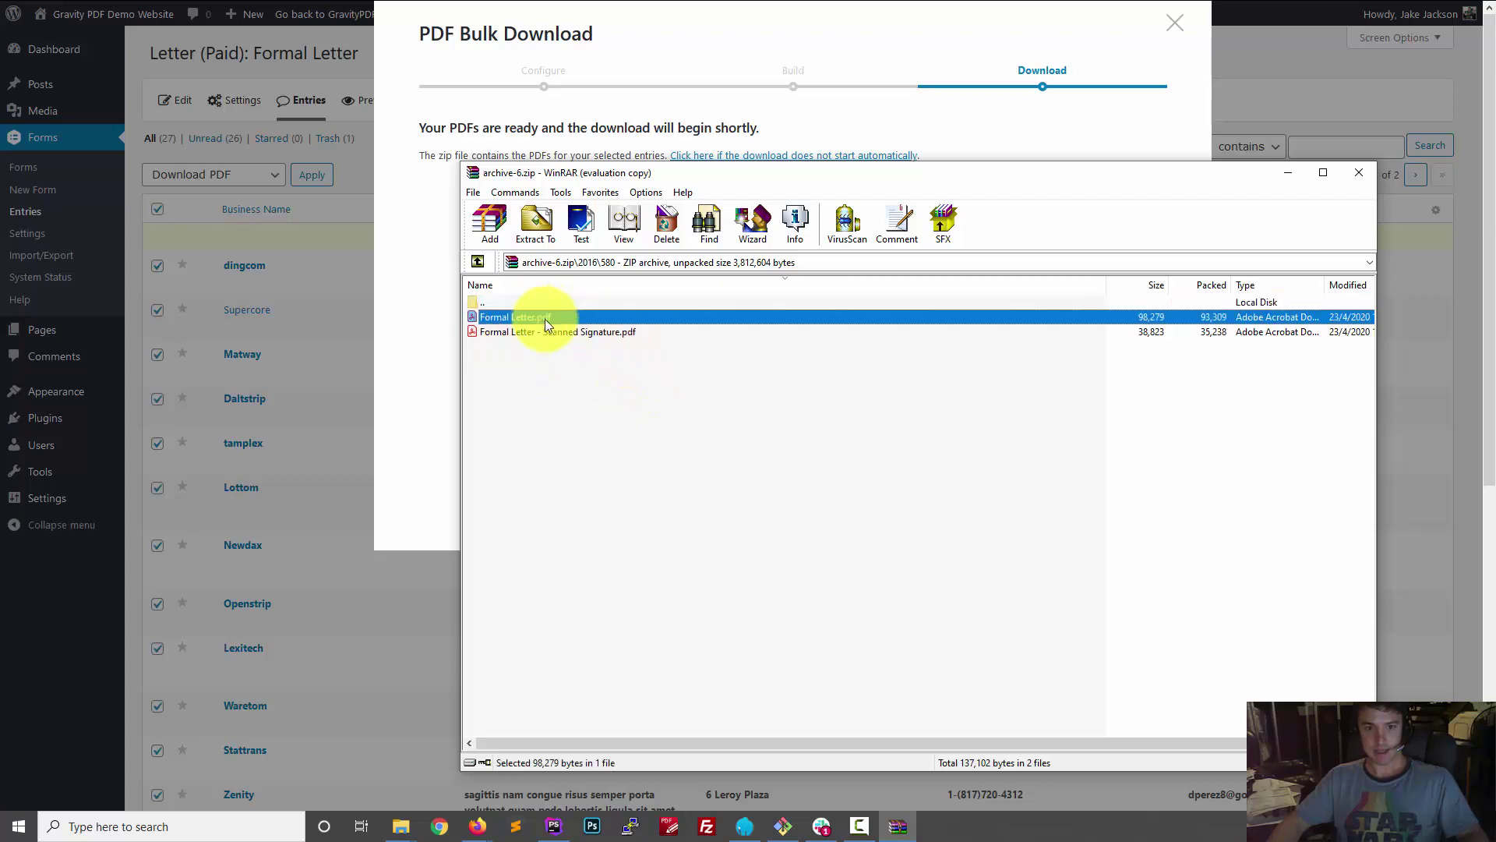
- Open entry 580's Formal Letter and Scanned Signature PDFs in Acrobat and compare them
double_click(546, 320)
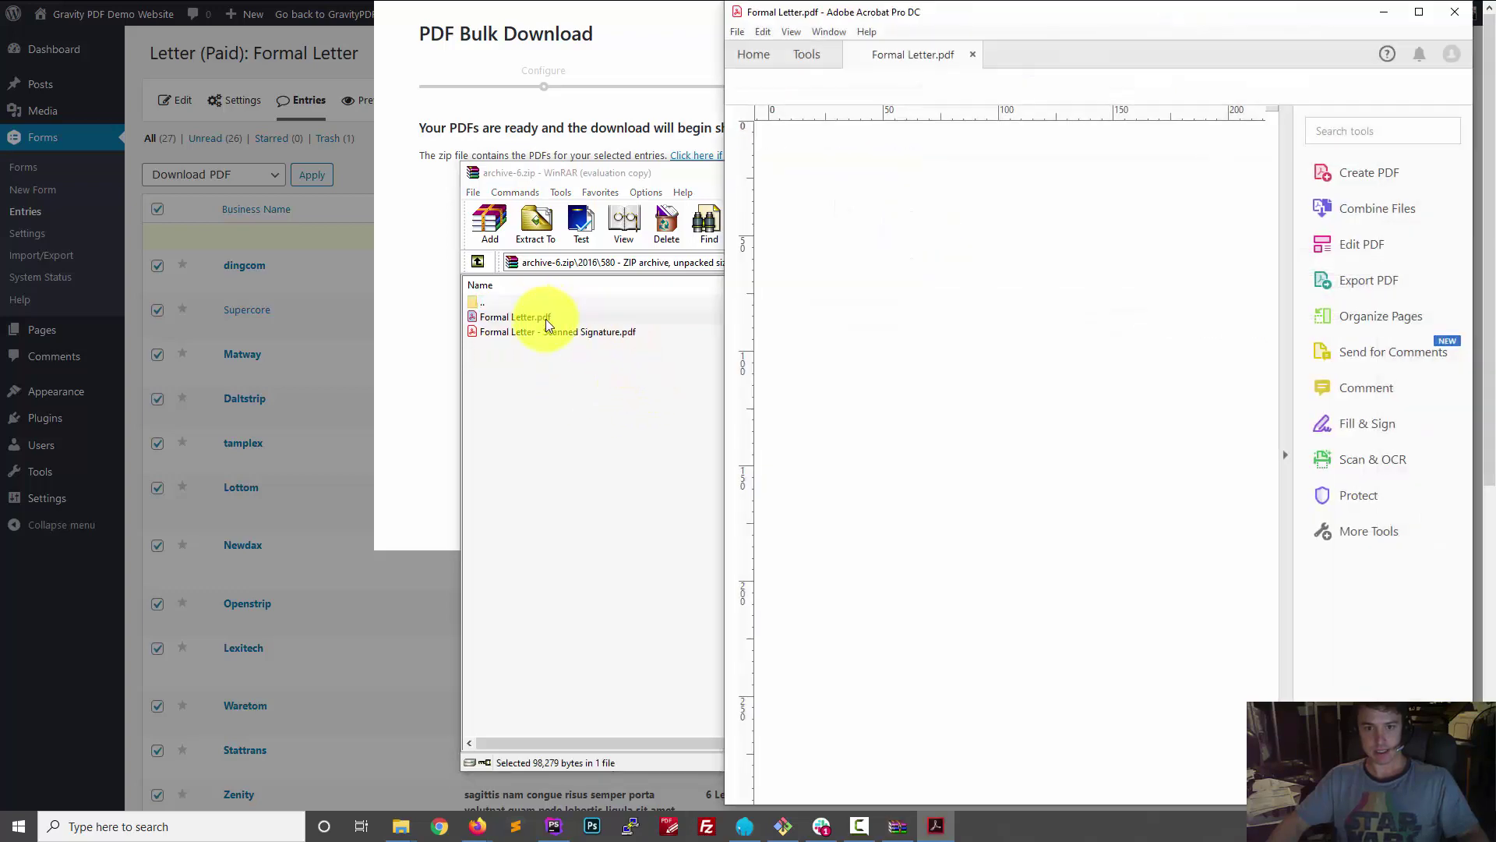
double_click(548, 331)
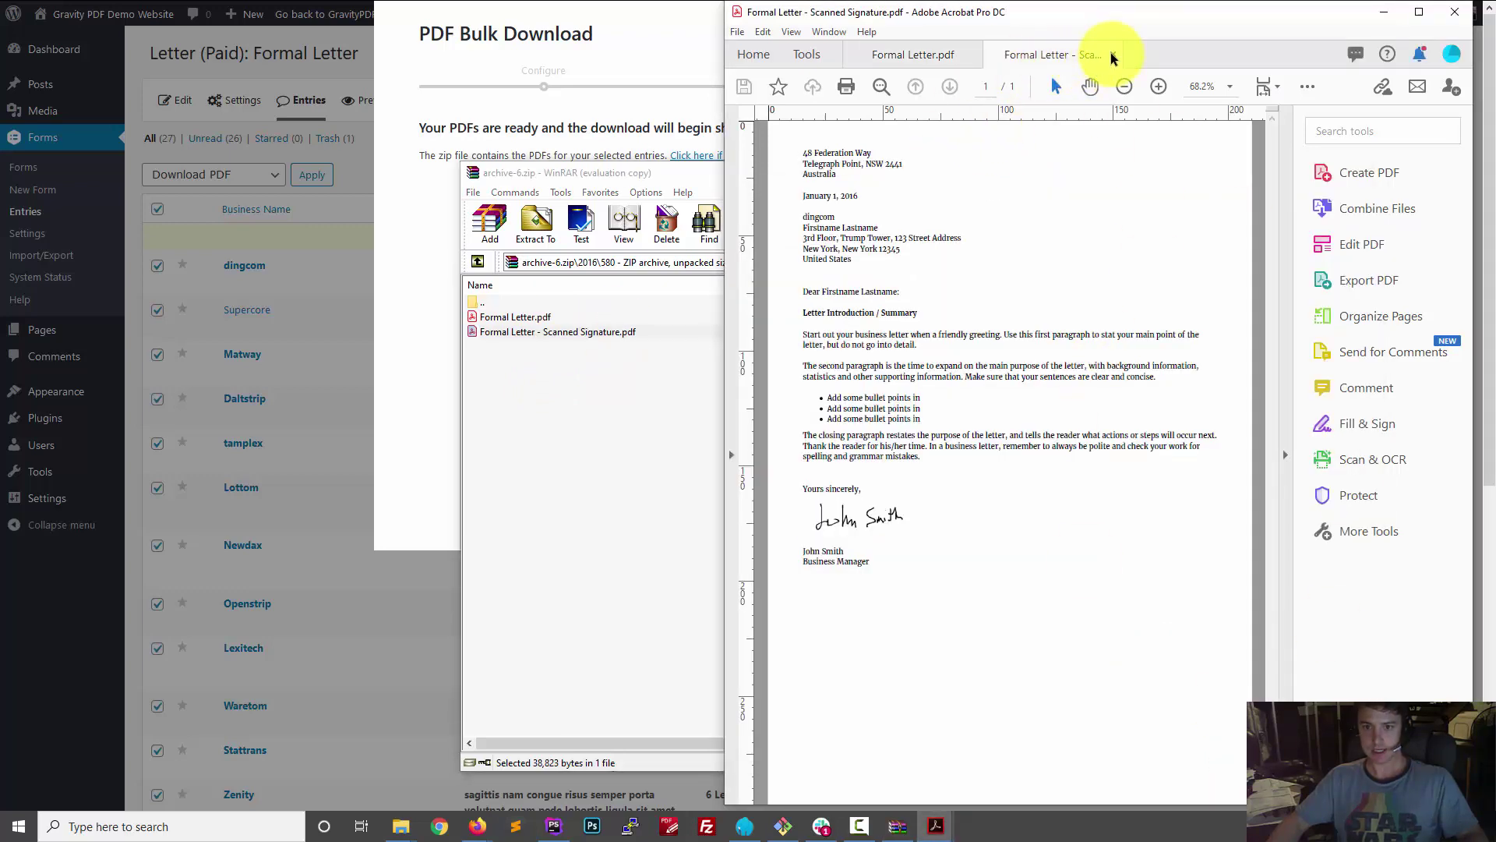
left_click(911, 53)
left_click(1049, 53)
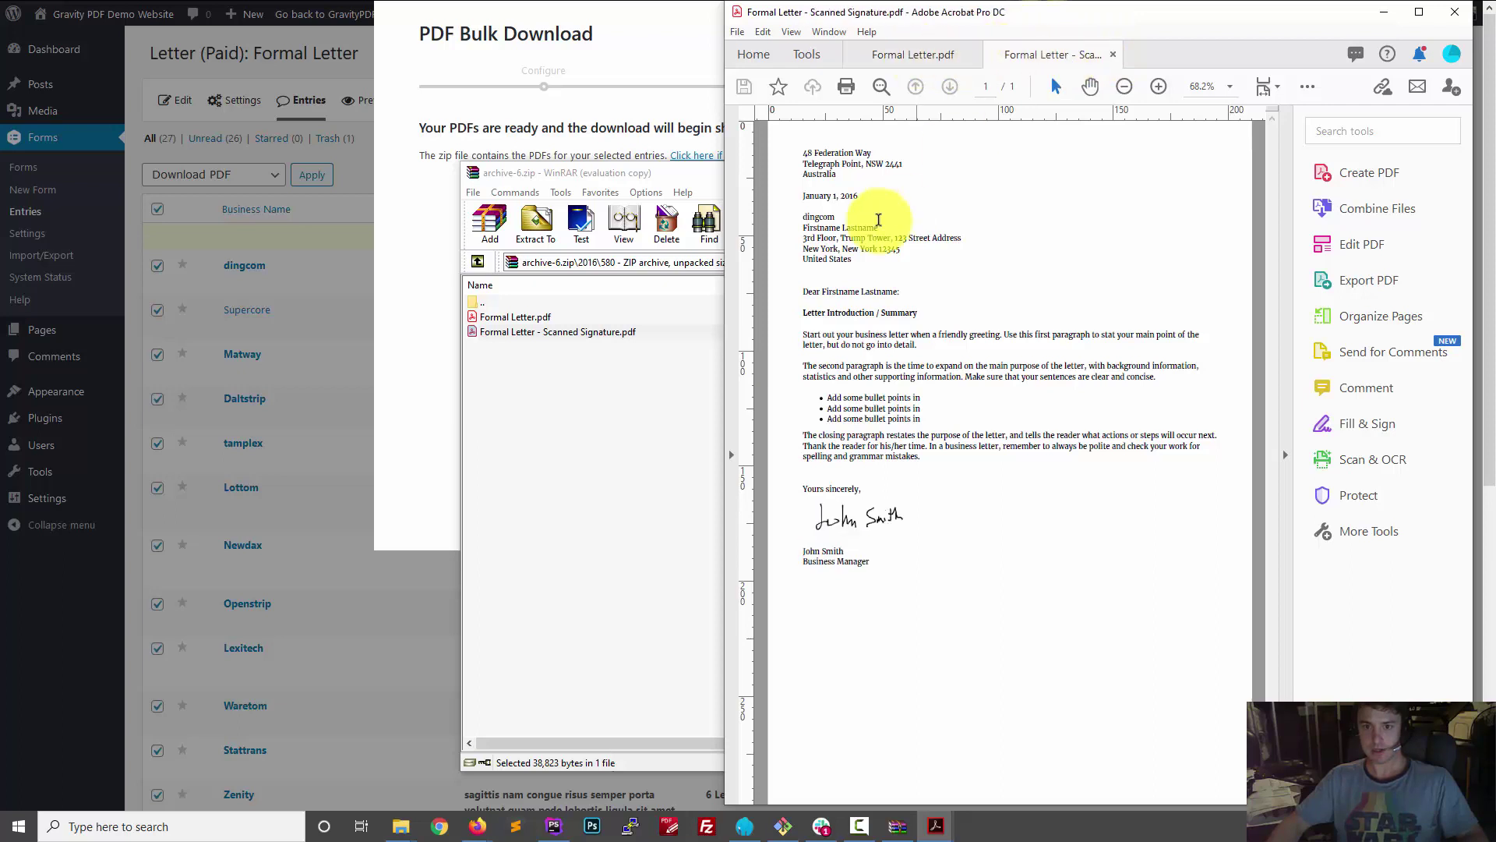
- Select the dingcom recipient address in the letter, then close Acrobat
mouse_move(878, 249)
left_mouse_down()
mouse_move(803, 217)
mouse_move(857, 225)
left_mouse_up()
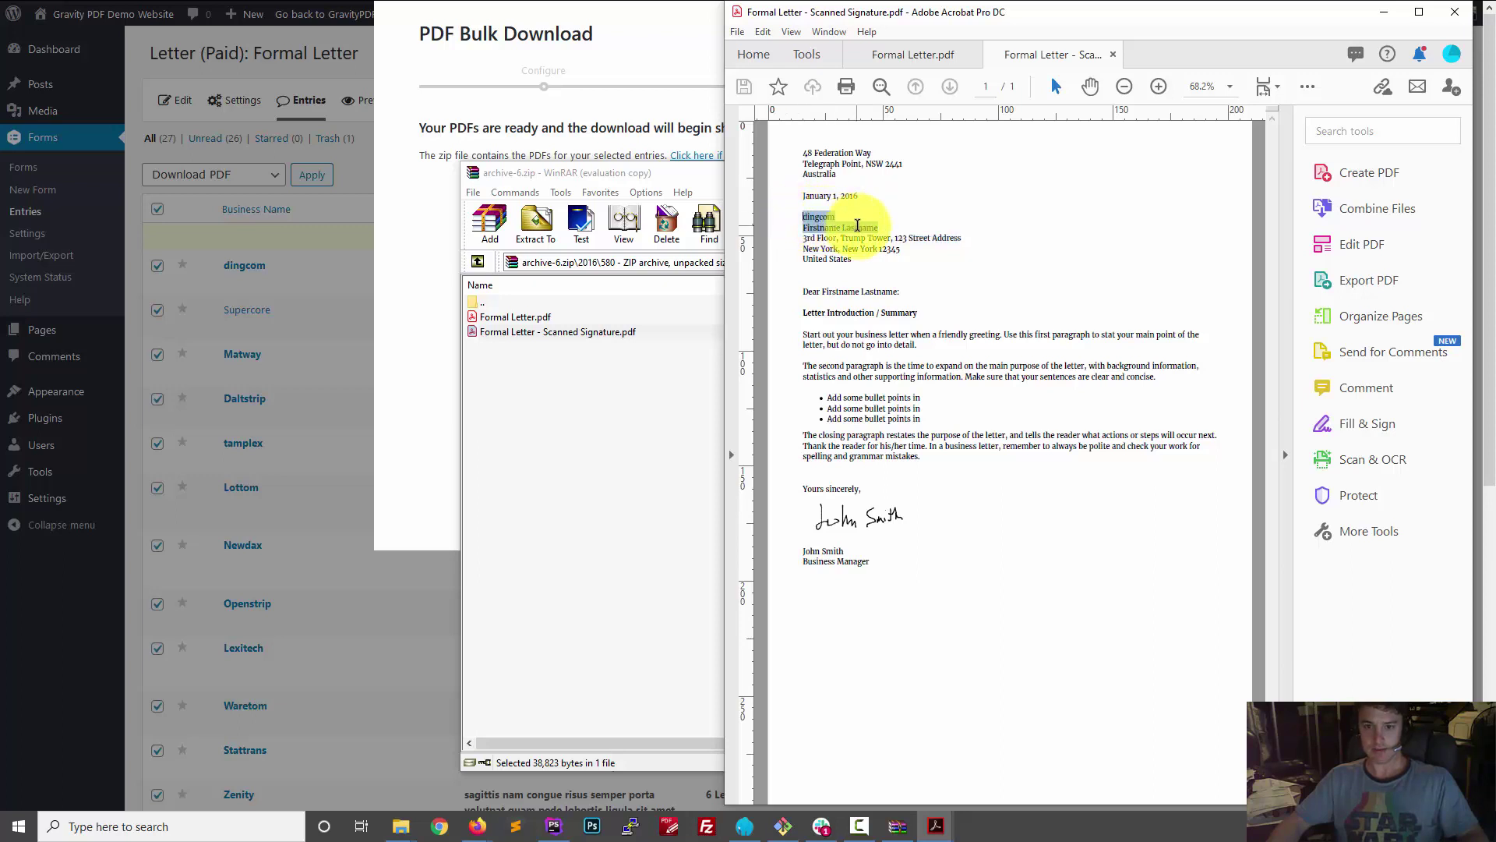
left_click_drag(858, 225, 978, 256)
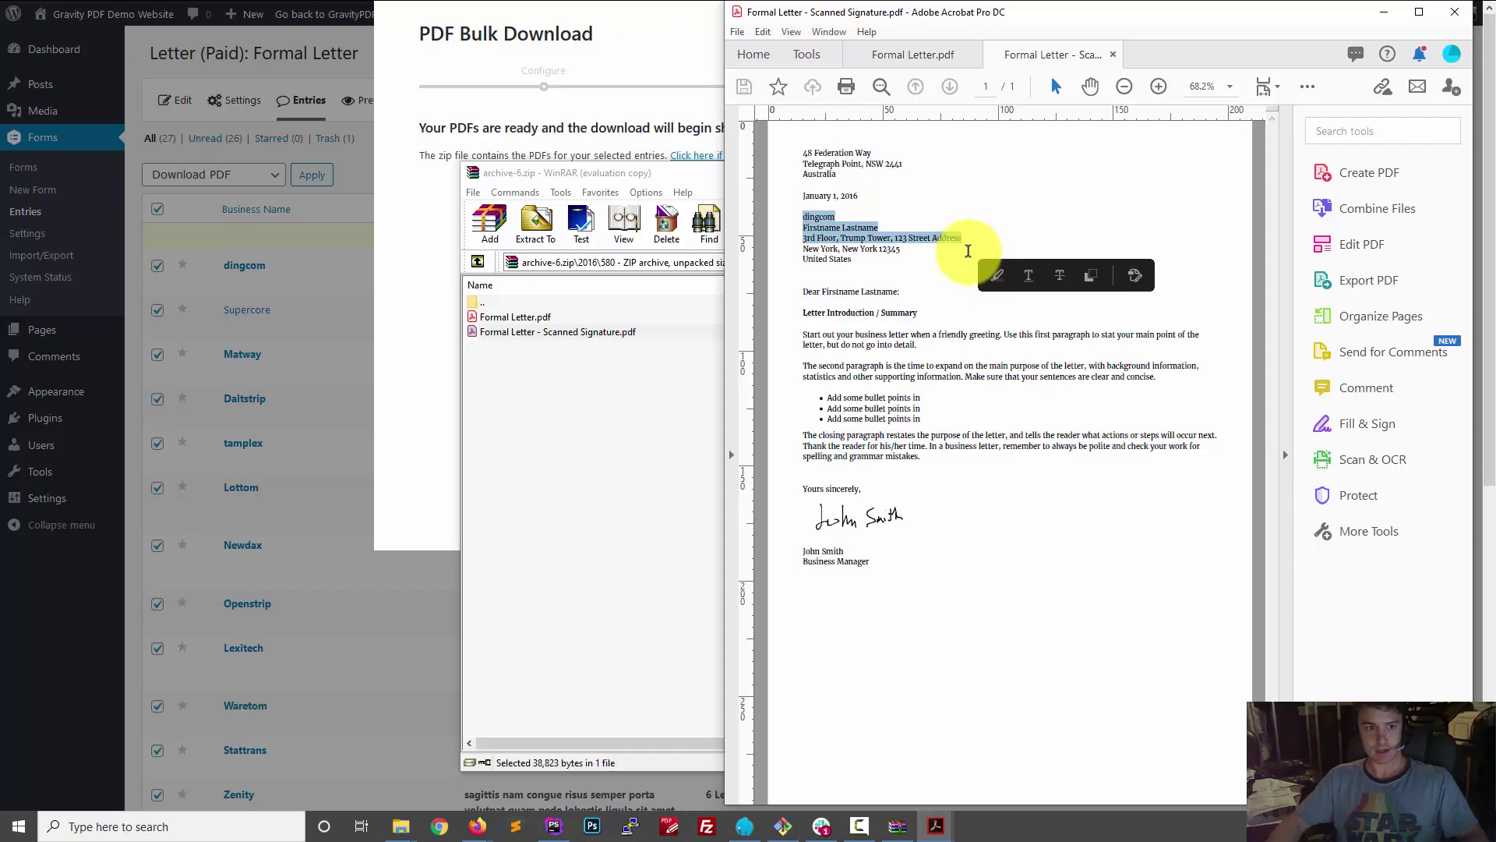
left_click(822, 226)
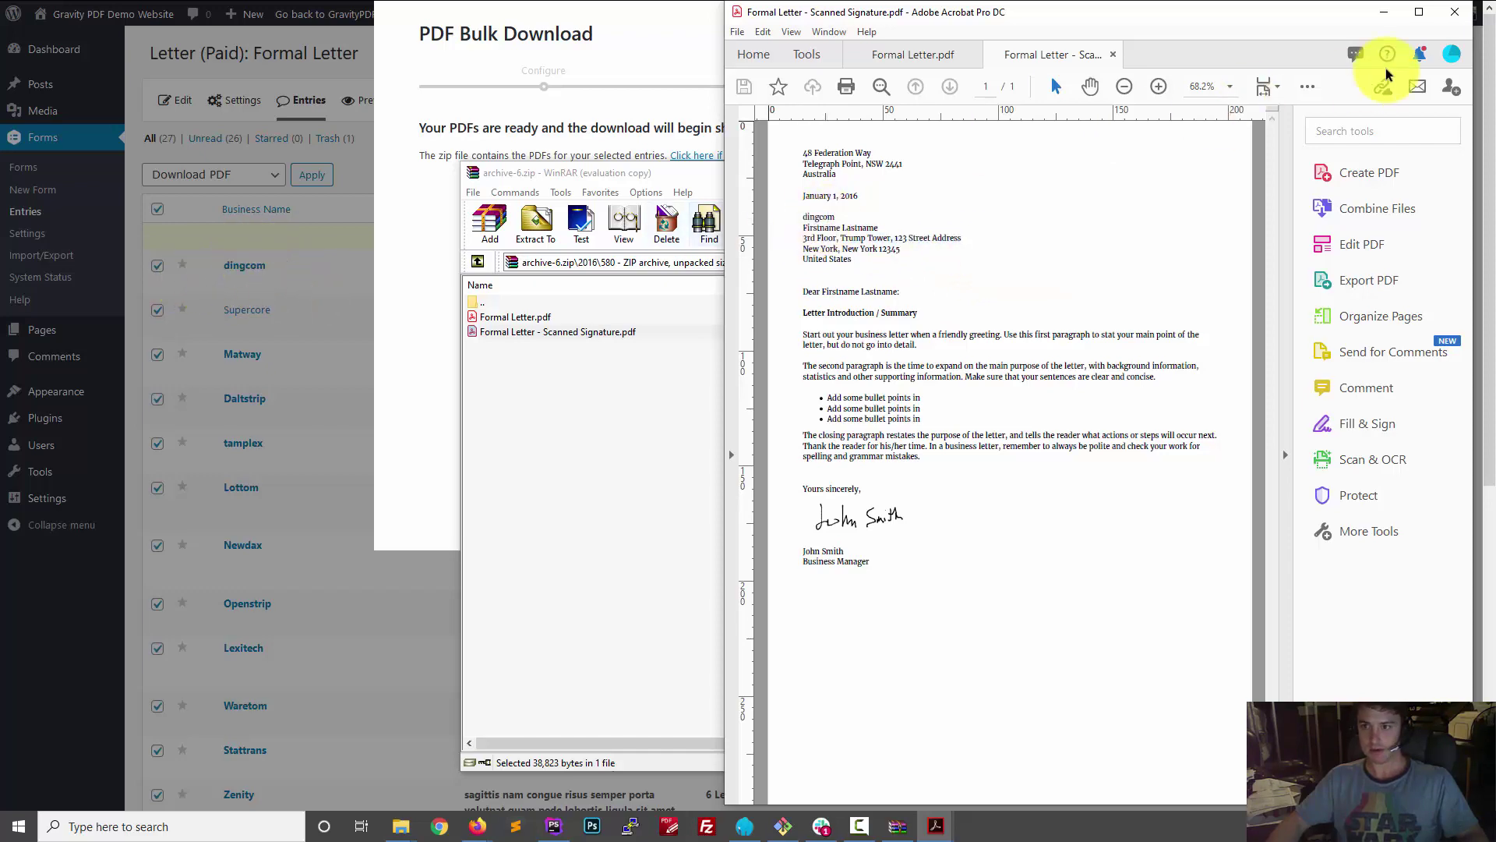
left_click(1454, 11)
- View entry 579's plain, scanned-signature and No Signature letters for Supercore
left_click(480, 306)
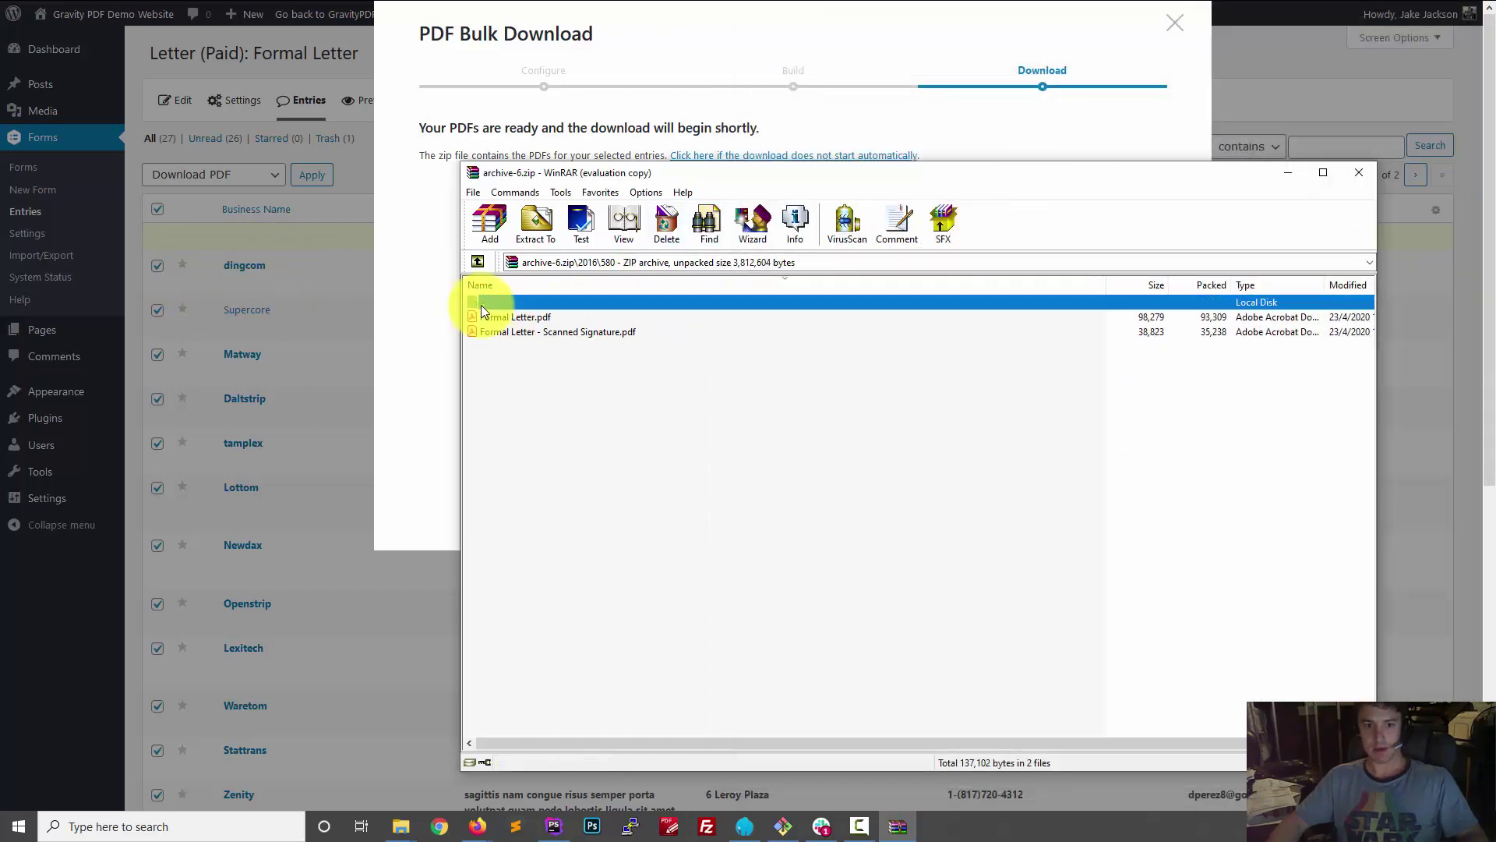
double_click(482, 306)
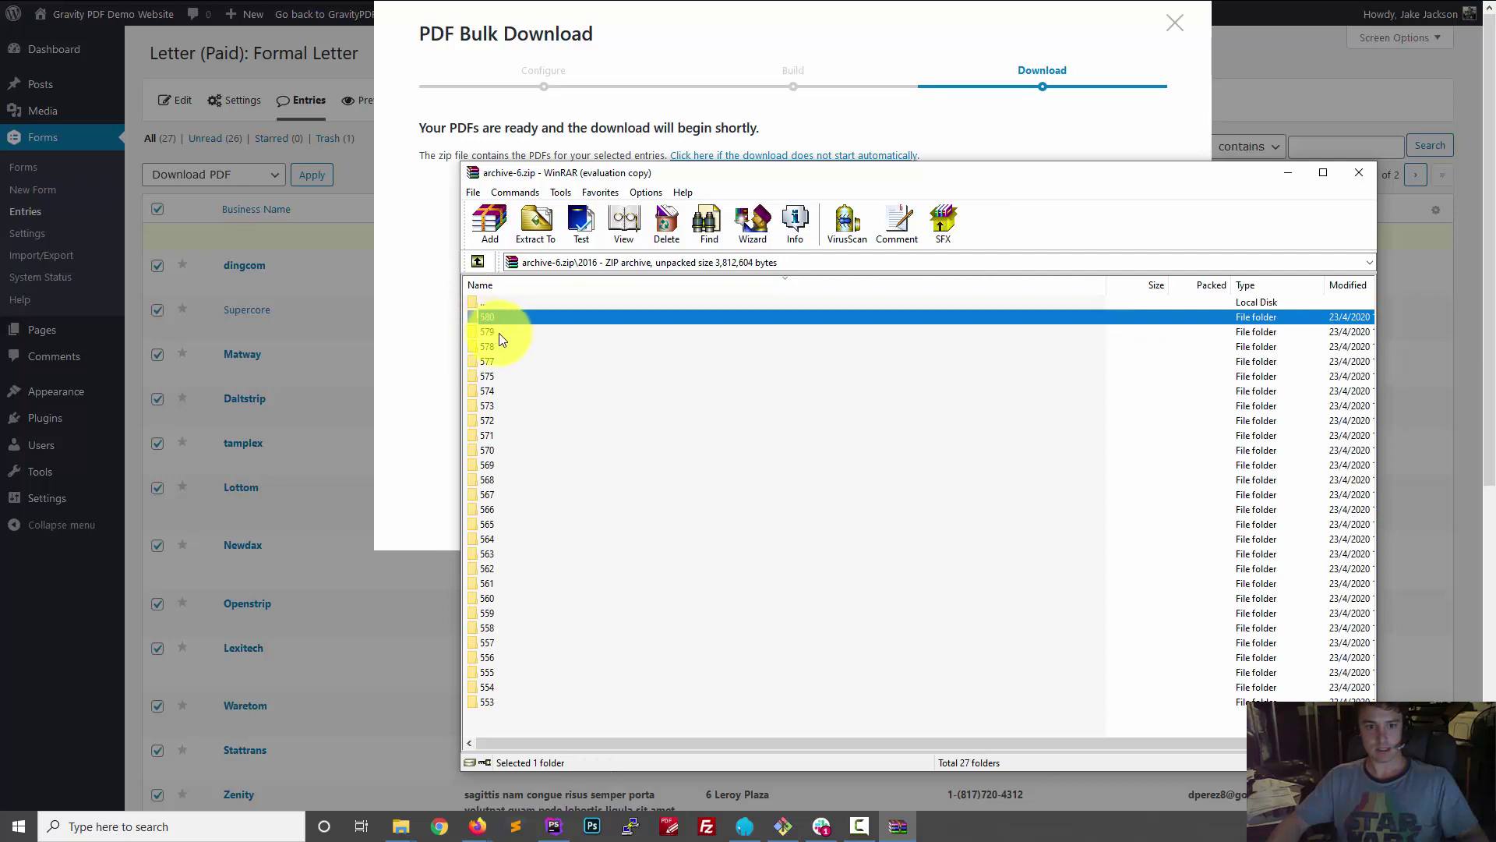
double_click(500, 333)
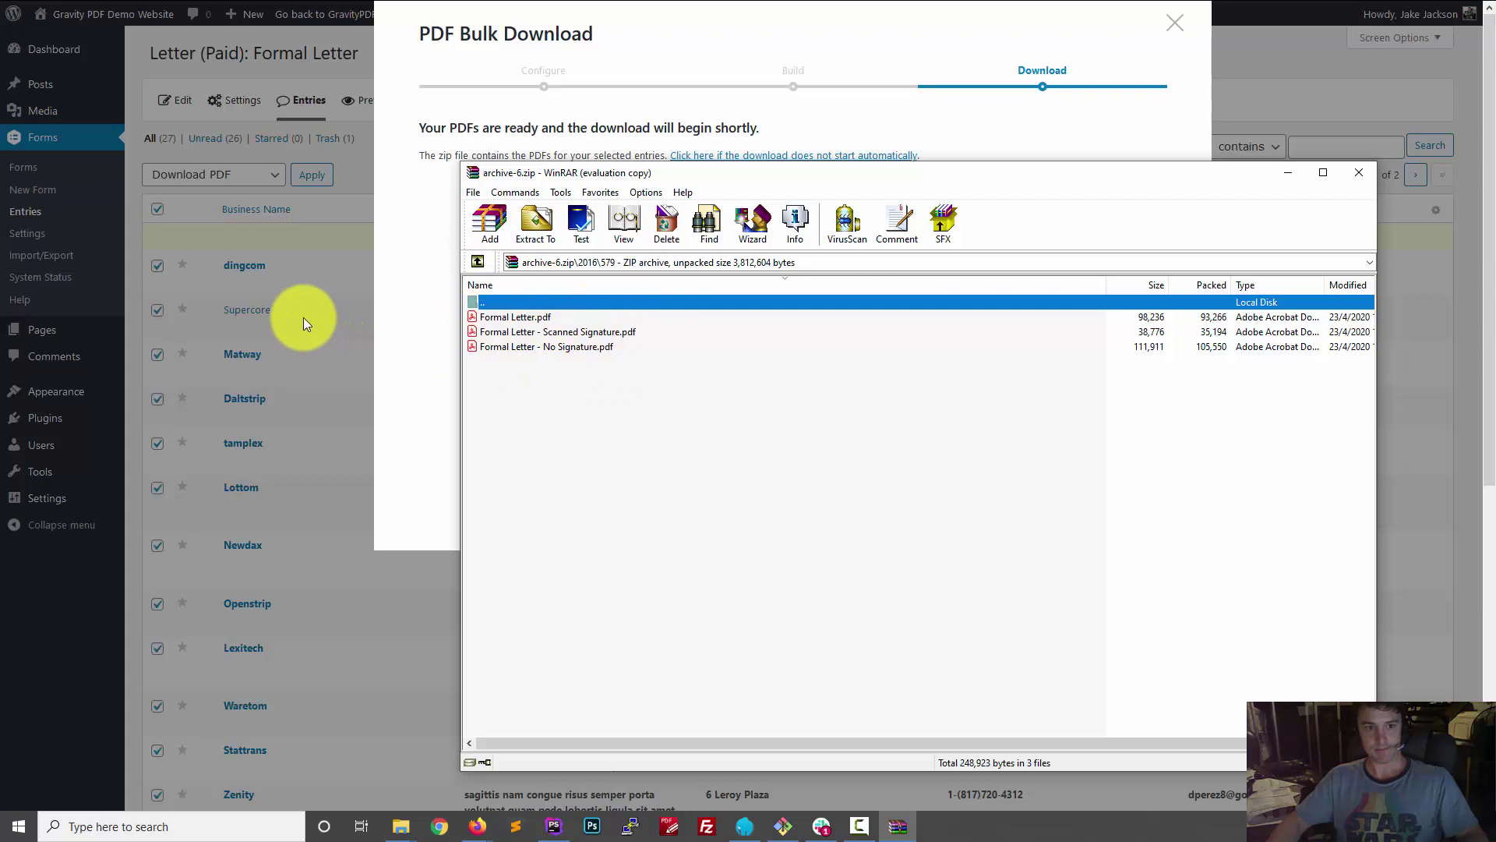
left_click(527, 316)
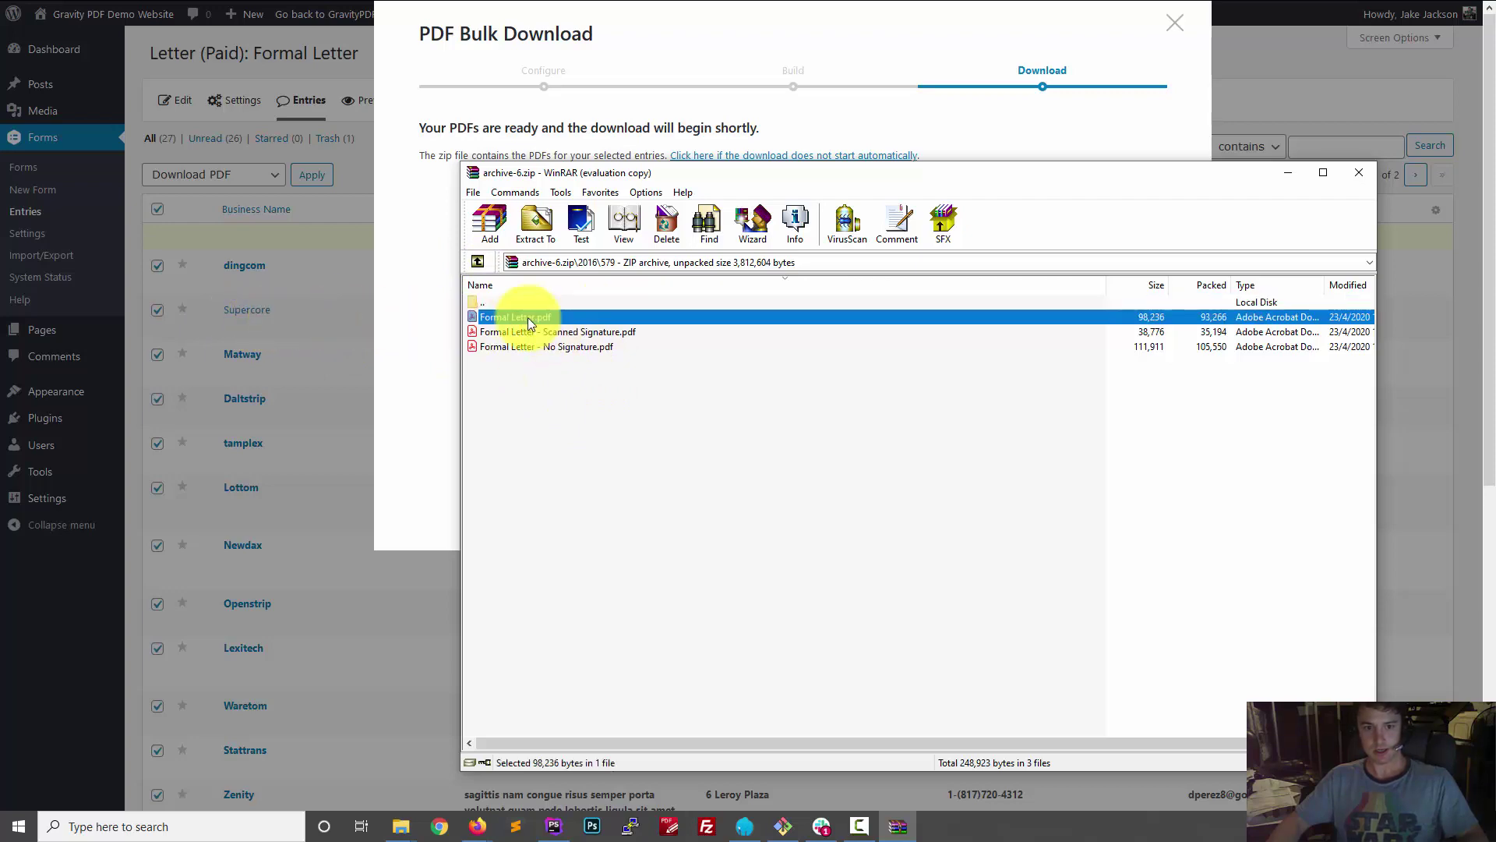
double_click(527, 316)
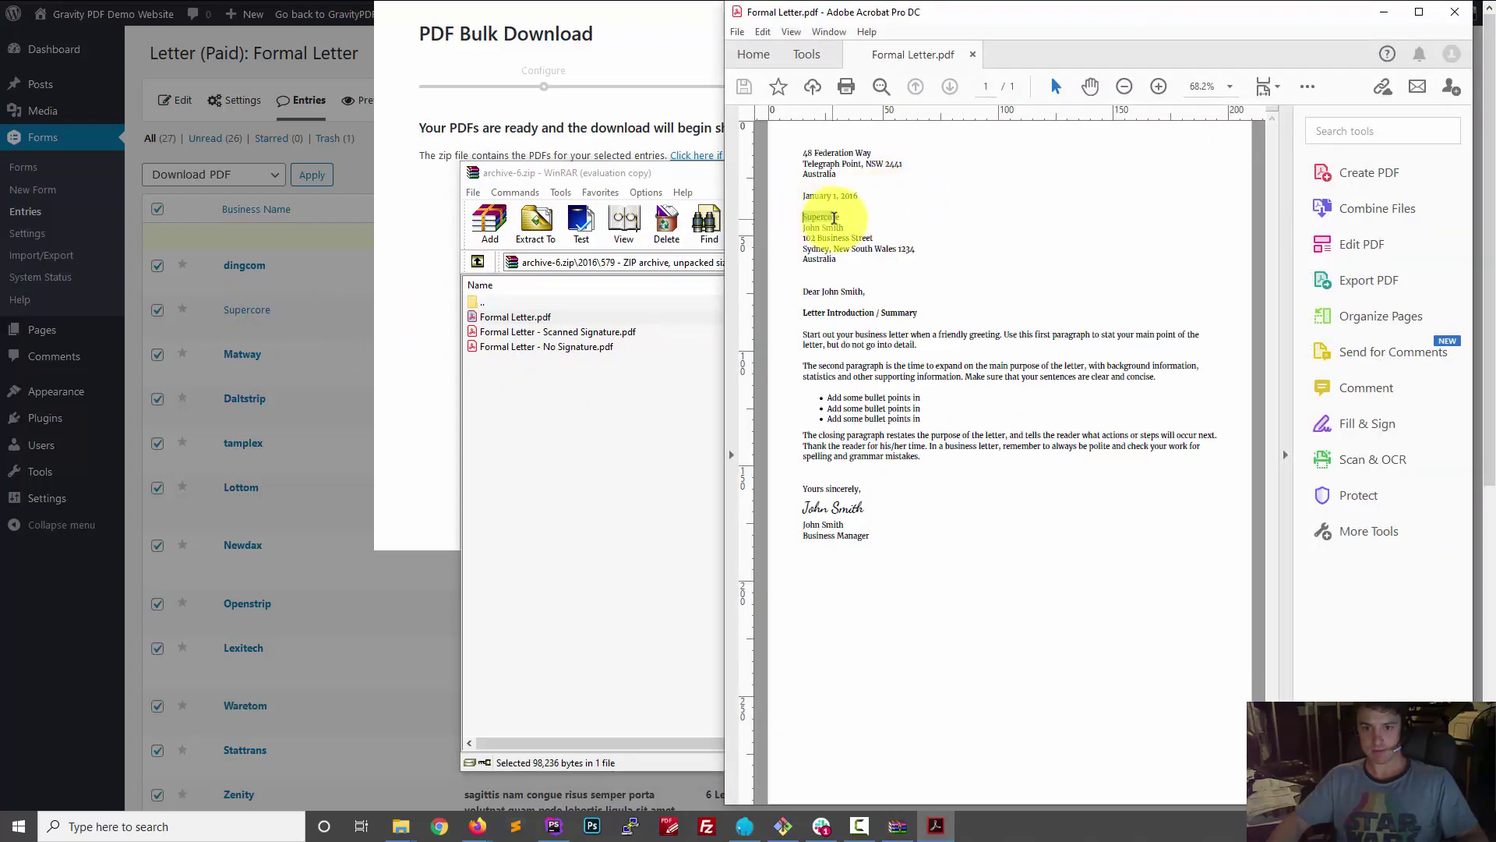
left_click_drag(834, 219, 842, 218)
left_click(852, 233)
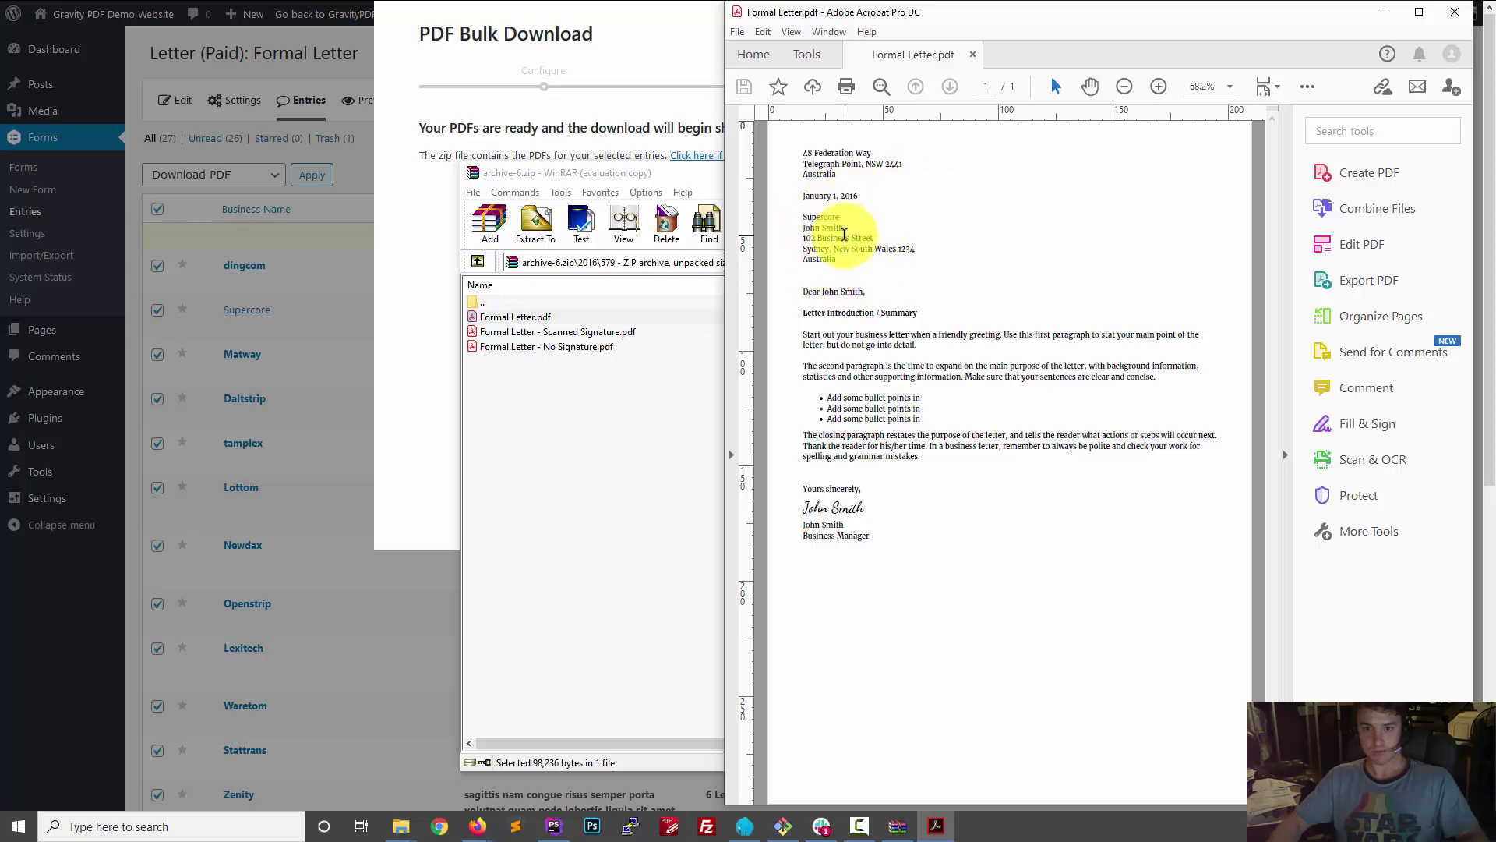
double_click(503, 331)
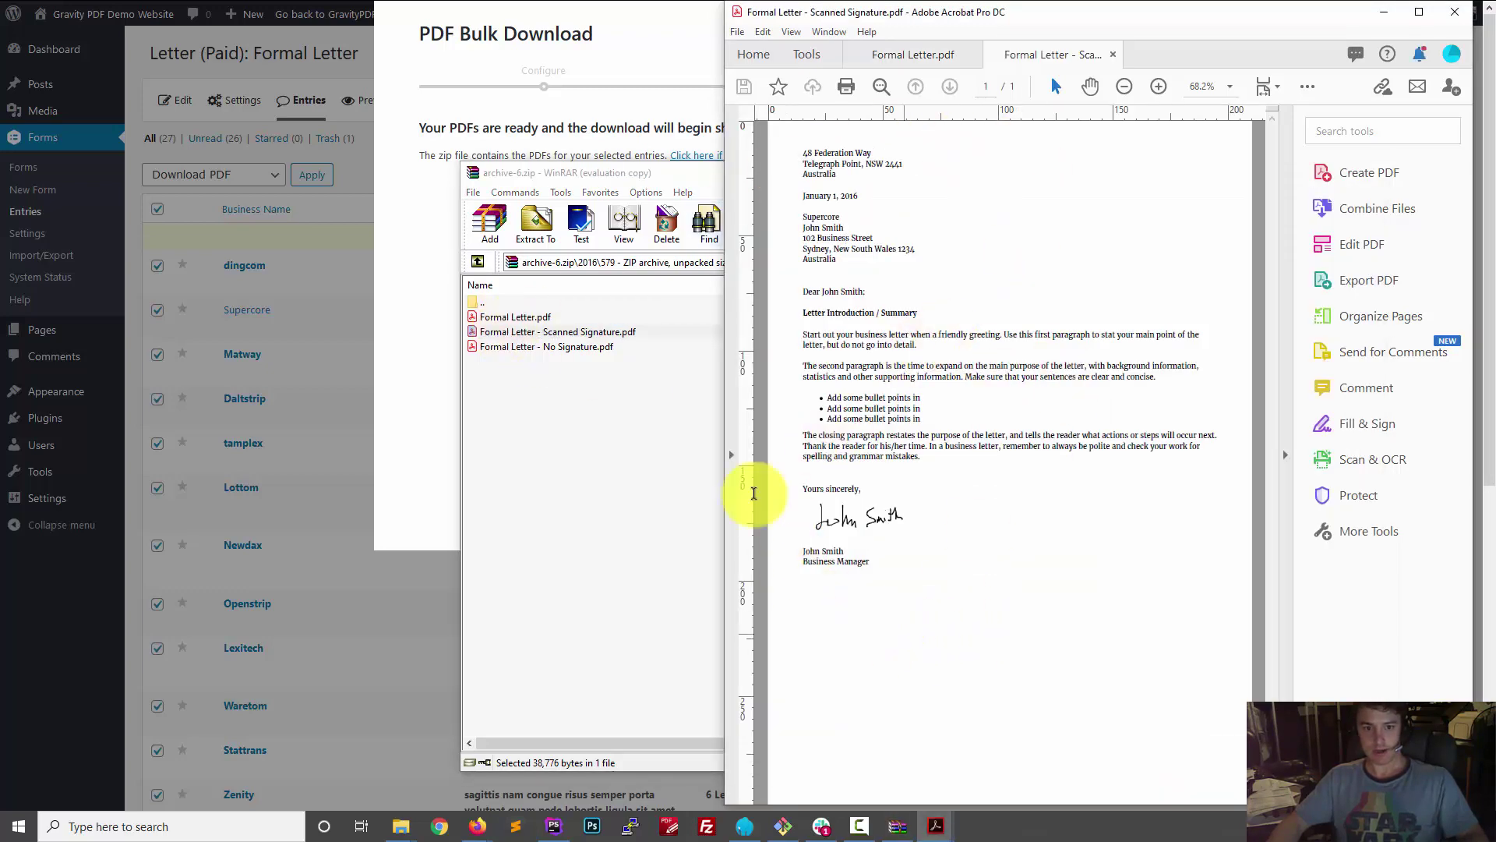
left_click(573, 348)
double_click(571, 347)
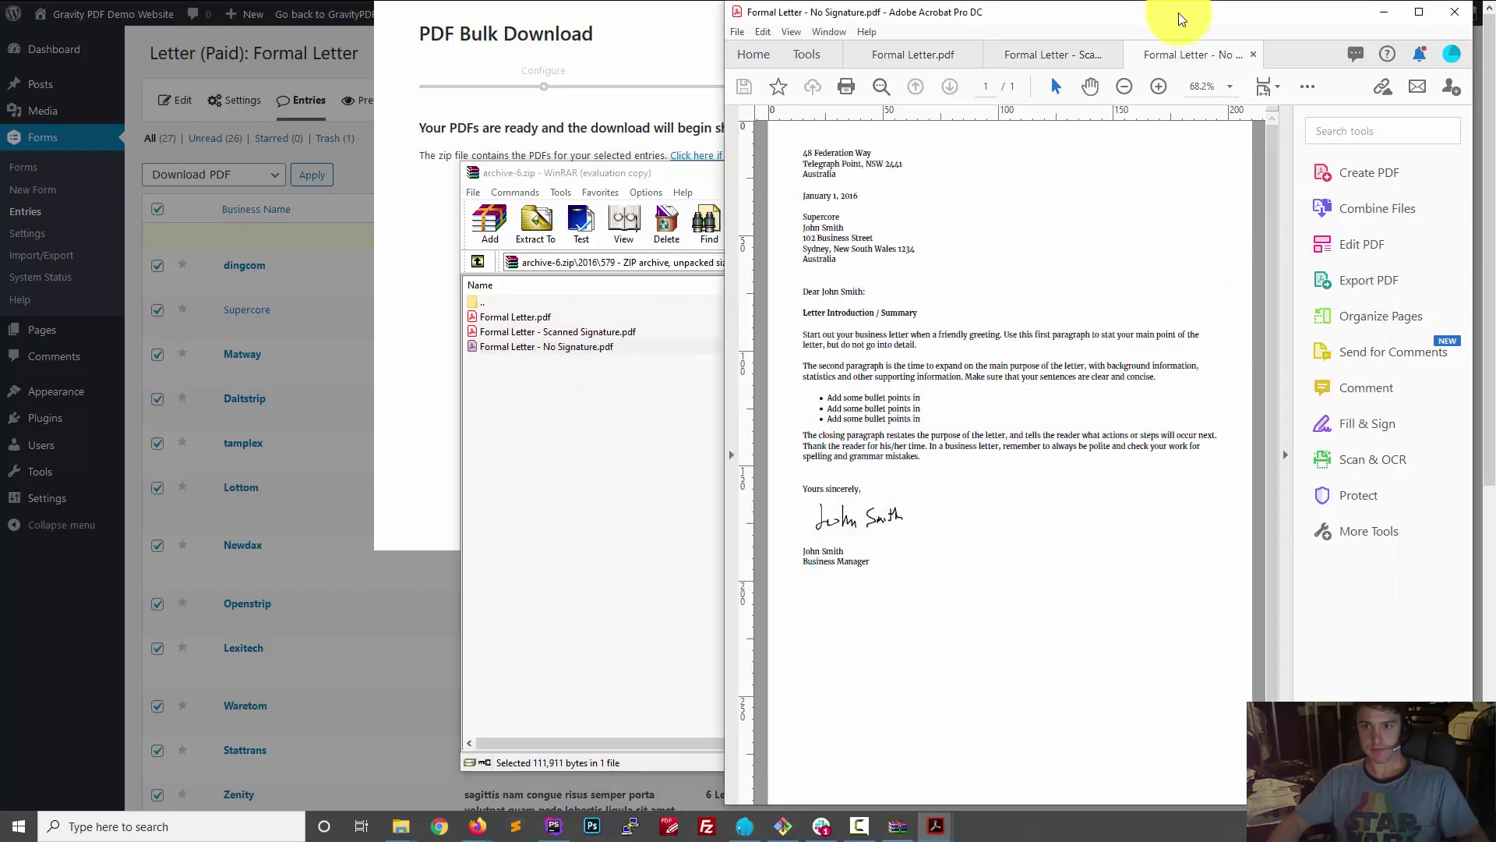
- Browse entry folders 578, 573 and 580 in the archive, then close WinRAR
double_click(483, 302)
double_click(491, 347)
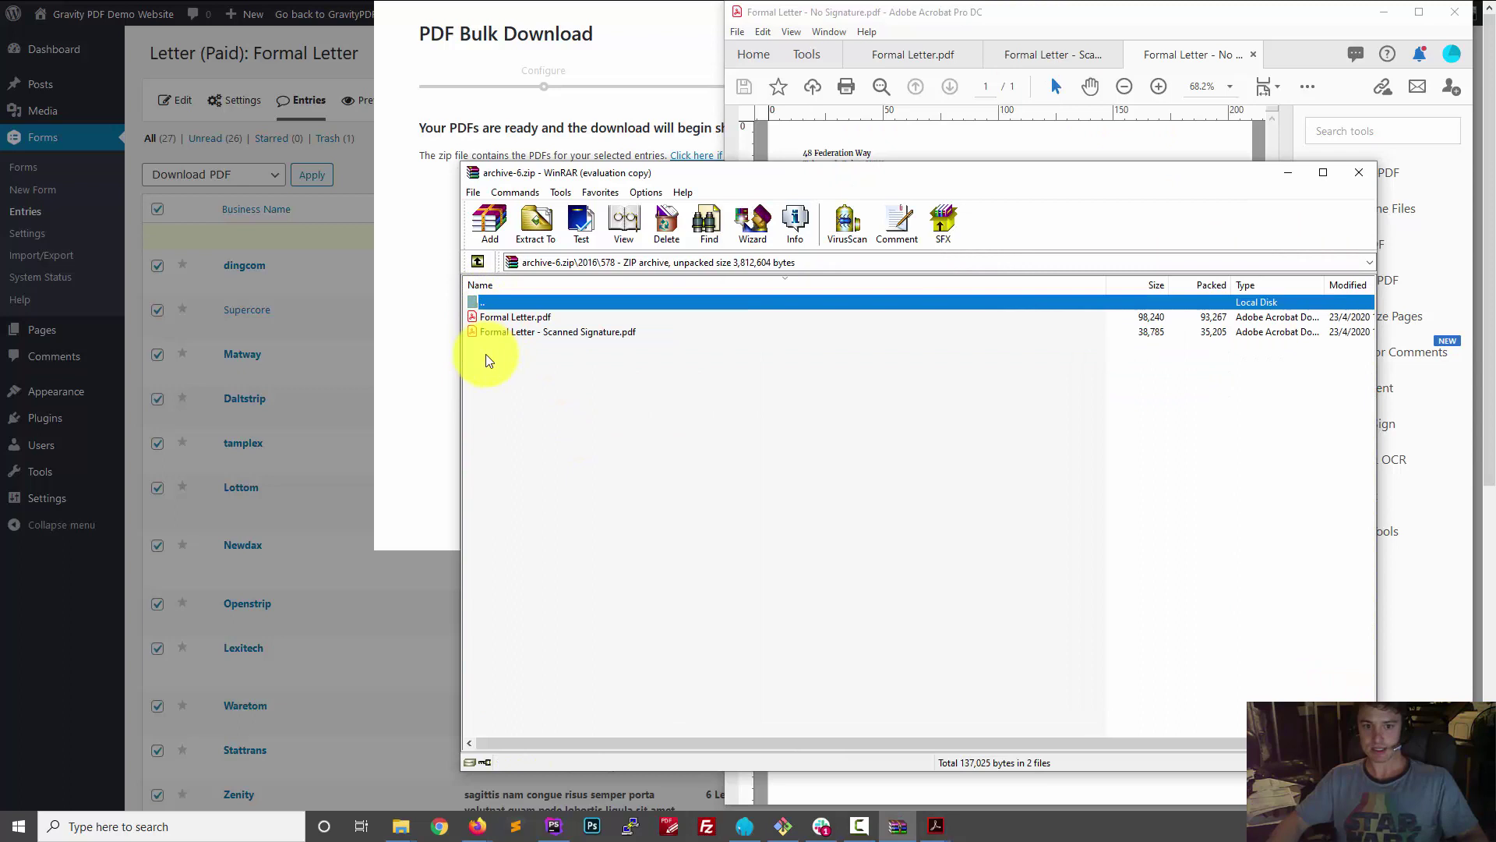
double_click(496, 302)
double_click(505, 401)
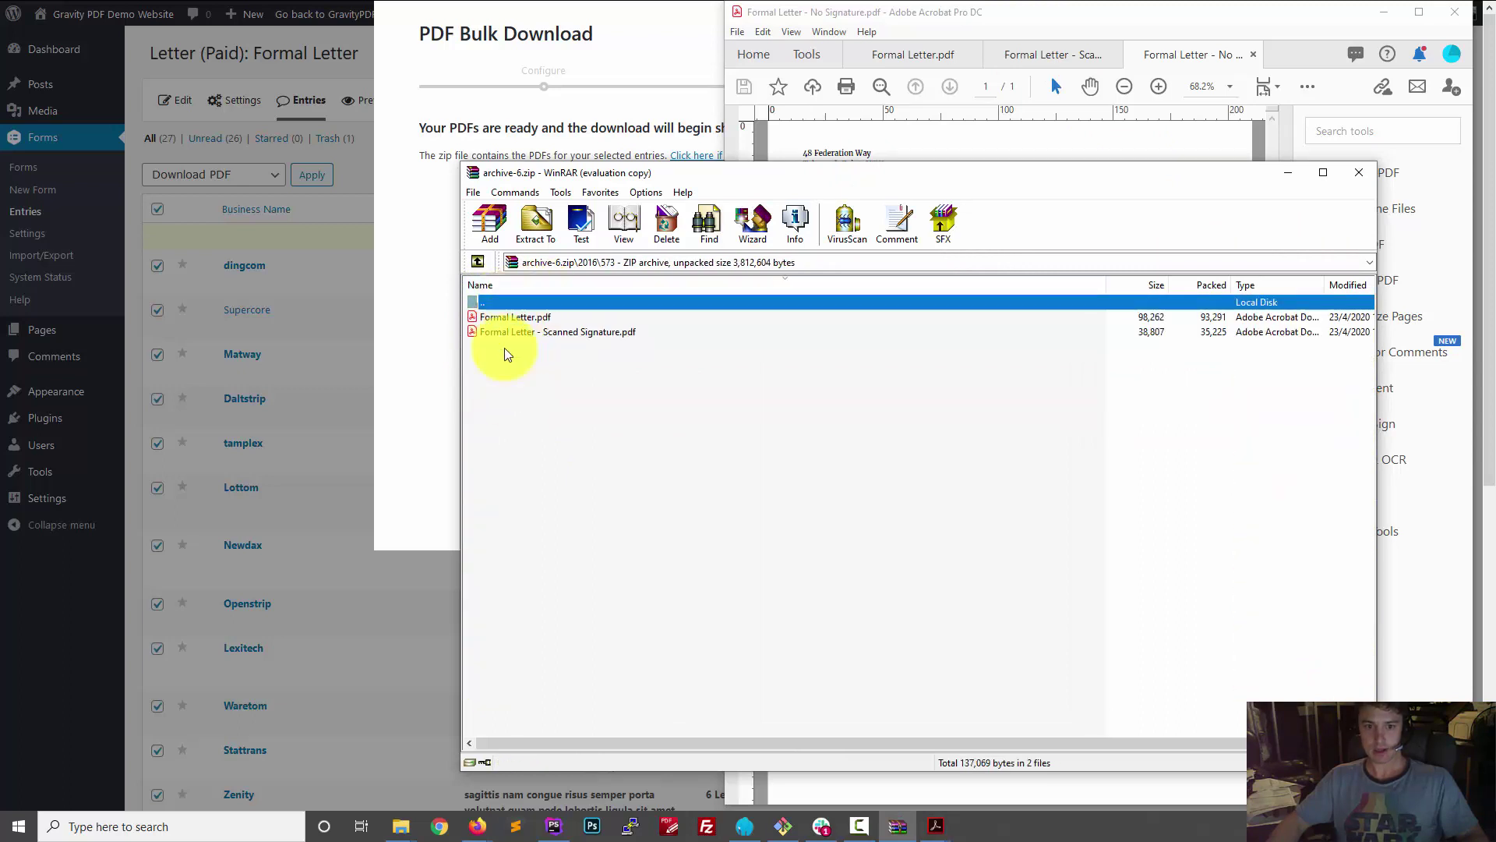
double_click(509, 303)
double_click(517, 318)
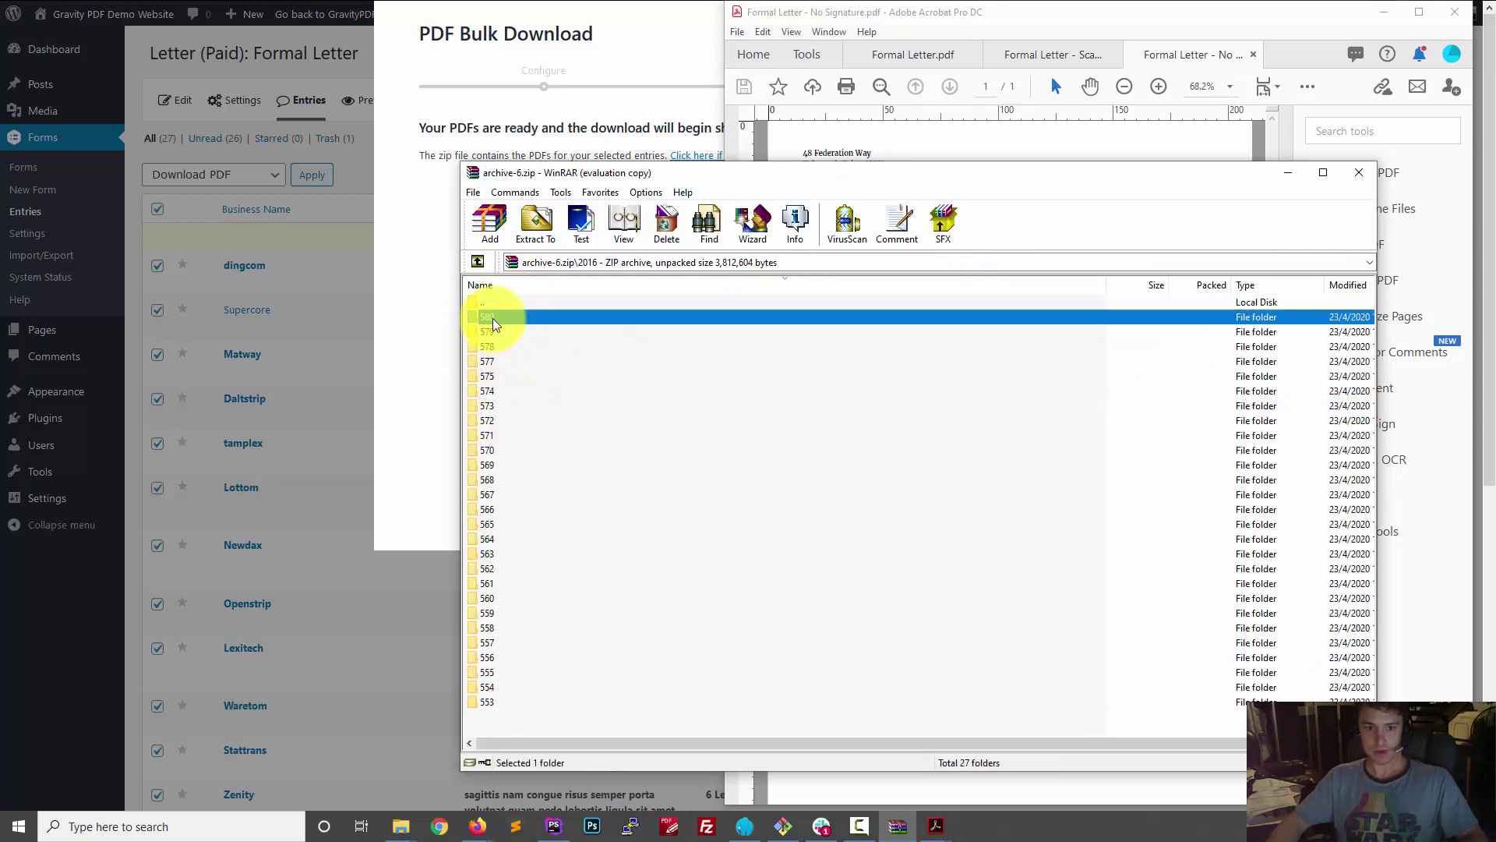
left_click(1359, 178)
- Select the dingcom, Supercore, Matway and Daltstrip entries for a bulk PDF download
left_click(1454, 12)
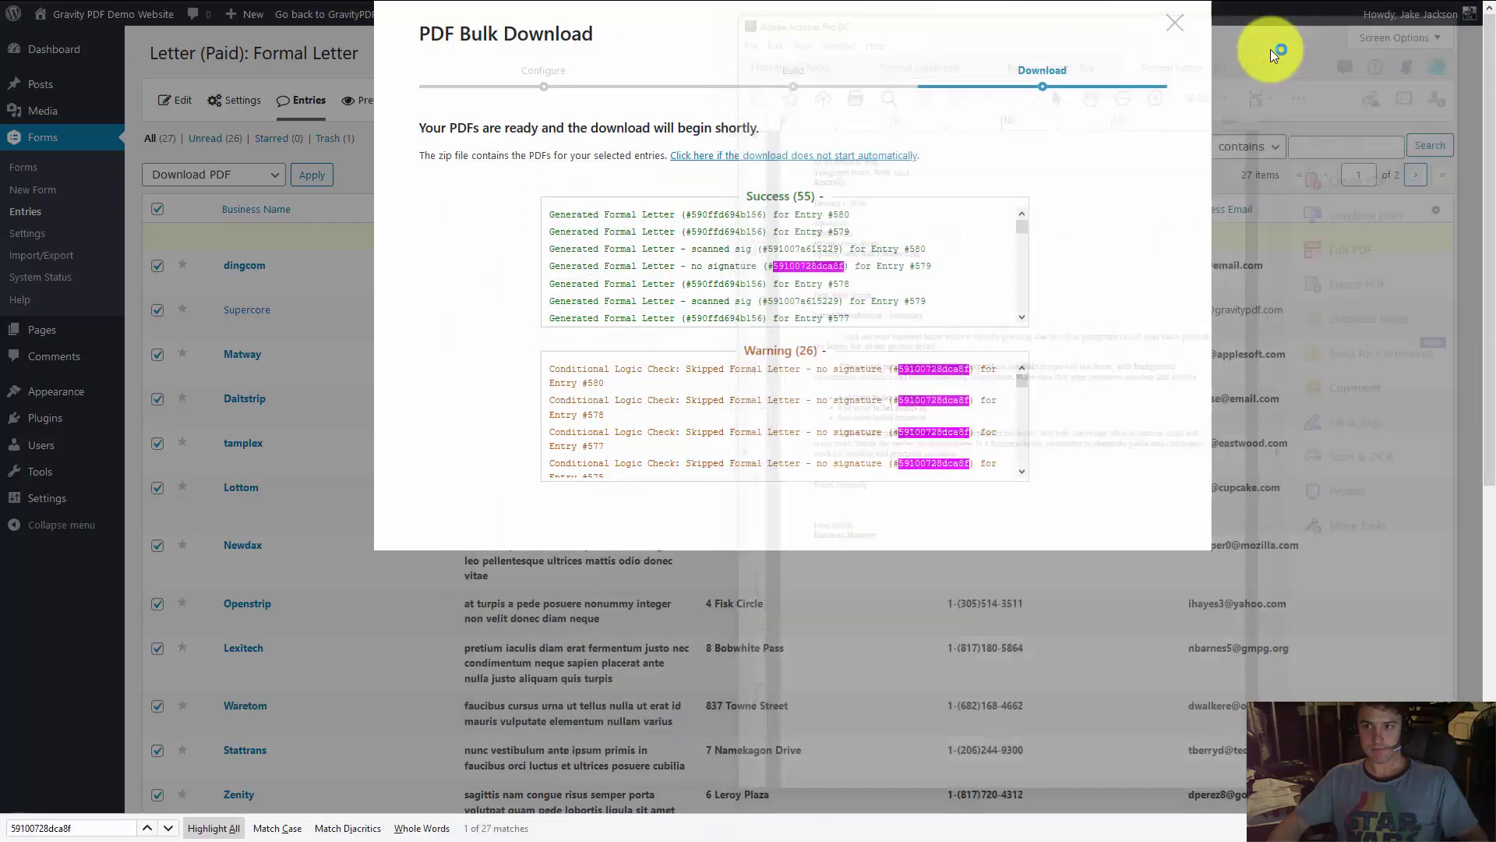
left_click(1175, 25)
mouse_move(181, 243)
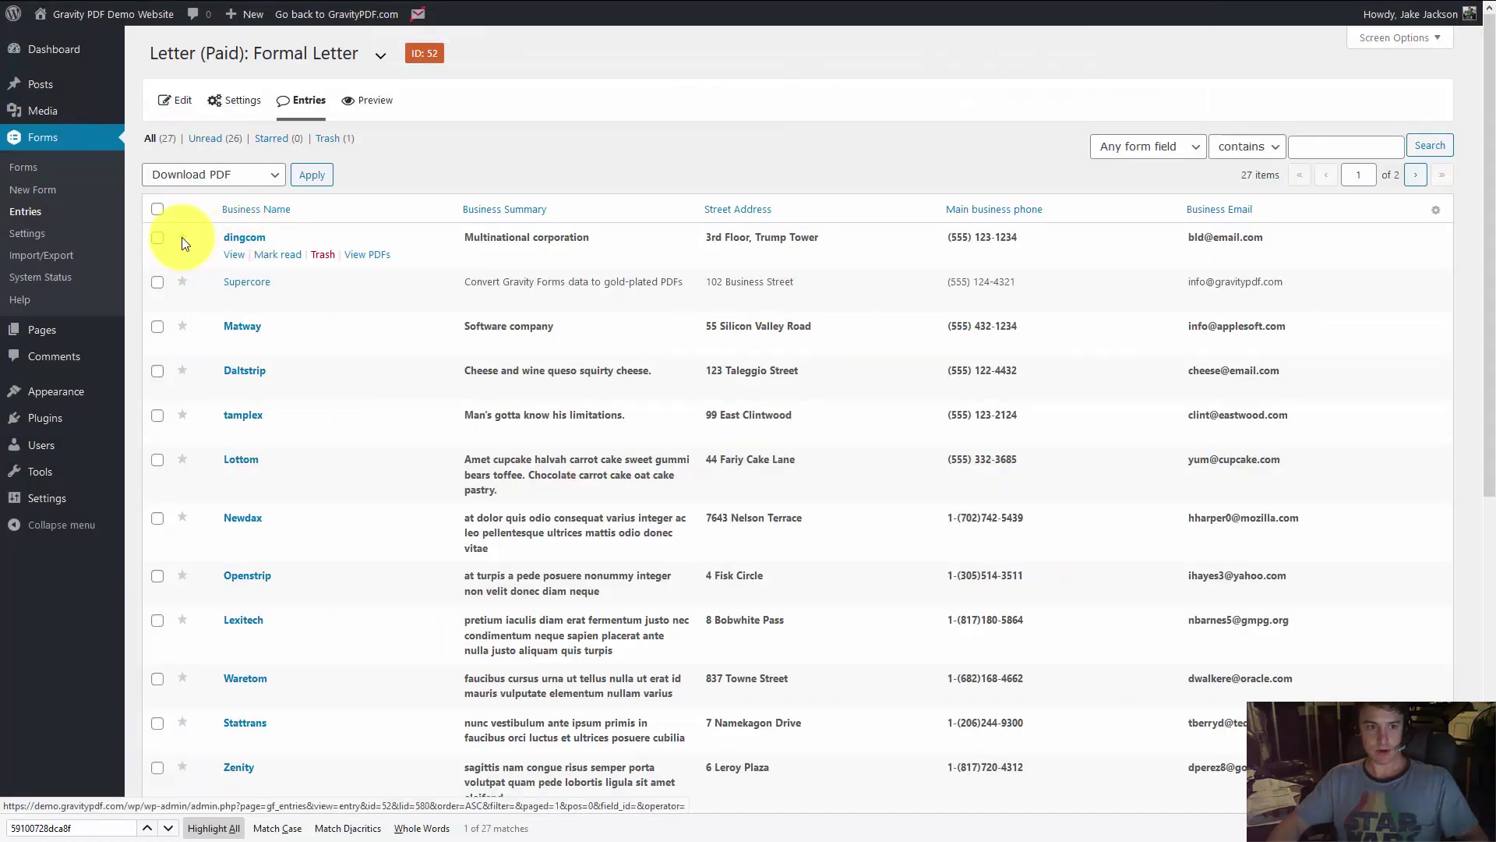
left_click(157, 238)
left_click(158, 282)
left_click(157, 326)
left_click(158, 371)
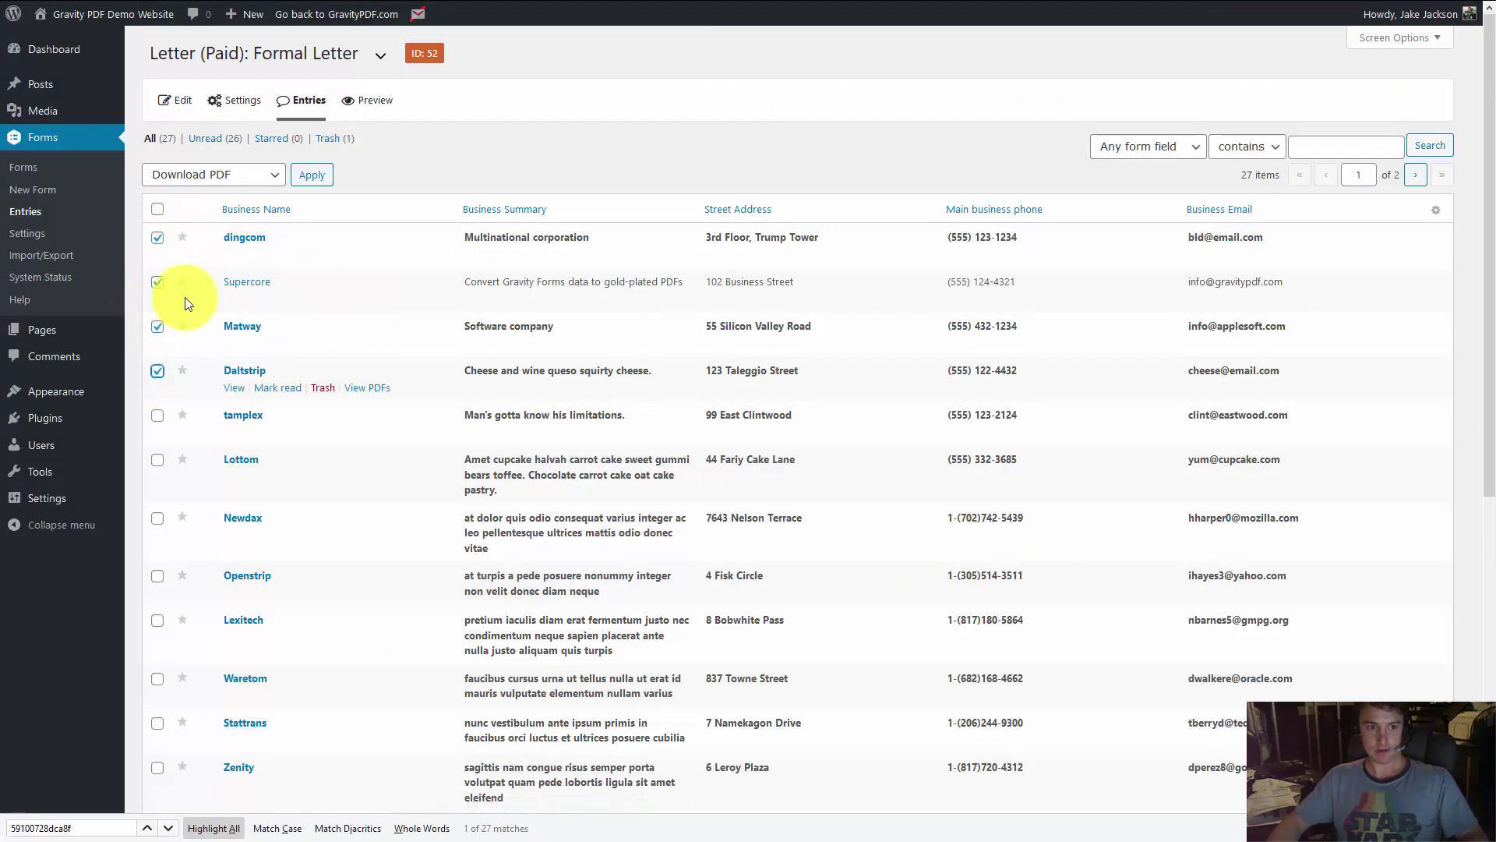
left_click(311, 175)
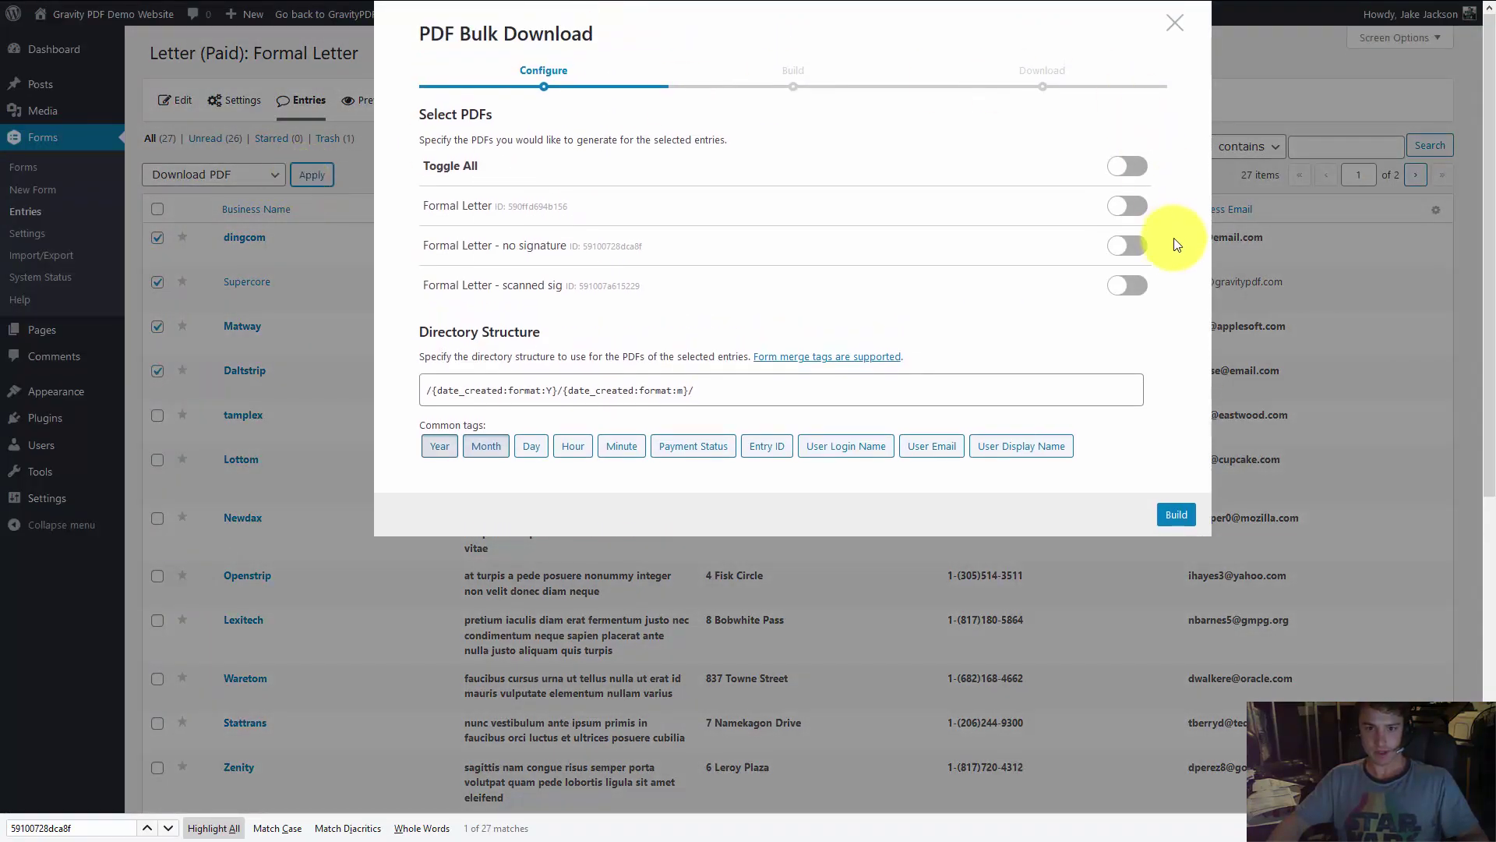
- Include all three letter PDFs, set Directory Structure to '/', and build
left_click(1128, 166)
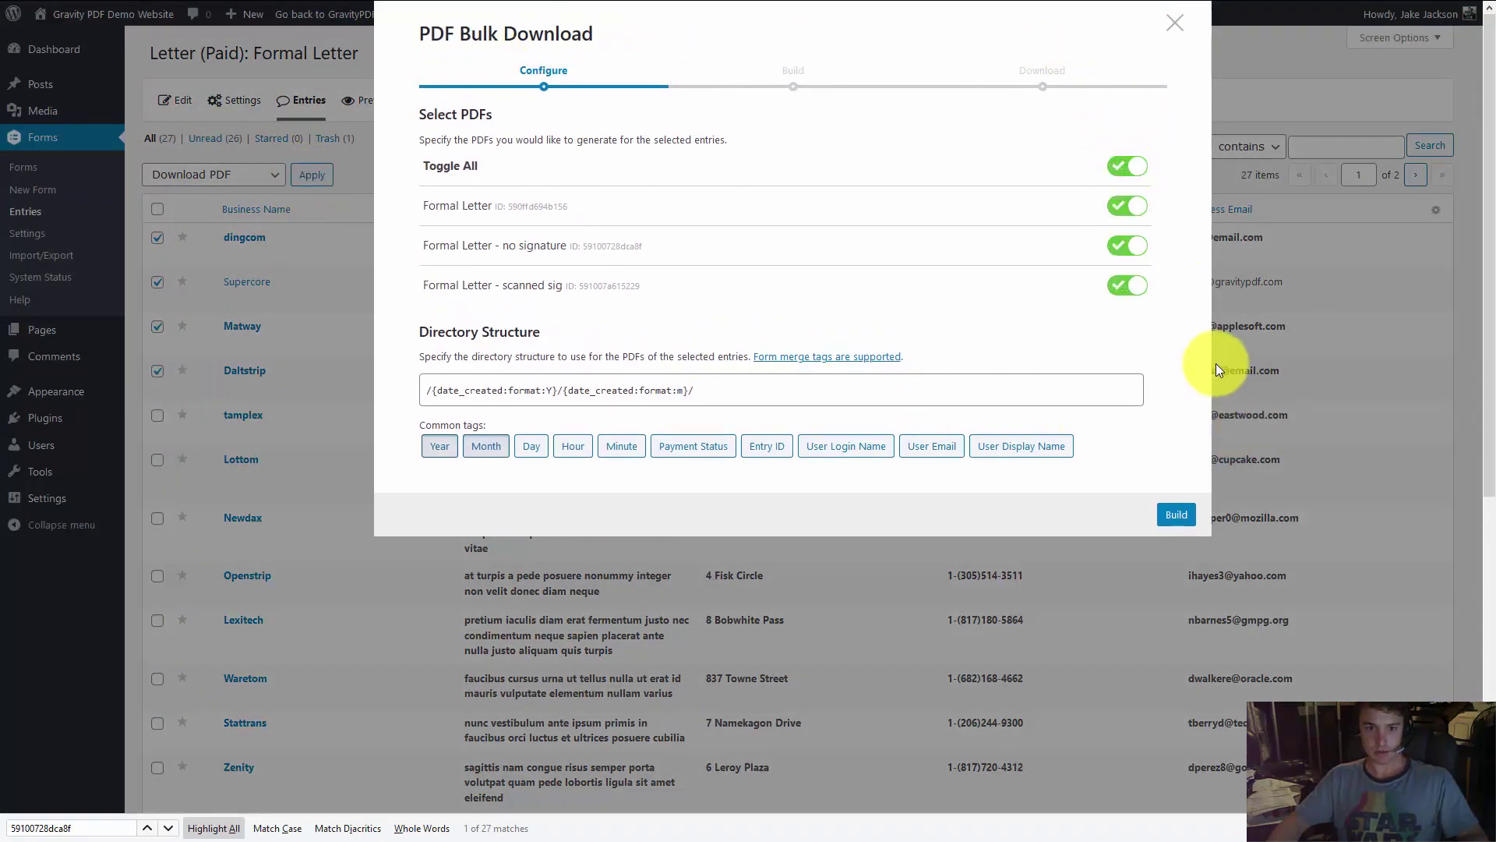
left_click(487, 446)
left_click(439, 446)
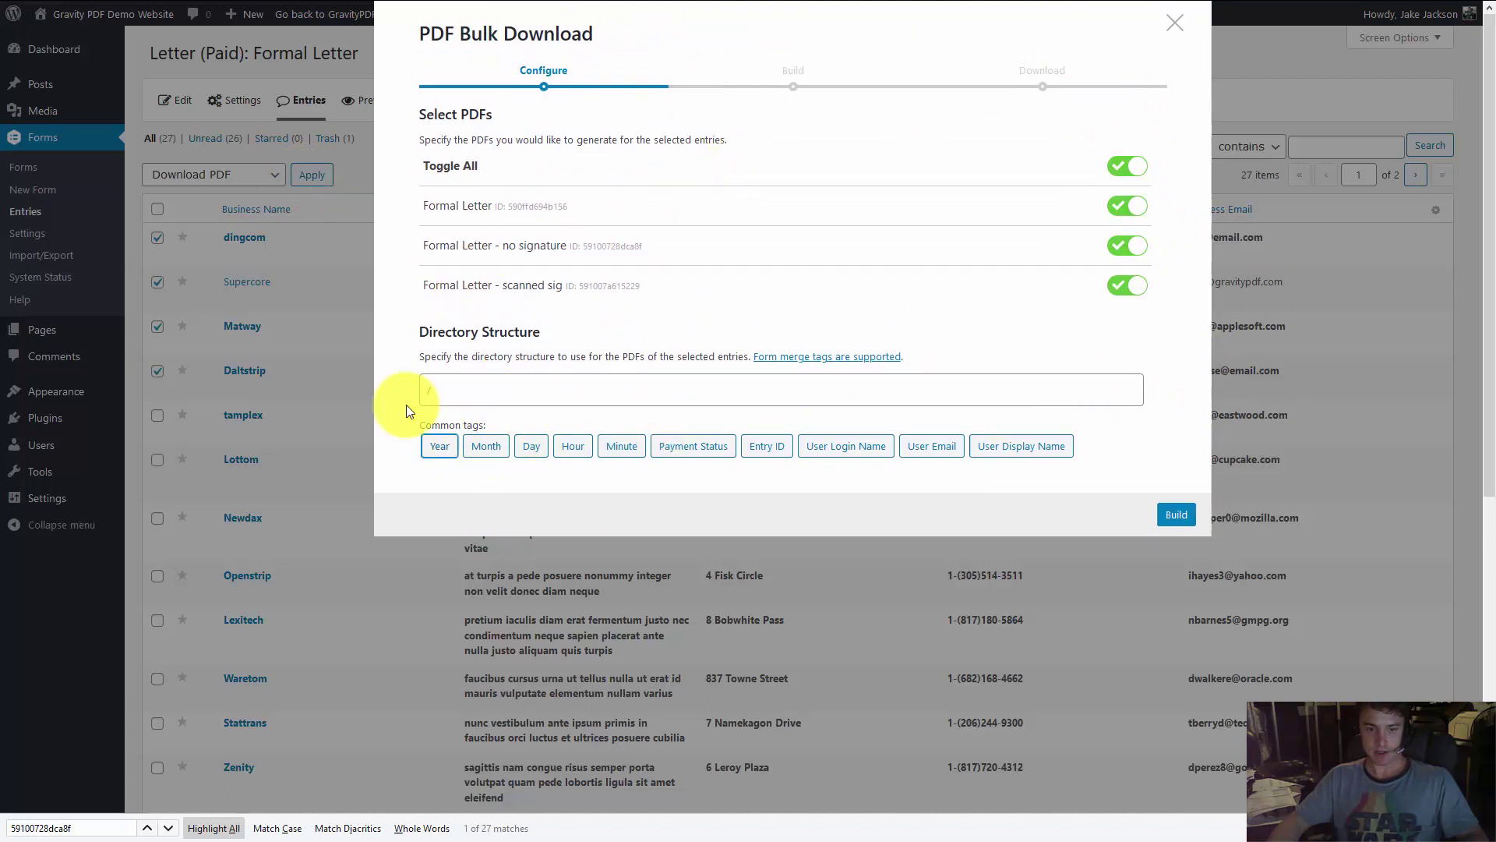
left_click(1173, 518)
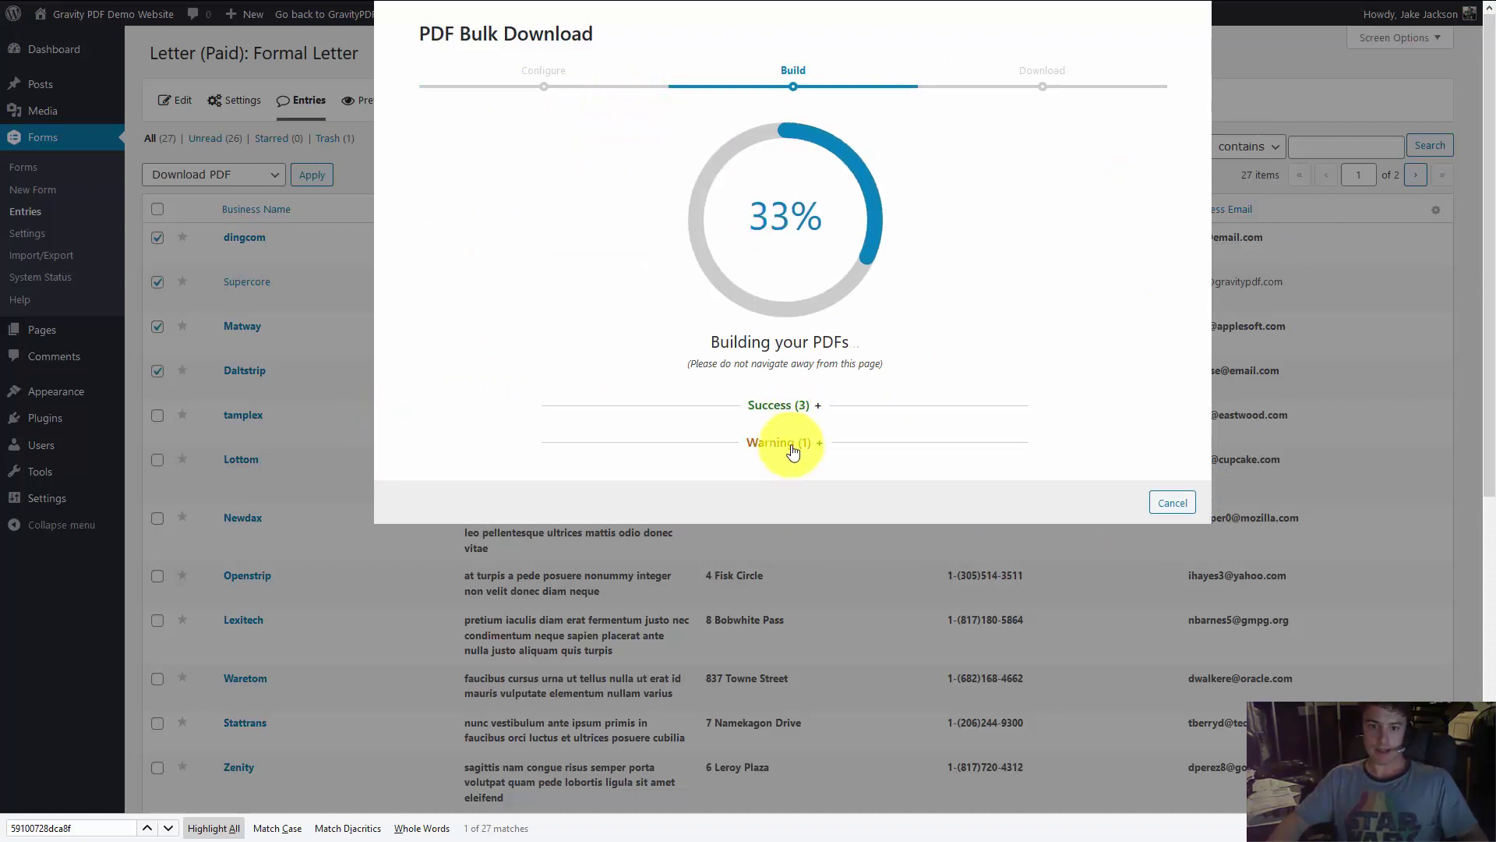
- Check the 3 warnings and 9 generated letters, then open archive-7.zip in WinRAR
left_click(789, 445)
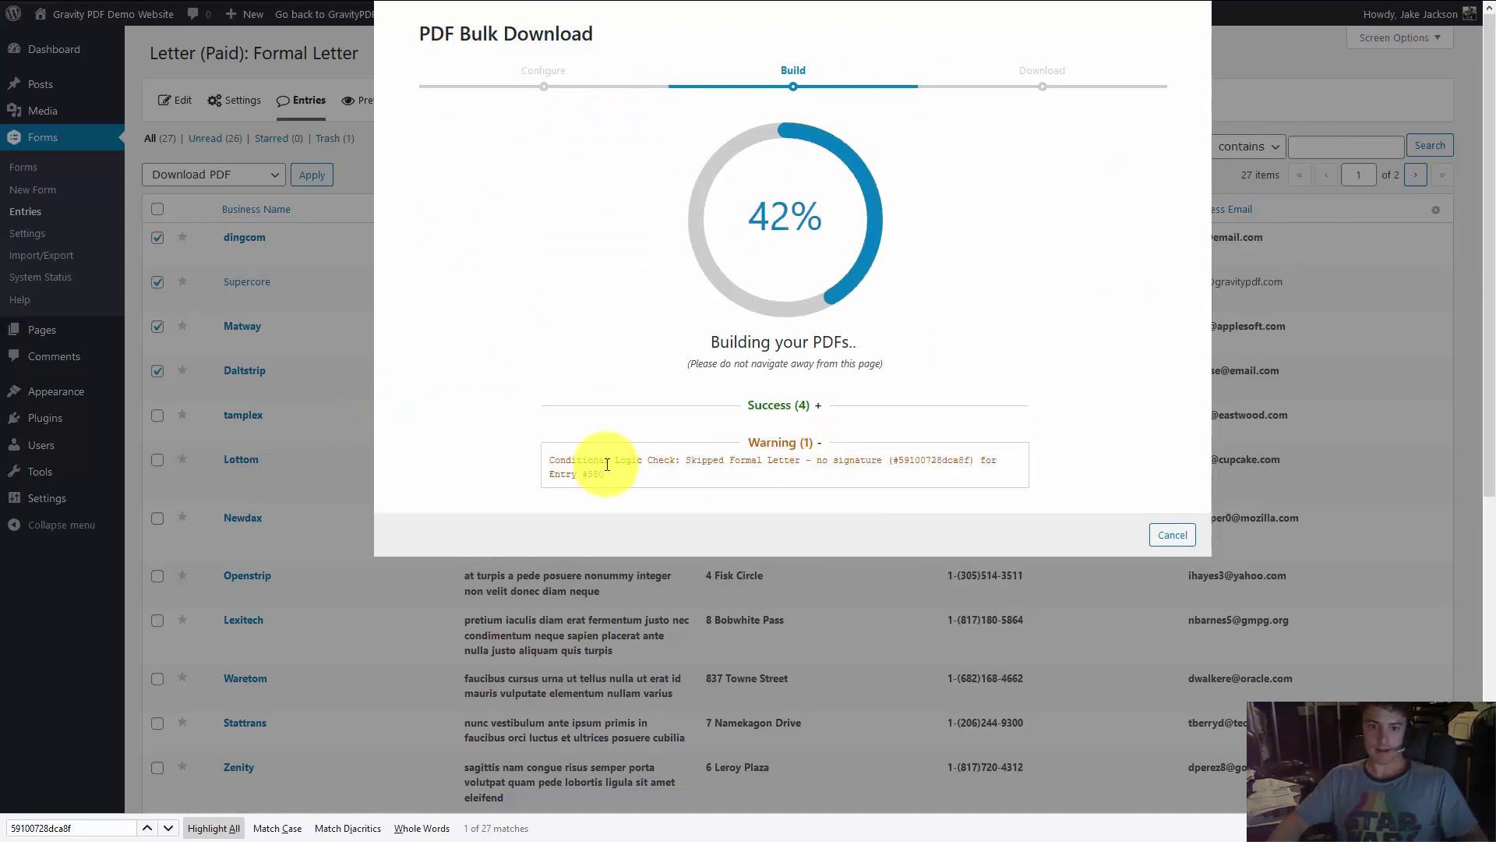
left_click(792, 451)
left_click(775, 404)
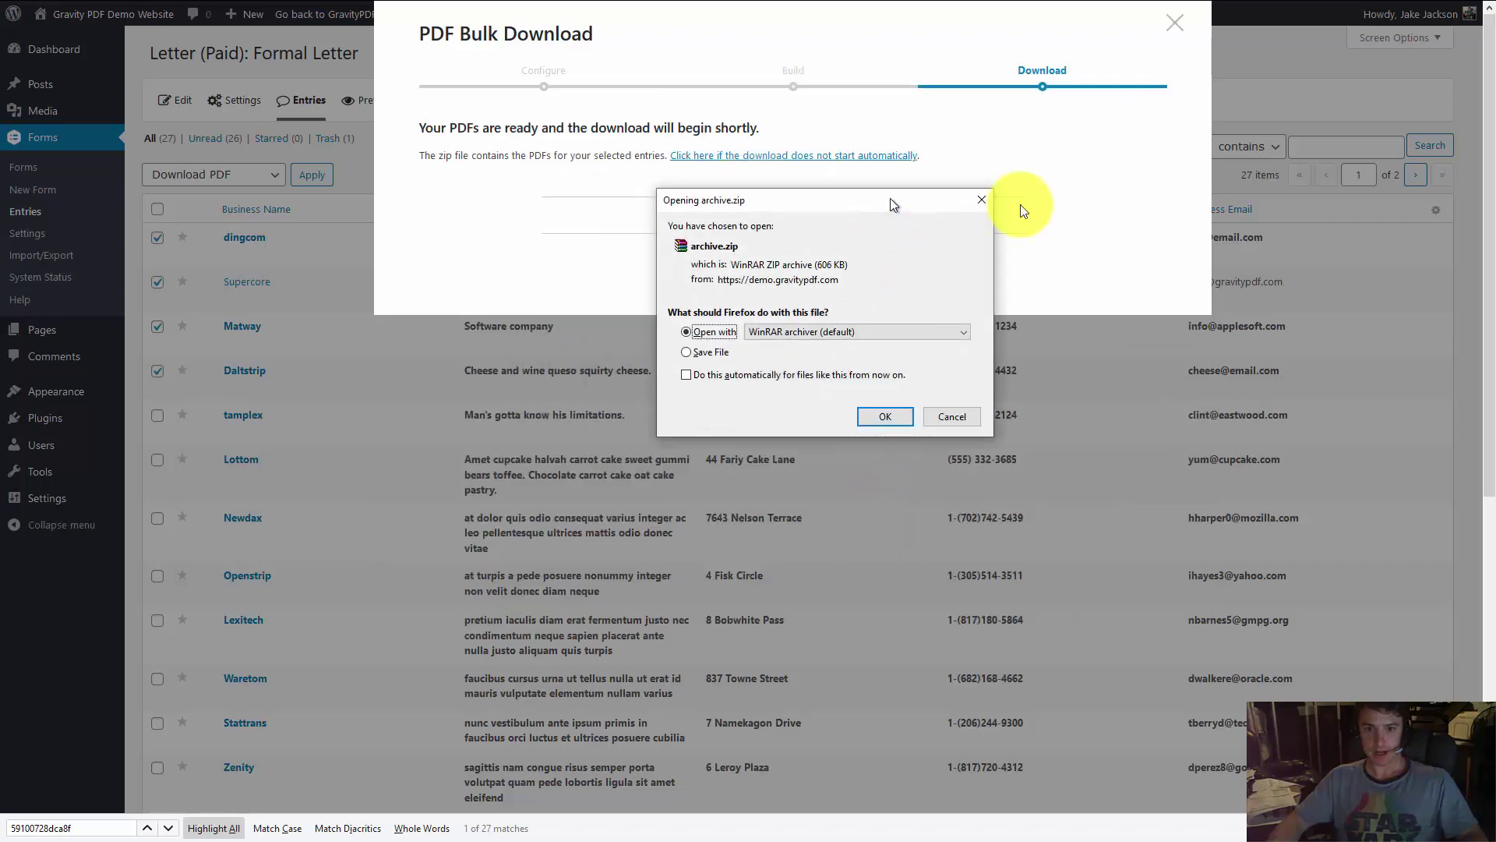
left_click_drag(894, 205, 1177, 162)
left_click(1175, 378)
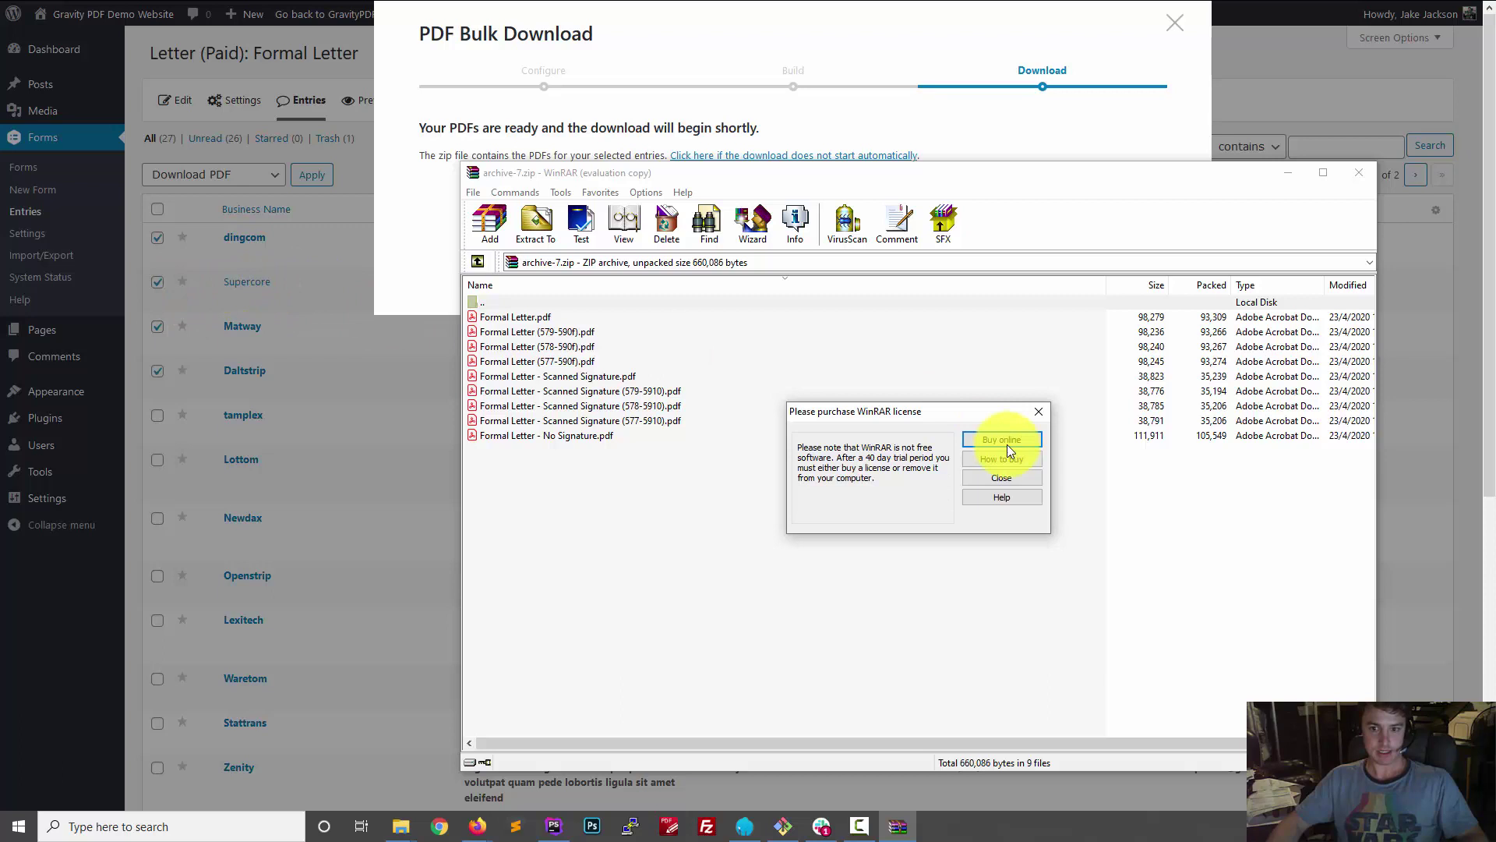
- Dismiss the licence reminder and inspect the Formal Letter file names without renaming them
left_click(1038, 413)
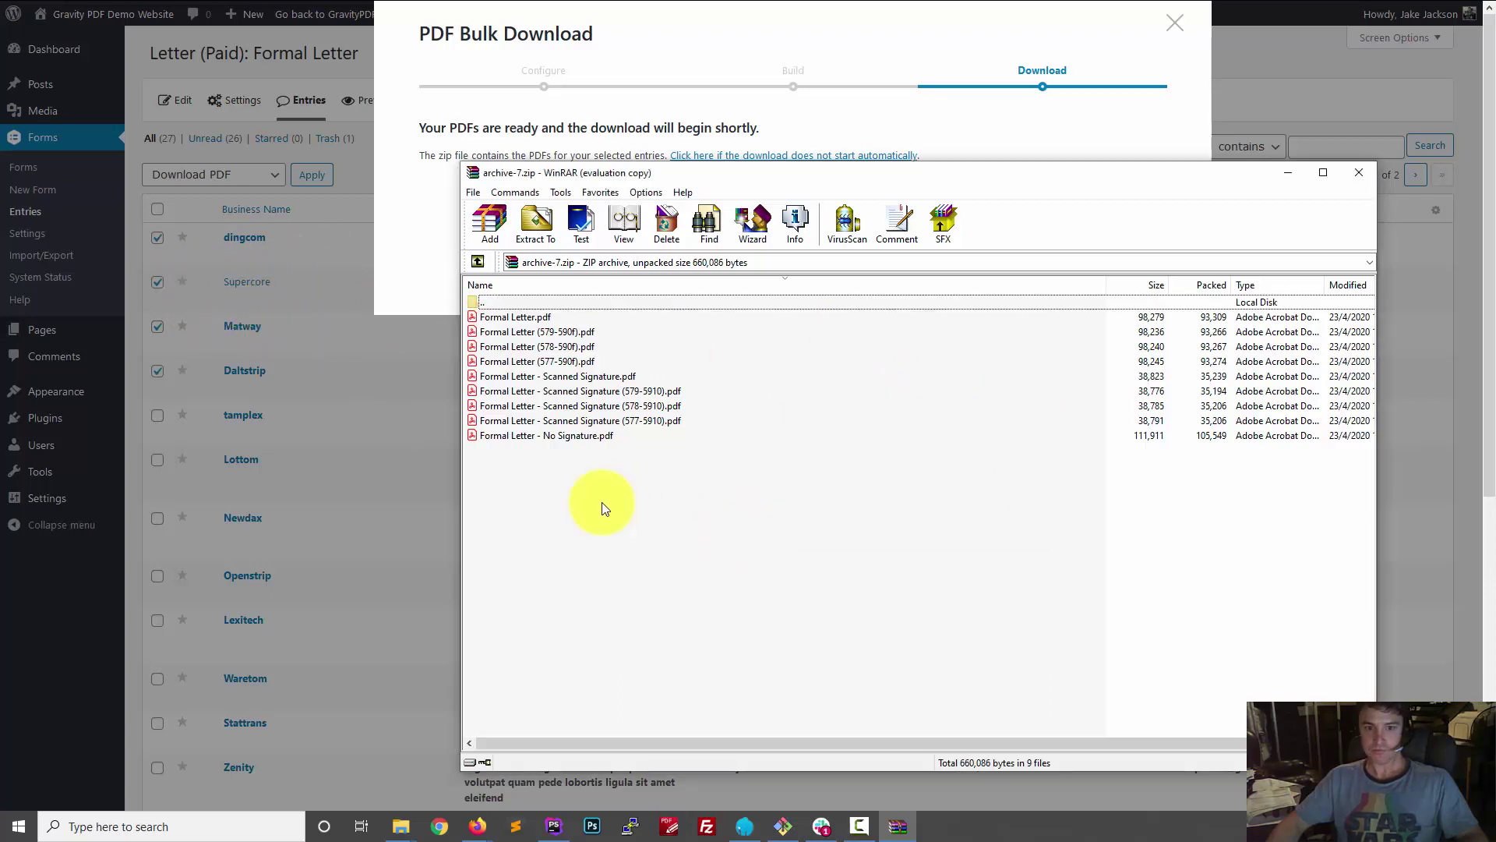
left_click_drag(544, 490, 507, 320)
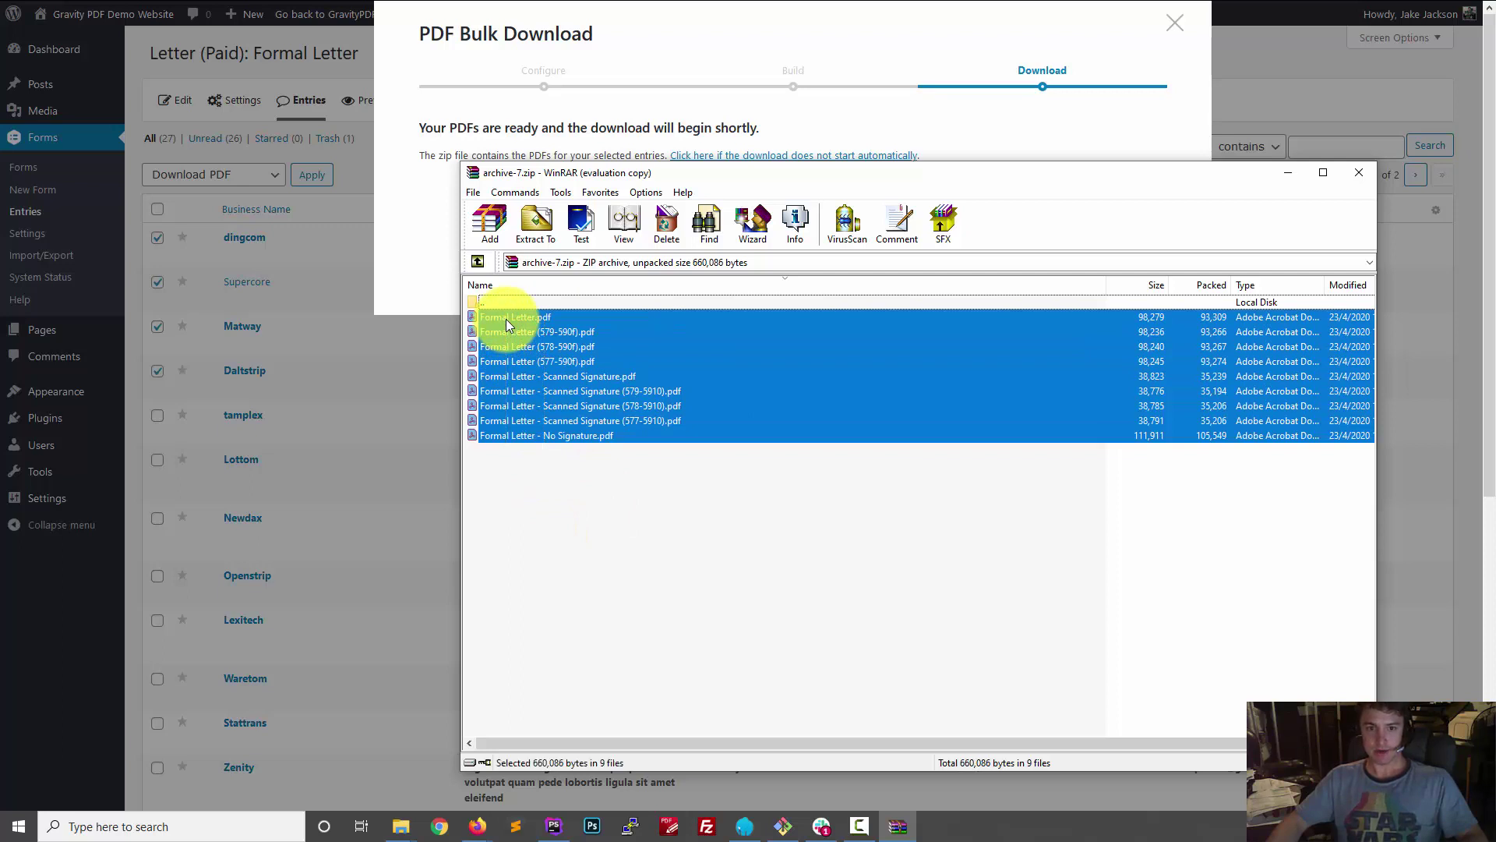
left_click(507, 319)
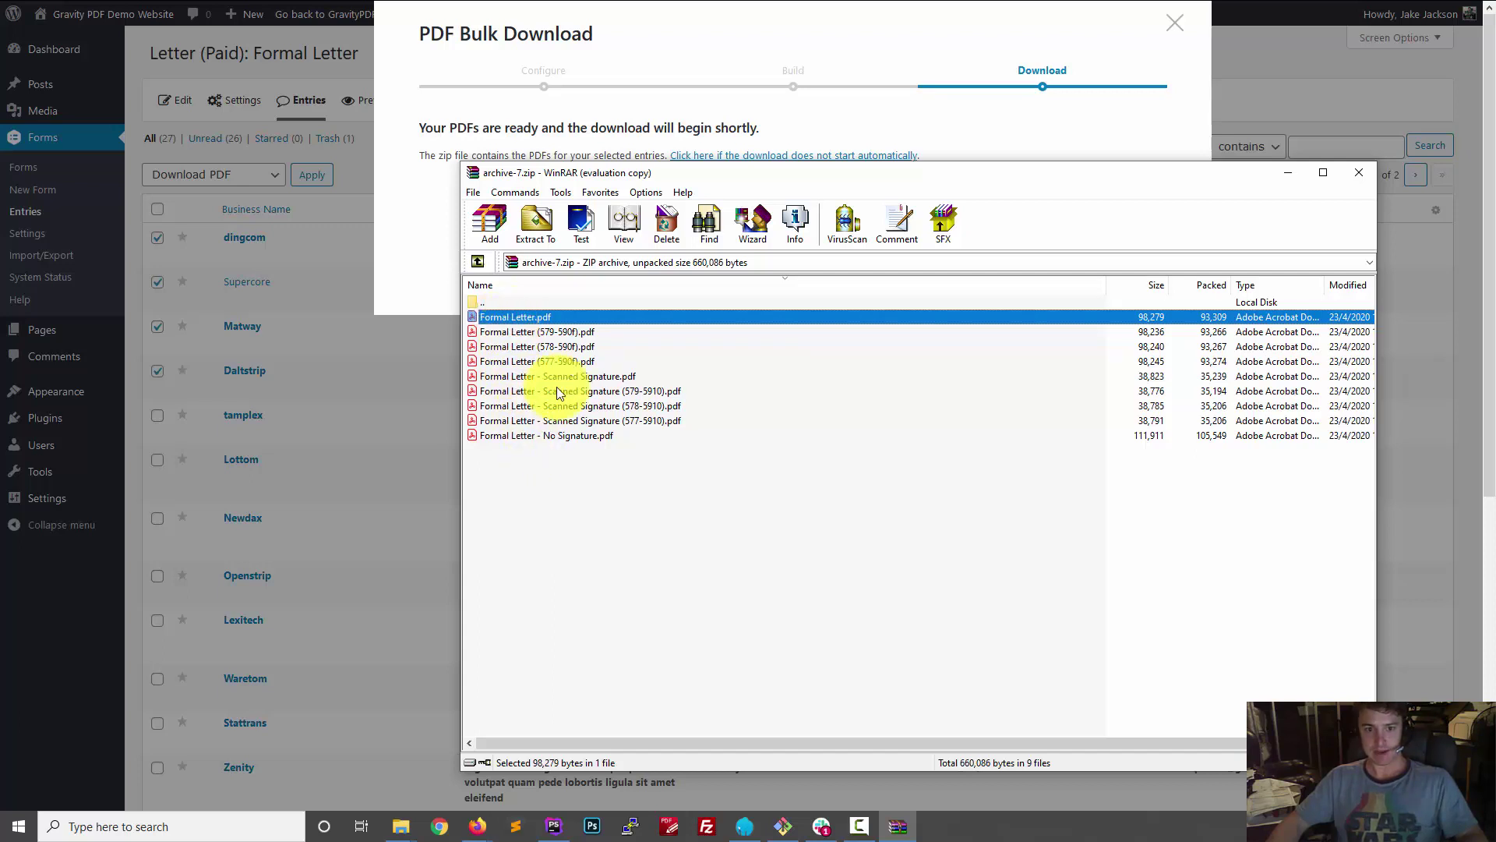
left_click(530, 332)
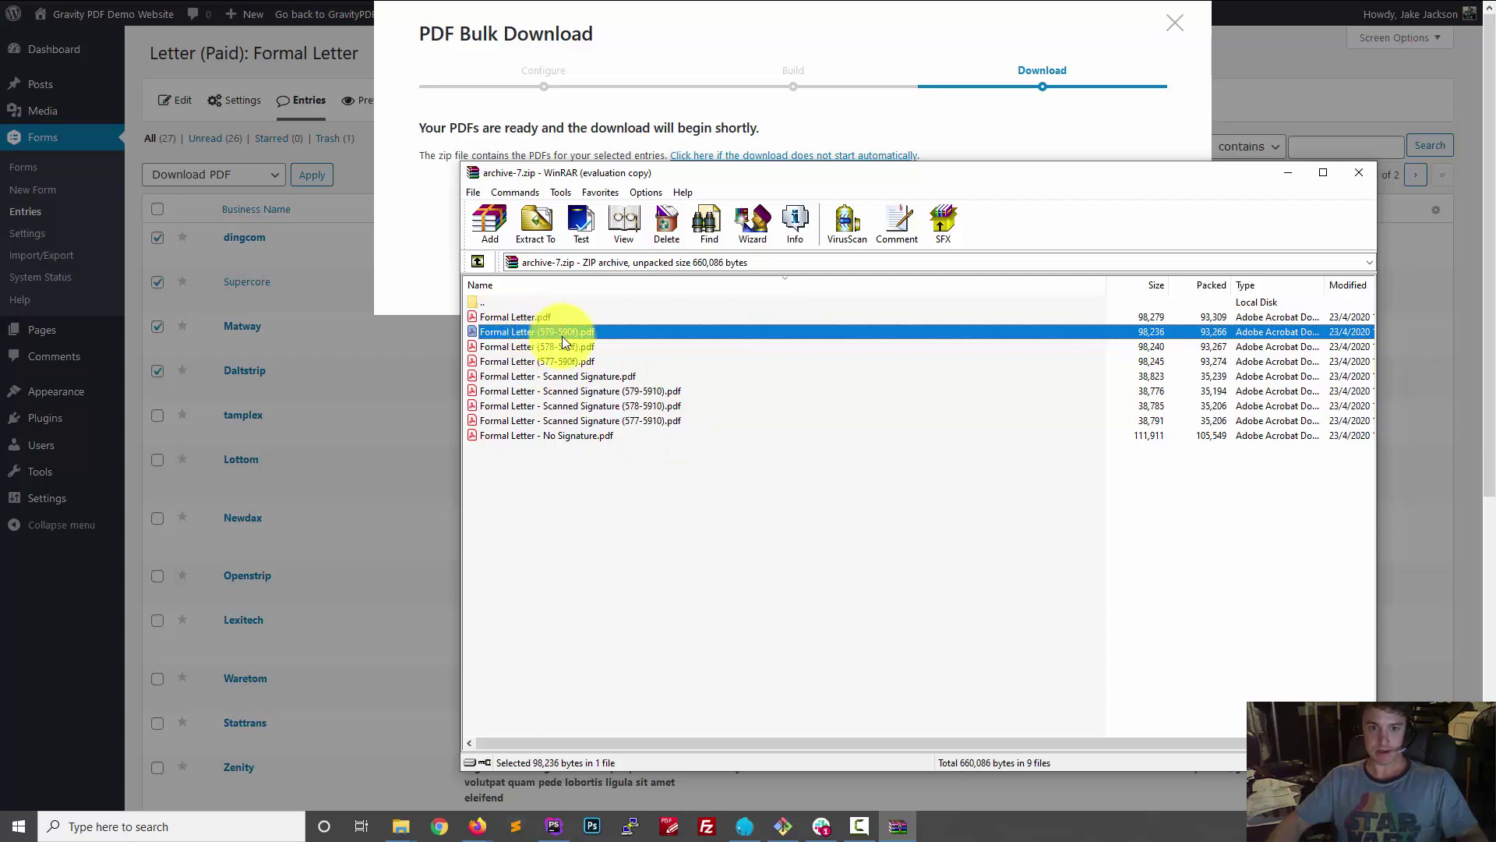
left_click(548, 334)
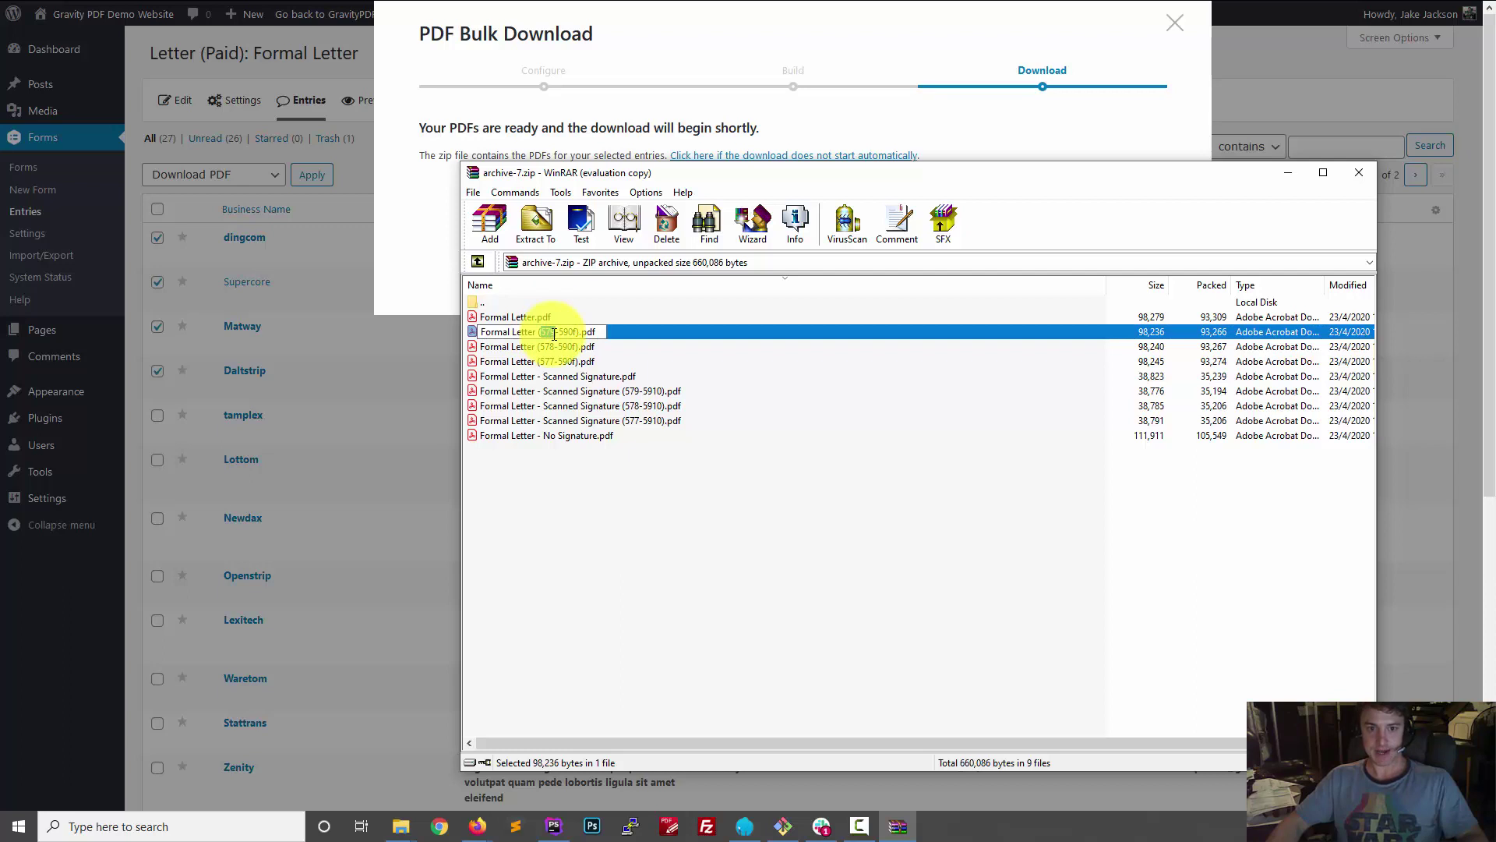
left_click_drag(560, 333, 573, 334)
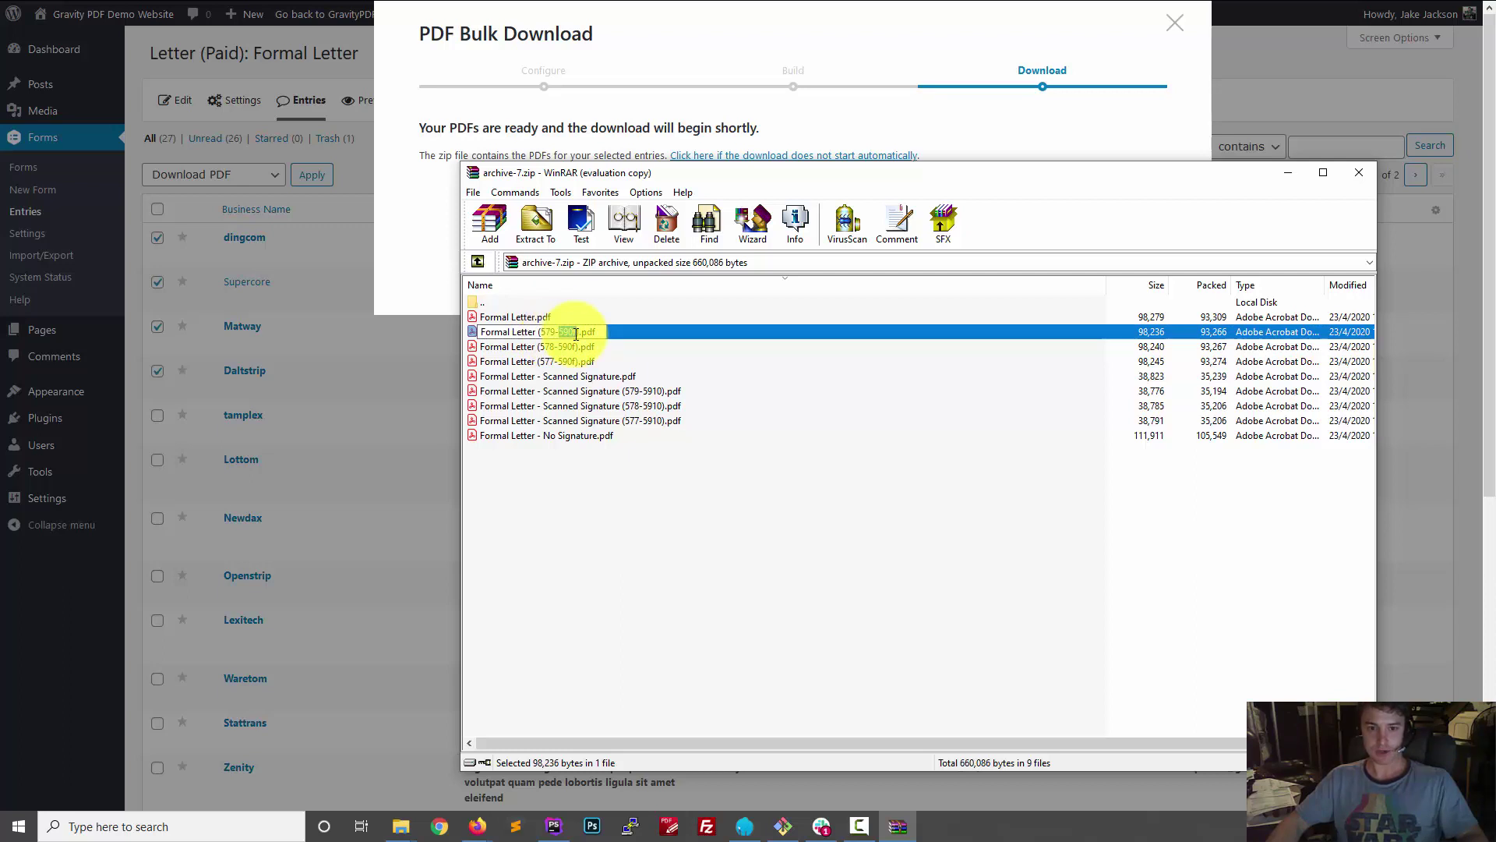
left_click_drag(541, 334, 577, 334)
key("Return")
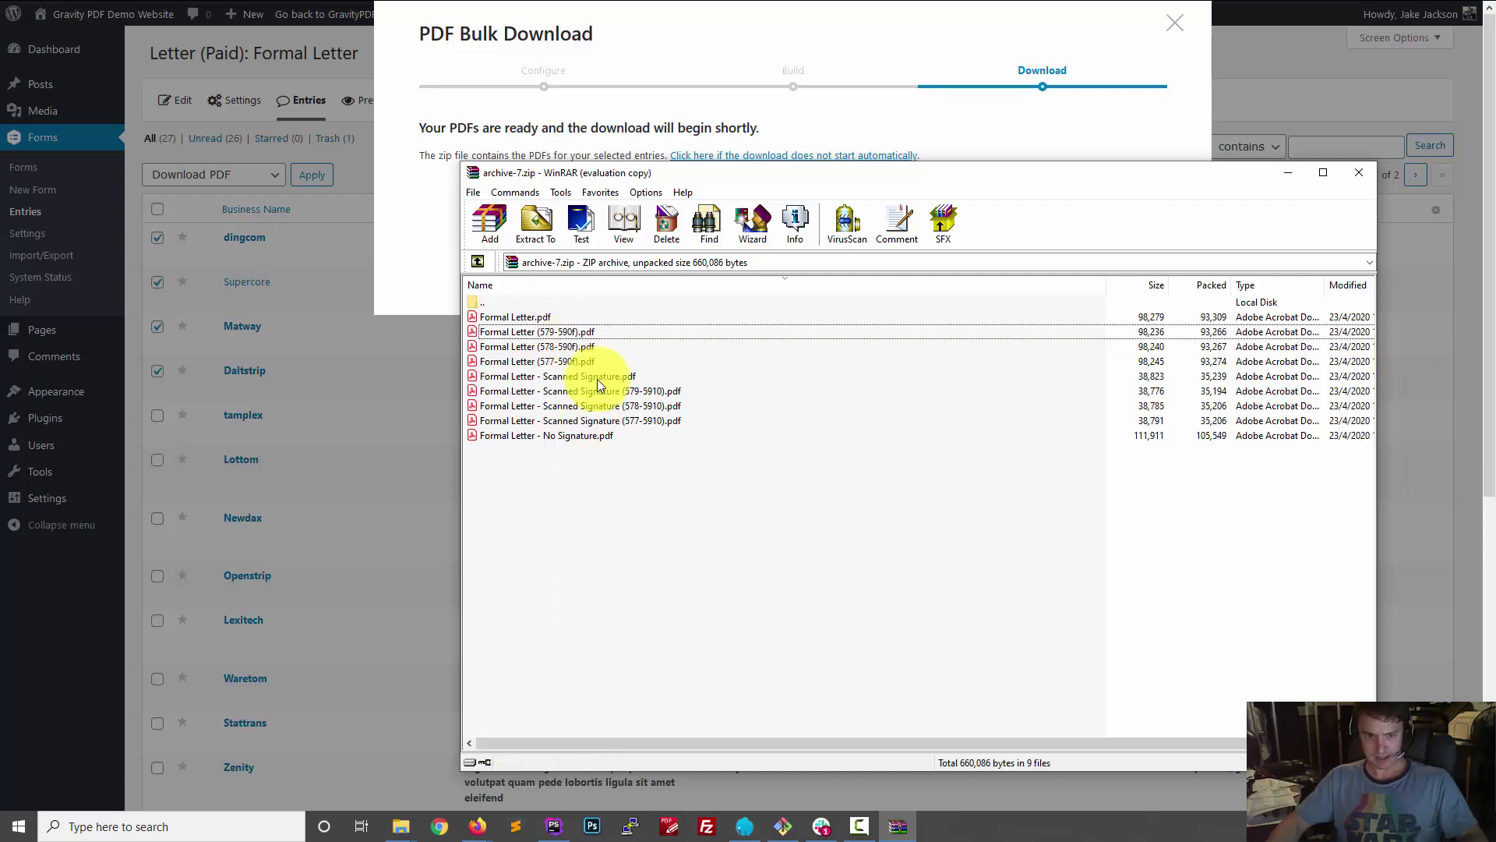
left_click(519, 334)
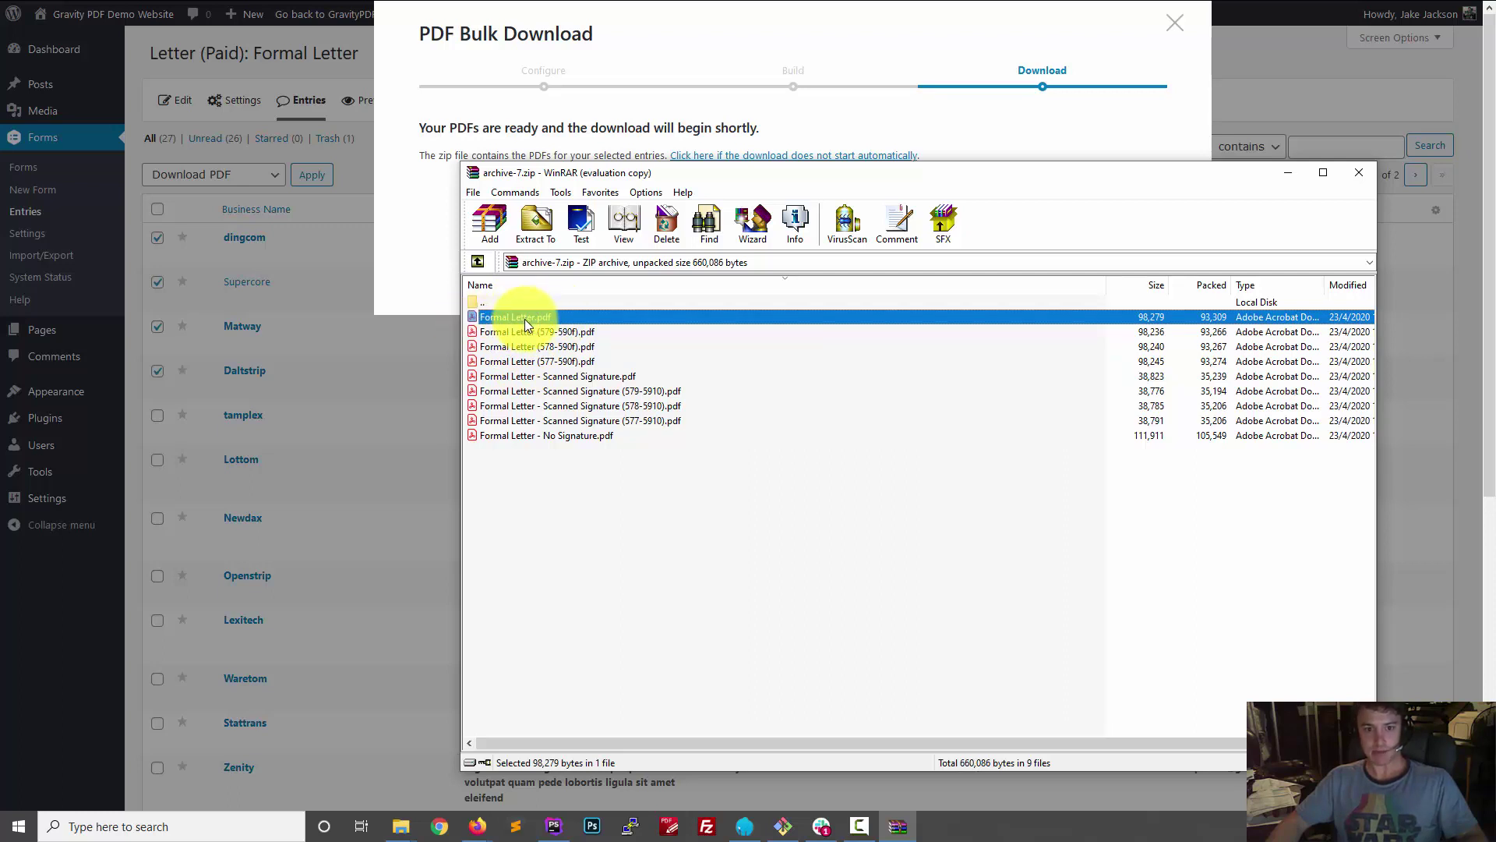
- View Formal Letter.pdf, Formal Letter (579-590f).pdf and the Matway letter (578-590f).pdf
double_click(516, 318)
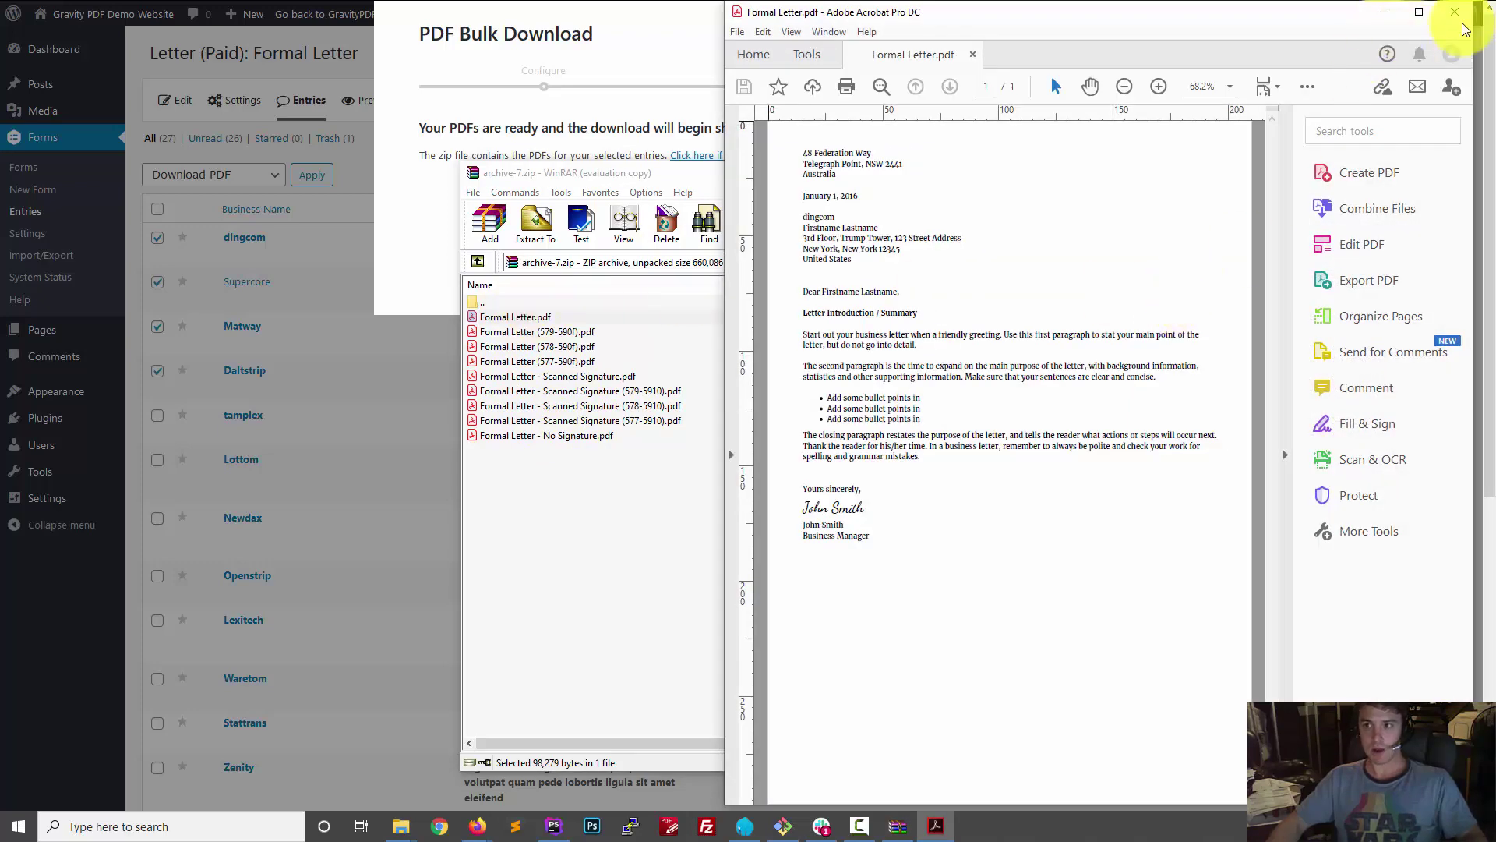
left_click(1454, 11)
double_click(532, 335)
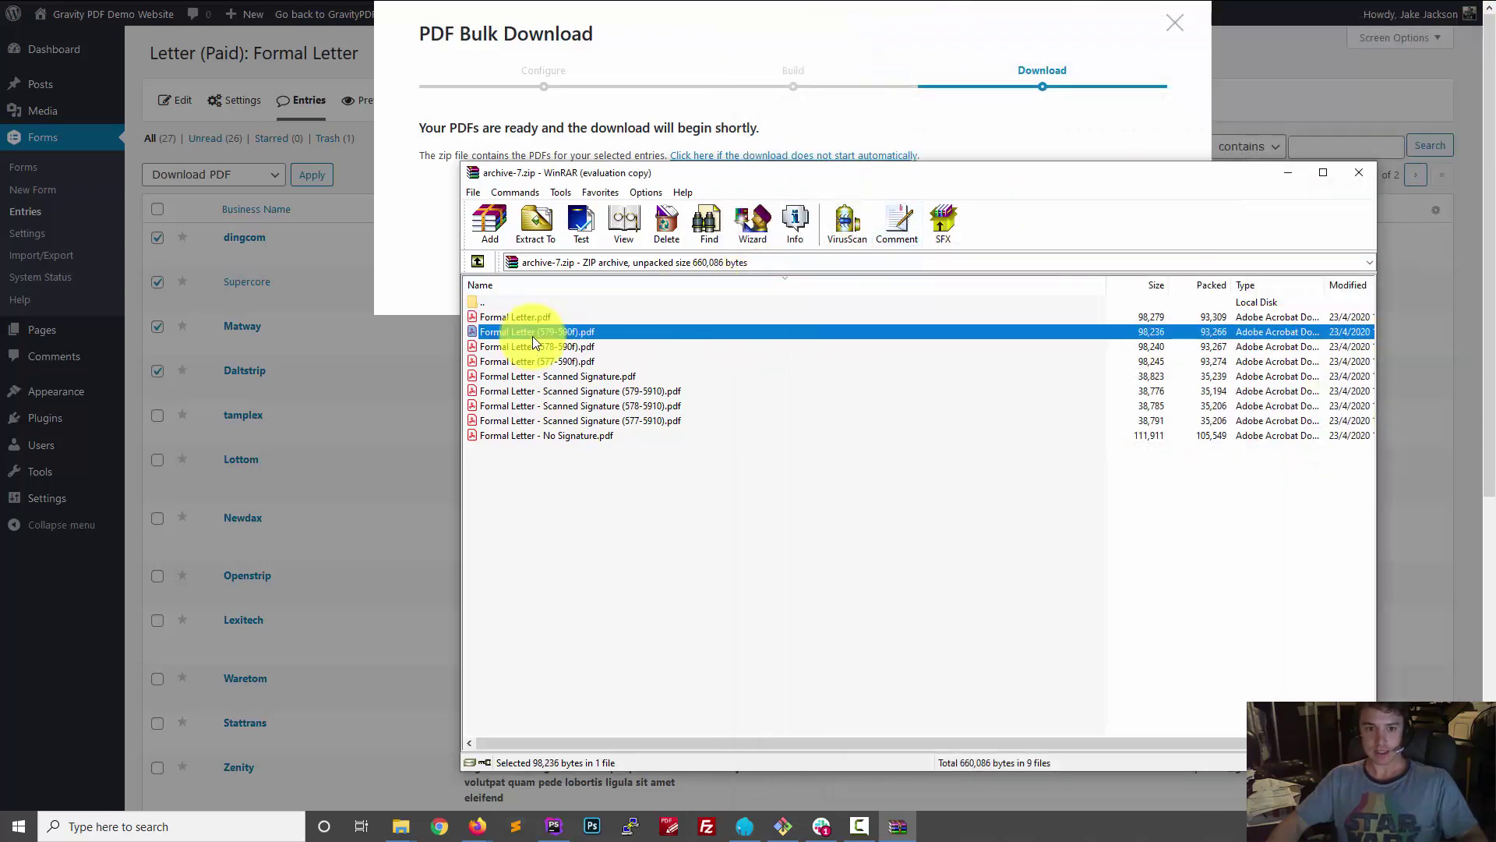
left_click(1455, 14)
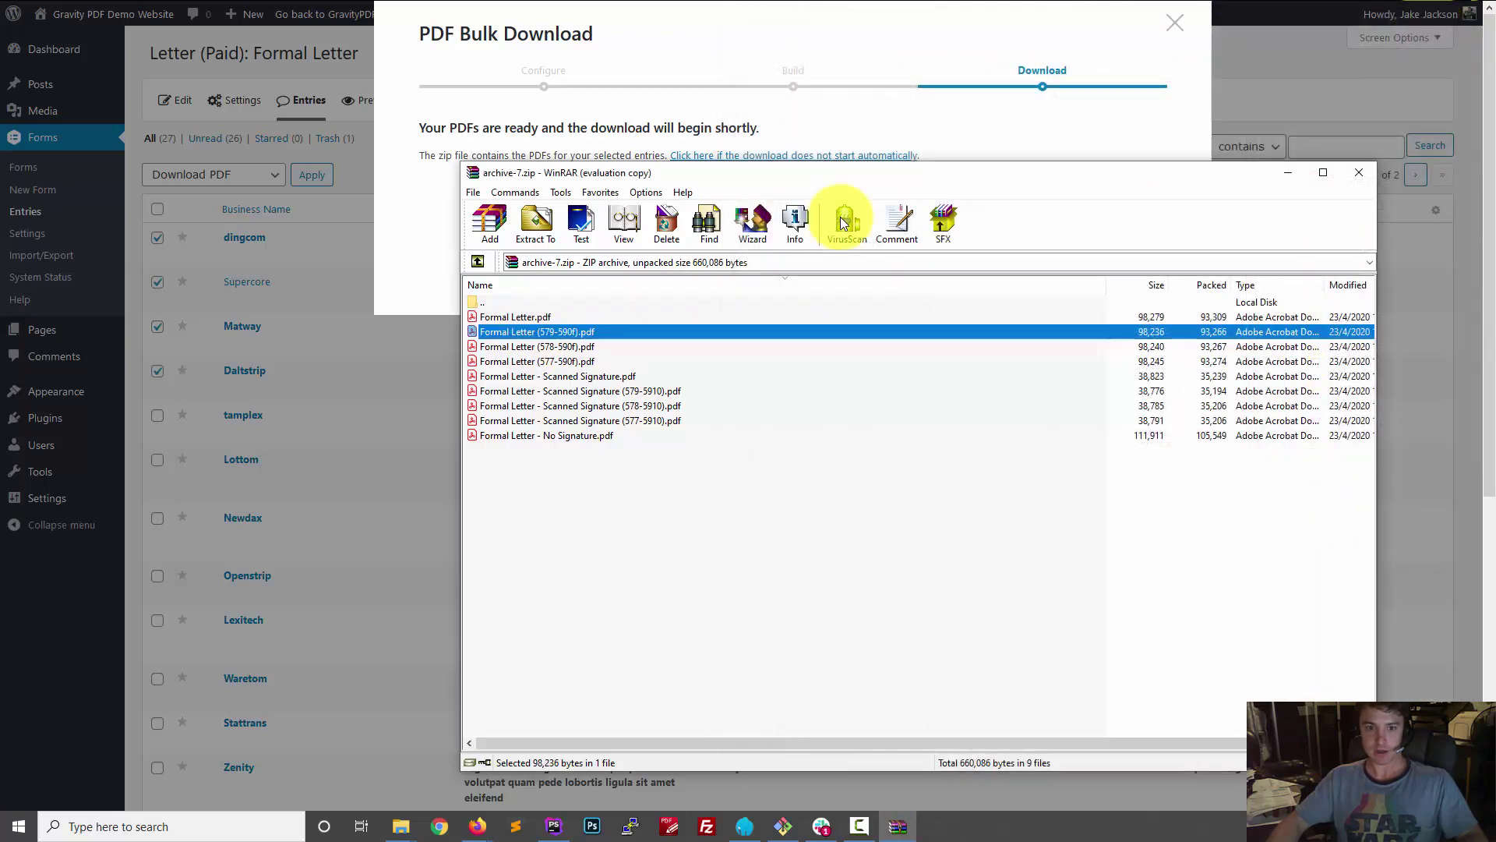
double_click(581, 347)
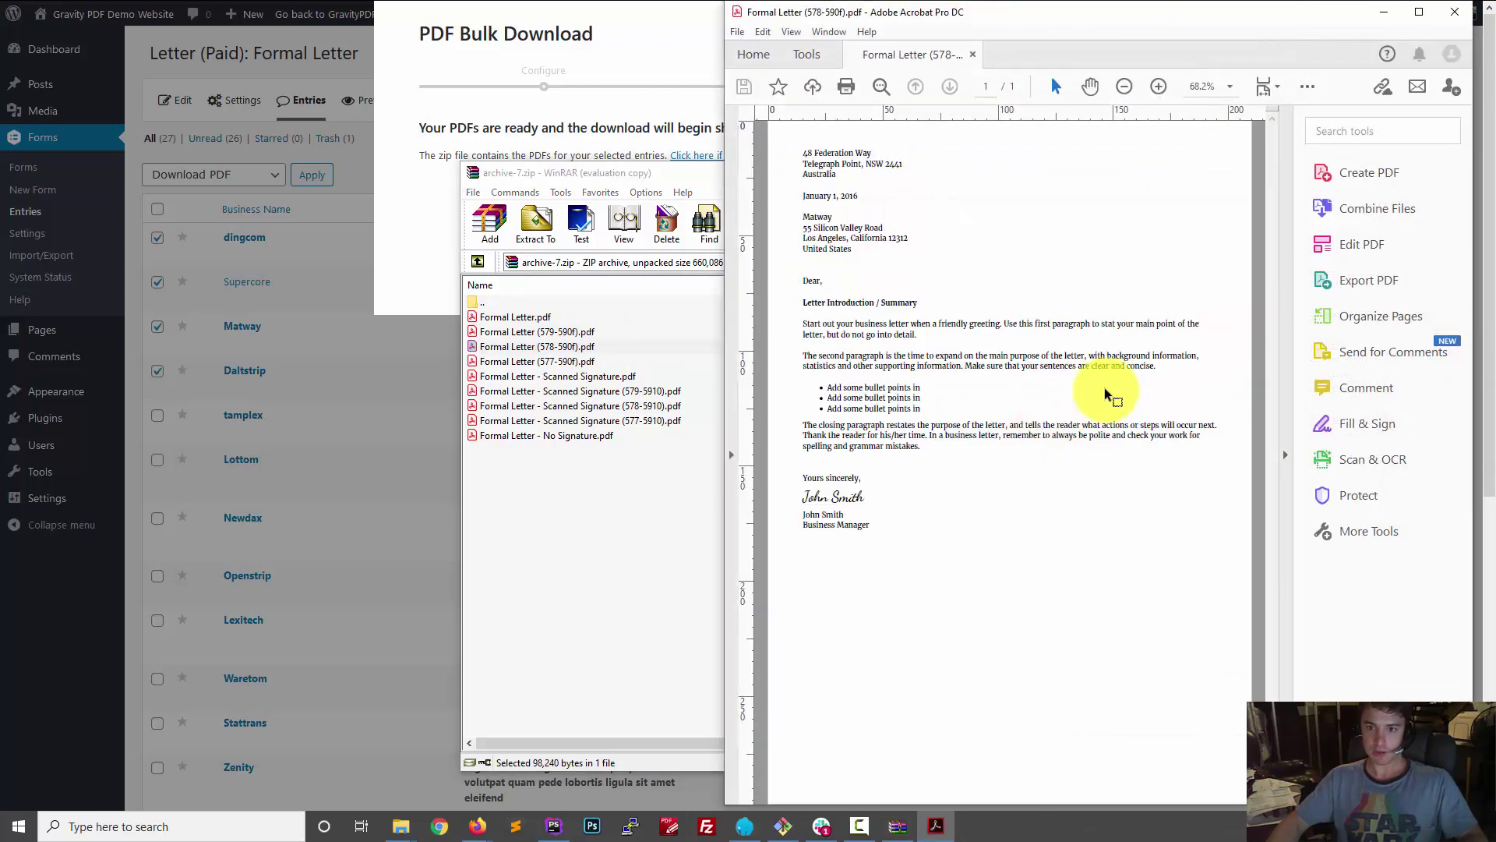
left_click(1452, 15)
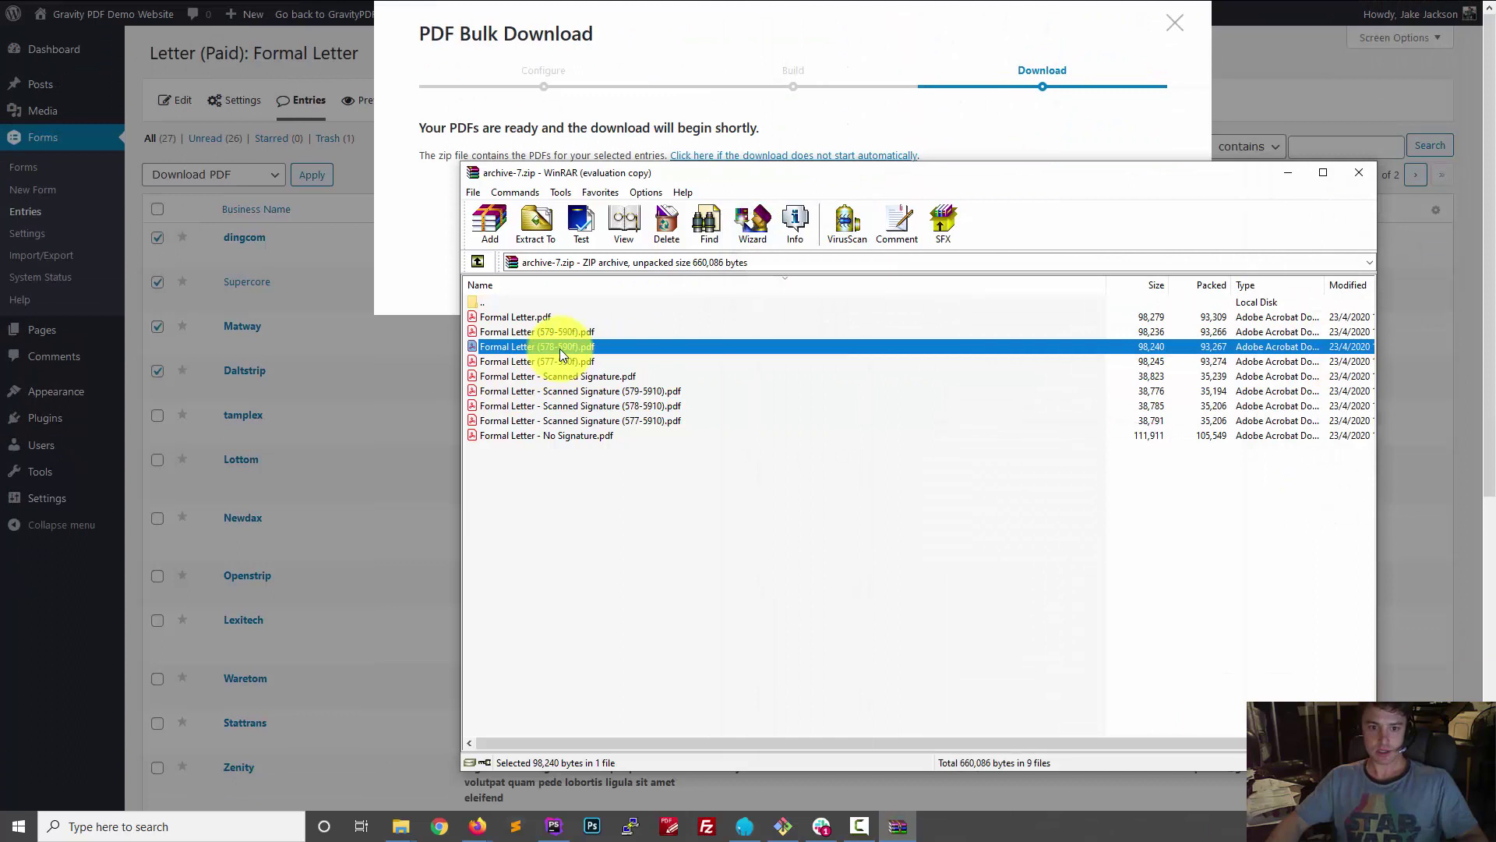
- Reselect the letter files and close the WinRAR archive window
left_click(545, 331)
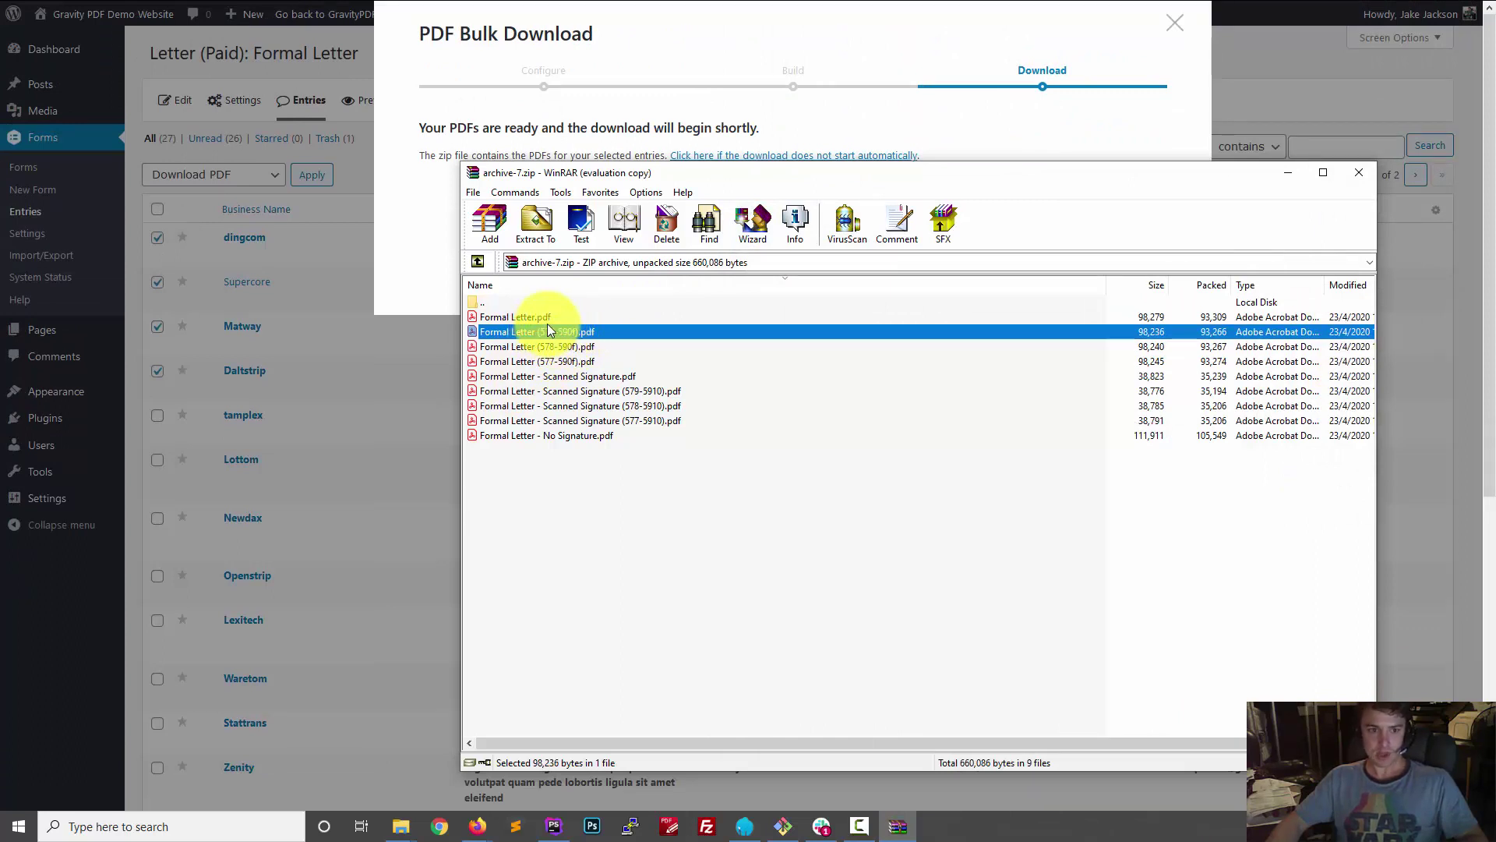
left_click(502, 317)
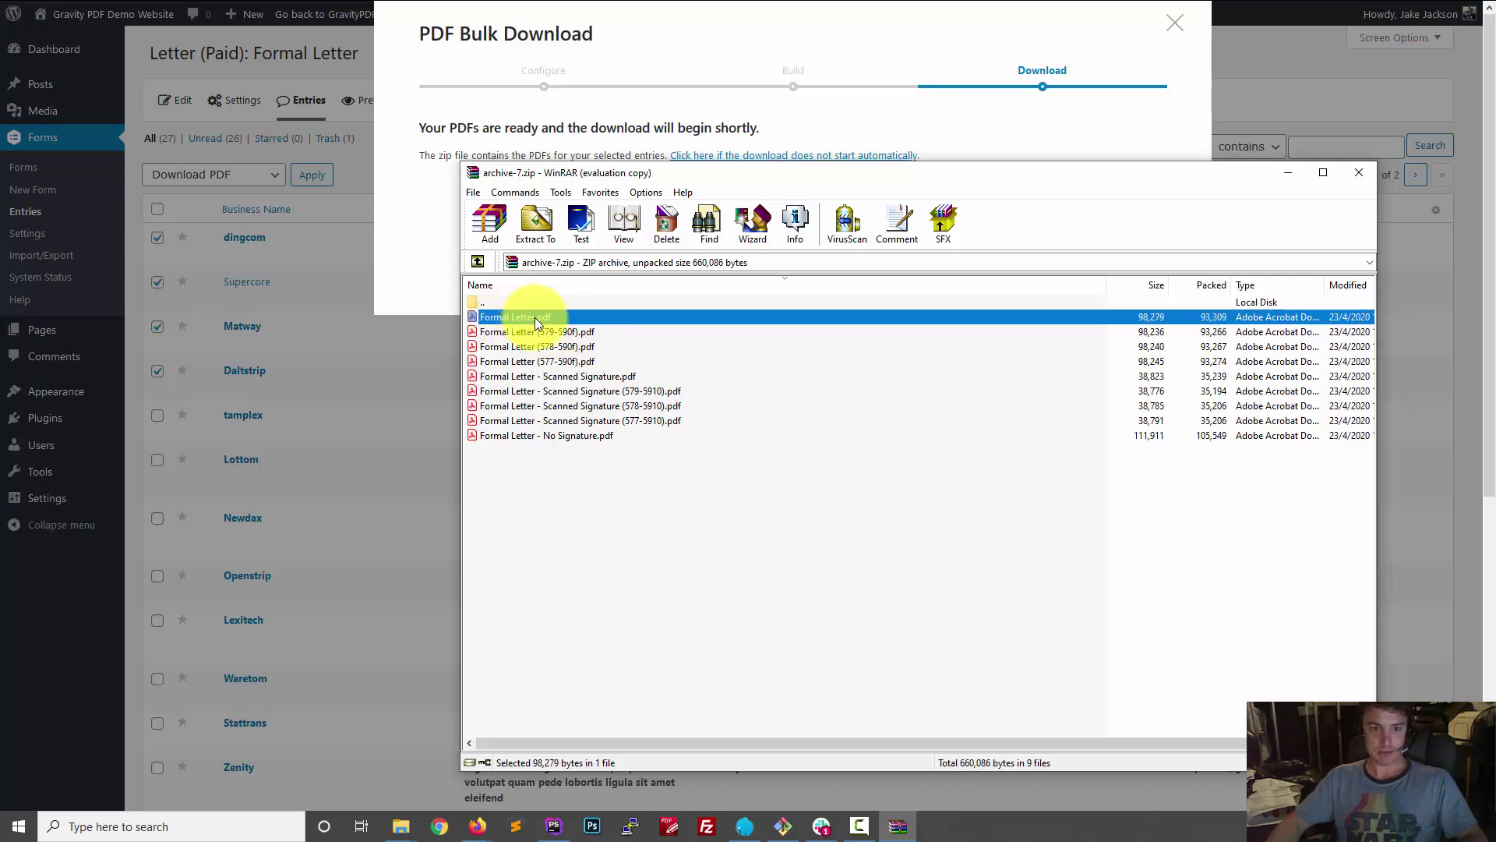
left_click(1356, 172)
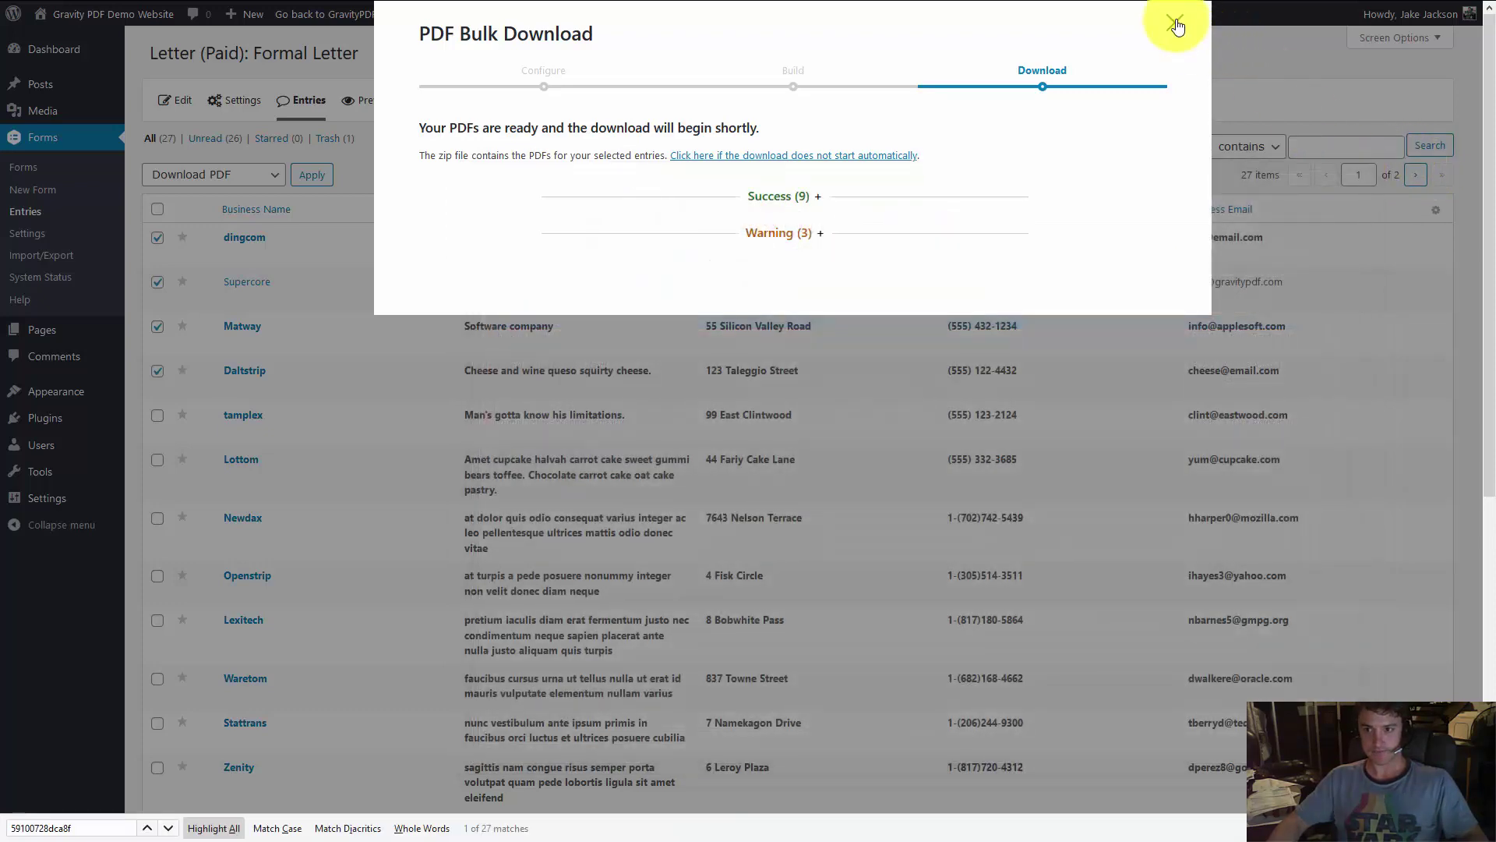
- Append the {Business Name:4} merge tag to the Formal Letter filename, save, and return to Entries
left_click(1174, 24)
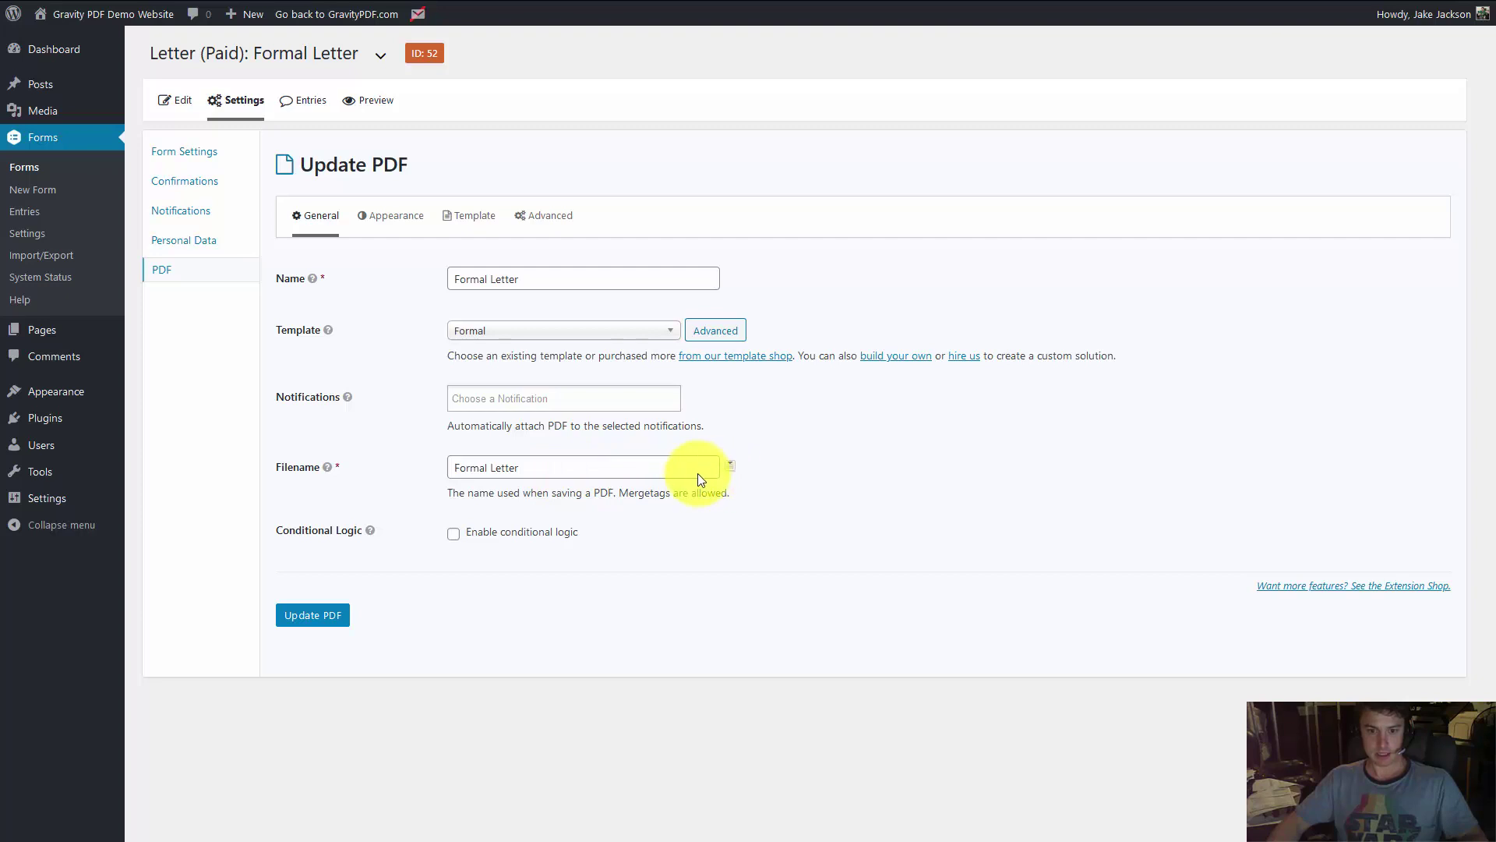
left_click(636, 467)
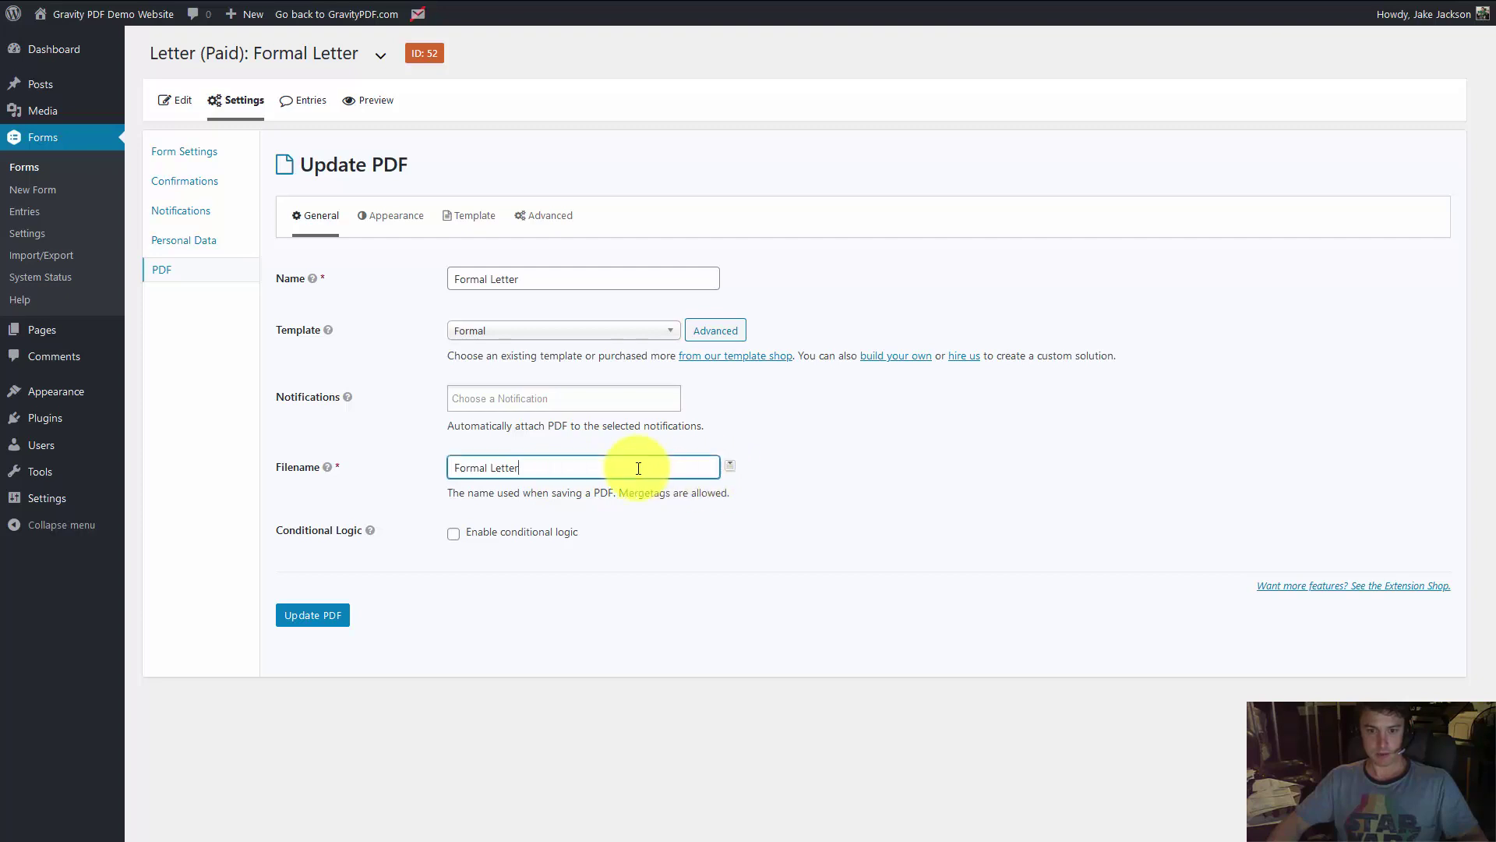
left_click(730, 465)
left_click(740, 513)
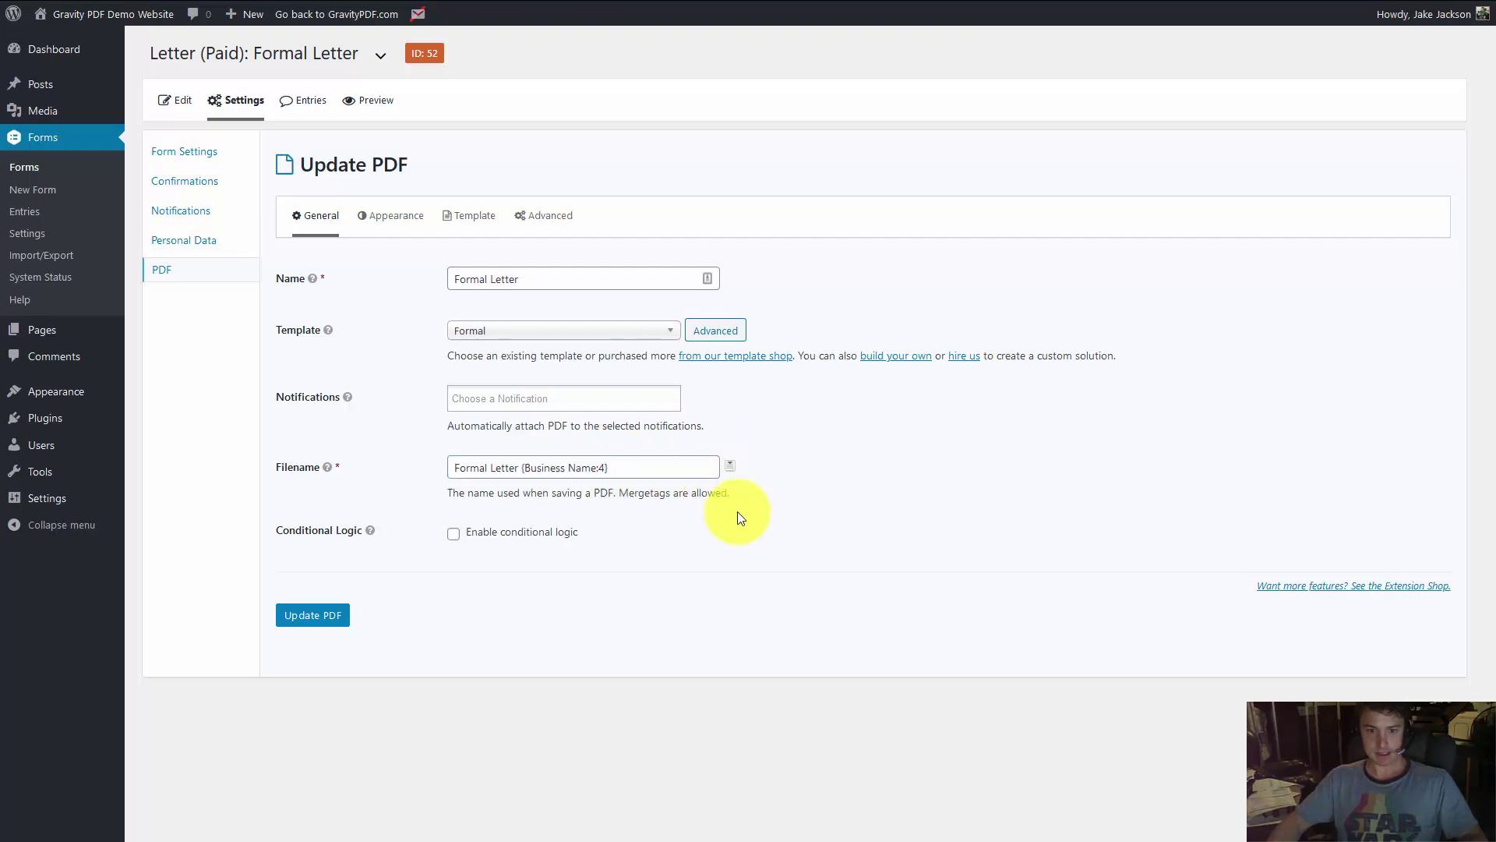
left_click(667, 466)
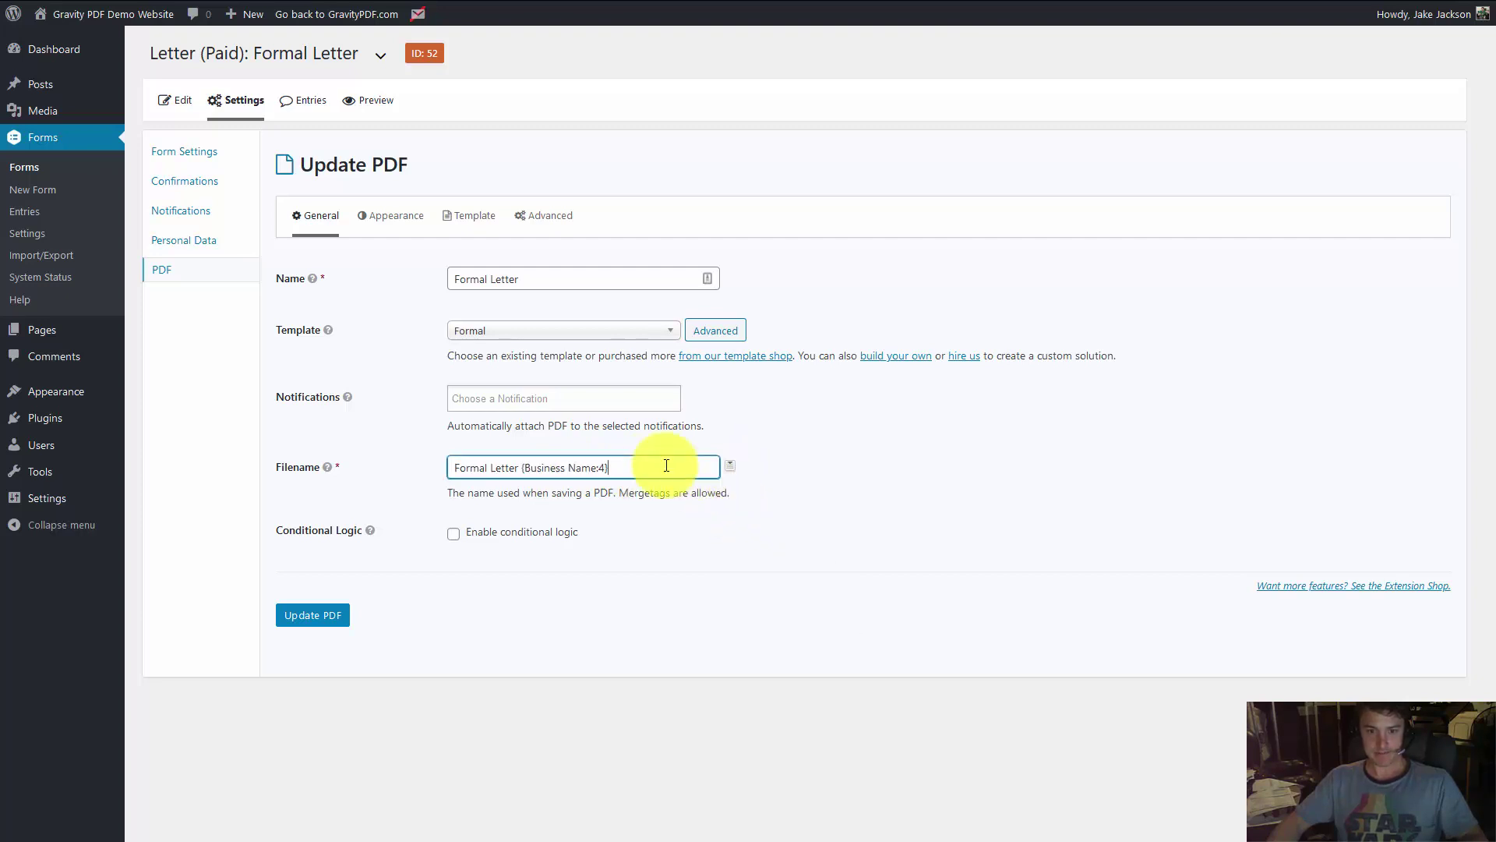
left_click(308, 618)
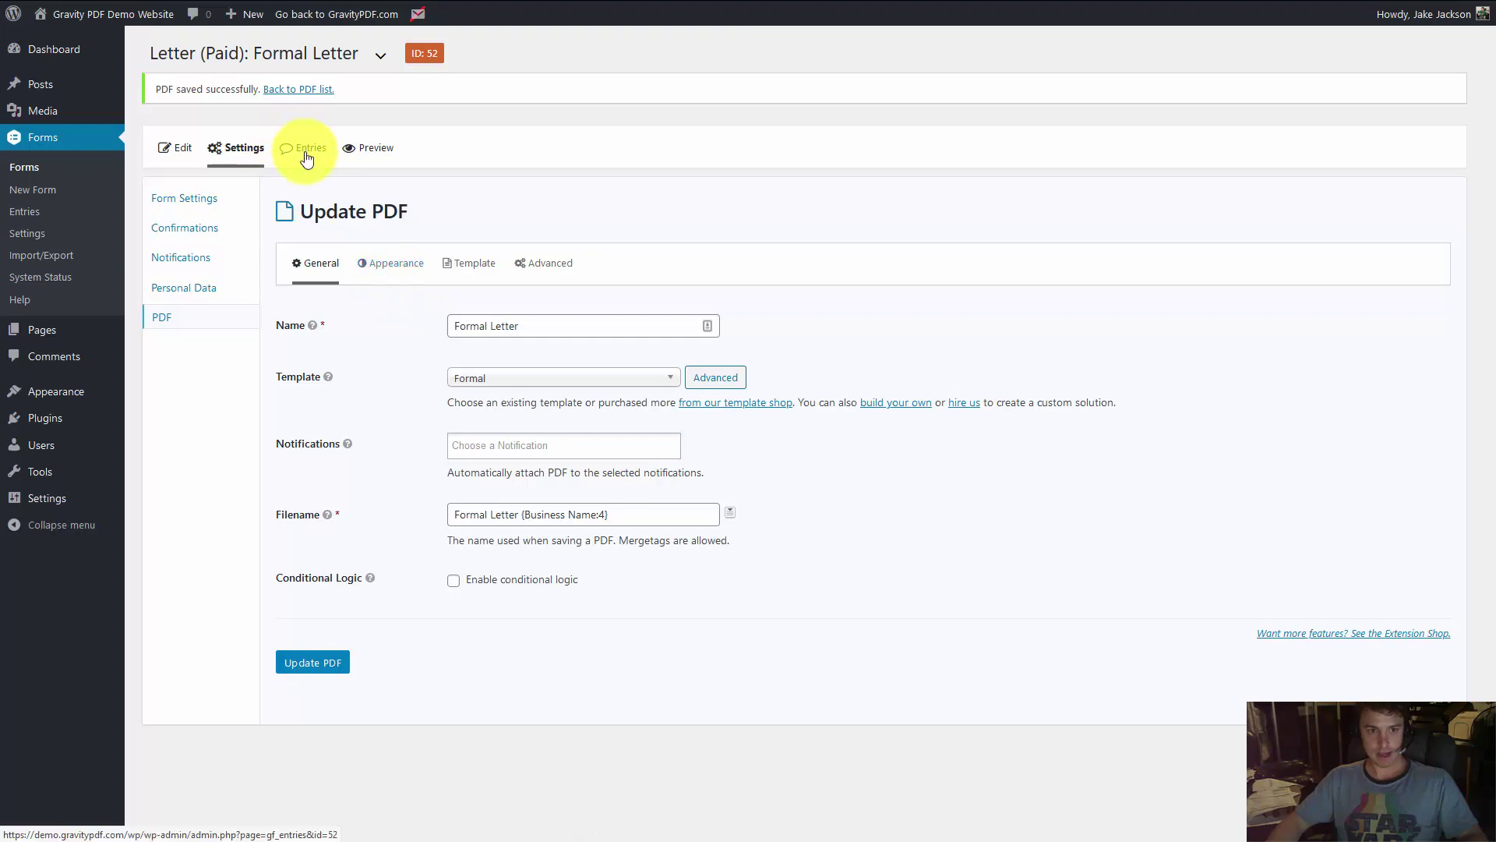
left_click(303, 156)
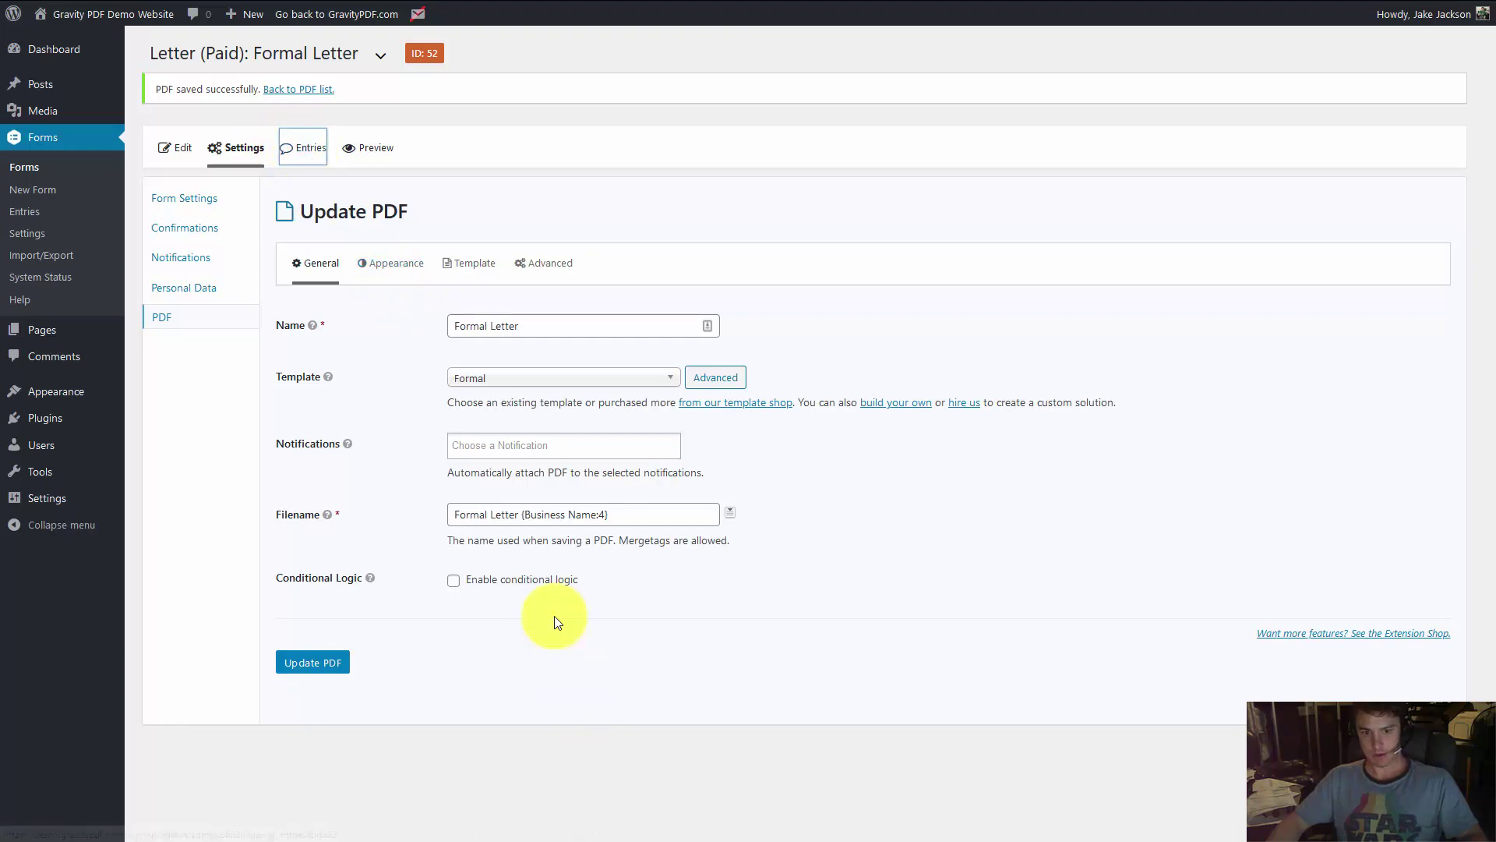
- Apply the Download PDF bulk action to the dingcom, Supercore, Matway, Daltstrip and tamplex entries
left_click(302, 149)
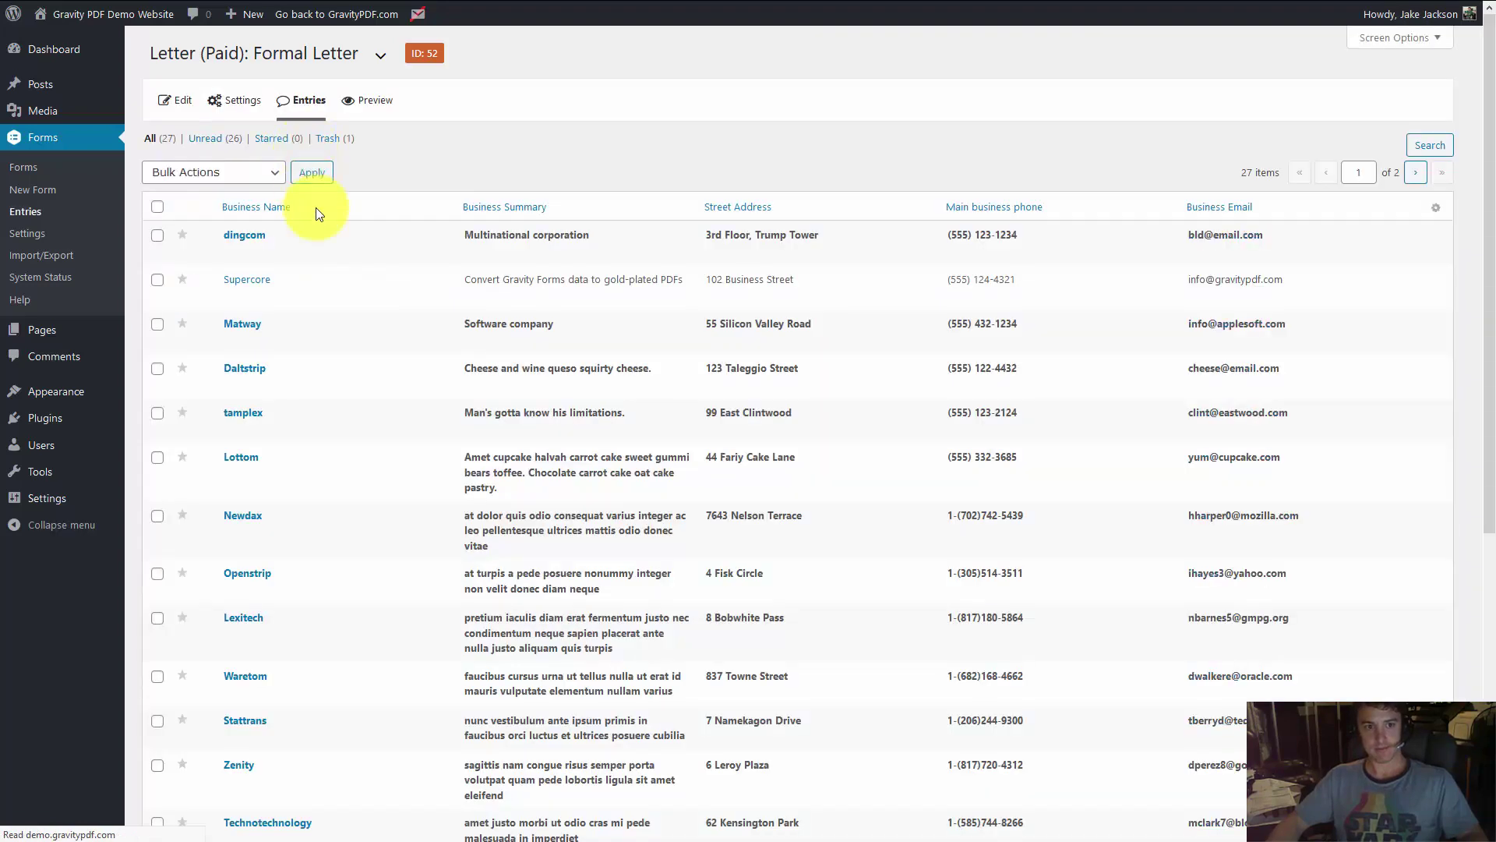
left_click(158, 238)
left_click(157, 282)
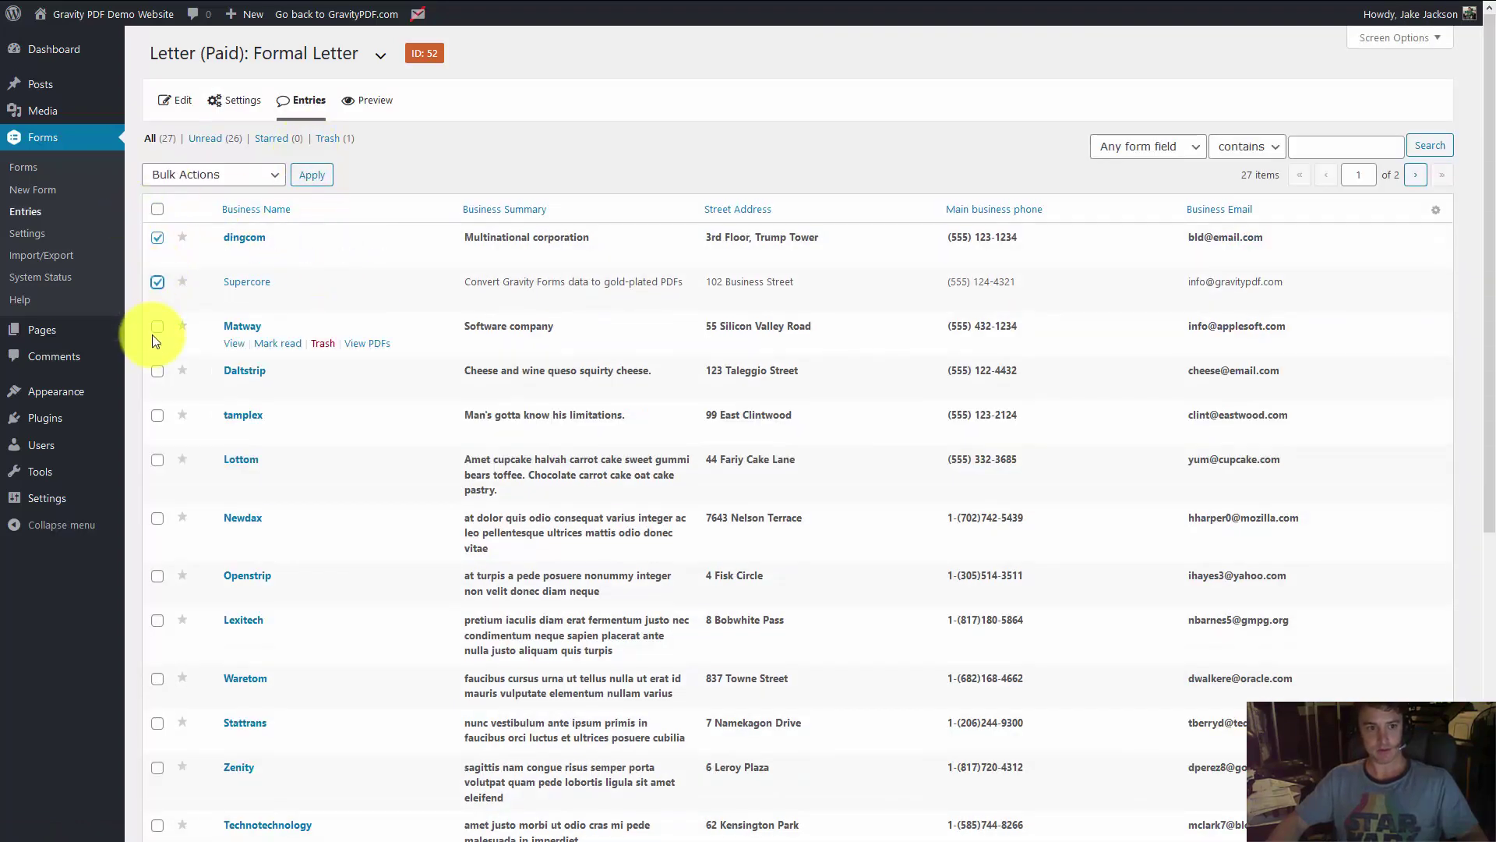
left_click(157, 326)
left_click(157, 371)
left_click(157, 415)
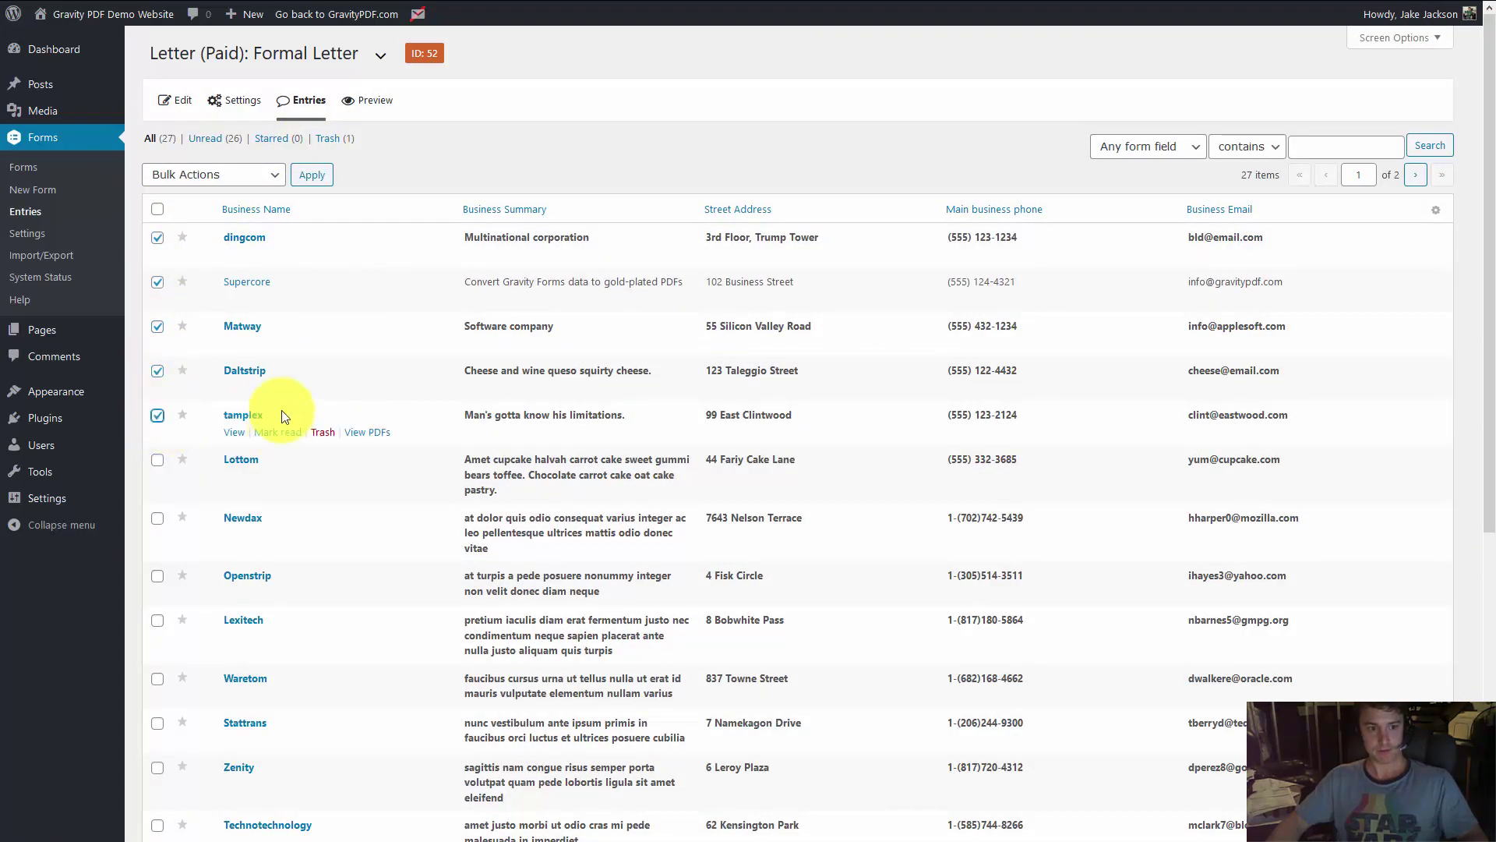
left_click(206, 175)
left_click(193, 361)
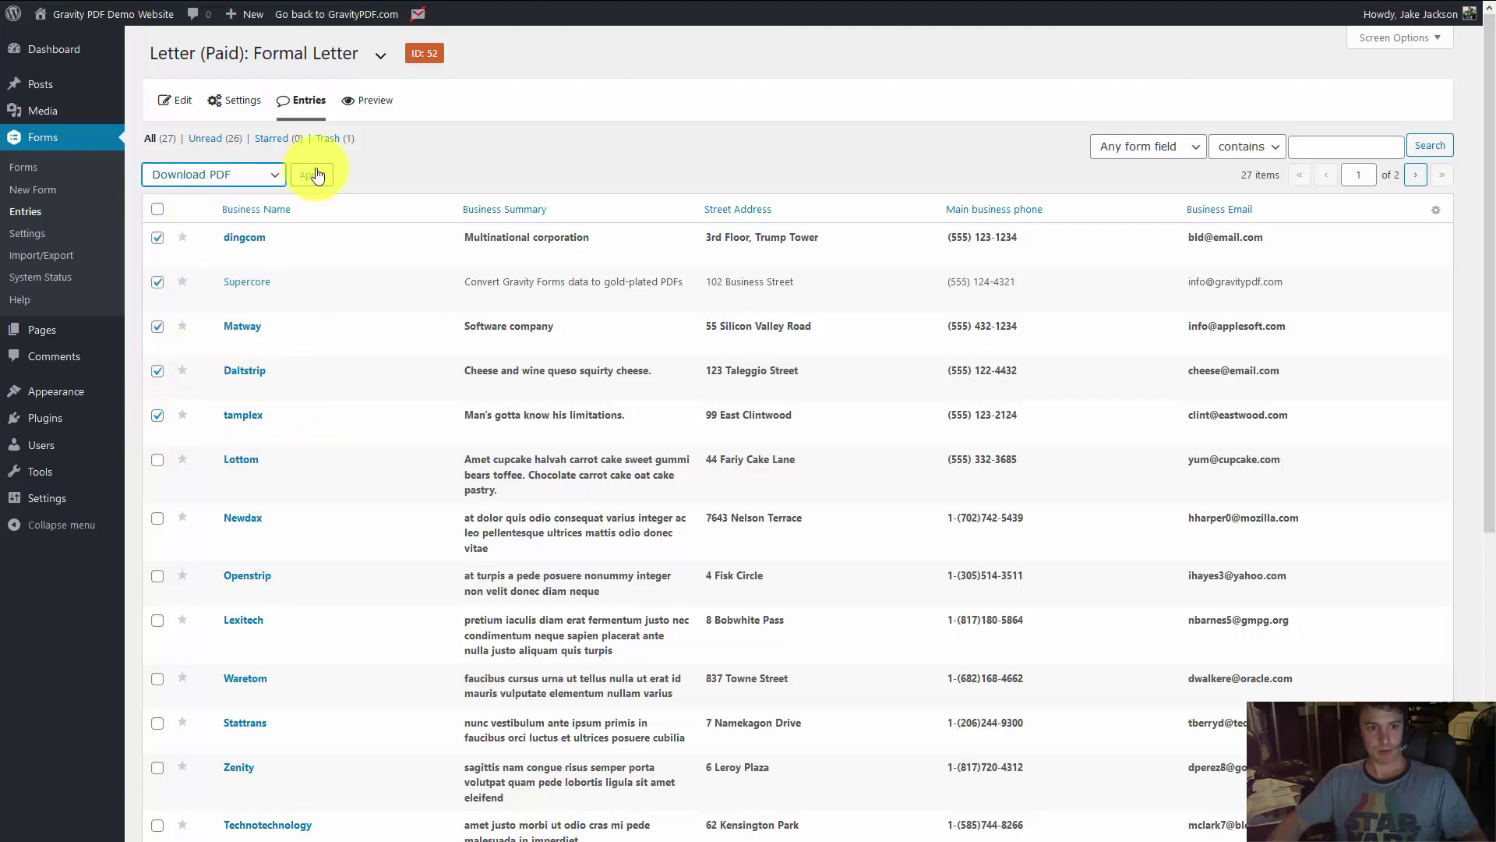
left_click(312, 176)
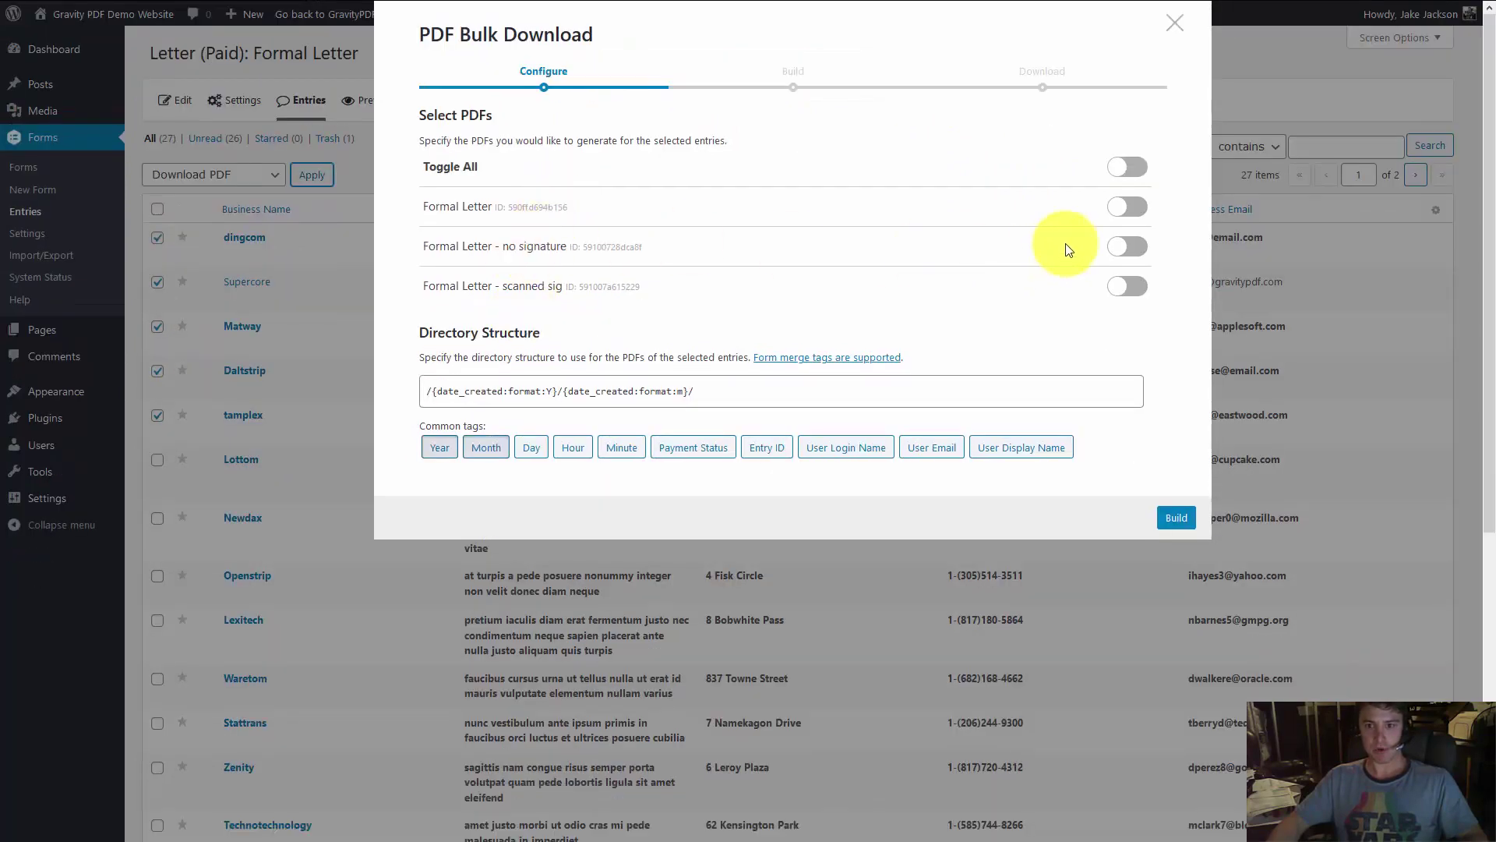
- Build only Formal Letter PDFs in the root folder without Year/Month tags, and open the zip
left_click(1131, 209)
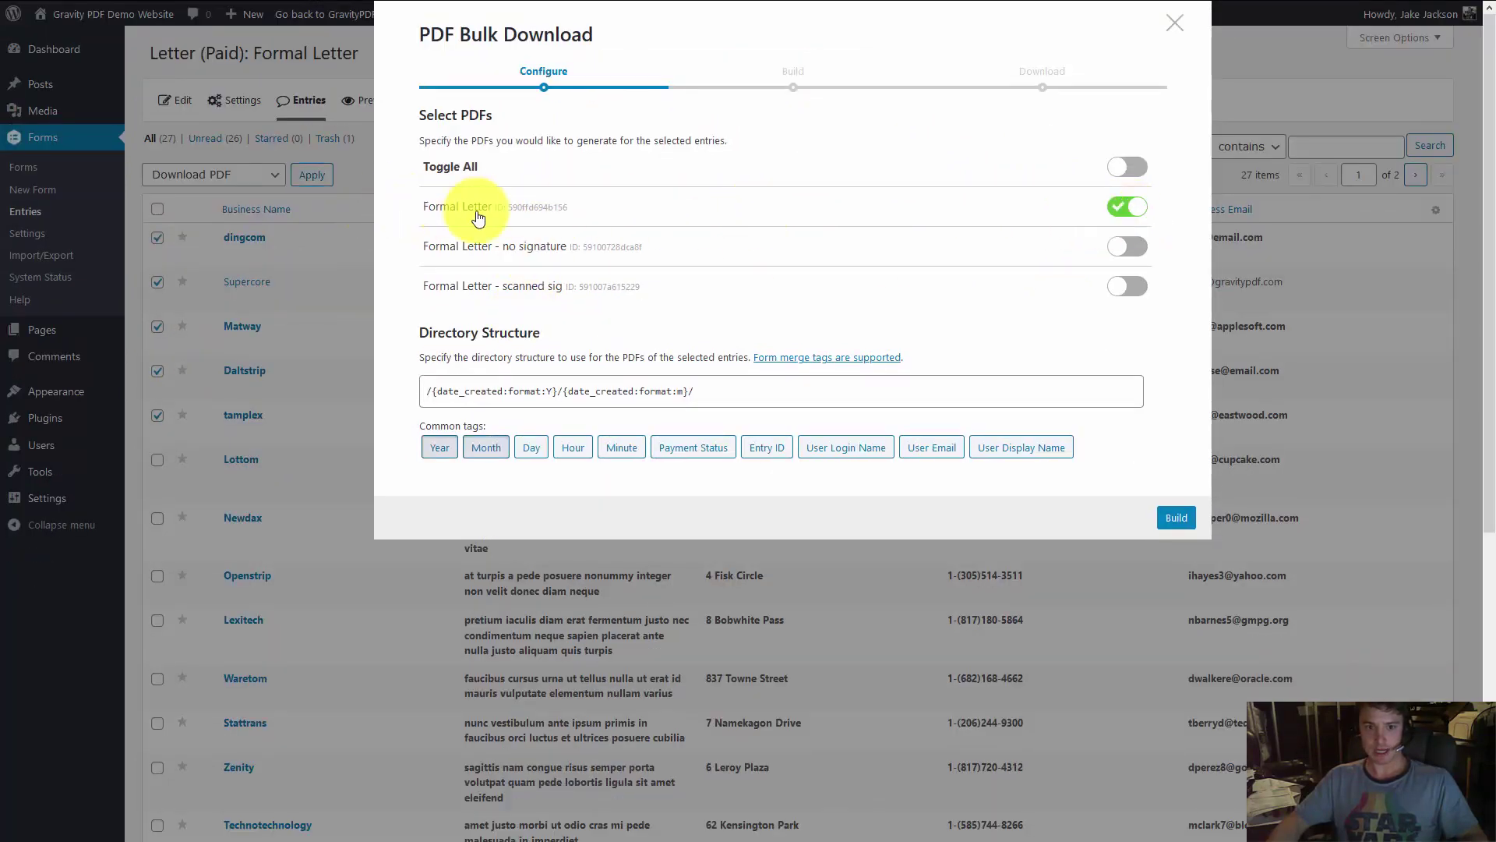
left_click(486, 449)
left_click(440, 449)
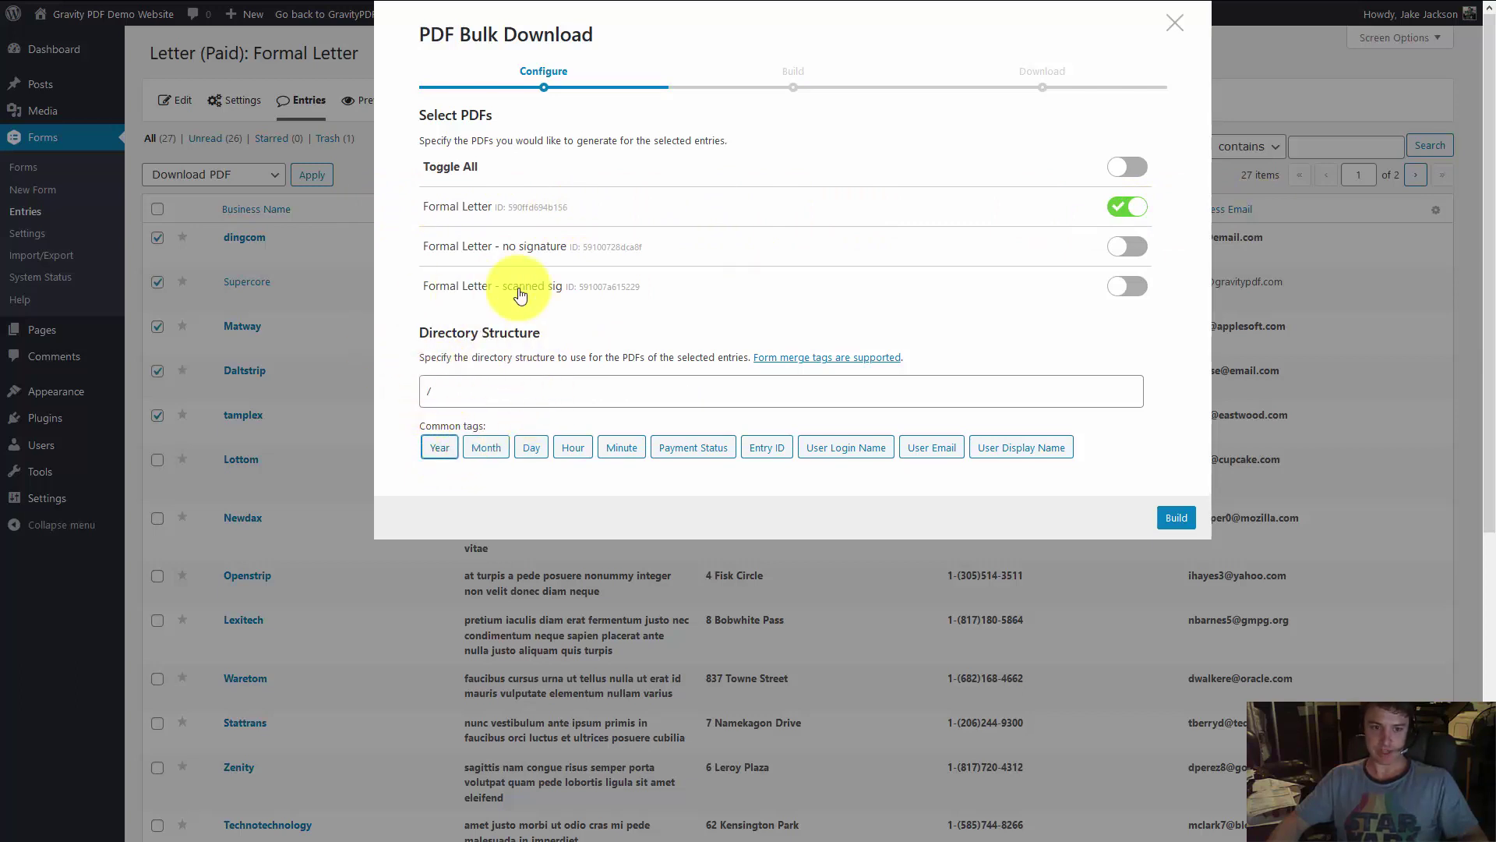
left_click(1177, 522)
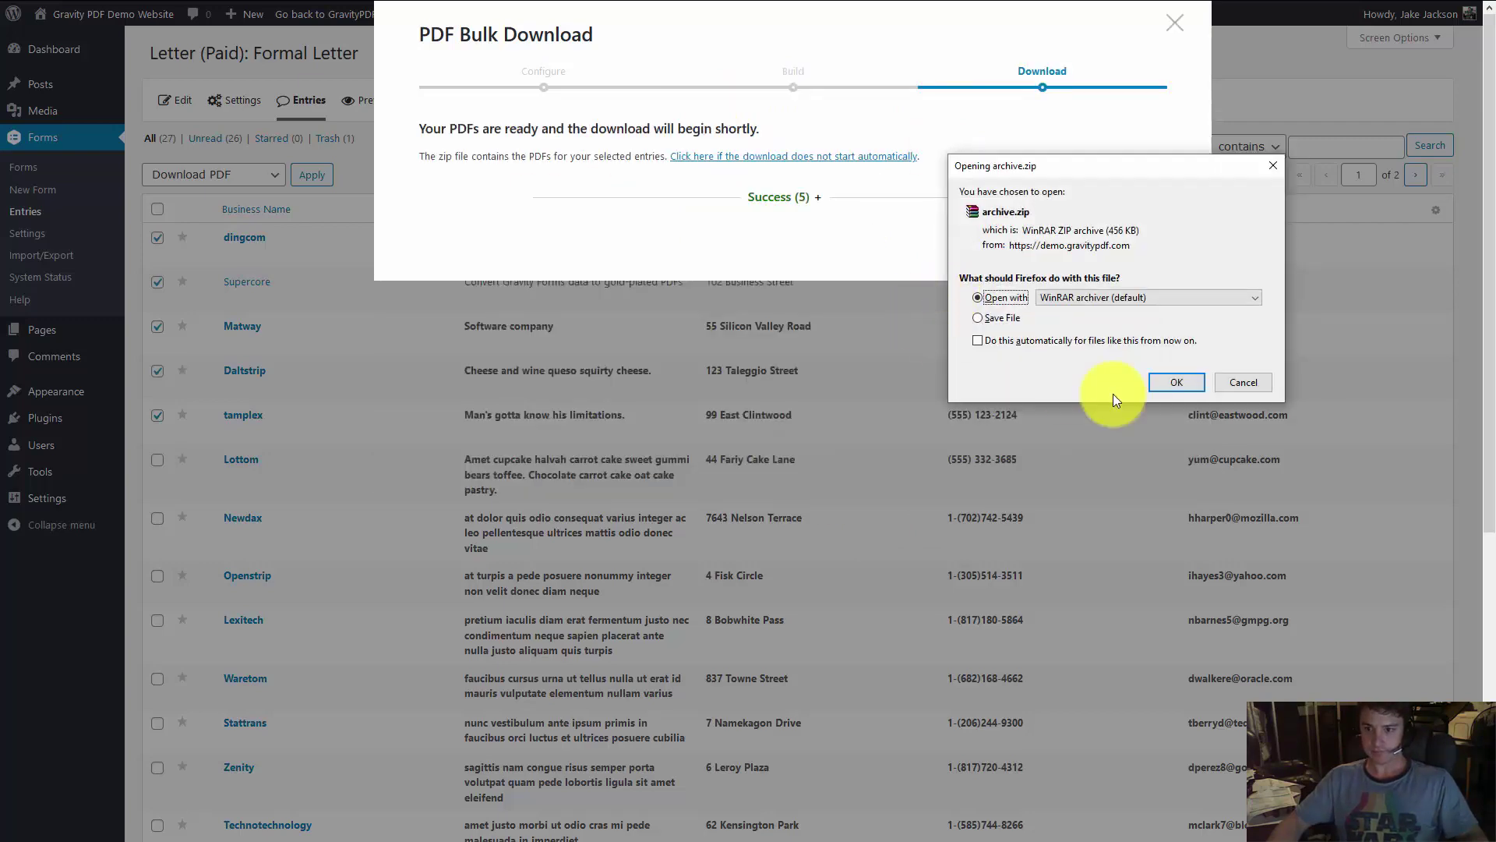
left_click(1165, 379)
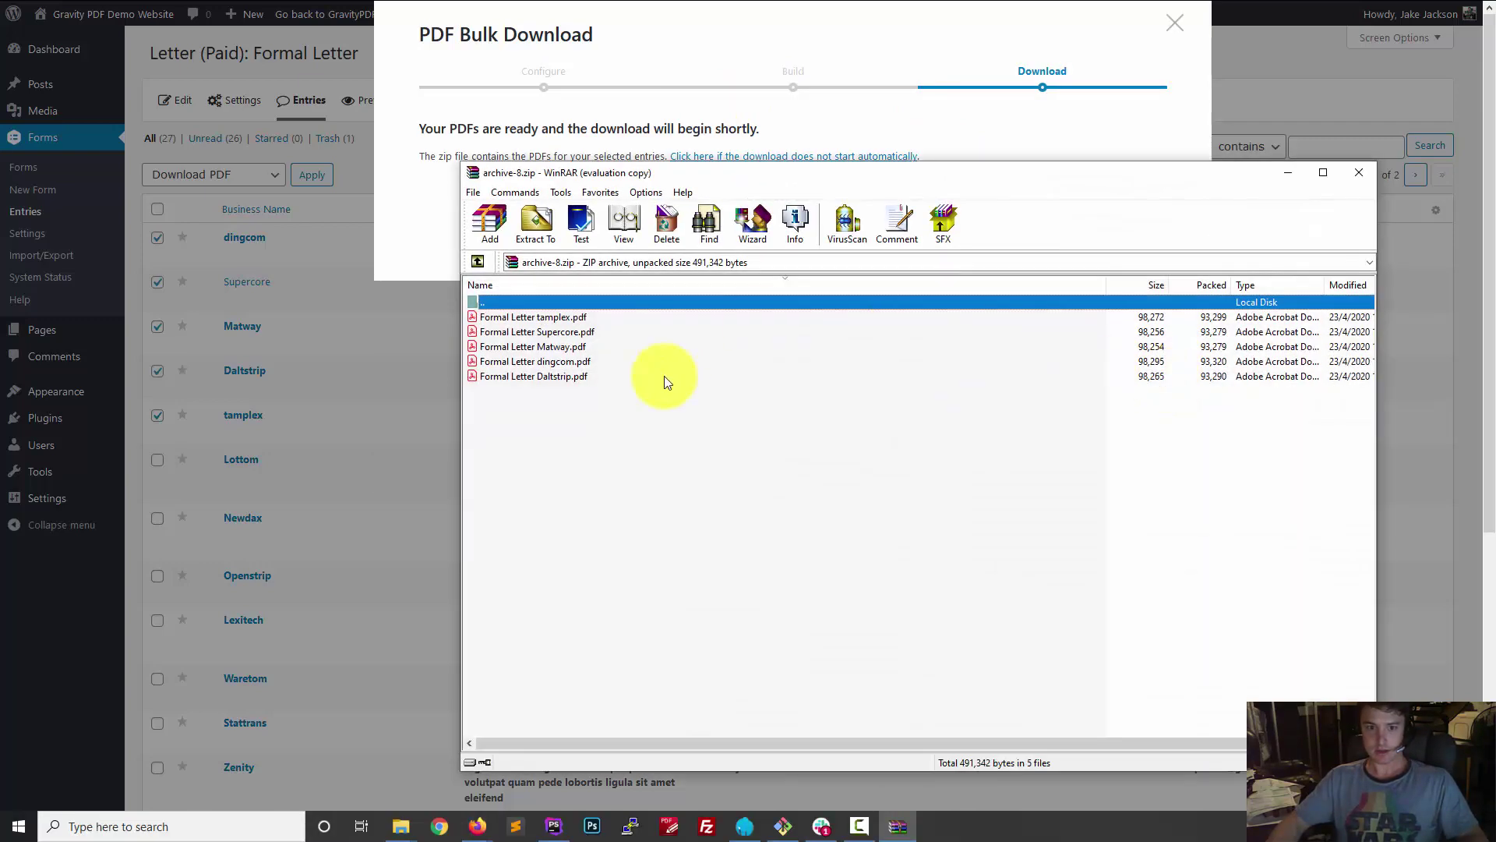
left_click(1009, 474)
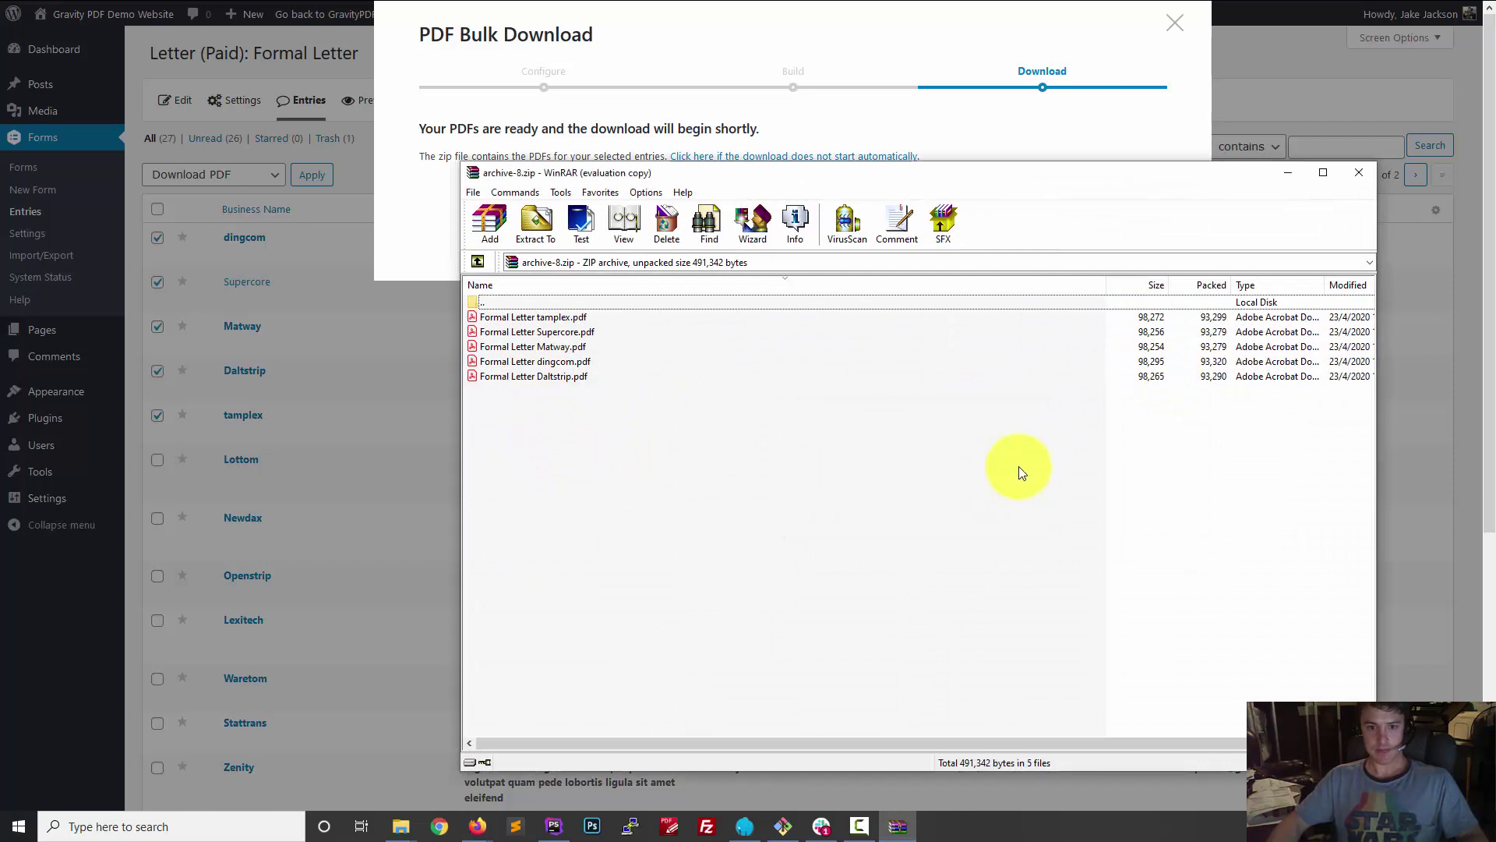
left_click(490, 318)
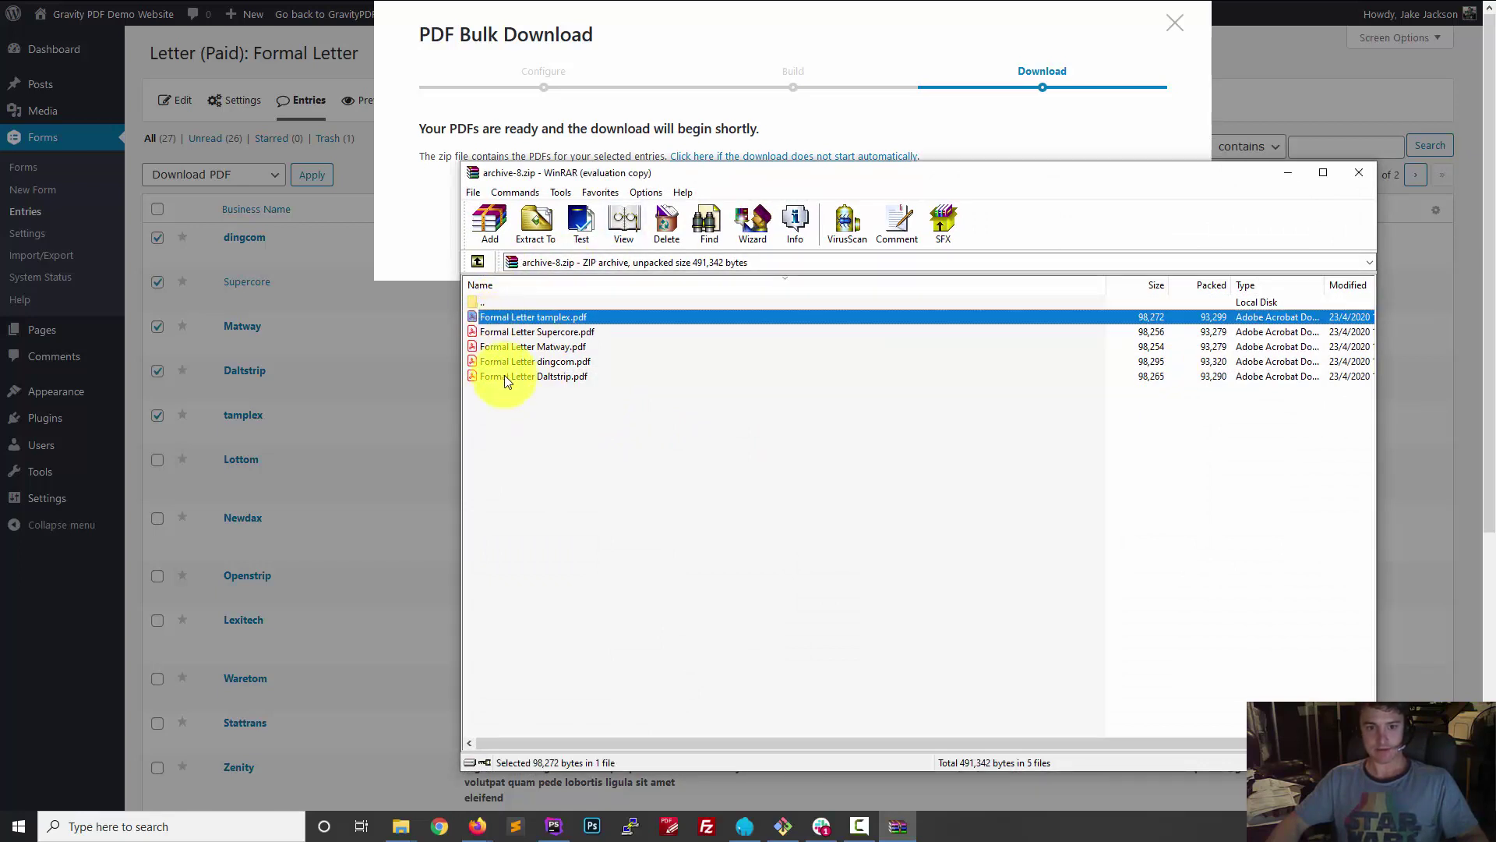
left_click(510, 401)
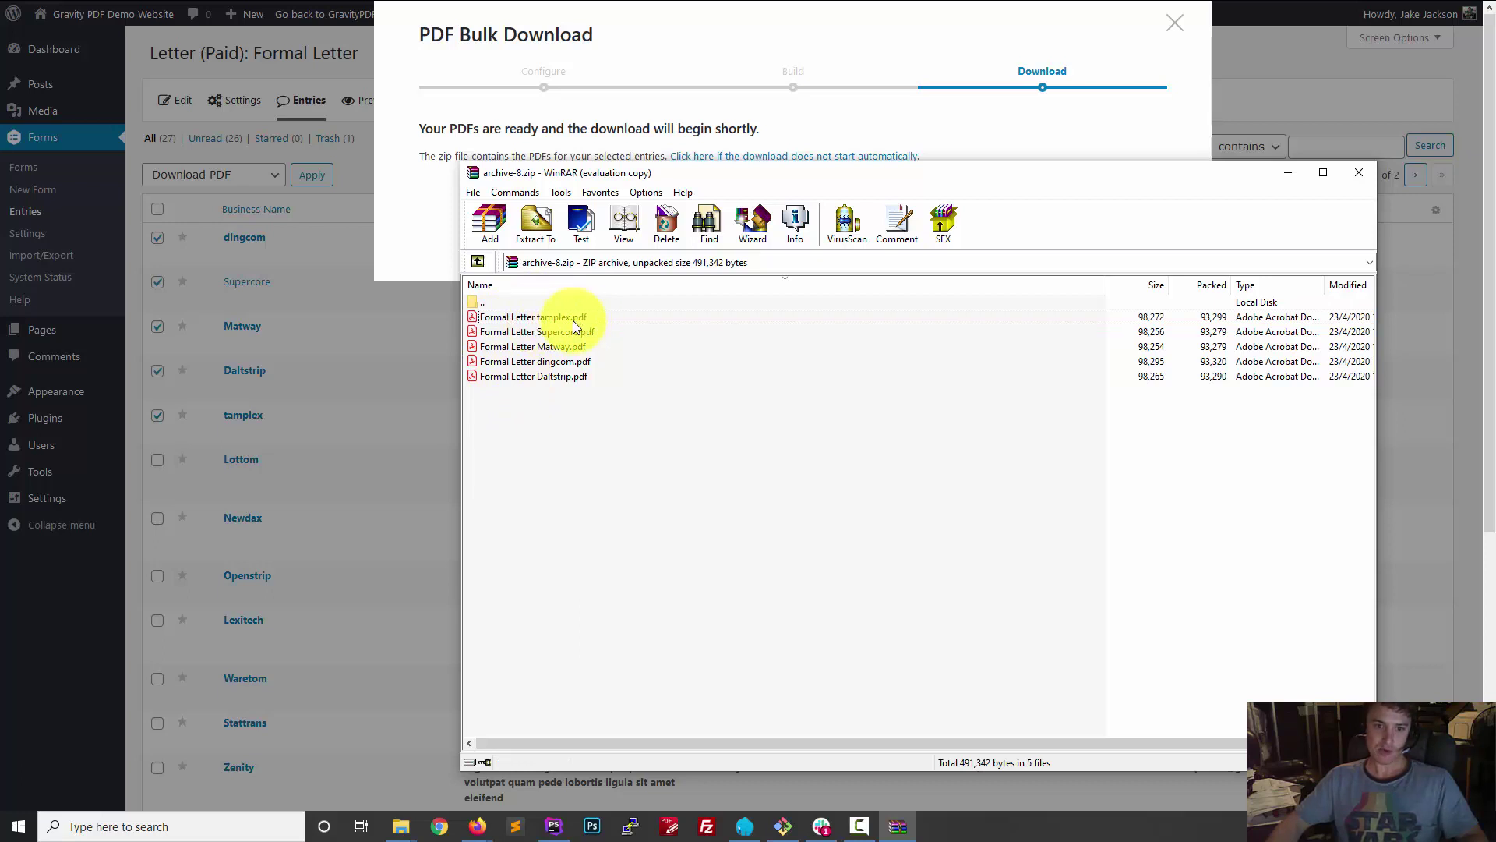
left_click(545, 320)
left_click(547, 334)
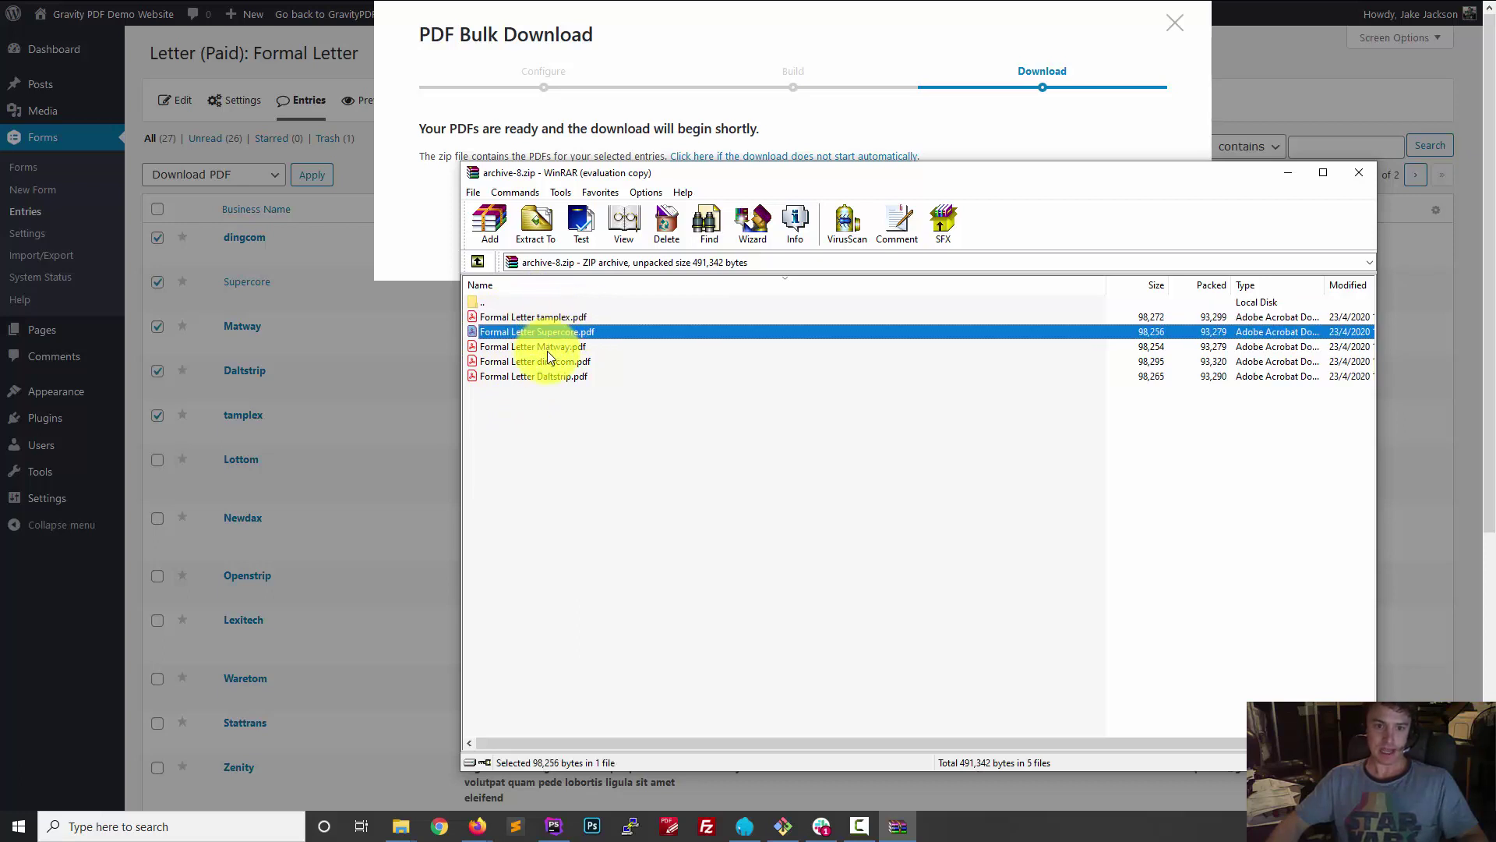
left_click(550, 363)
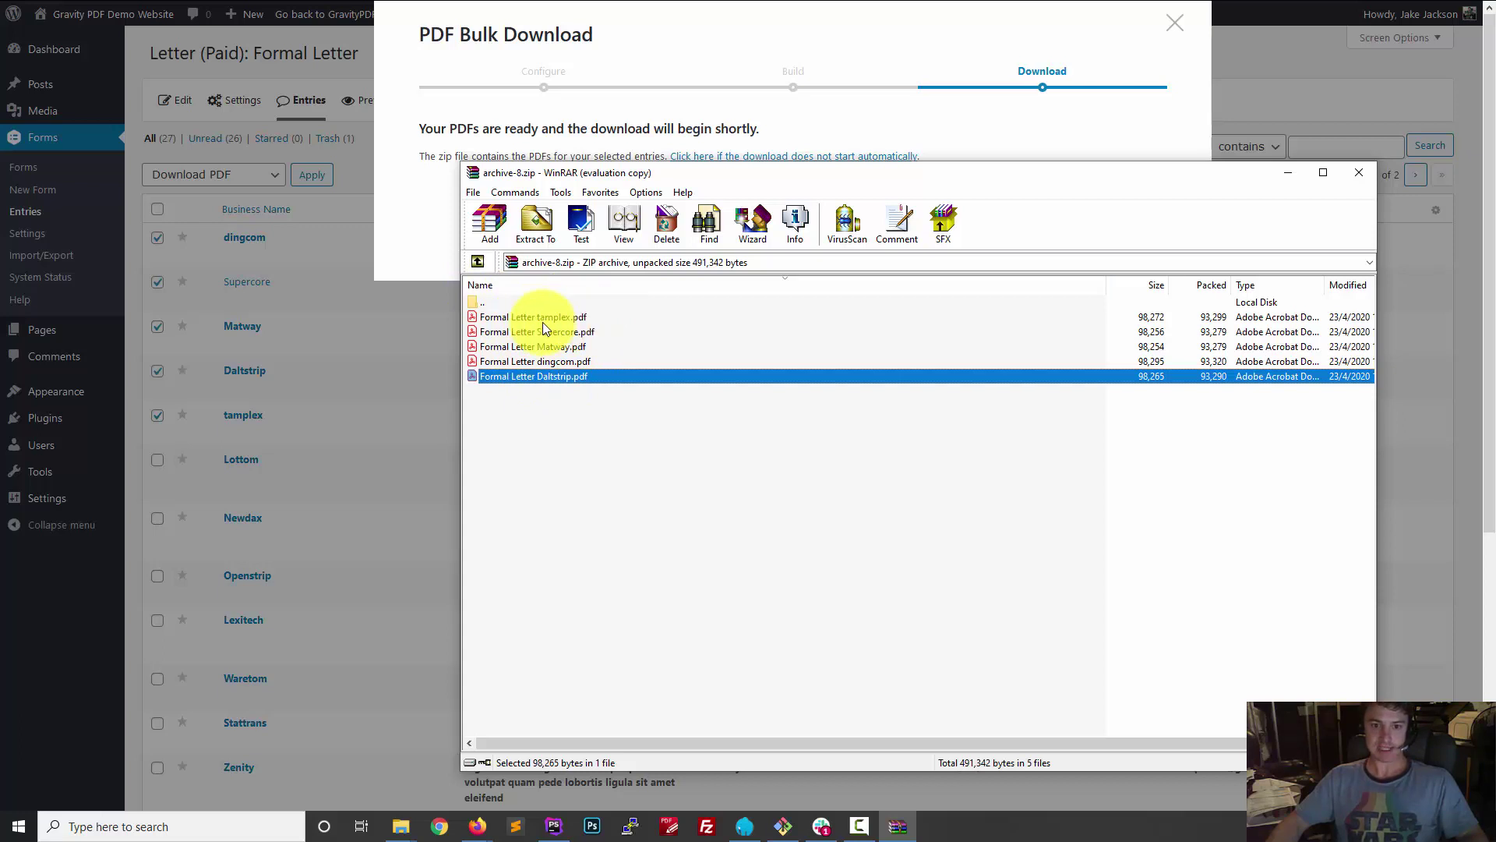
left_click(575, 423)
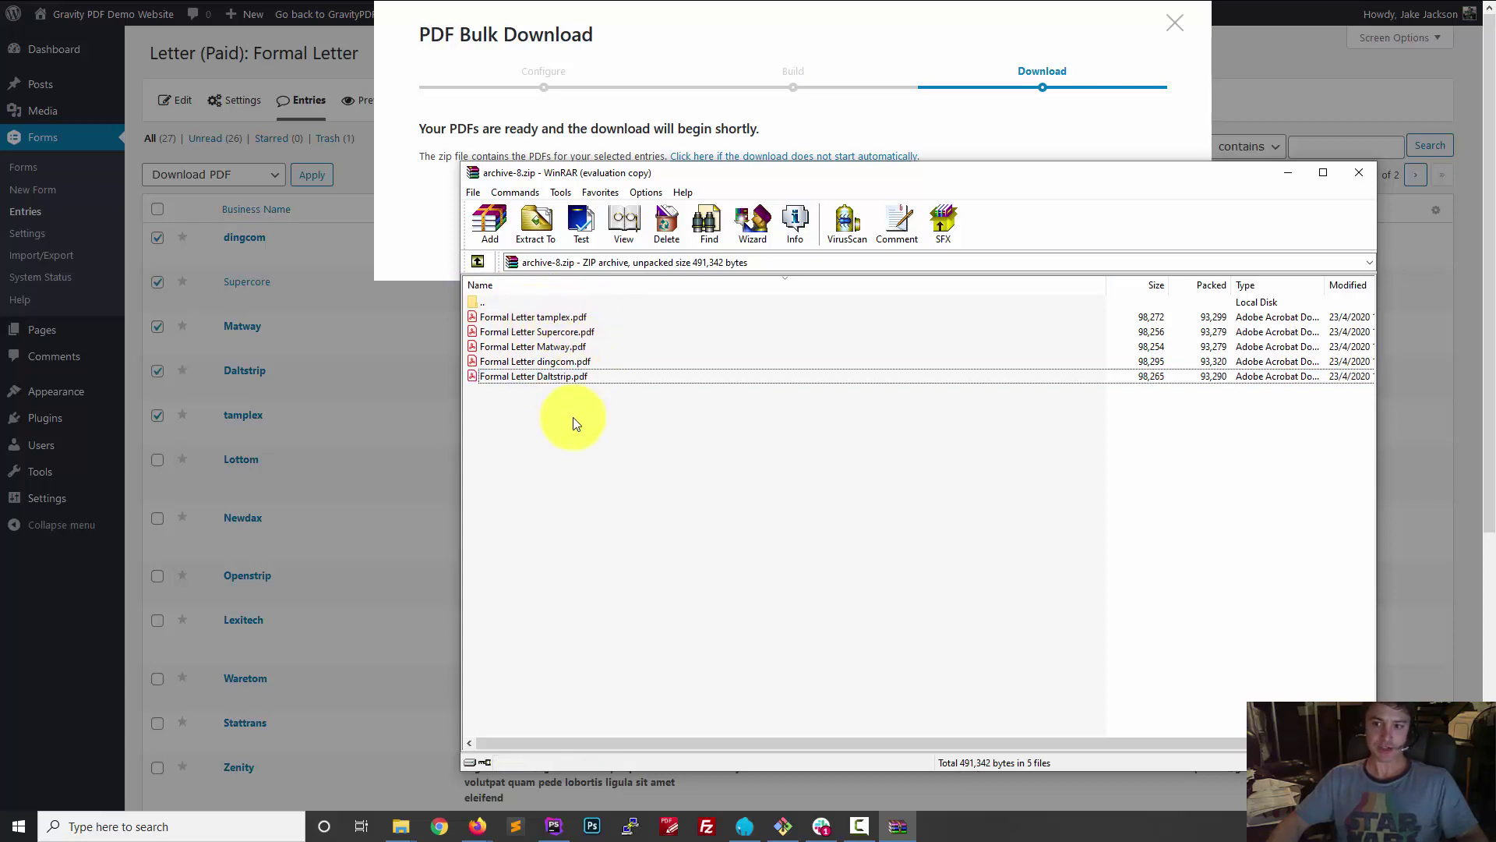
- Close WinRAR and check the Success (5) log of generated Formal Letters
left_click(1358, 173)
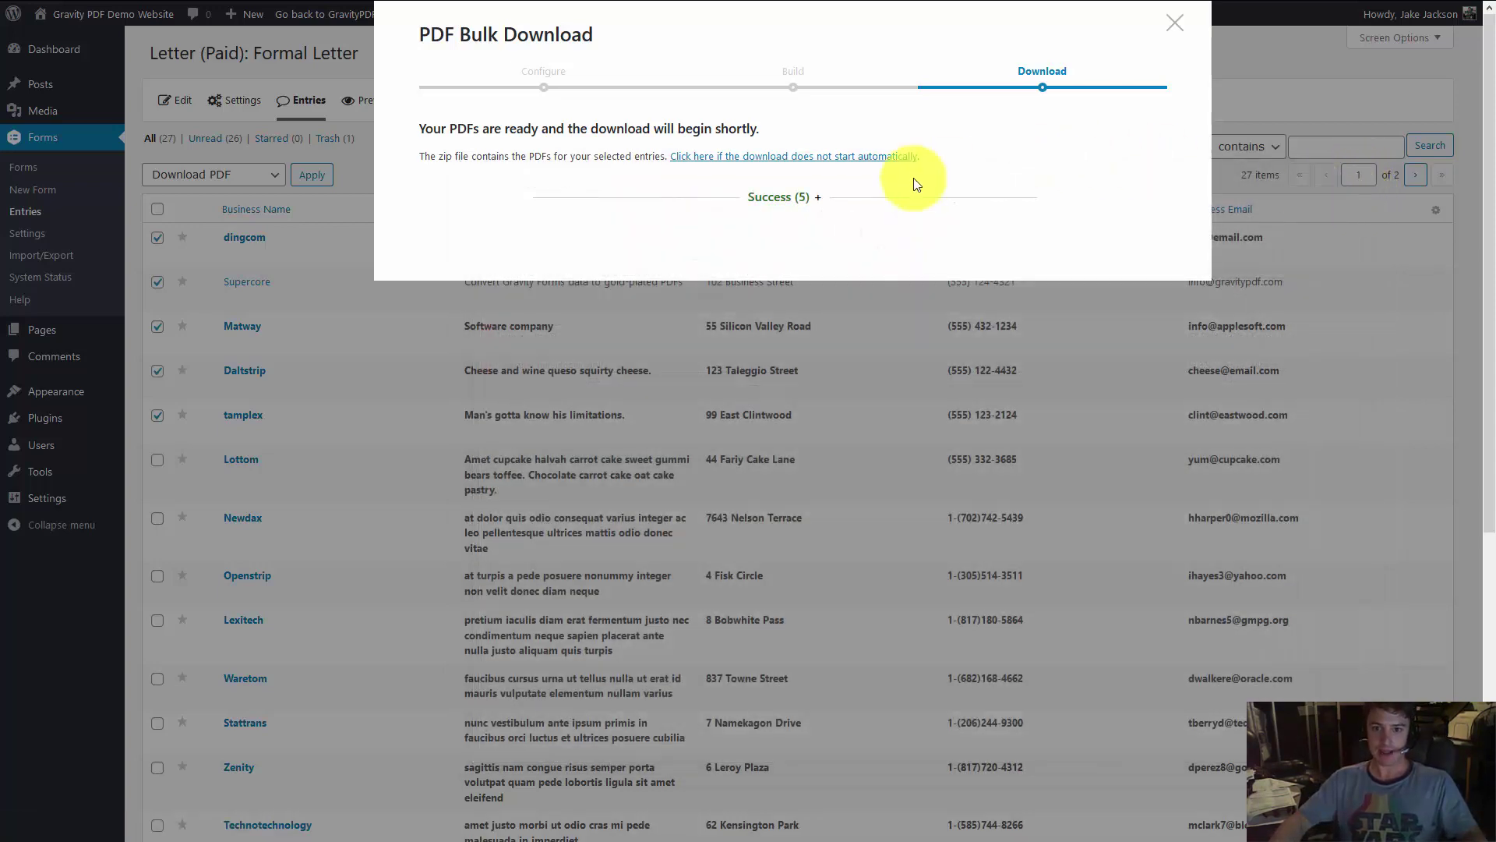
left_click(805, 204)
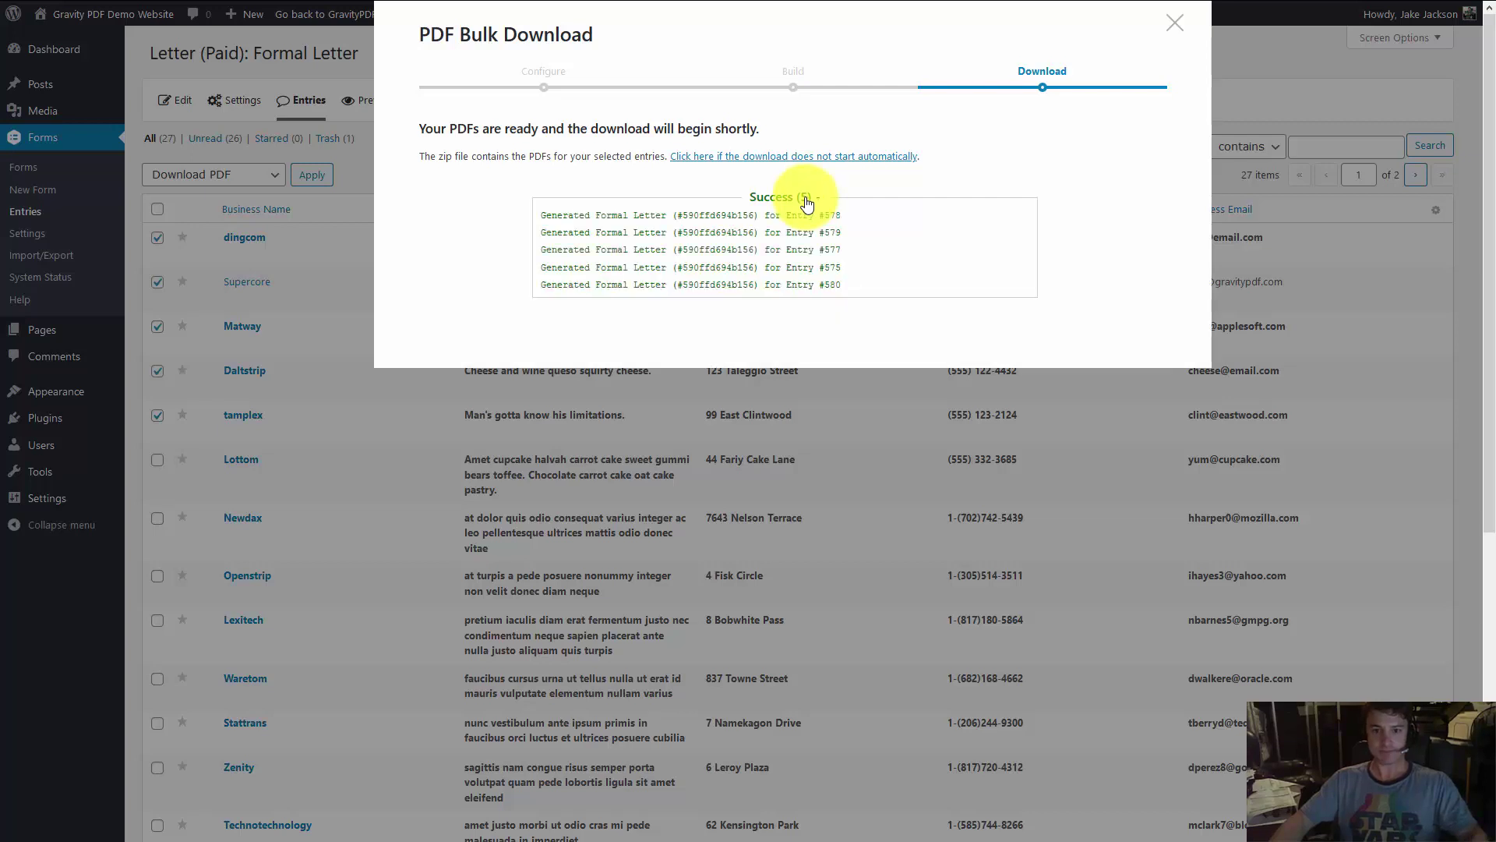
left_click(805, 204)
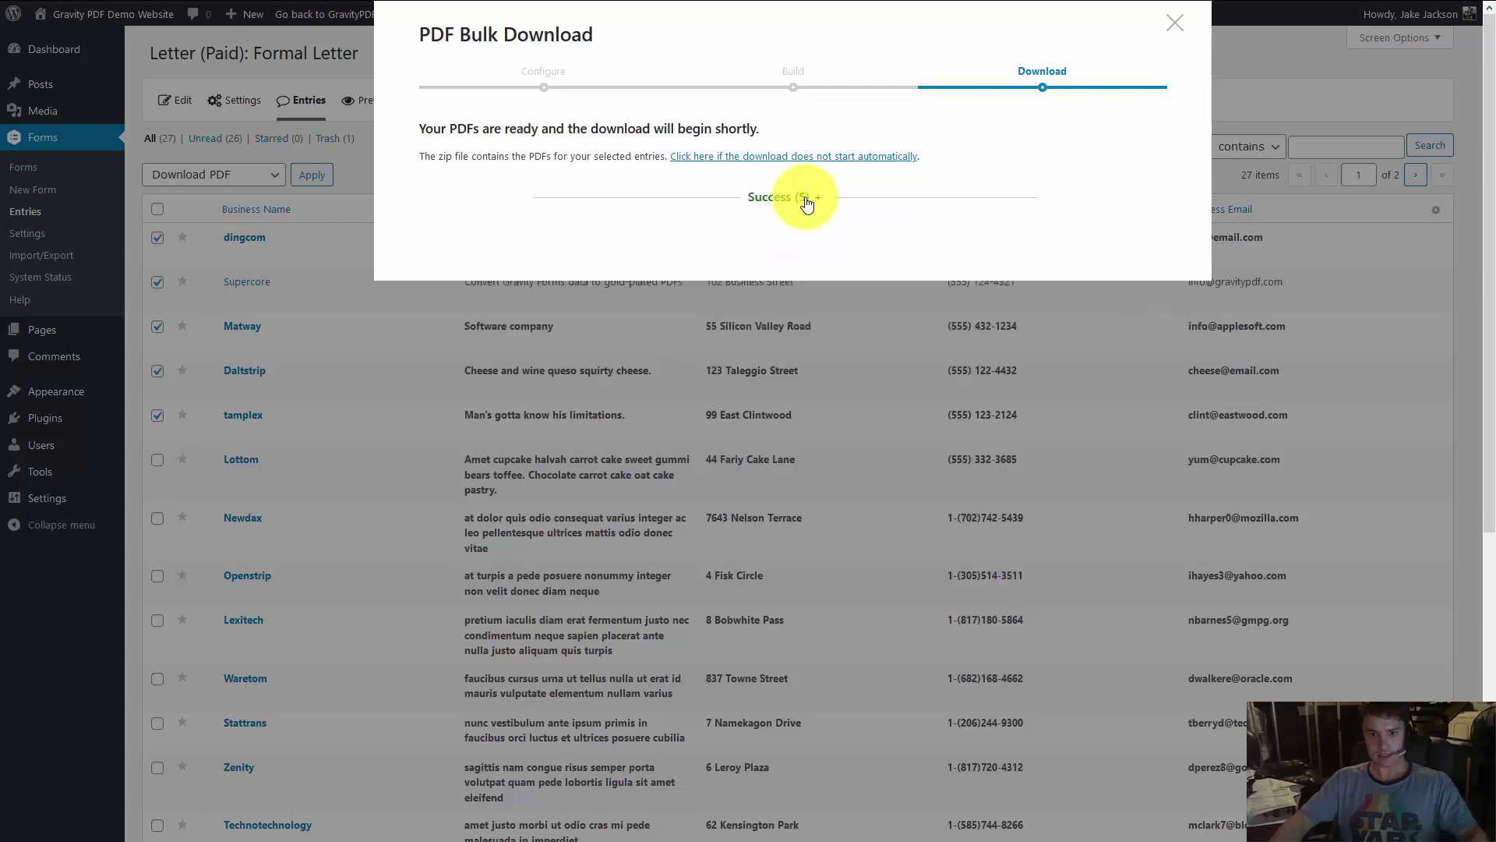